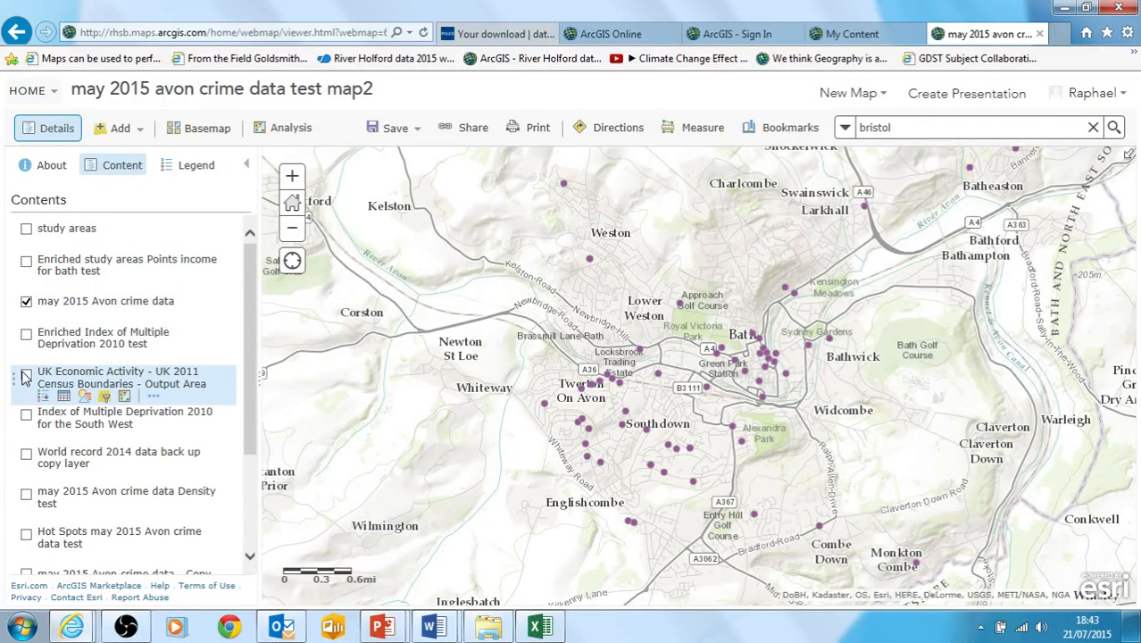
Step: Preview the Index of Multiple Deprivation 2010 and Enriched study areas Points income layers in turn over the crime data, then inspect the crime points around Bath
click(26, 416)
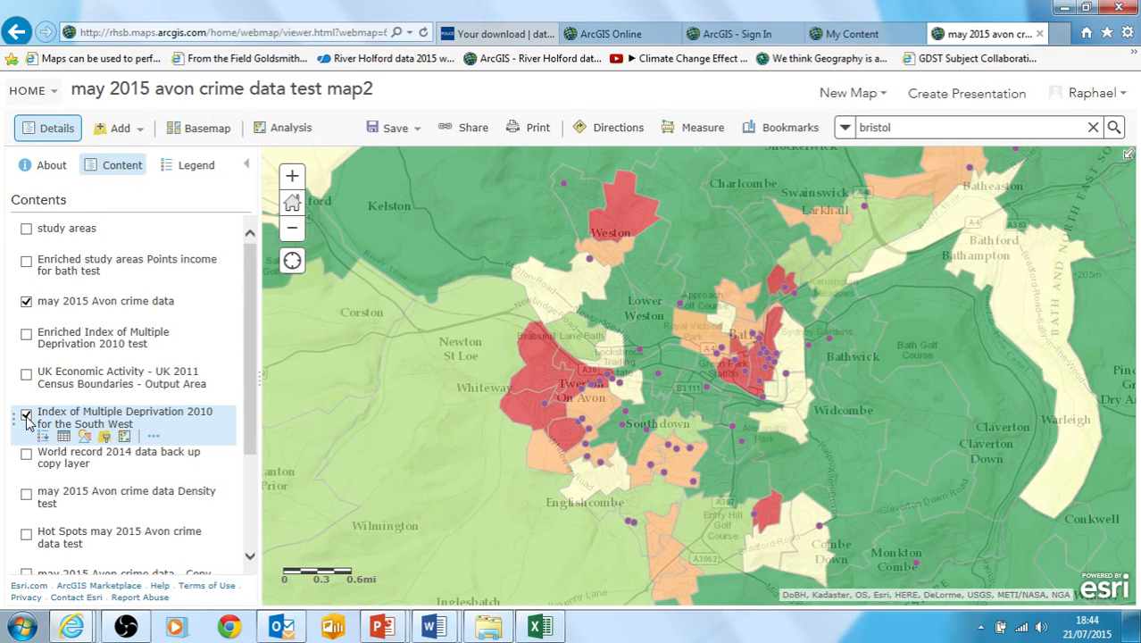
click(26, 416)
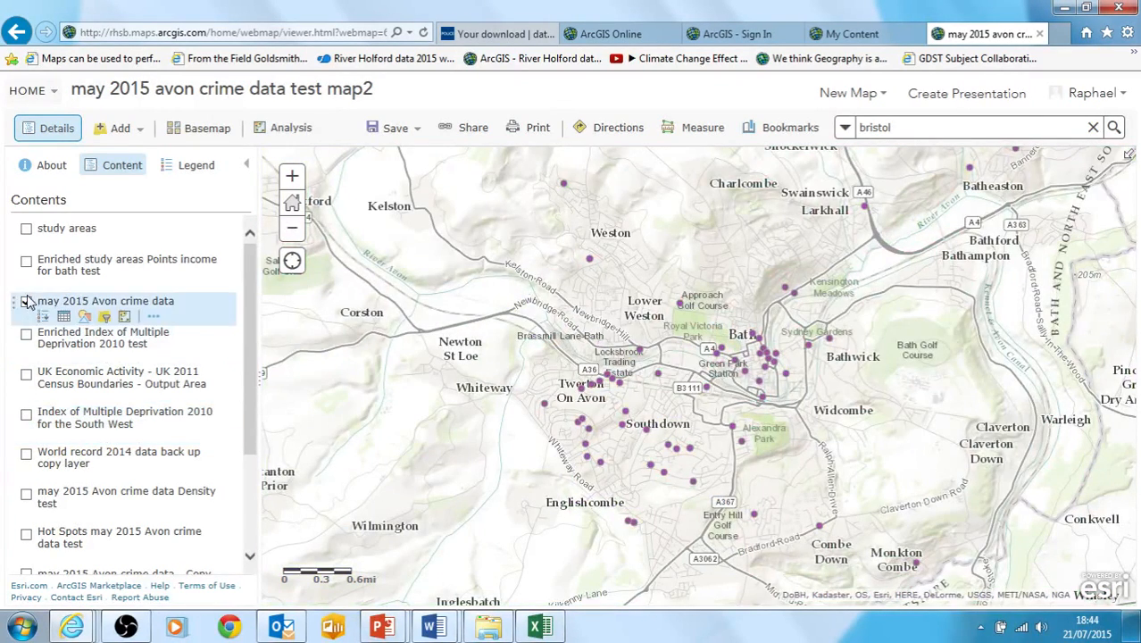
click(26, 265)
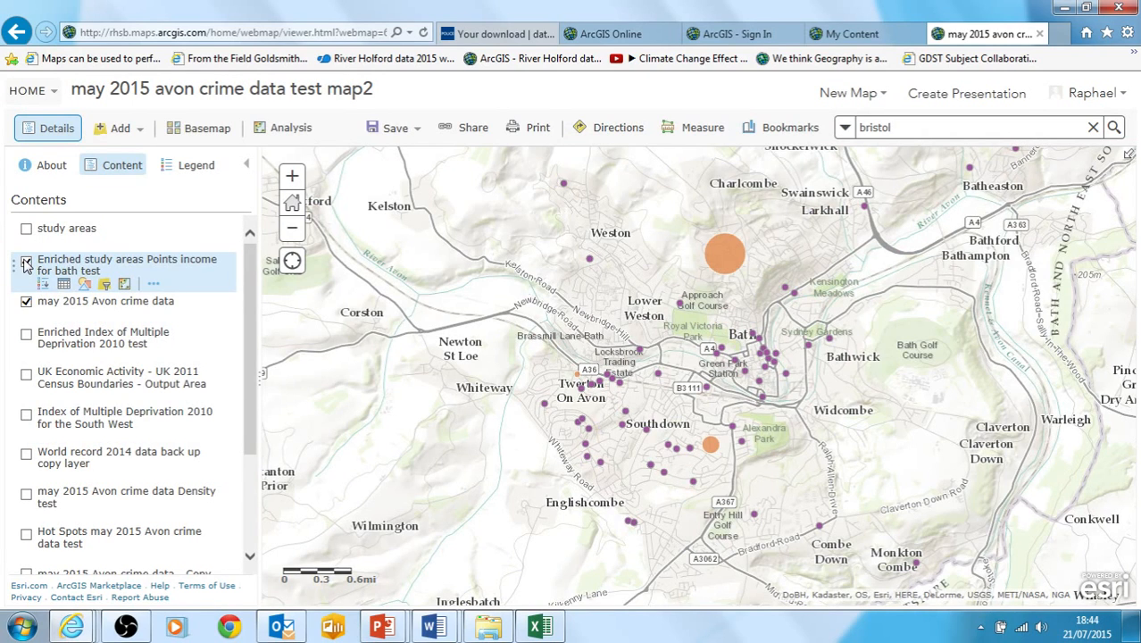
click(26, 265)
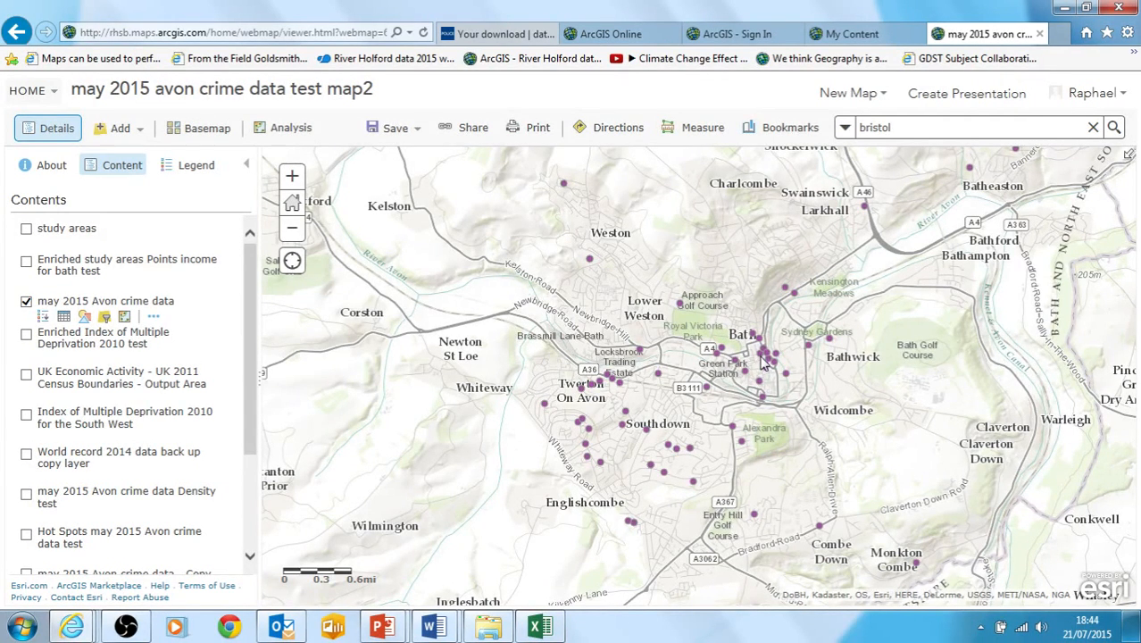
drag(763, 357, 748, 373)
drag(569, 421, 606, 404)
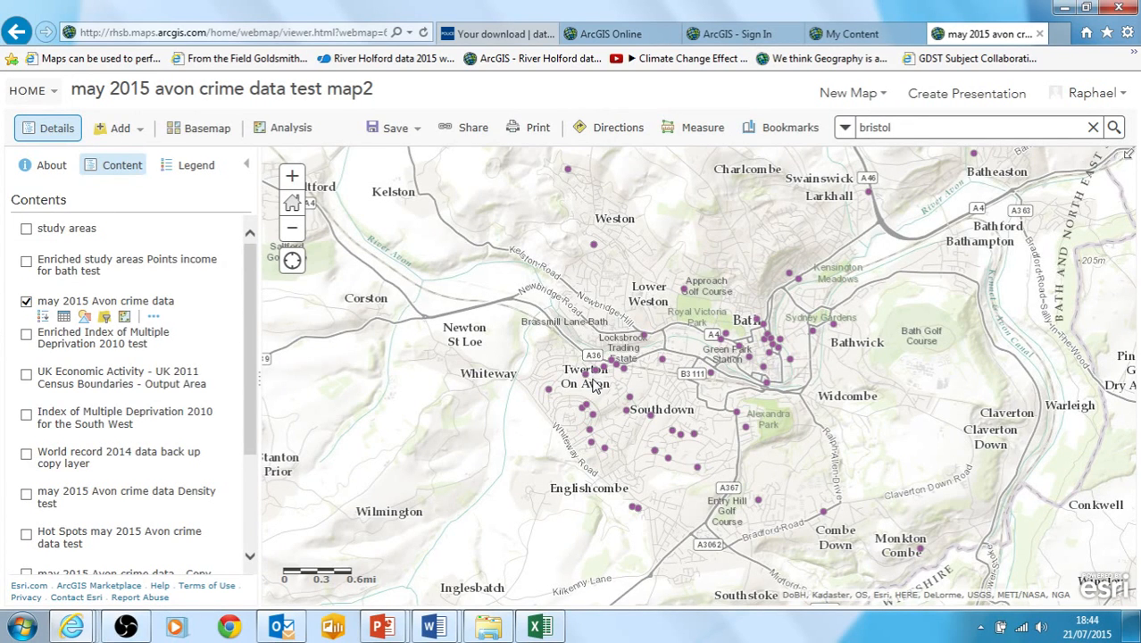
drag(596, 393, 596, 398)
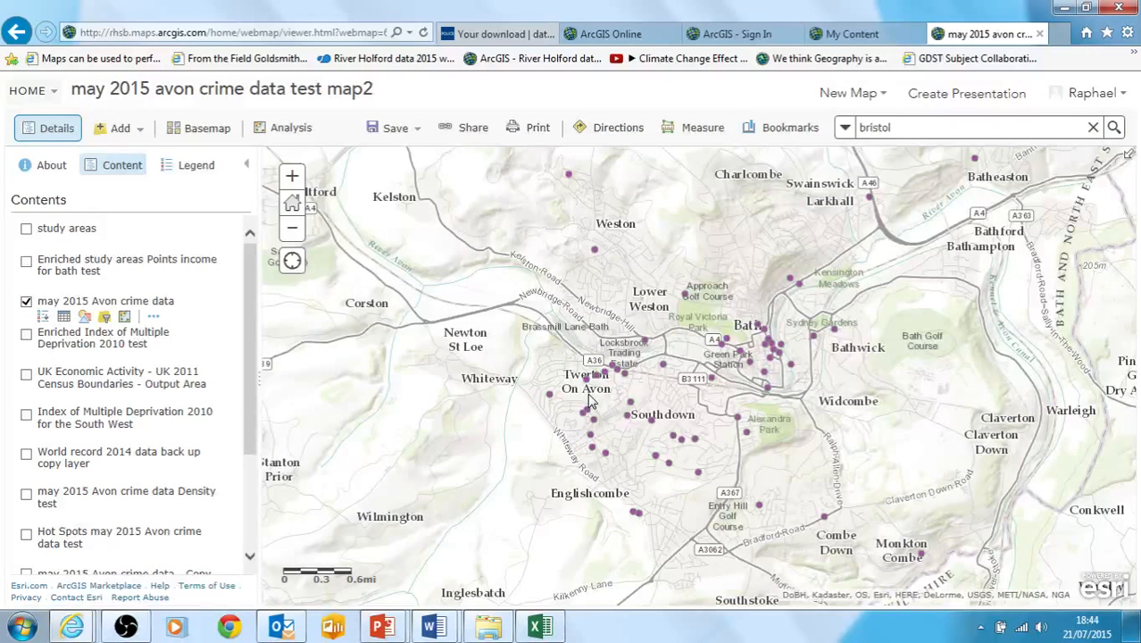
Step: Switch to the crime vulnerability survey workbook in Excel and undo changes to restore headers Dereliction score, CCTV score, Overlooking windows score and passers by score
click(538, 628)
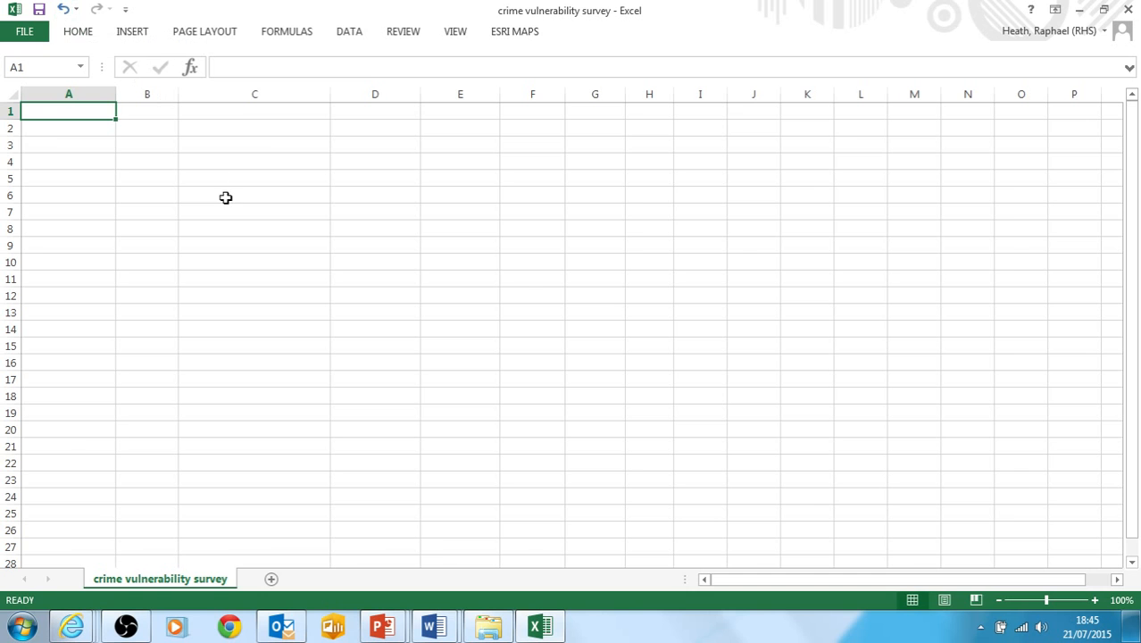
key(alt+Tab)
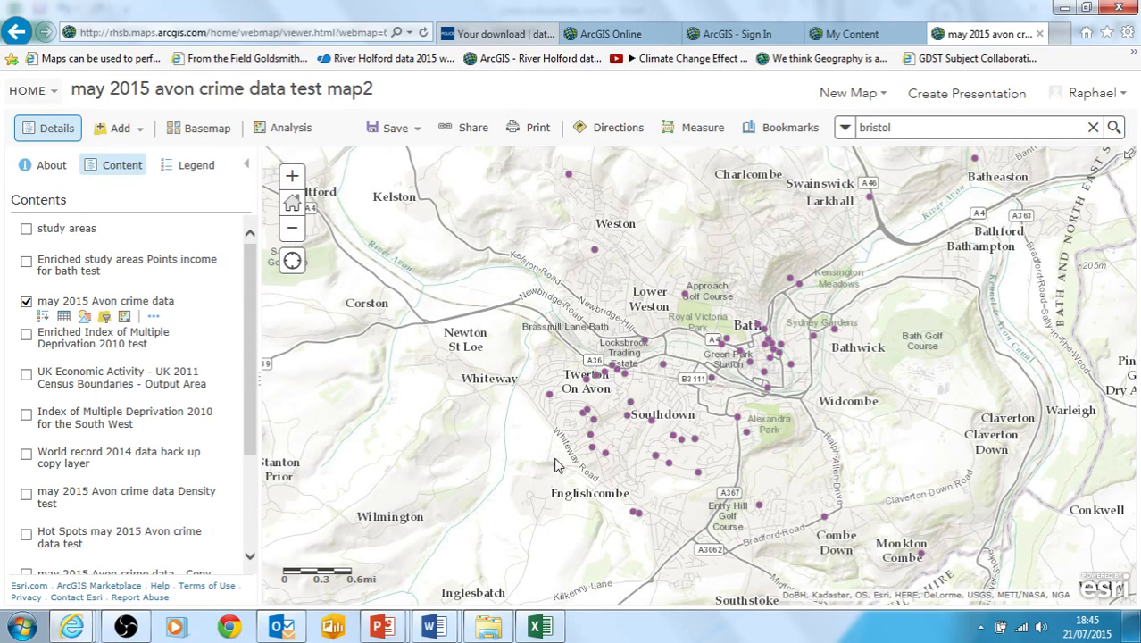
mouse_move(538, 627)
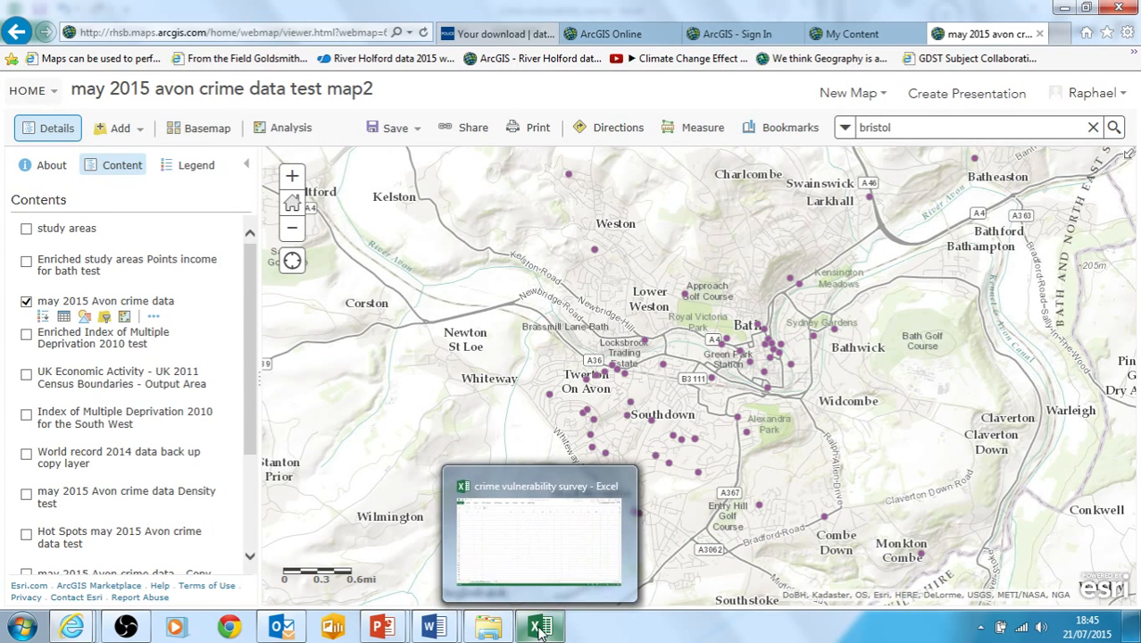
click(522, 565)
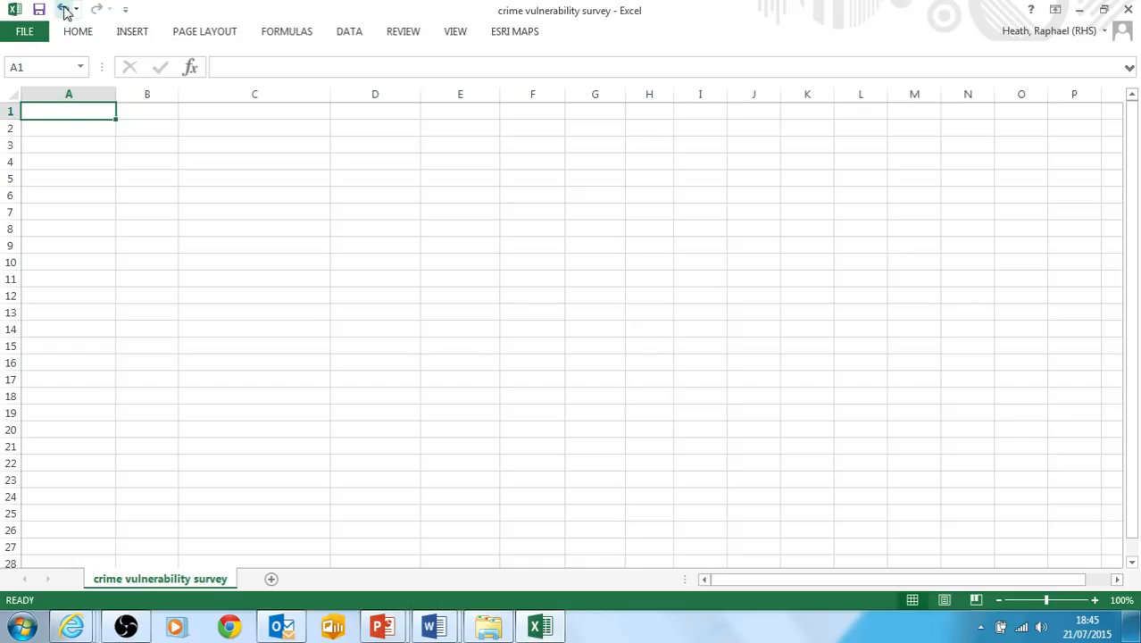
click(63, 10)
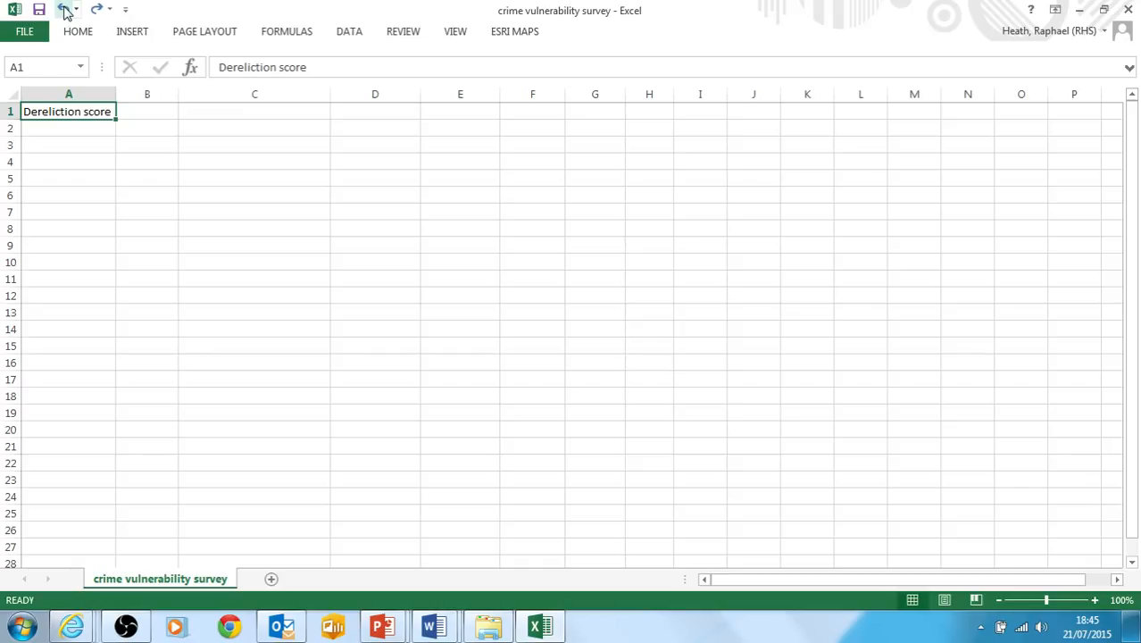
click(64, 10)
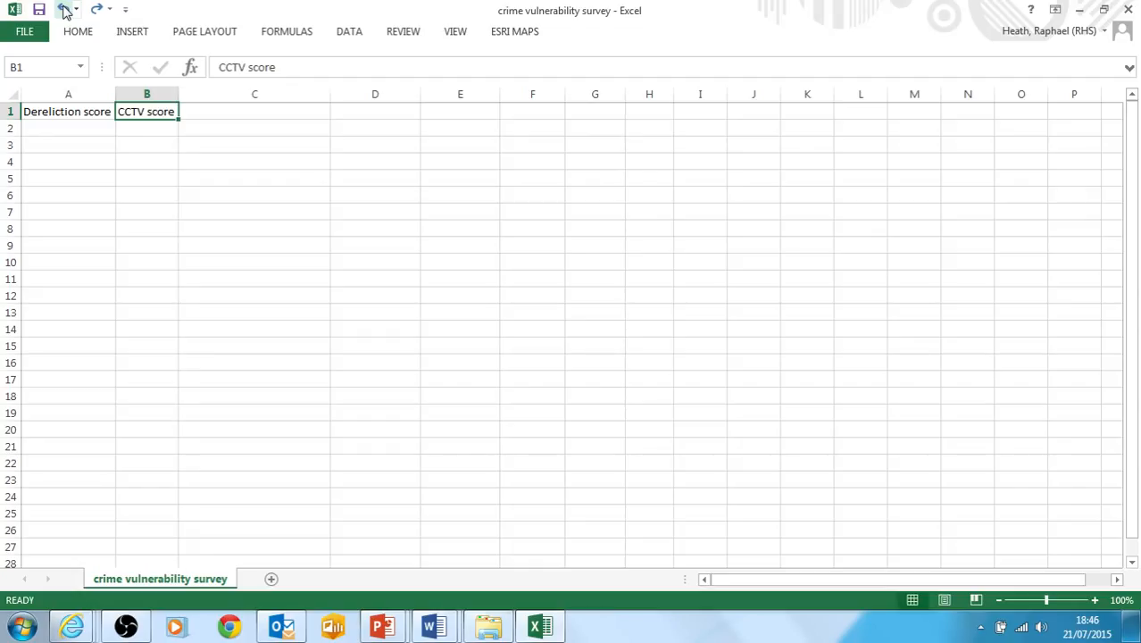
click(64, 11)
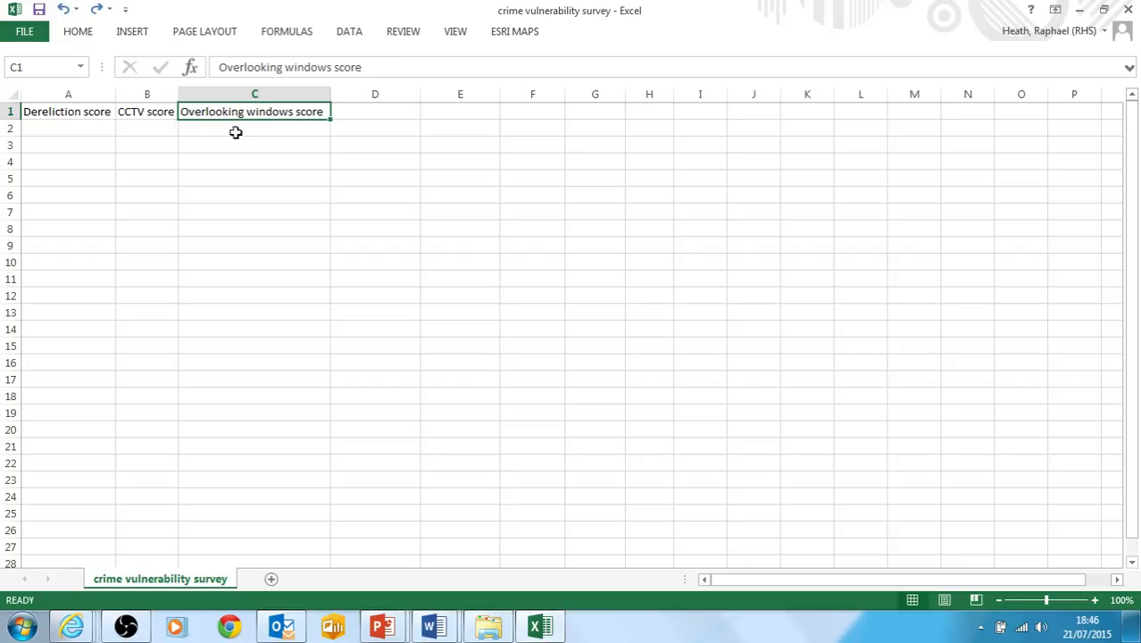
click(65, 11)
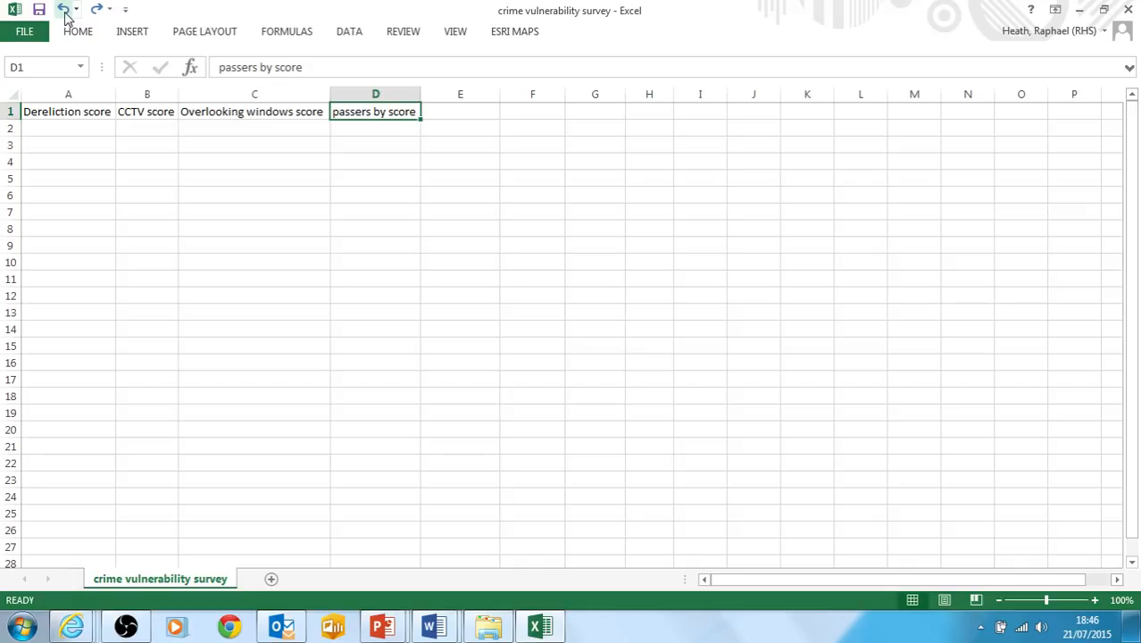
Step: Undo four more changes to restore the headers street lighting, Descirption, Longitude and Latitude in E1 to H1
click(65, 11)
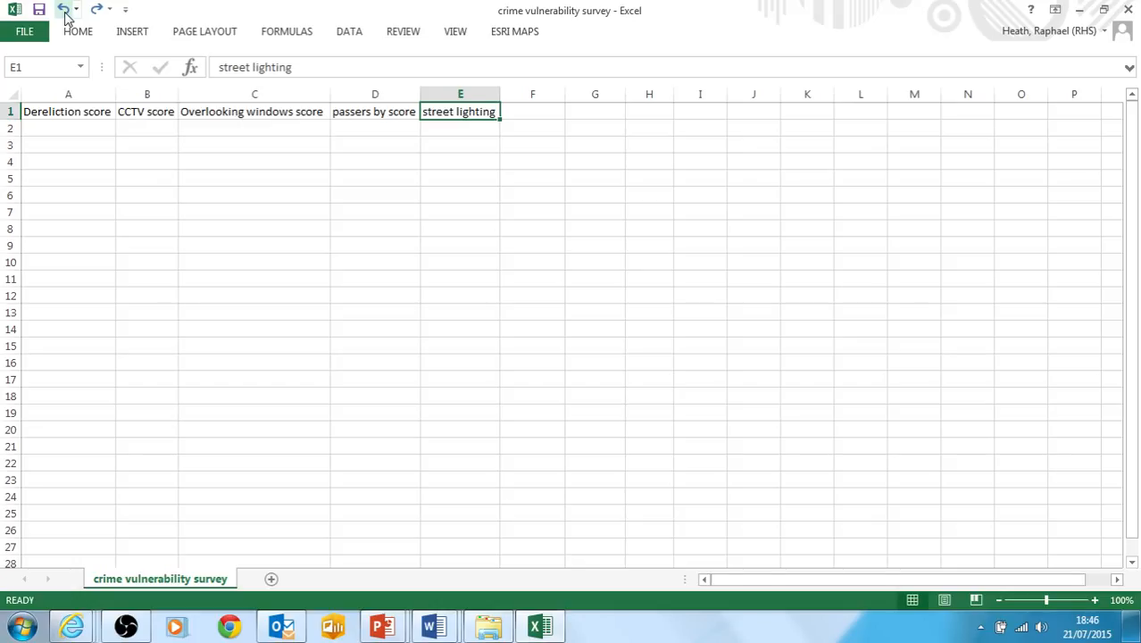
click(65, 11)
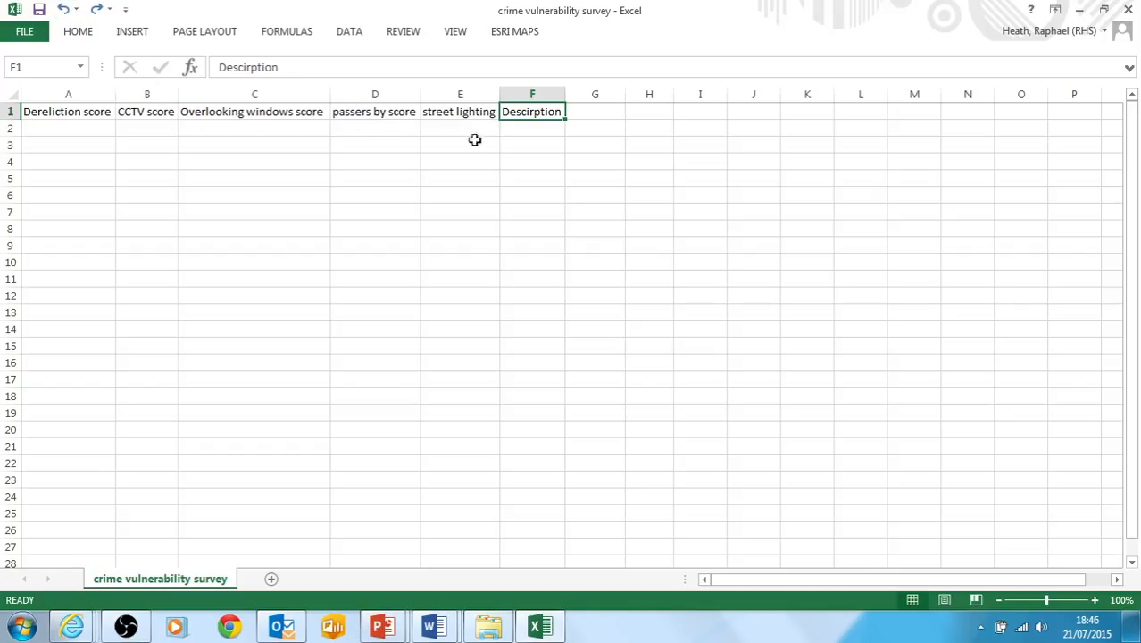
click(65, 9)
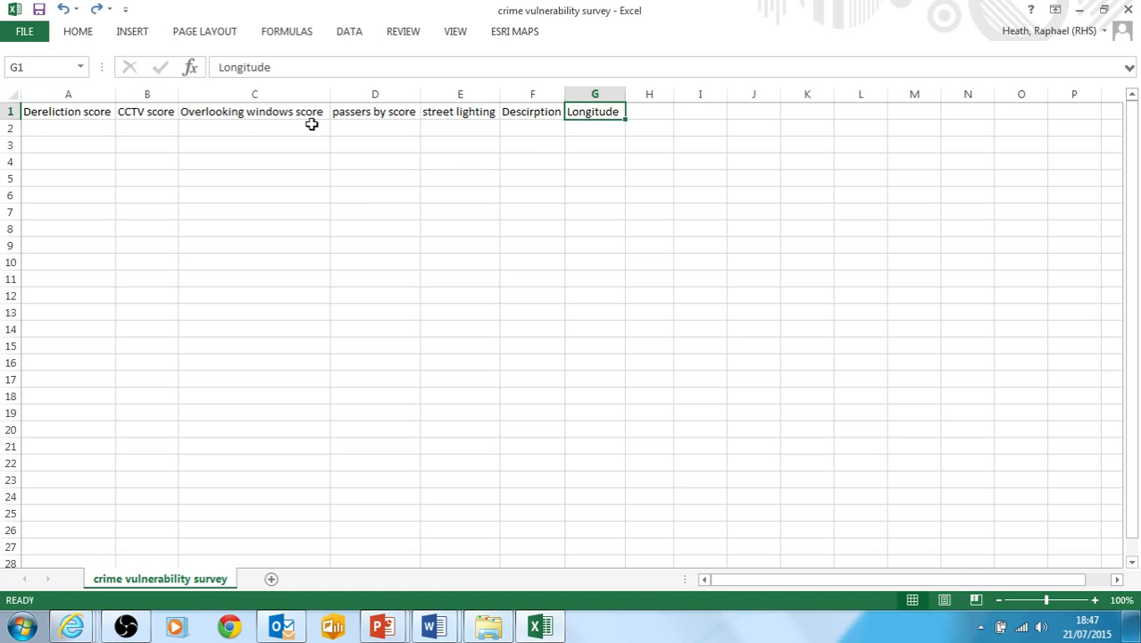
click(64, 11)
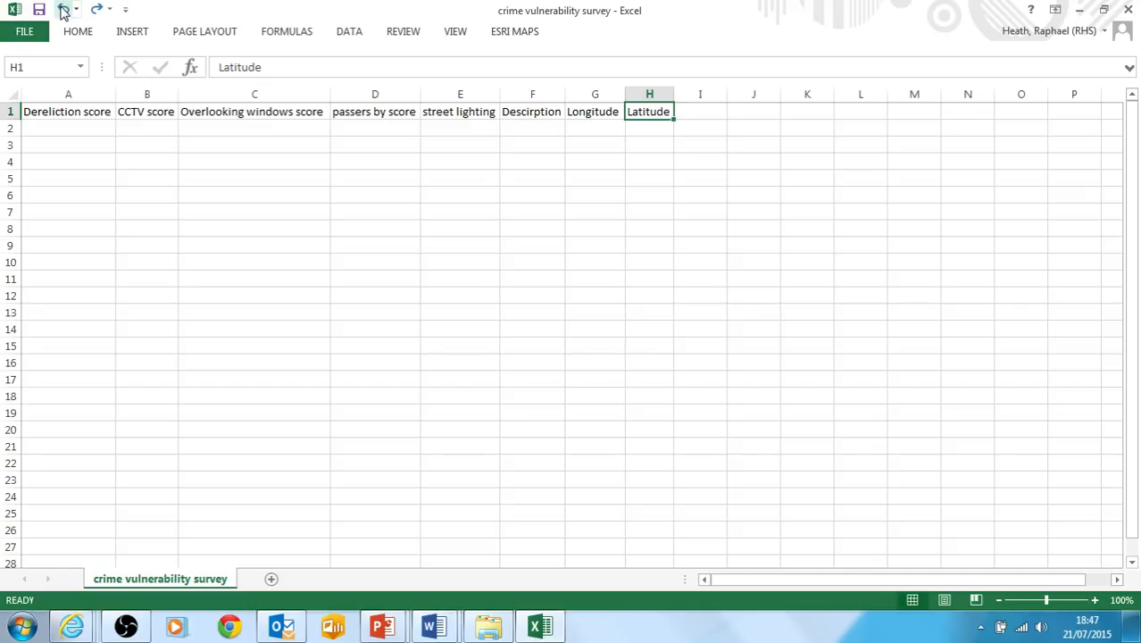
Step: Enter 0 in row 2 for the dereliction score, CCTV score and overlooking windows score
click(82, 131)
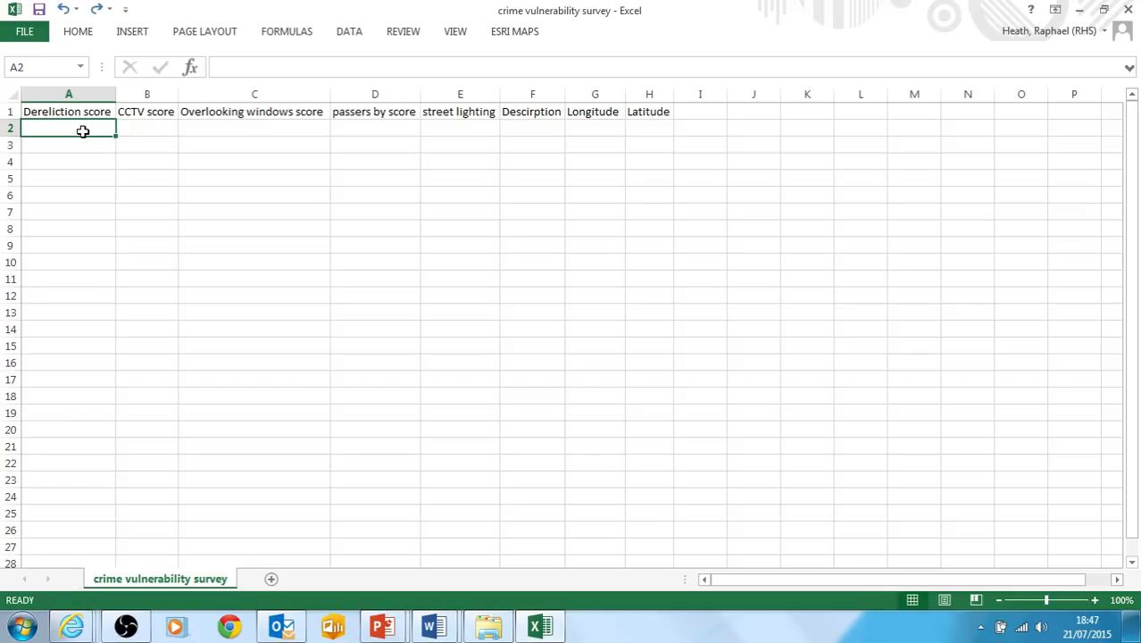
key(Up)
key(Down)
text(0)
key(Tab)
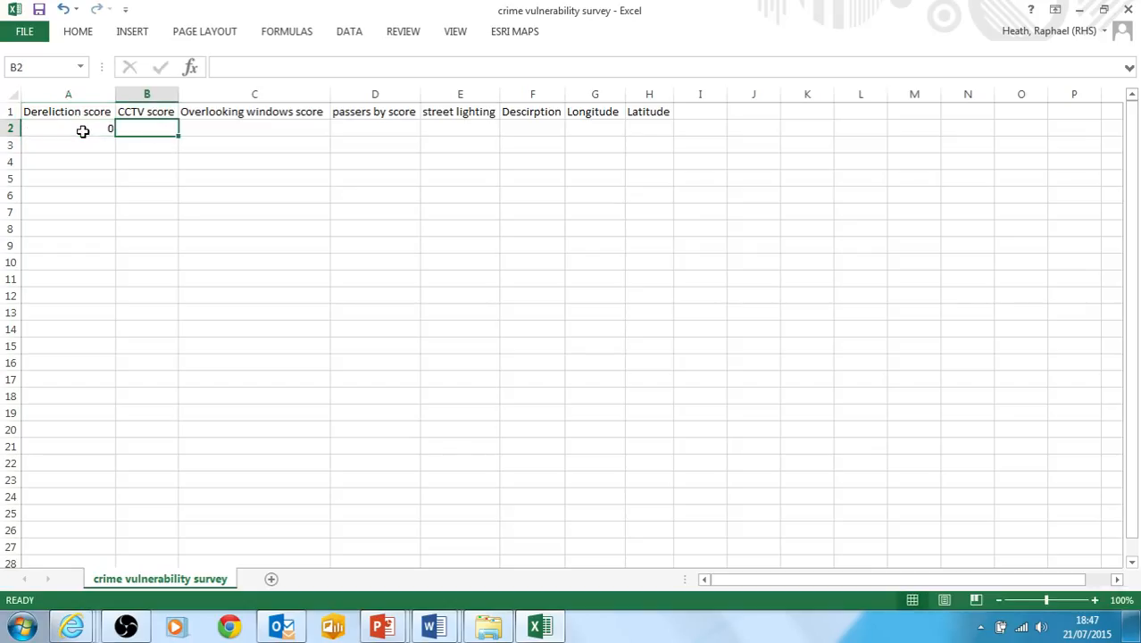
text(0)
key(Tab)
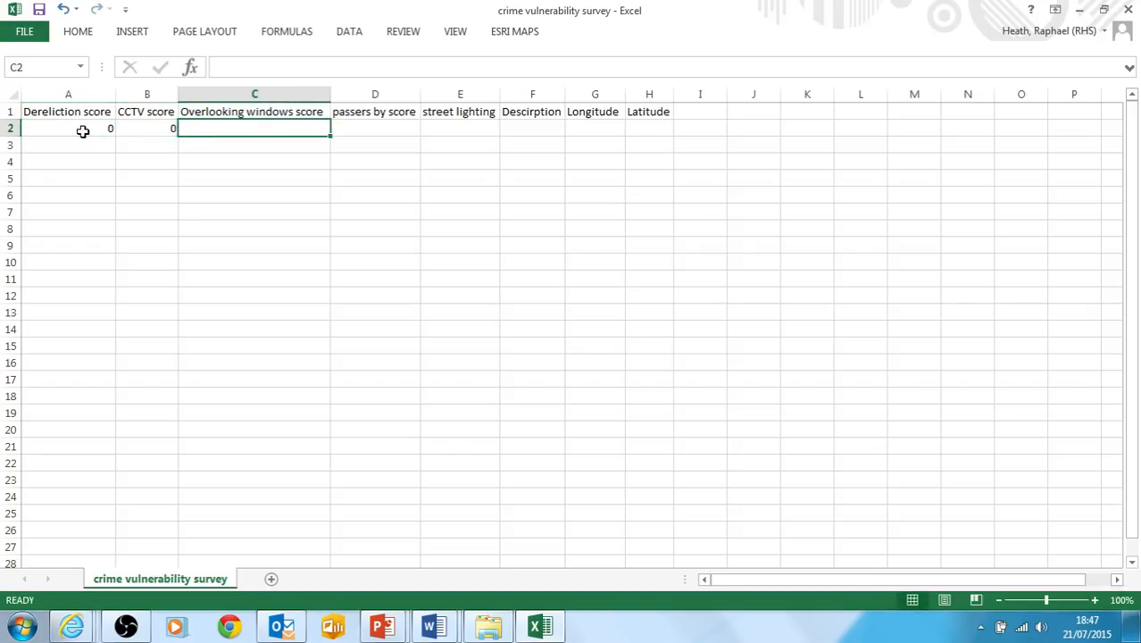
text(0)
key(Tab)
key(Left)
key(Left)
key(Left)
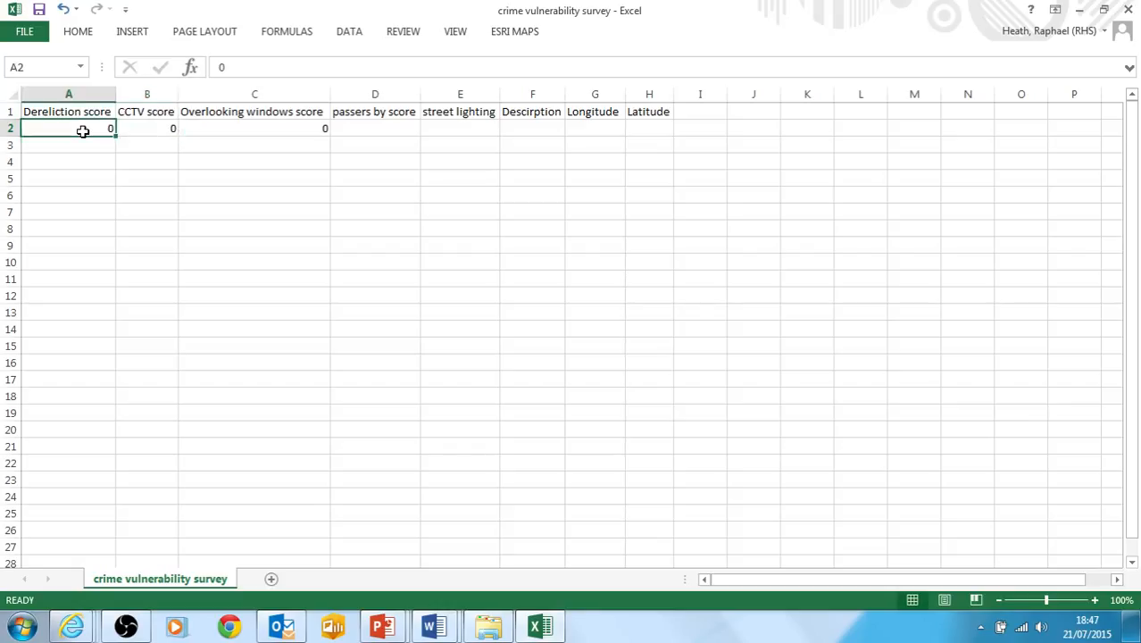
key(Right)
key(Right)
key(Right)
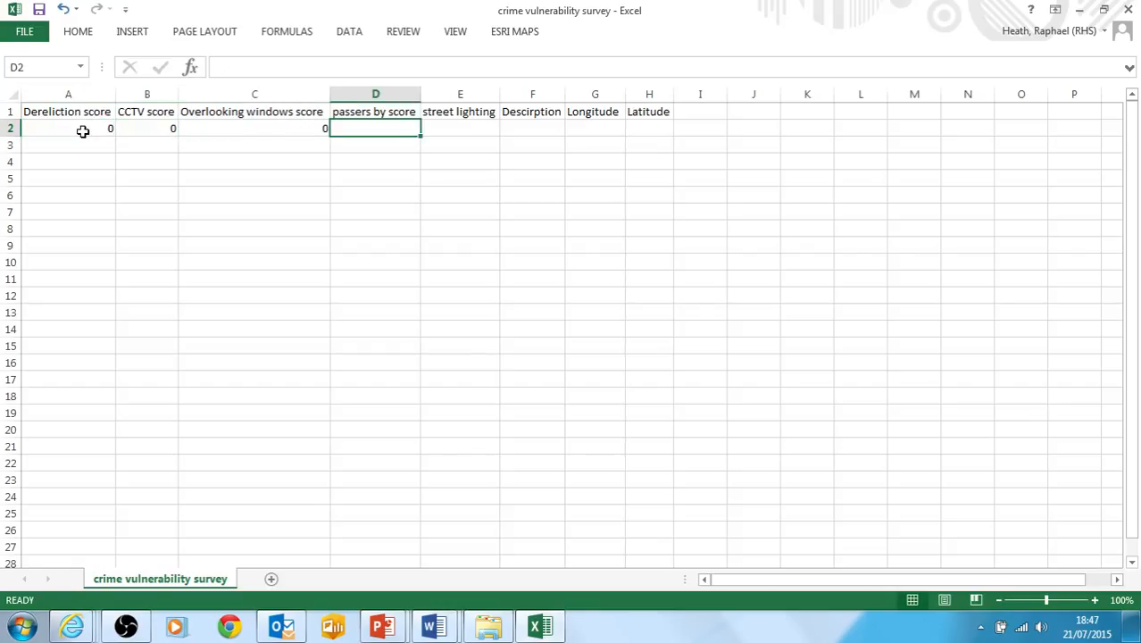
Step: Enter 0 in row 2 for passers by score and street lighting, and a as the description
text(0)
key(Tab)
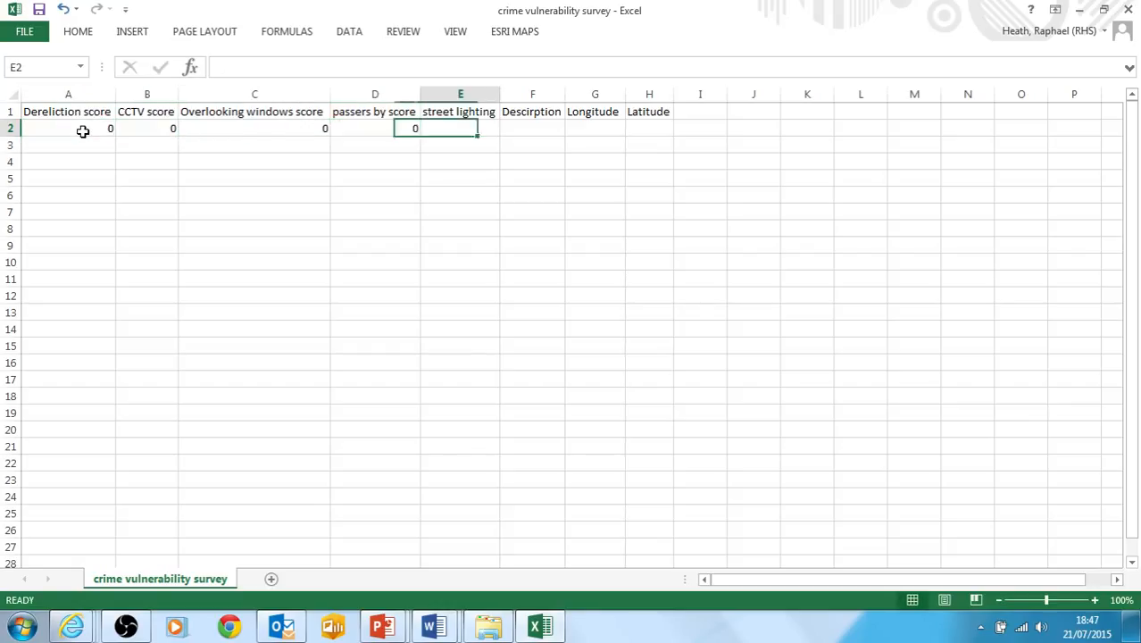
text(0)
key(Tab)
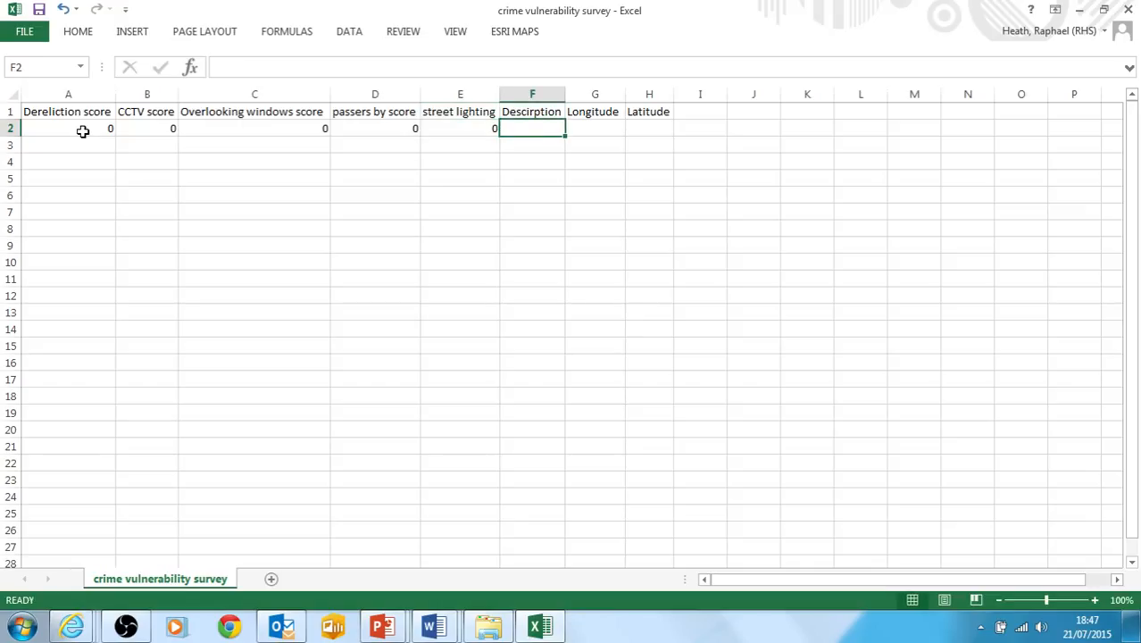
text(t)
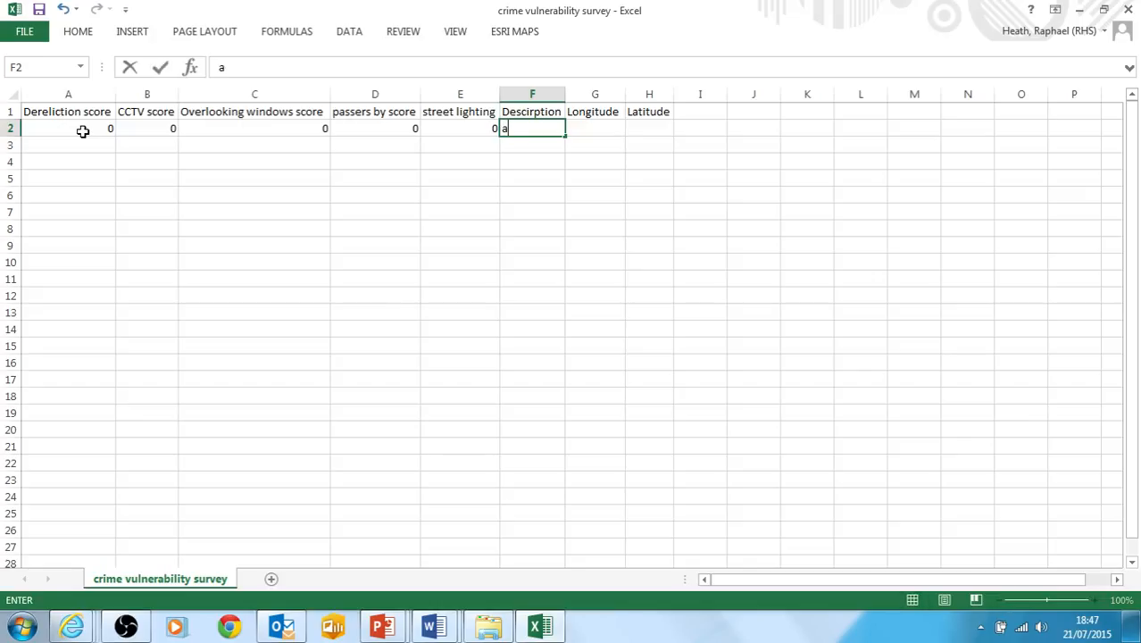
key(Tab)
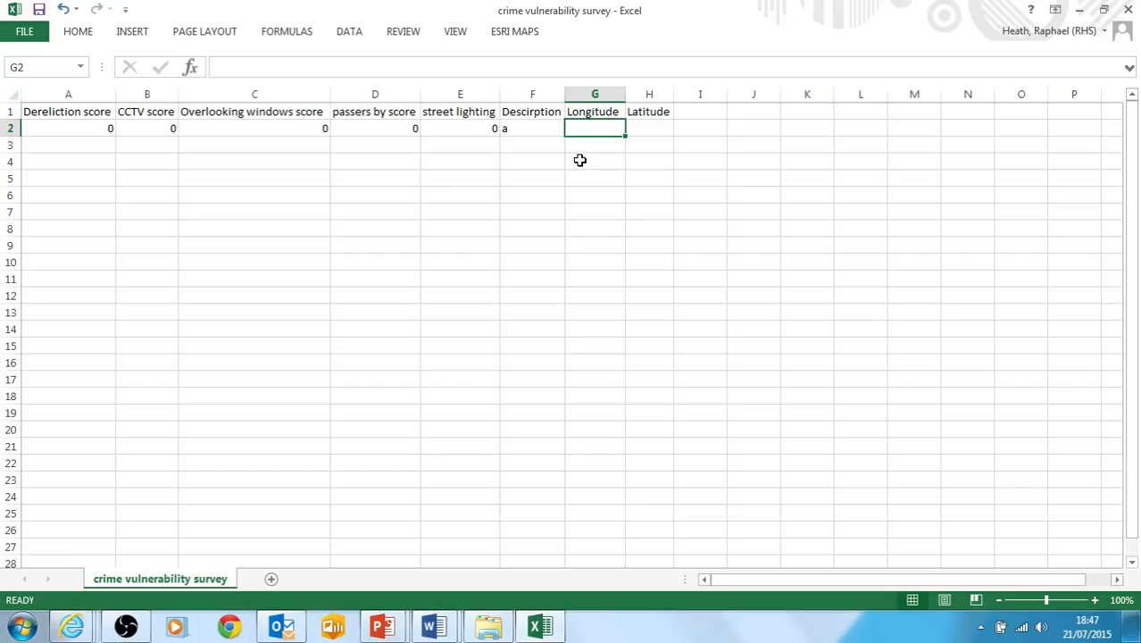
key(Left)
key(Left)
key(Left)
key(Left)
key(Left)
key(Left)
key(Right)
key(Right)
key(Right)
key(Right)
key(Right)
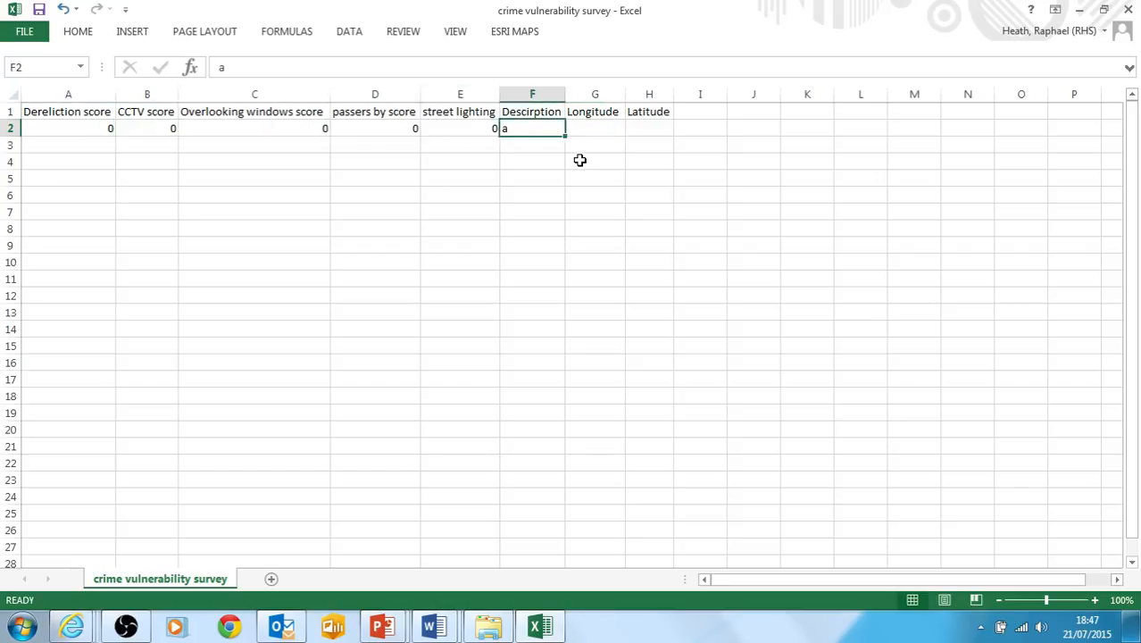
key(Right)
key(Right)
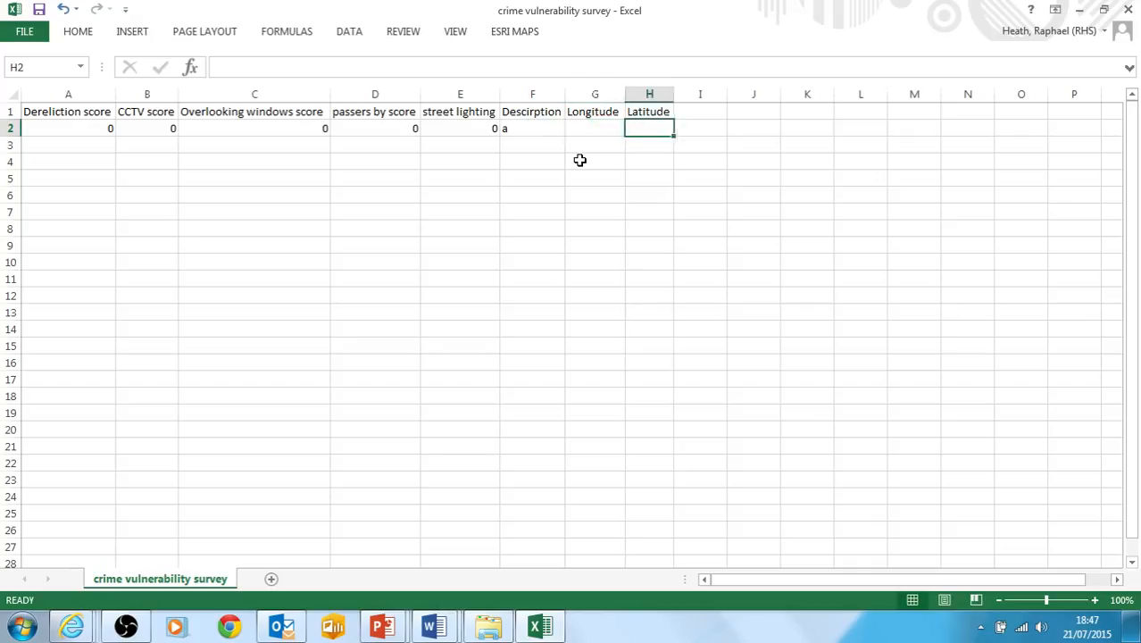
key(Left)
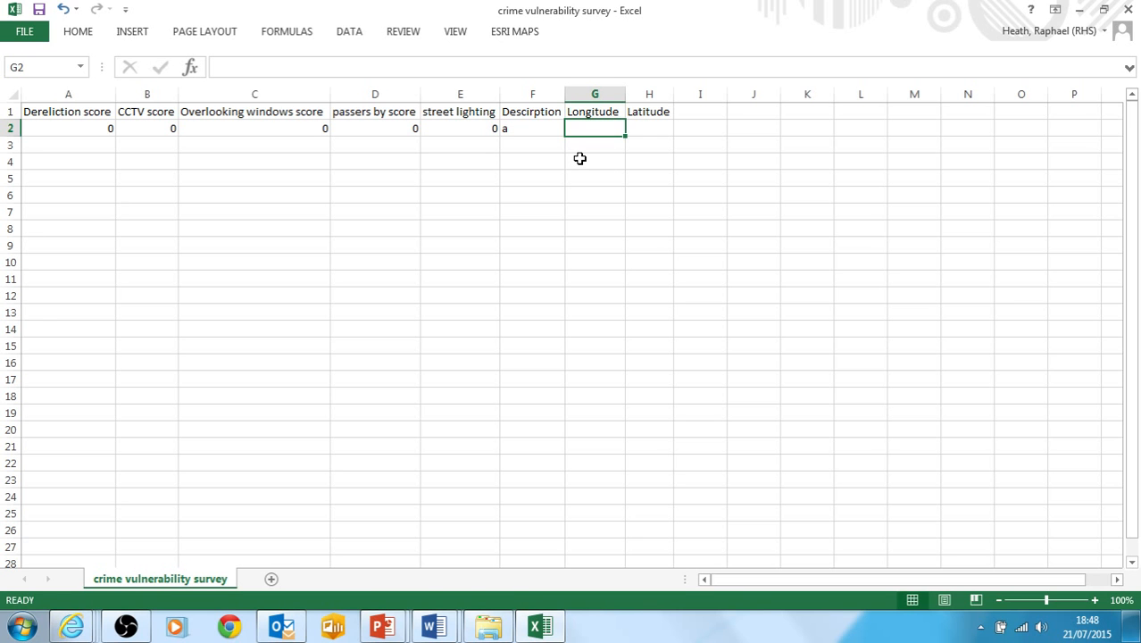
Step: Switch to the ArcGIS Online crime map and measure the longitude and latitude in degrees of a spot just east of Twerton On Avon
key(alt+Tab)
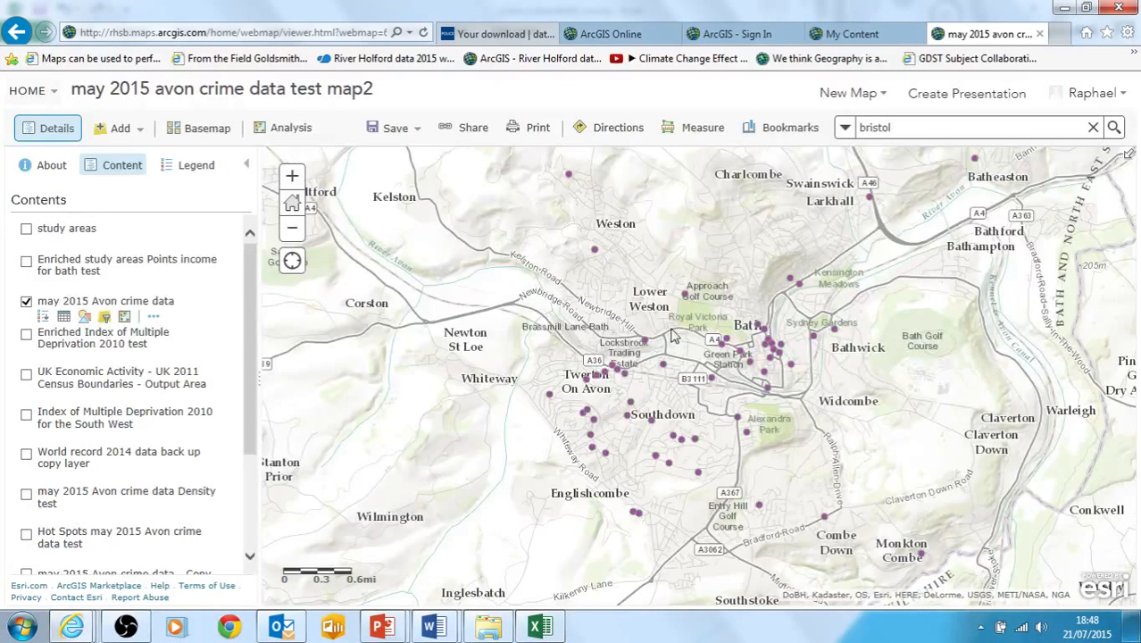
click(671, 130)
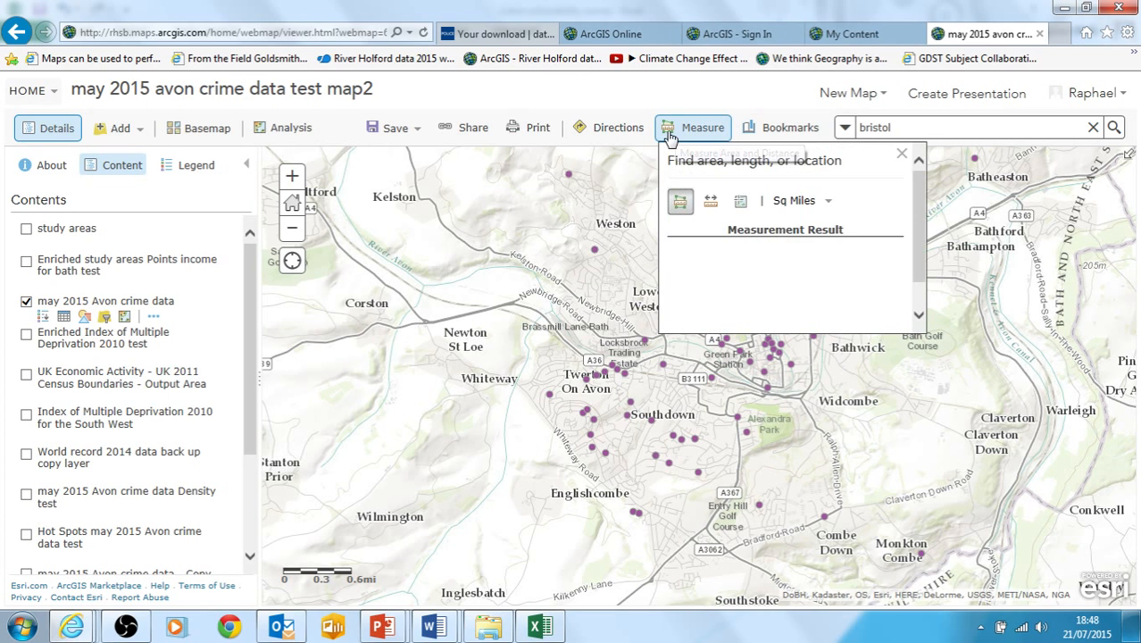
click(740, 201)
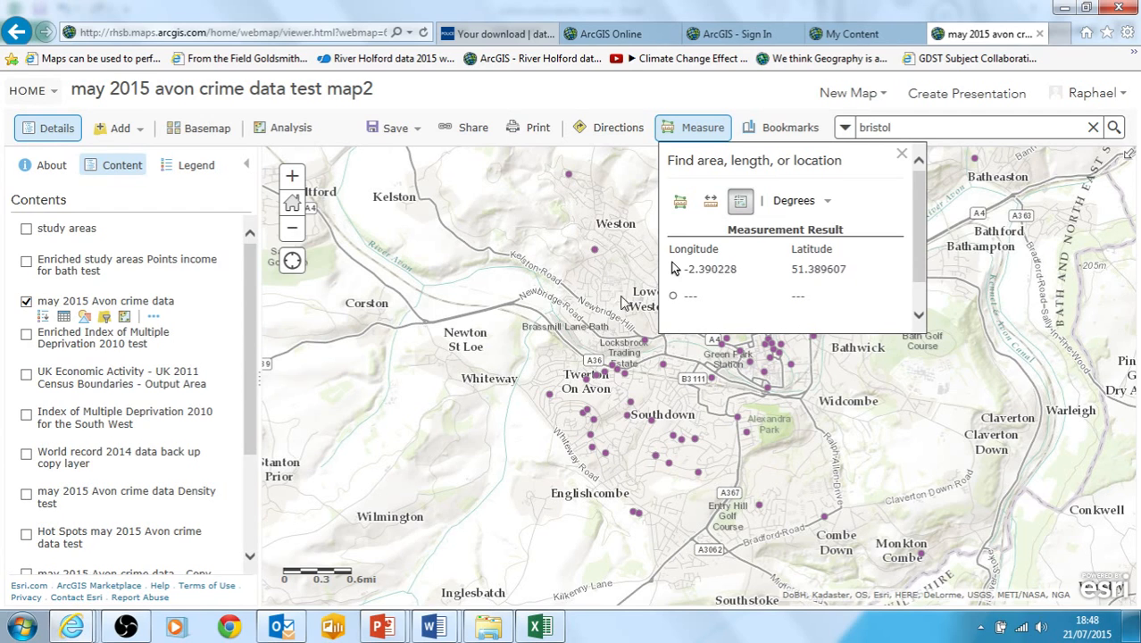
click(614, 387)
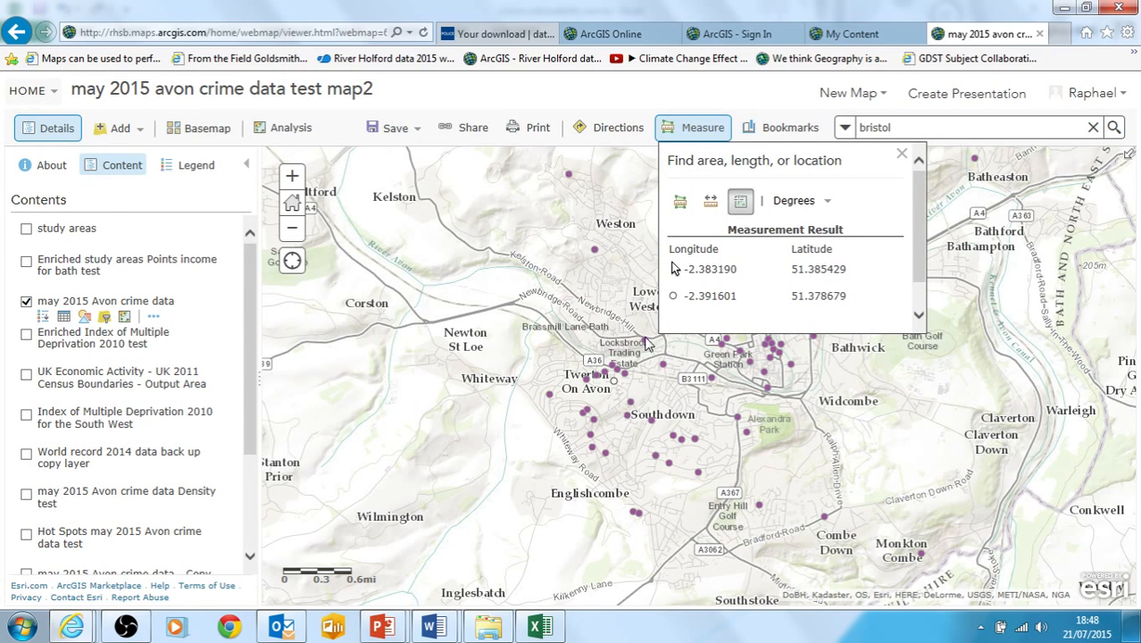
Step: Copy the longitude -2.391601 of the measured map location
double_click(705, 297)
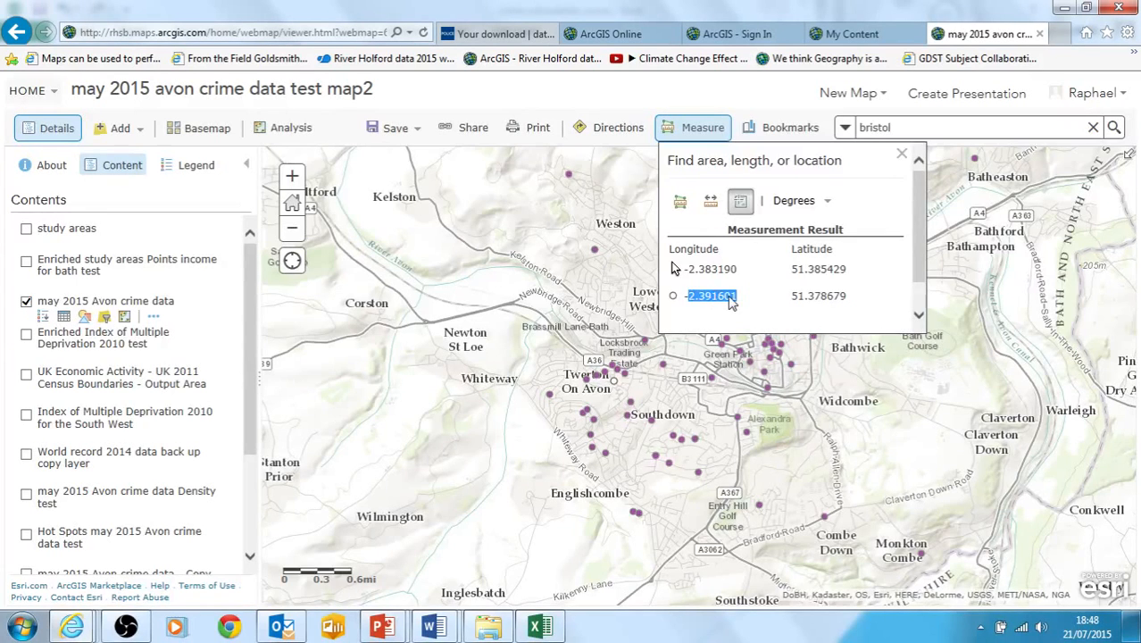
click(734, 296)
drag(733, 295, 671, 295)
click(733, 296)
right_click(705, 303)
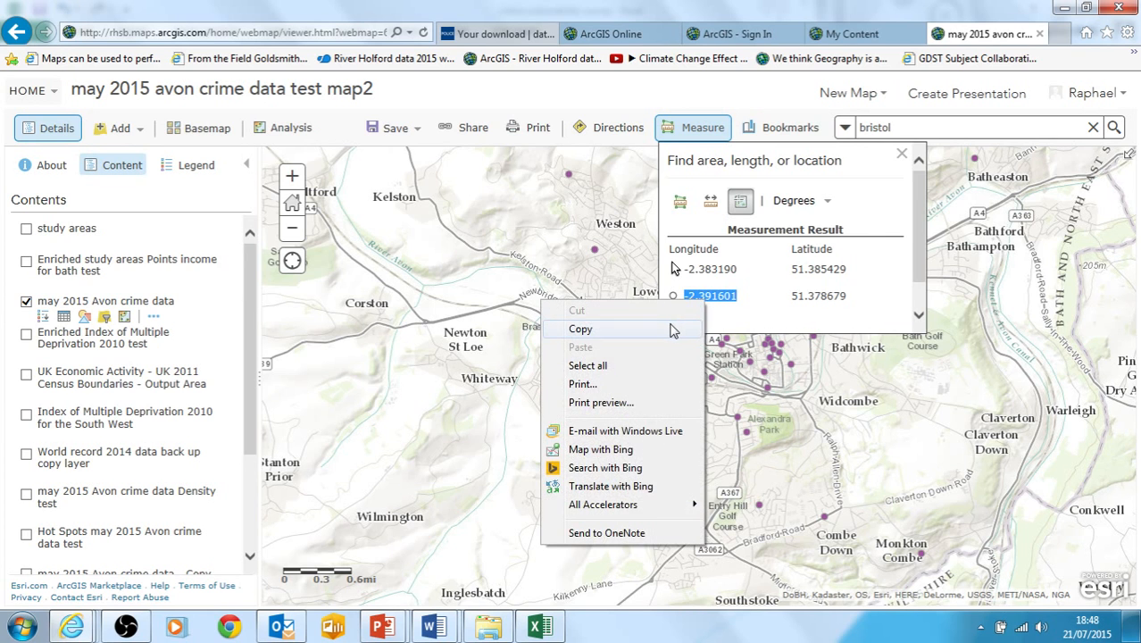
click(674, 327)
Step: Return to the survey workbook in Excel, dismiss the Esri Maps warning and paste the longitude -2.391601 into H2
key(alt+Tab)
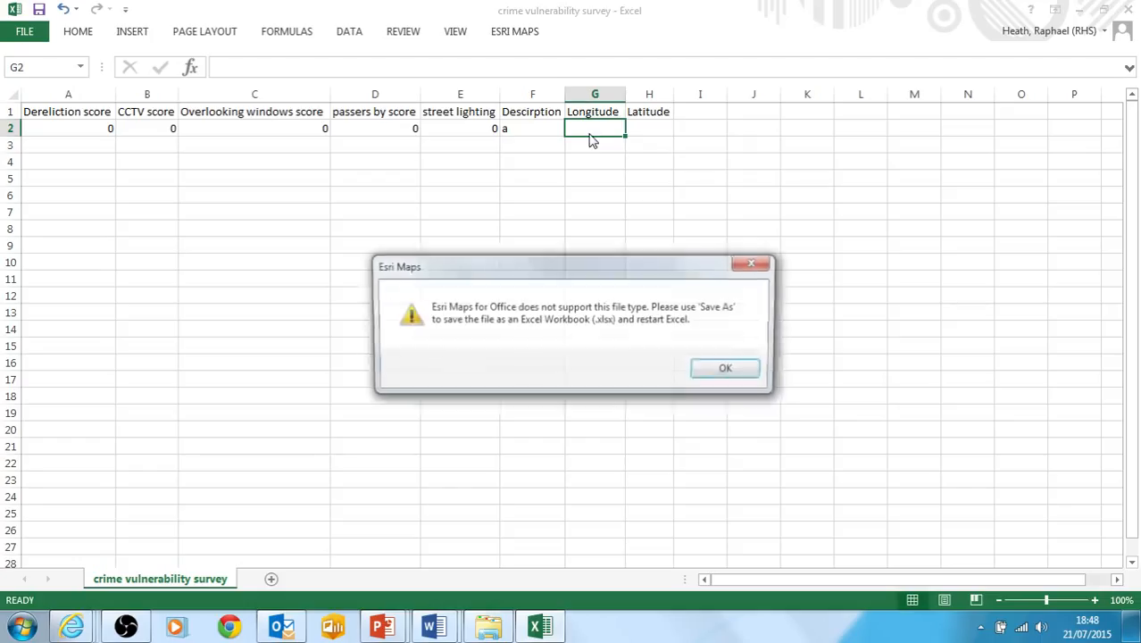
click(720, 368)
right_click(593, 128)
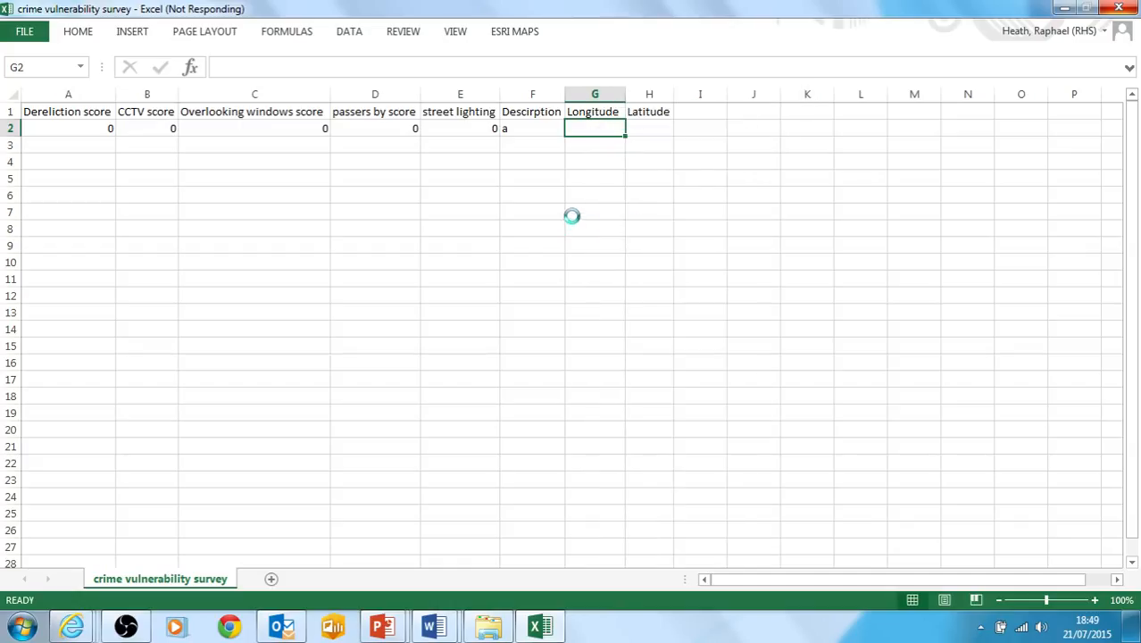
click(580, 124)
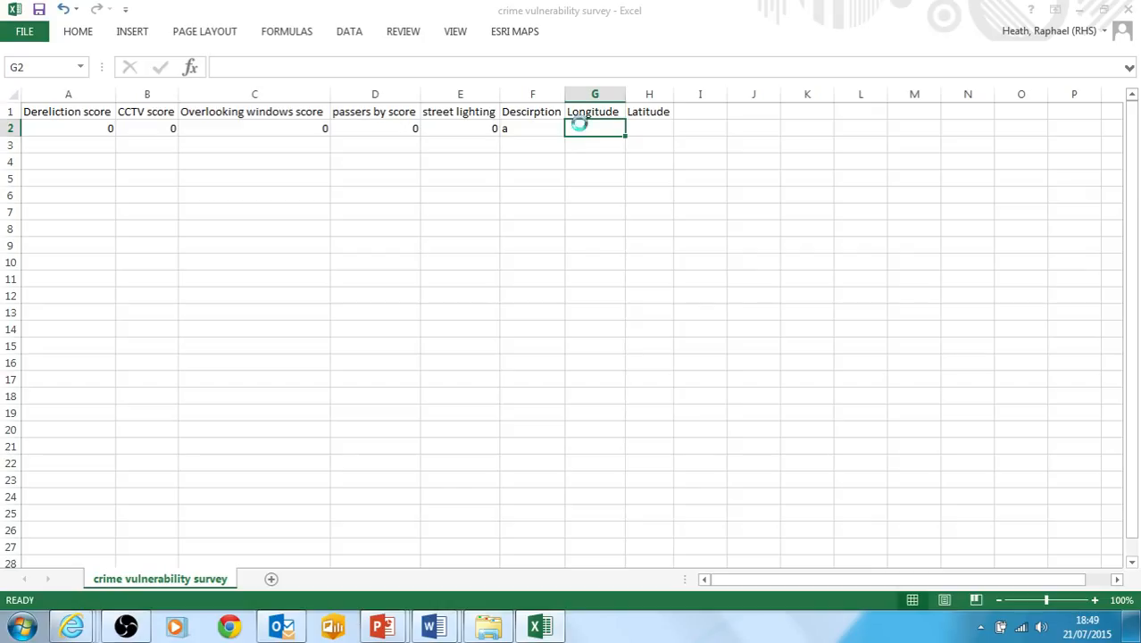
click(641, 128)
key(ctrl+v)
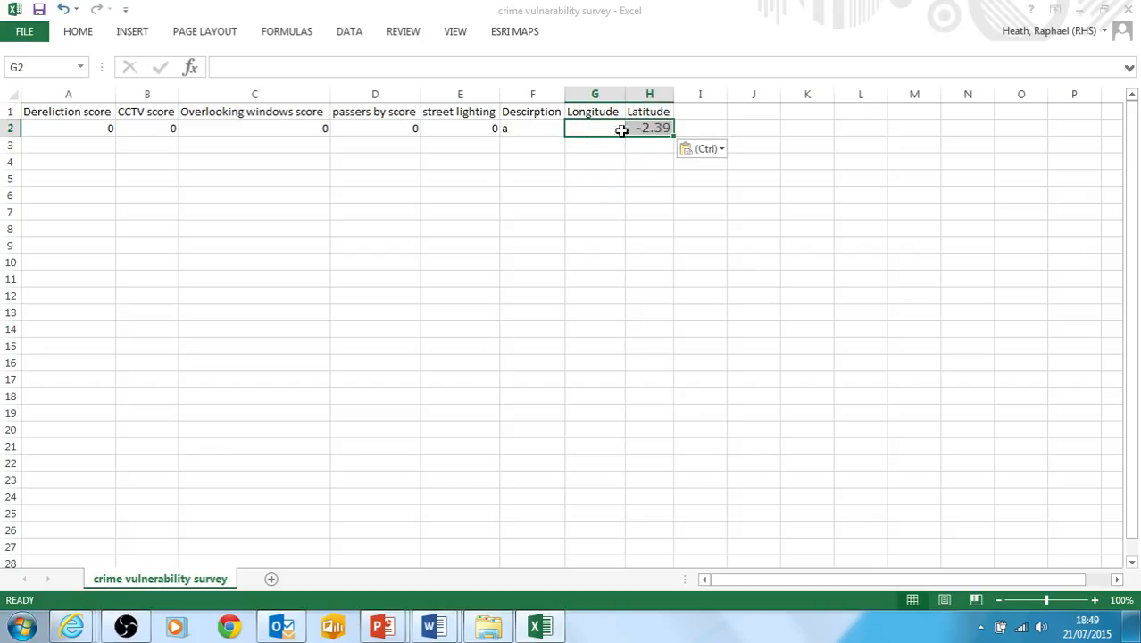
key(Down)
key(Down)
key(Down)
click(645, 128)
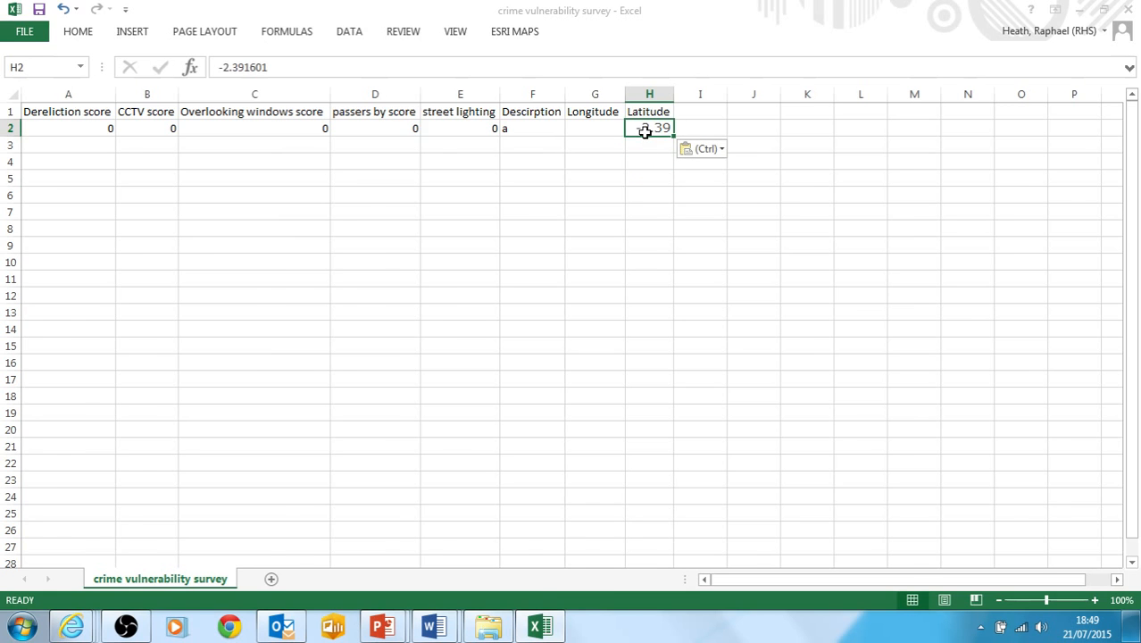
Step: Move the pasted longitude from H2 to G2, under the Longitude header
key(alt+Tab)
key(alt+Tab)
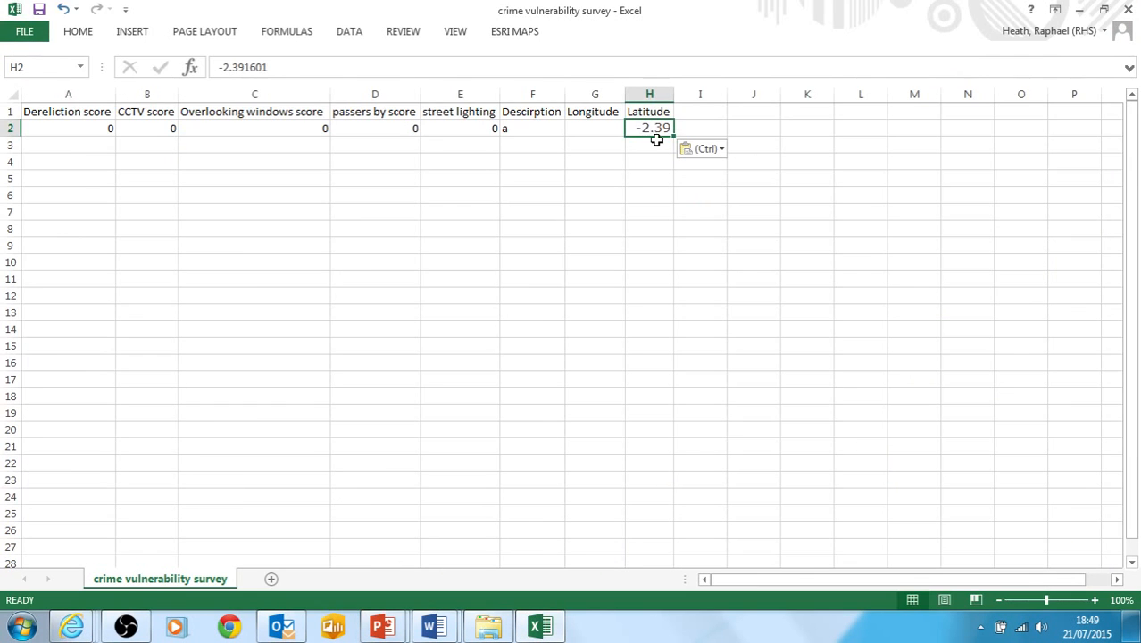
drag(649, 136, 594, 125)
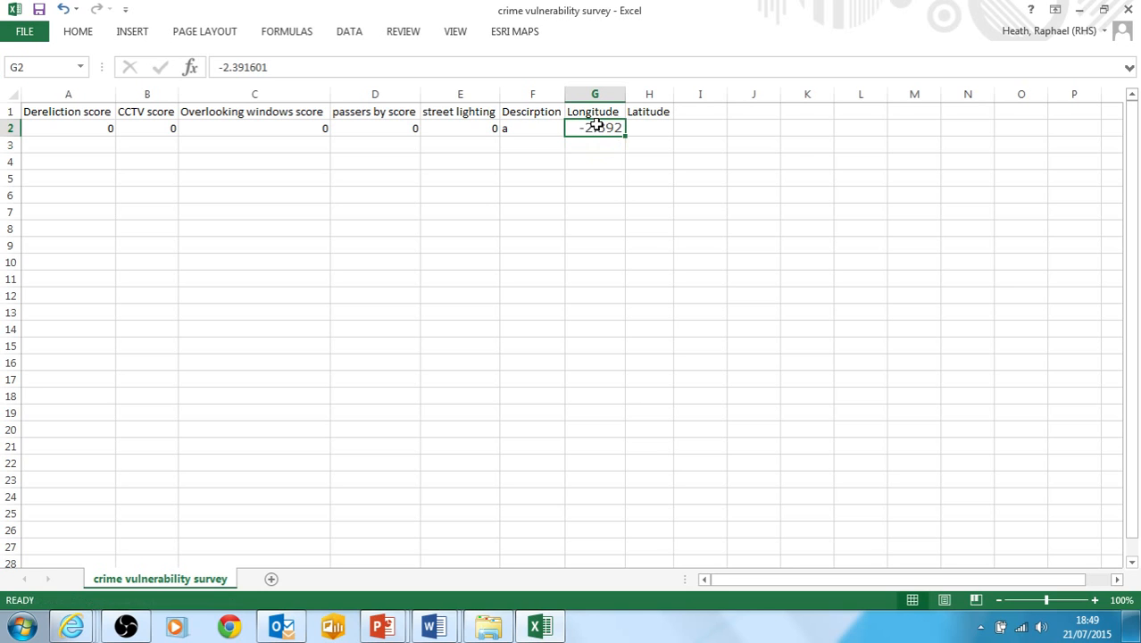
click(650, 127)
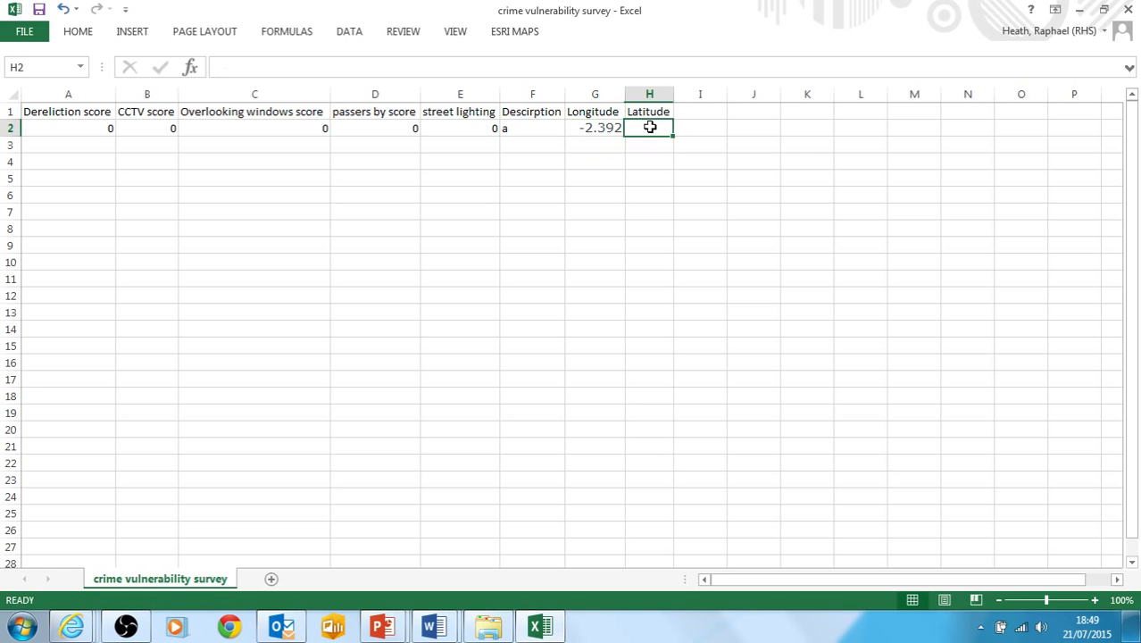
click(593, 126)
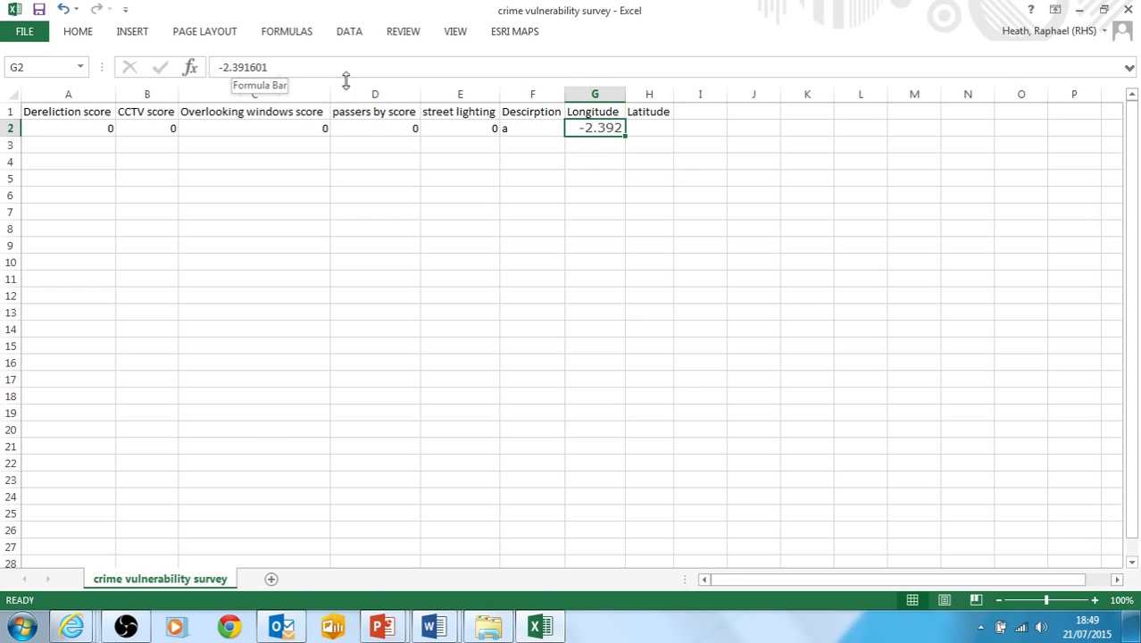
Step: Switch back to the crime map and copy the latitude 51.378679 of the measured location
click(644, 127)
key(alt+Tab)
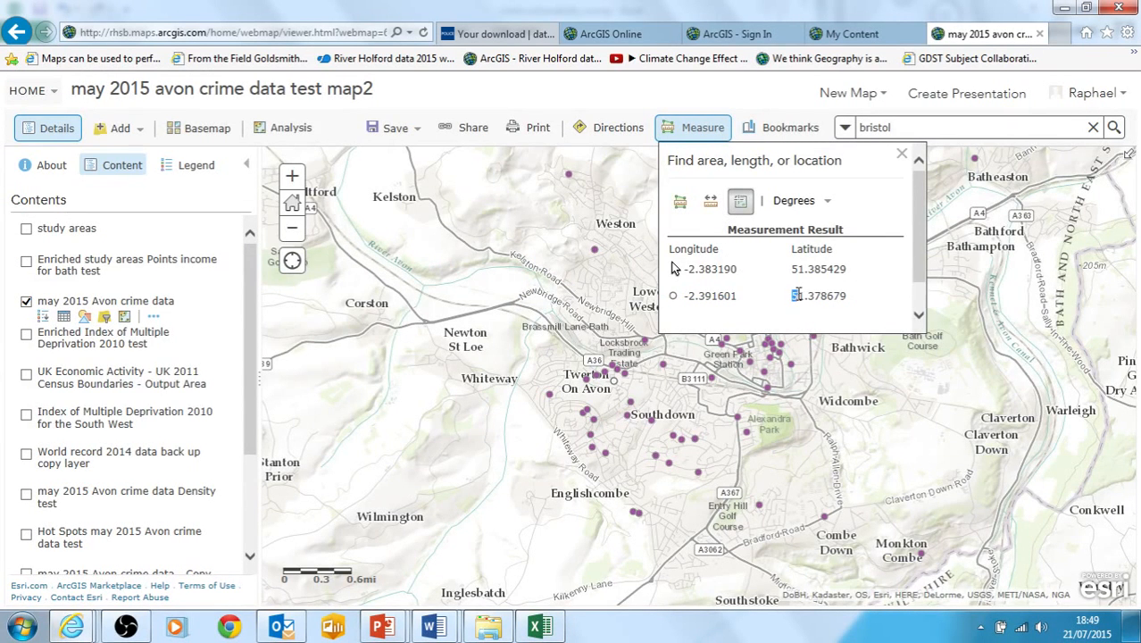
double_click(833, 295)
right_click(832, 302)
click(705, 328)
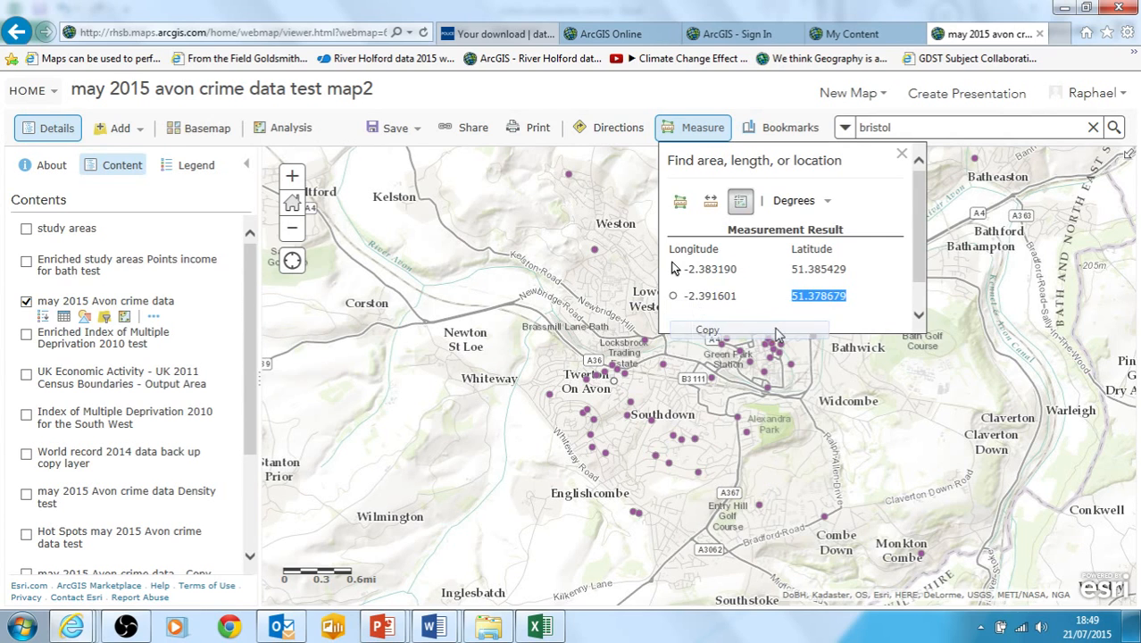
Step: Return to the survey workbook and paste the latitude 51.378679 into H2, under the Latitude header
key(alt+Tab)
click(651, 143)
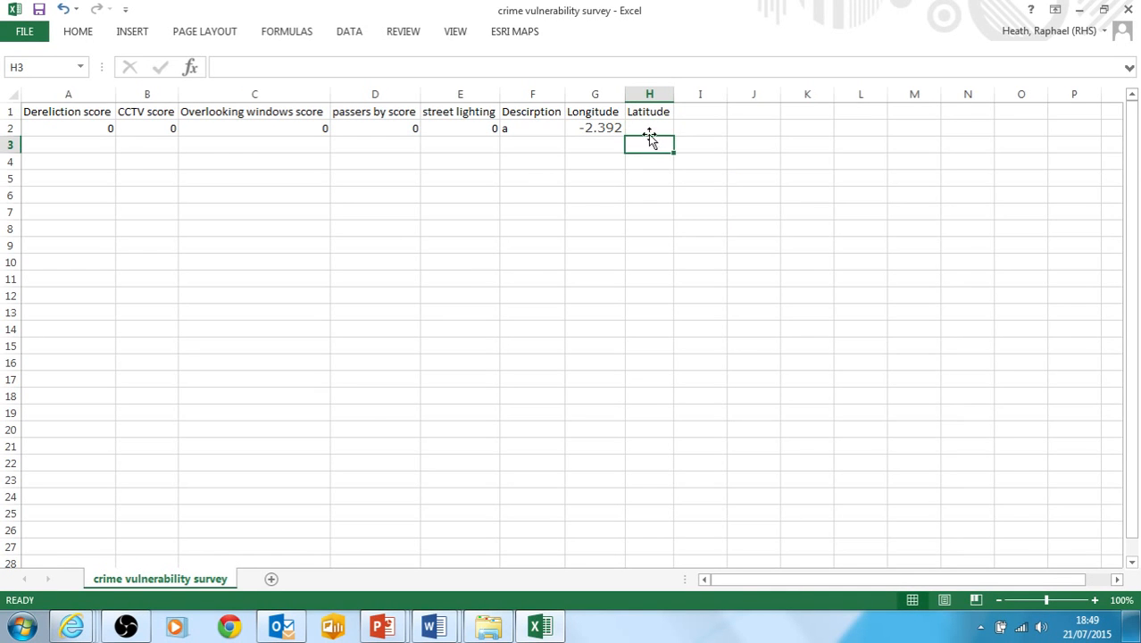
click(645, 127)
right_click(645, 127)
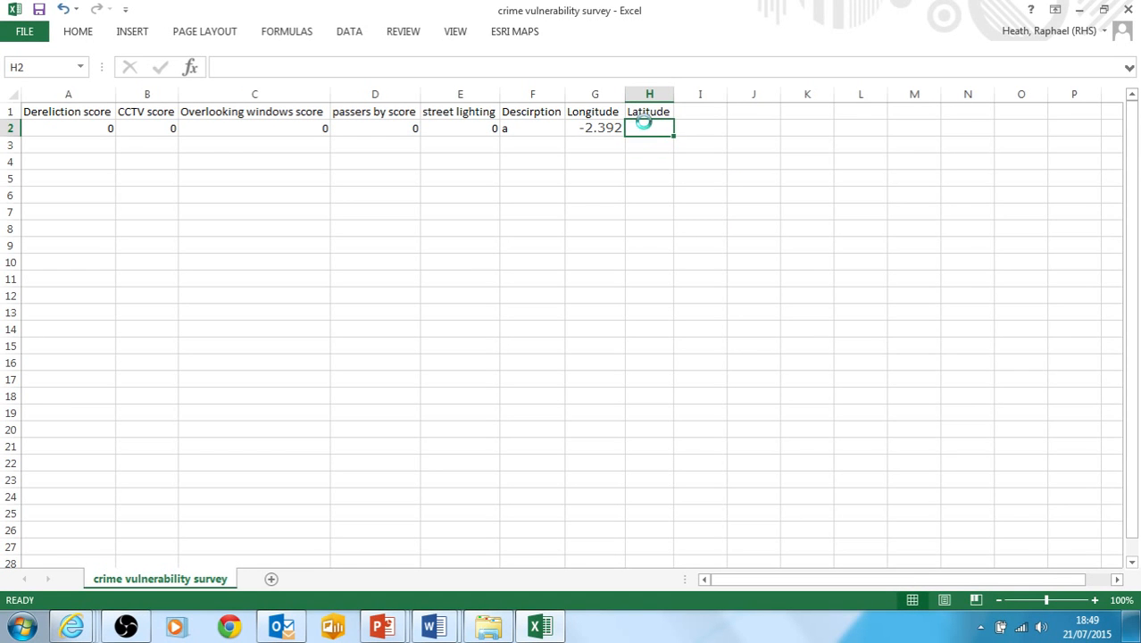
click(622, 161)
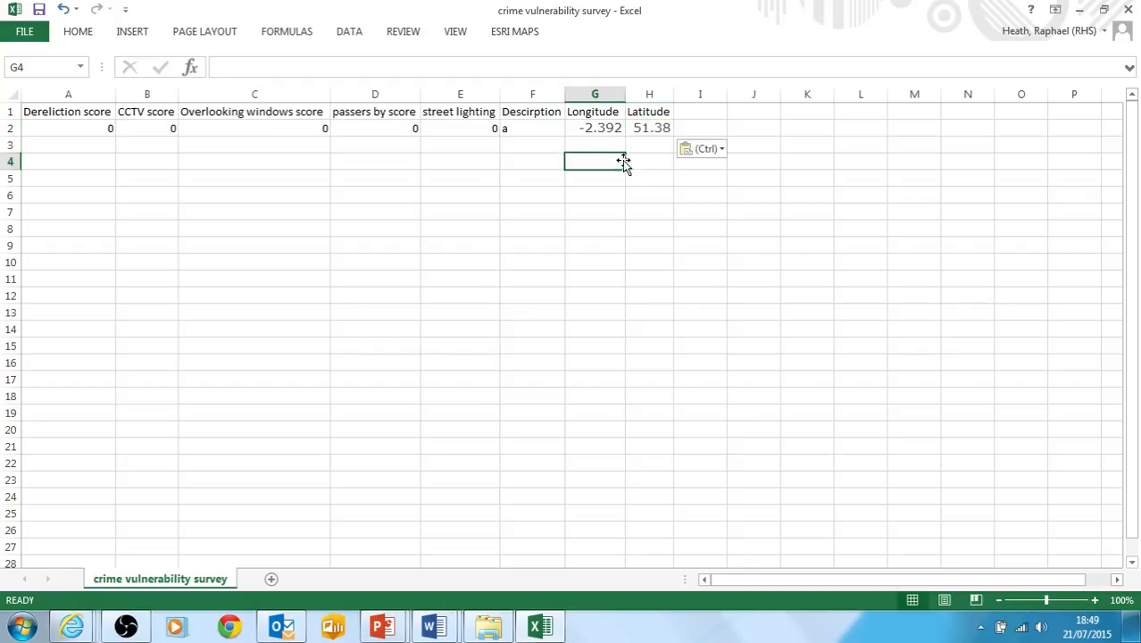
Step: Close the measurement tool on the ArcGIS crime map and return to the survey workbook in Excel
drag(593, 131, 639, 250)
key(alt+Tab)
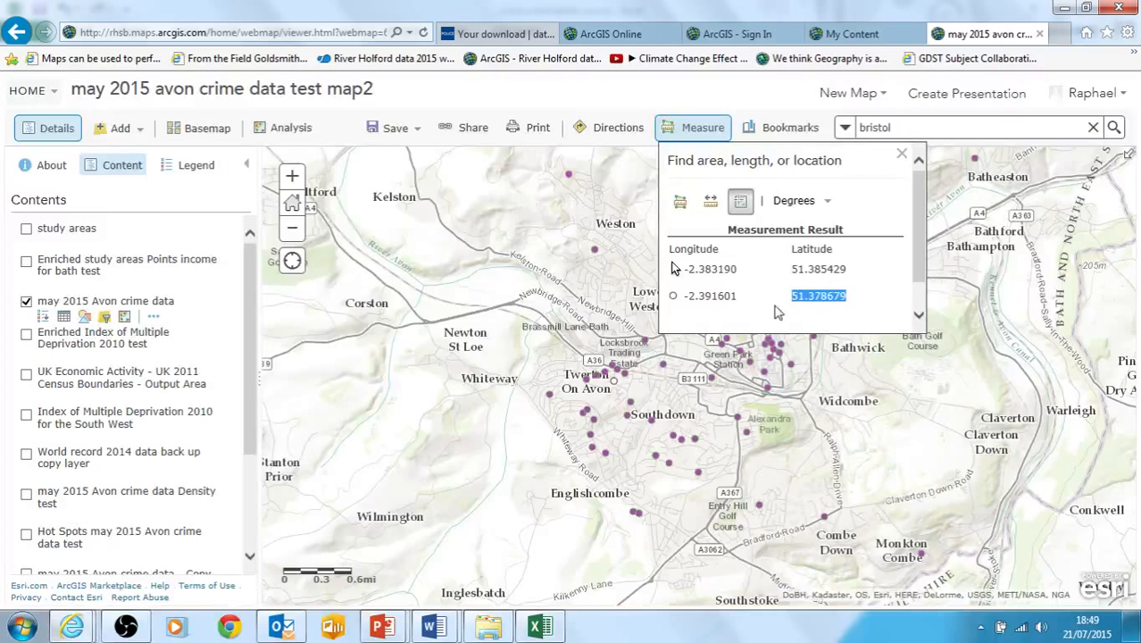
click(904, 158)
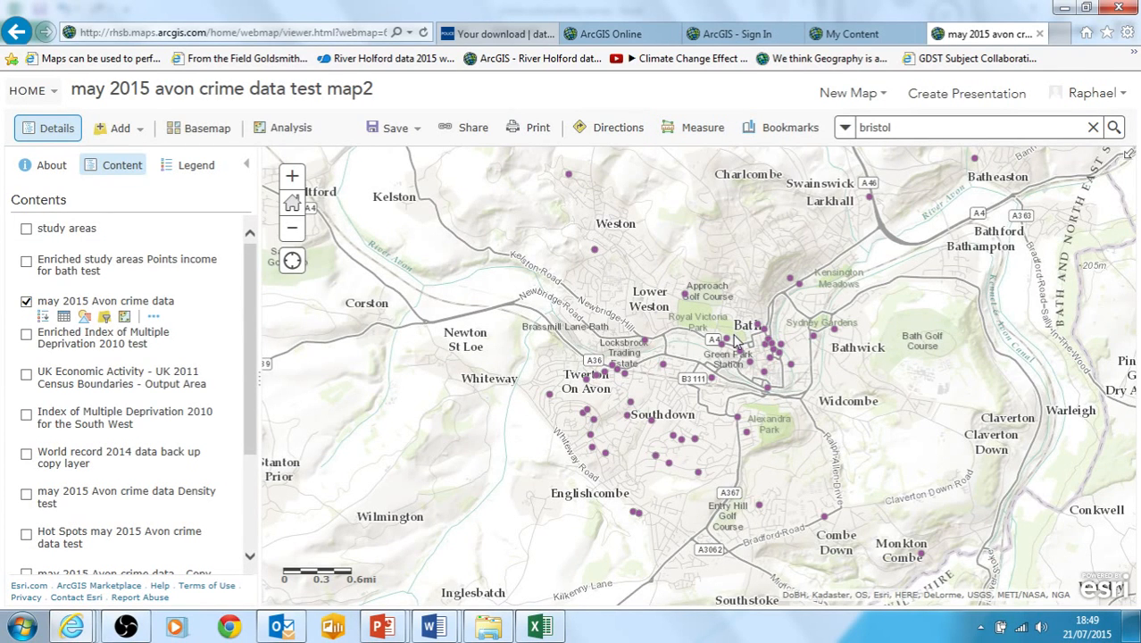
key(alt+Tab)
click(559, 193)
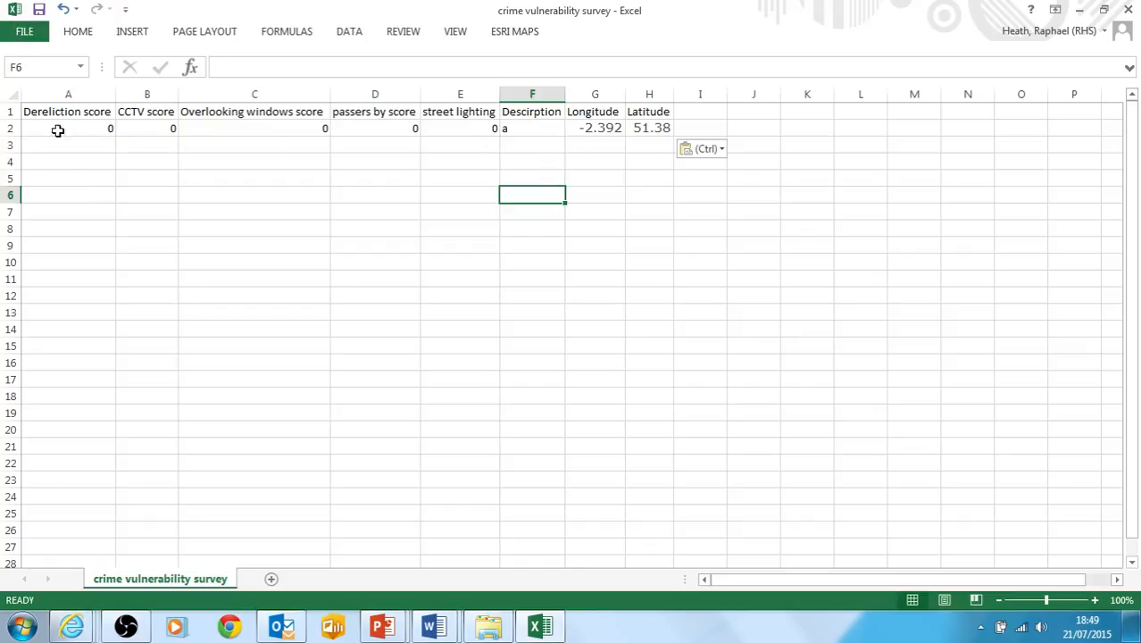
click(65, 158)
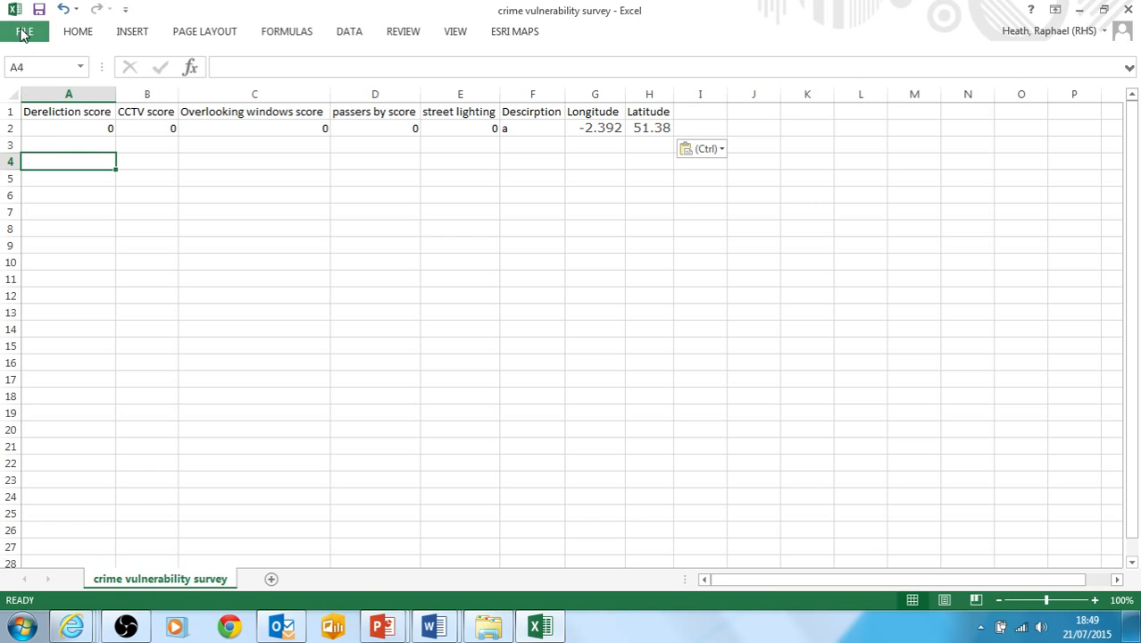
Step: Save the workbook as crime vulnerability survey in CSV (Comma delimited) format in the RGS example crime data folder, over the existing file
click(25, 31)
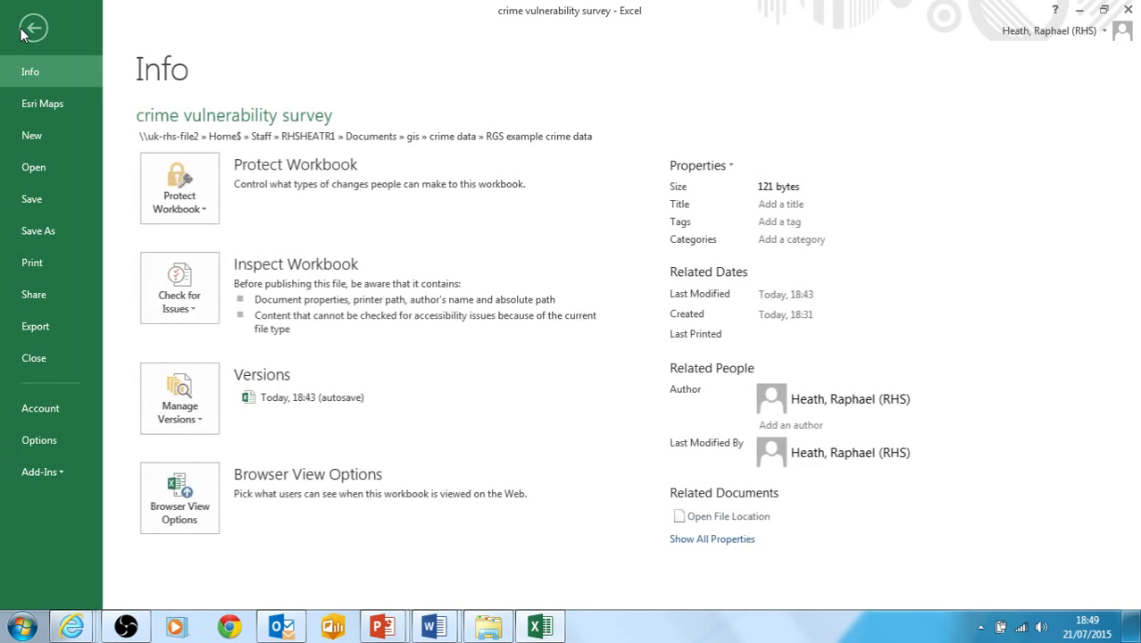
click(49, 226)
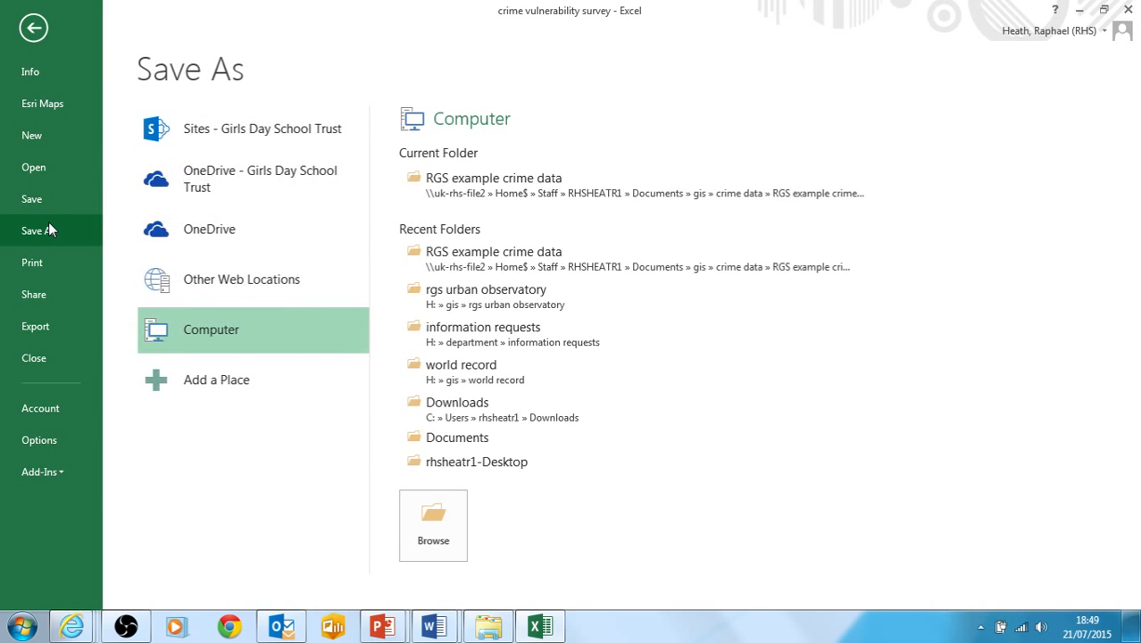
click(482, 180)
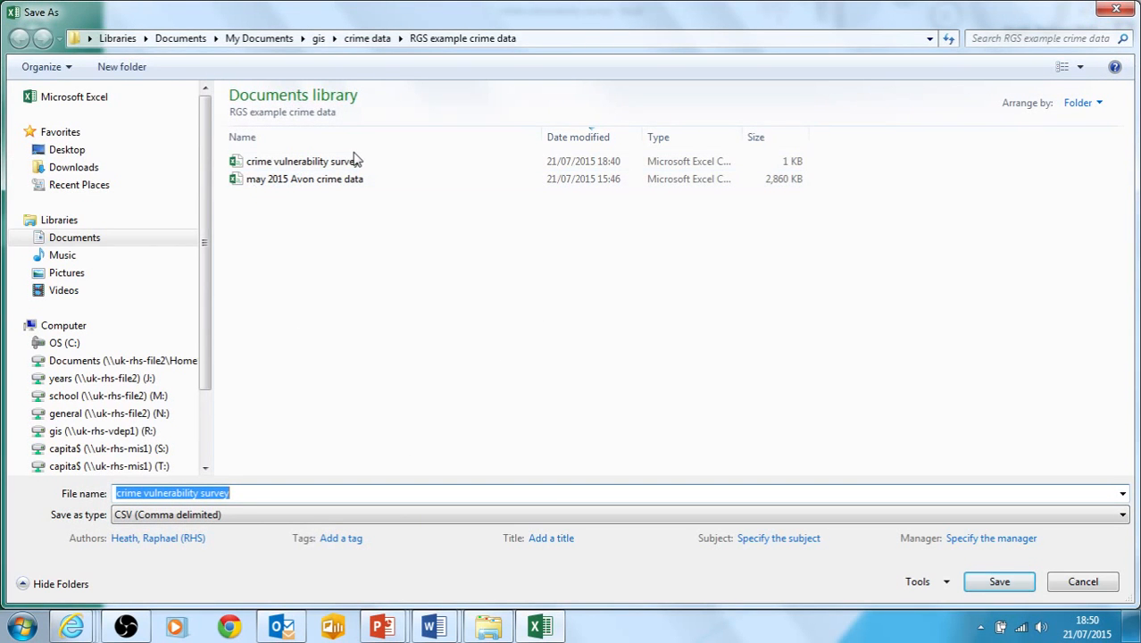
click(228, 517)
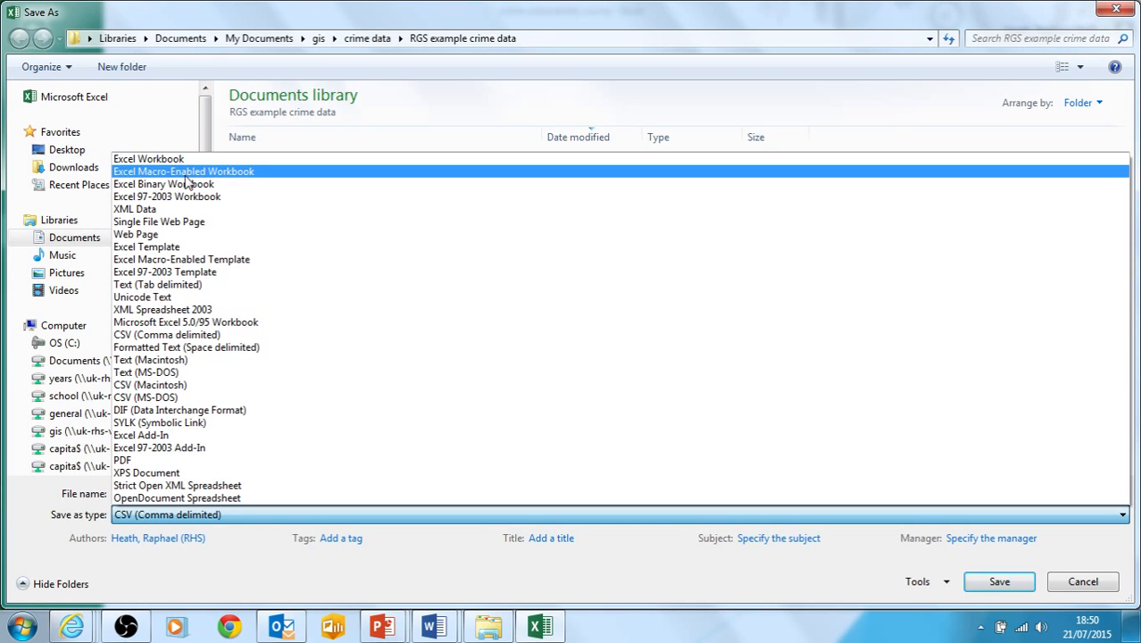
click(162, 336)
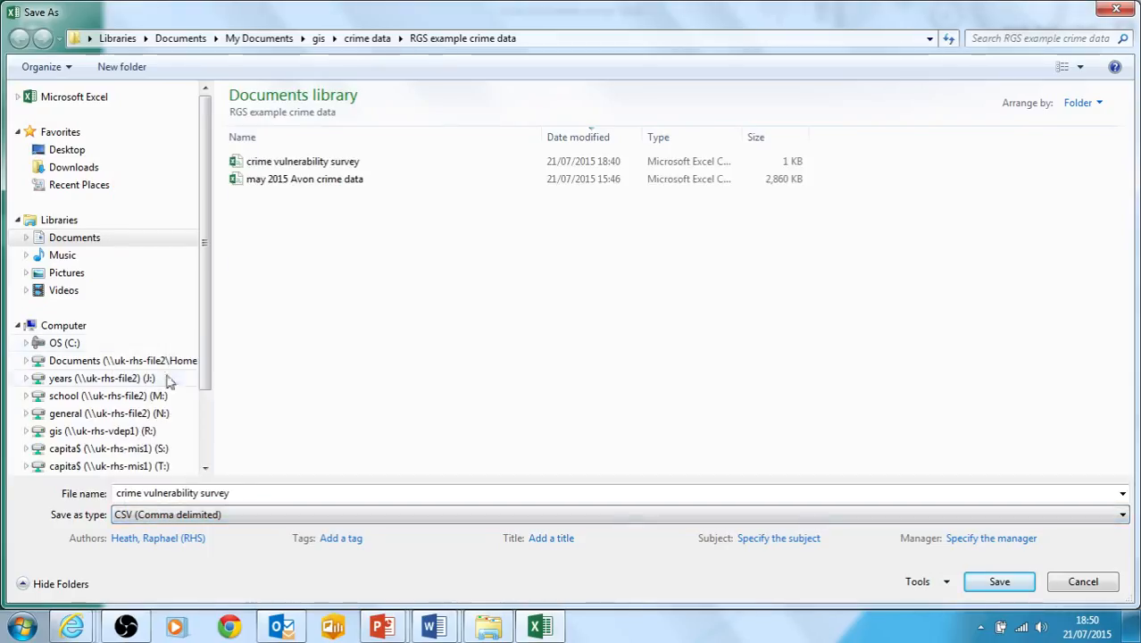
click(265, 493)
click(265, 493)
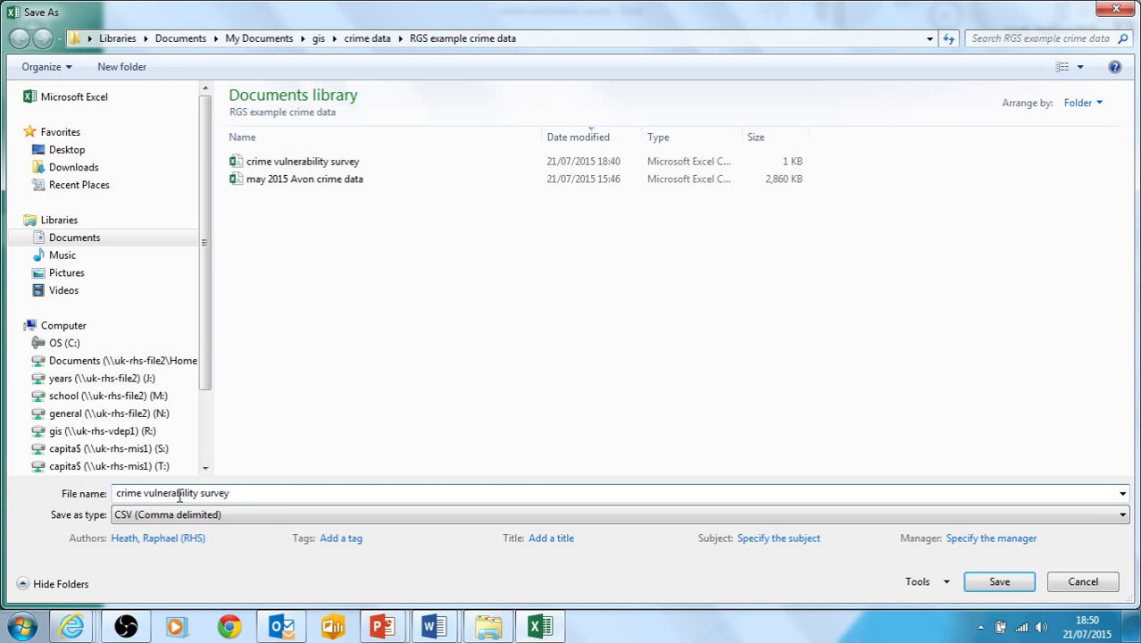
click(1001, 583)
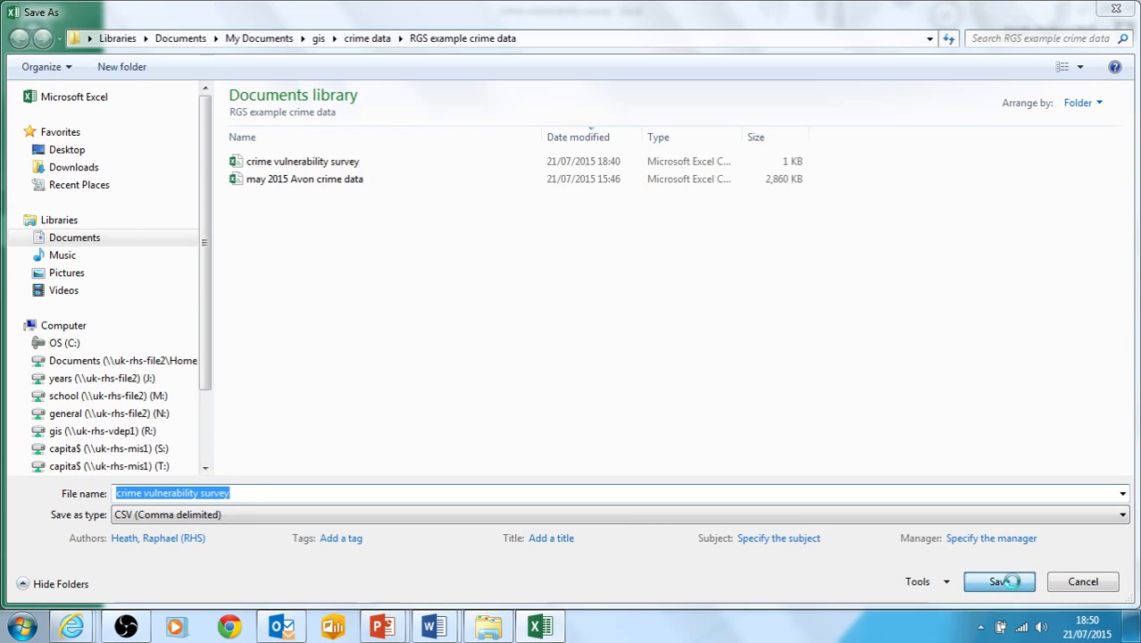
click(607, 321)
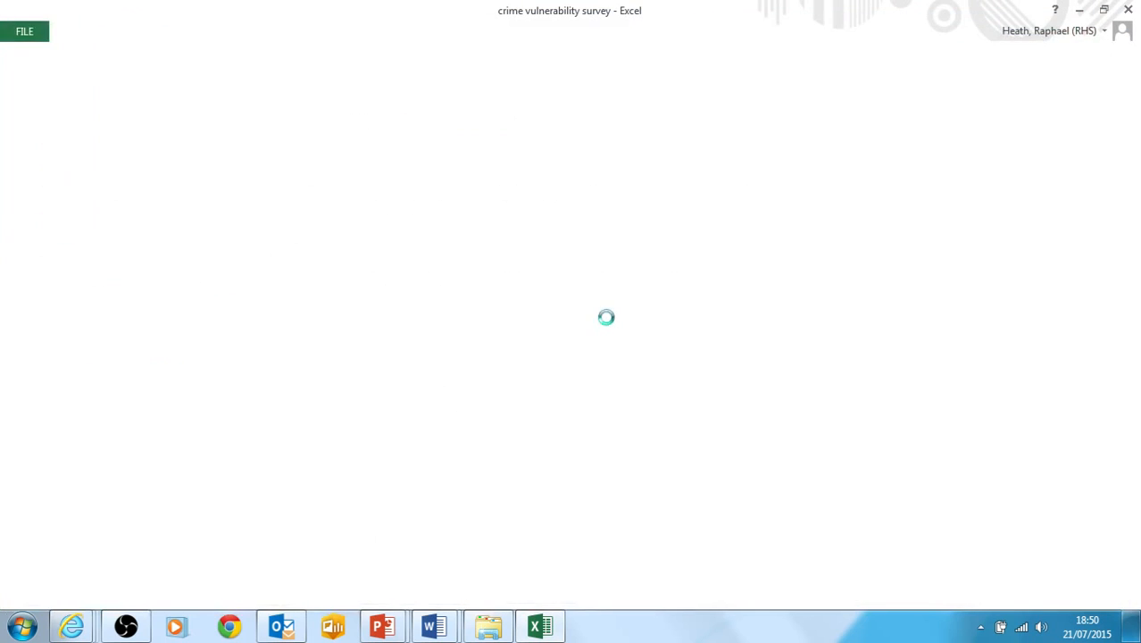
click(503, 357)
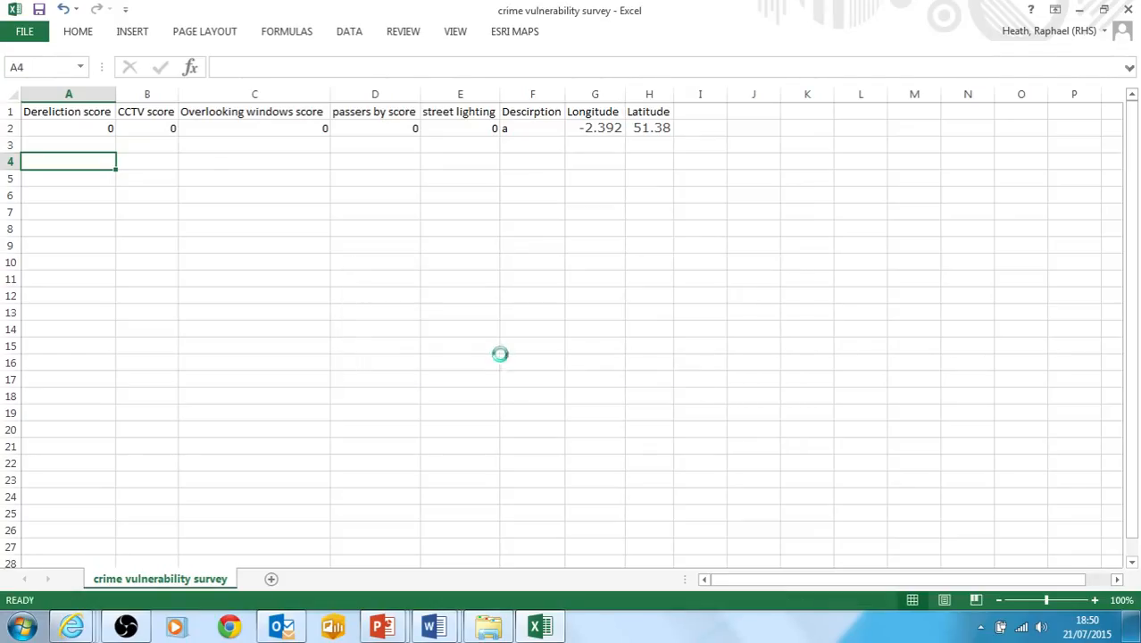
click(108, 146)
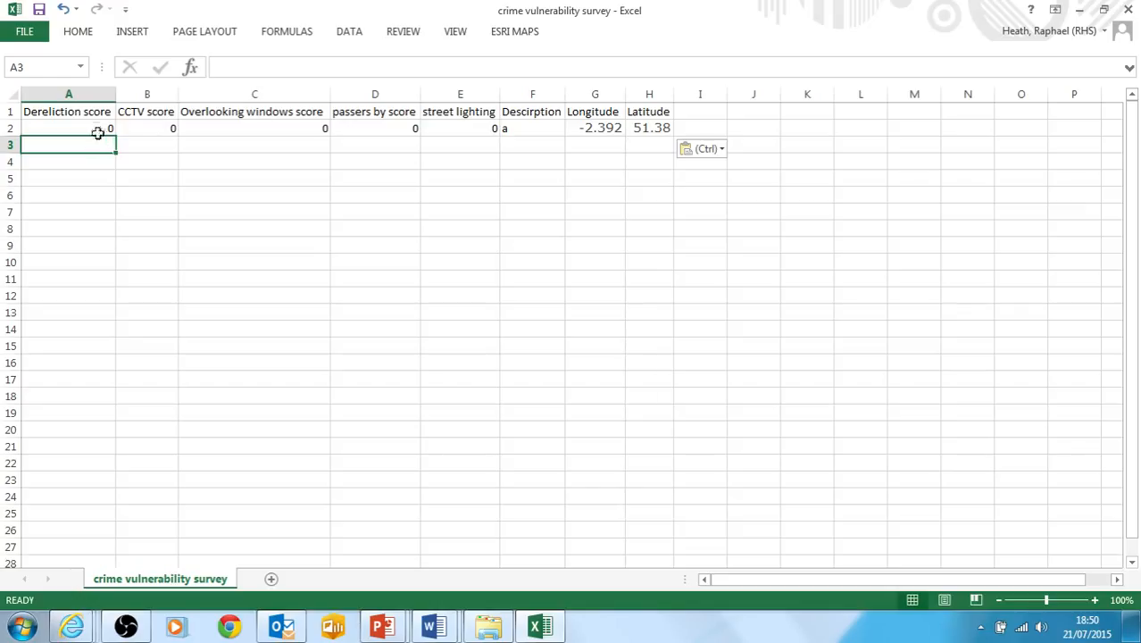
click(95, 129)
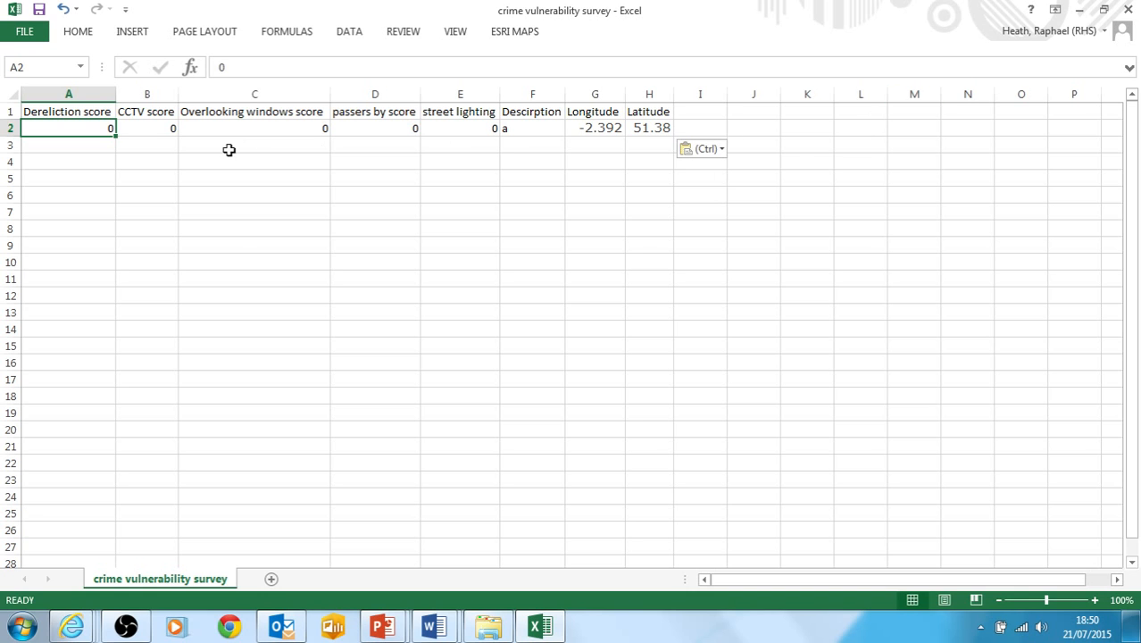
click(94, 118)
drag(93, 118, 649, 134)
click(556, 148)
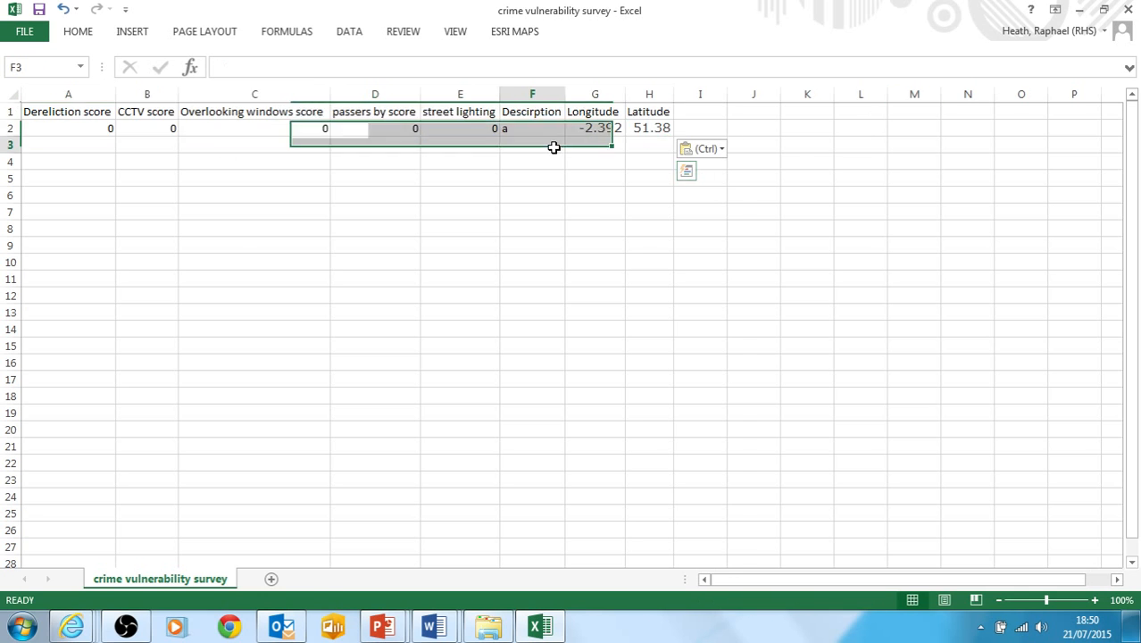
drag(74, 145, 630, 143)
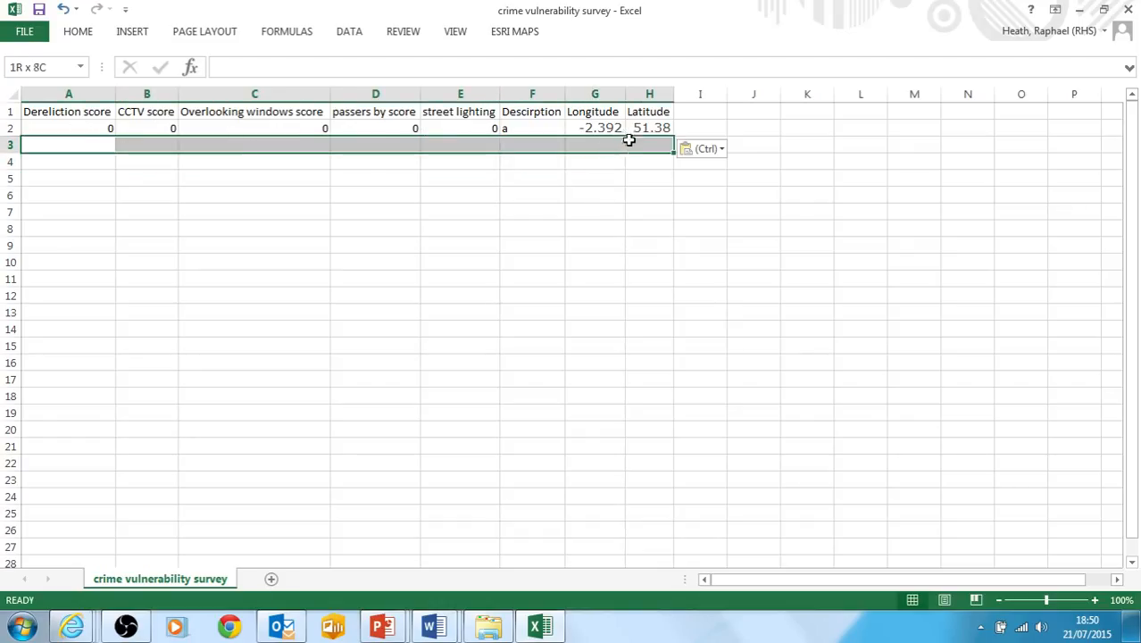
click(643, 143)
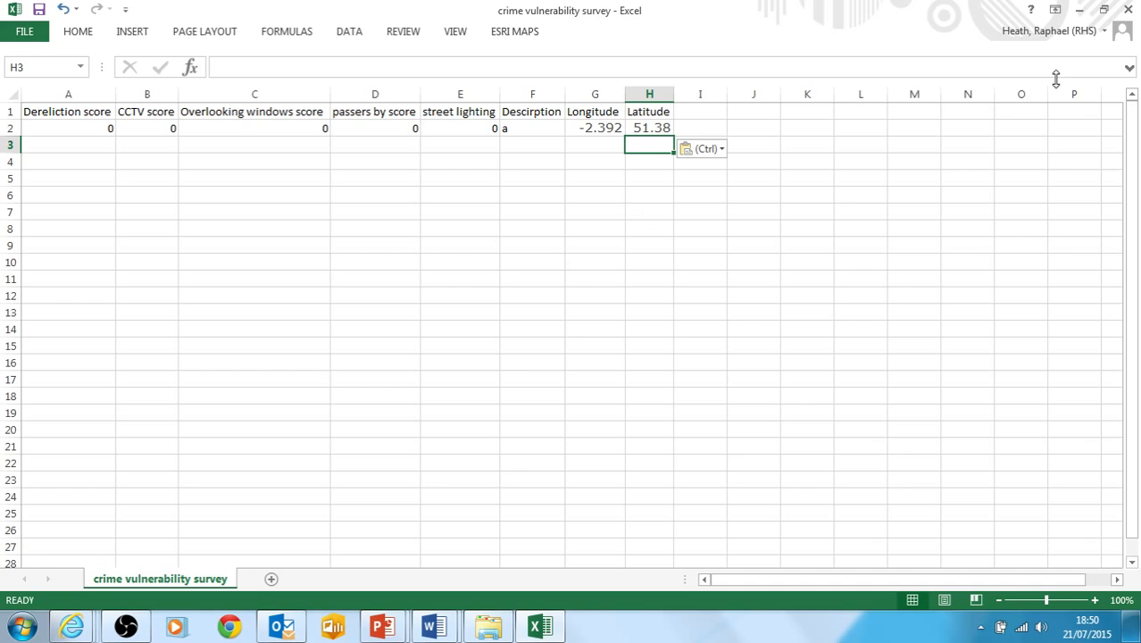
Step: Switch to the ArcGIS crime map and import the crime vulnerability survey CSV from the RGS example crime data folder, clearing the folder window away
click(1079, 9)
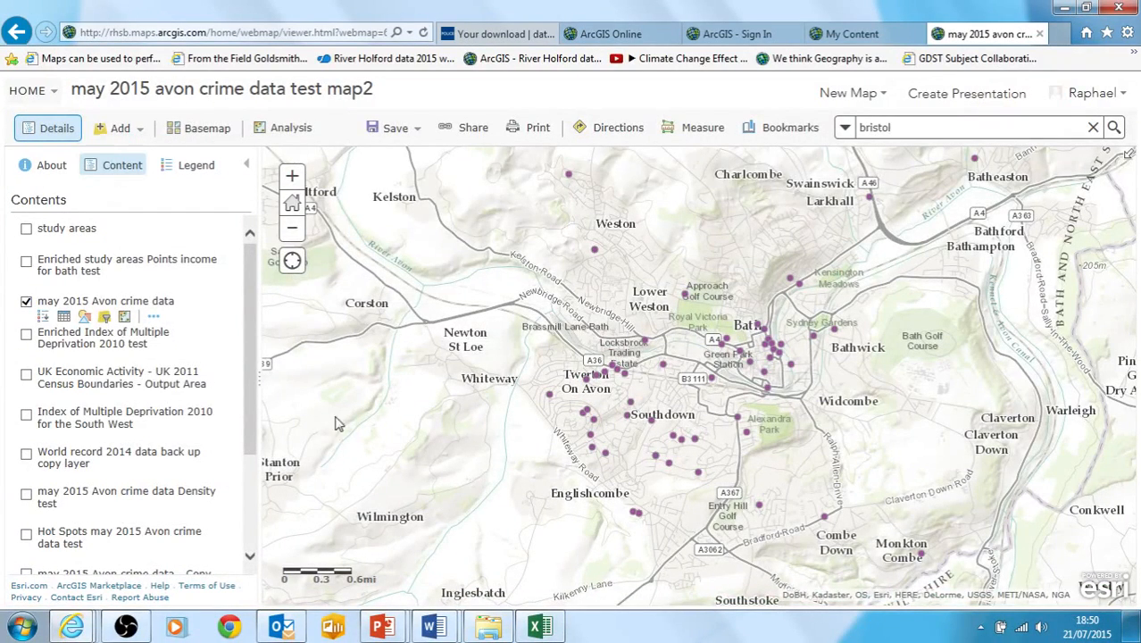
click(489, 627)
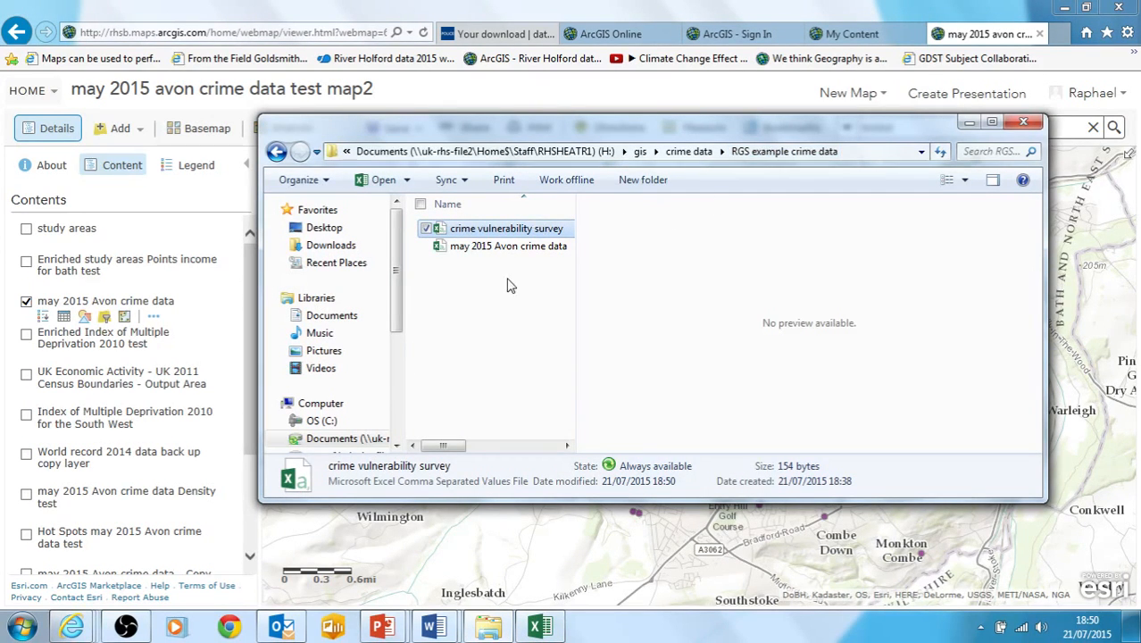
click(489, 250)
click(491, 232)
drag(590, 127, 822, 458)
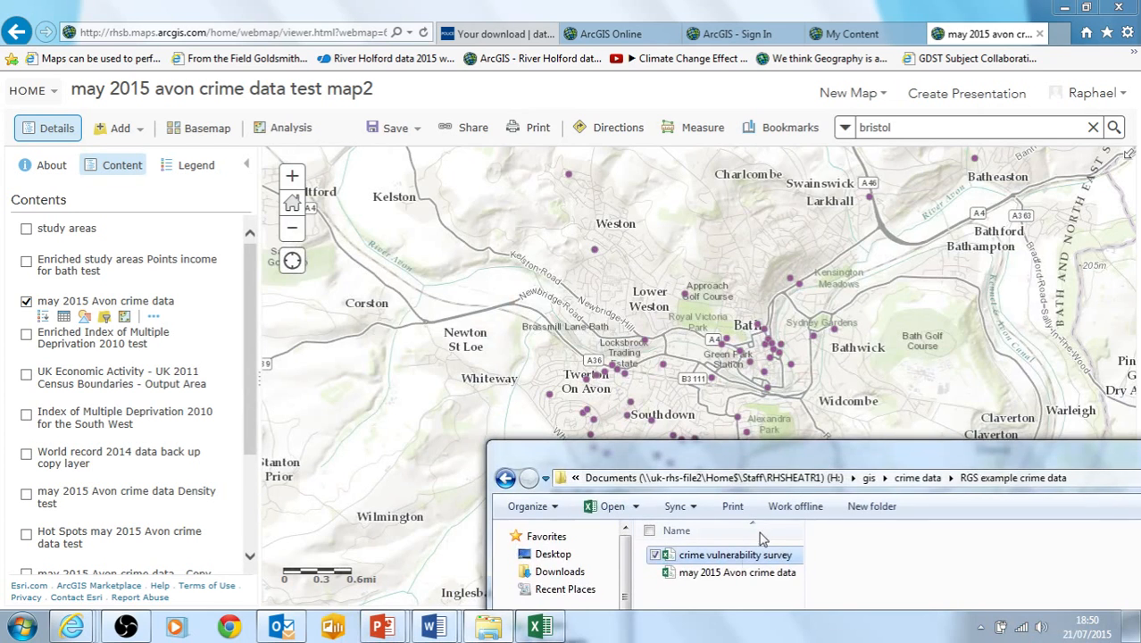
drag(739, 561, 654, 350)
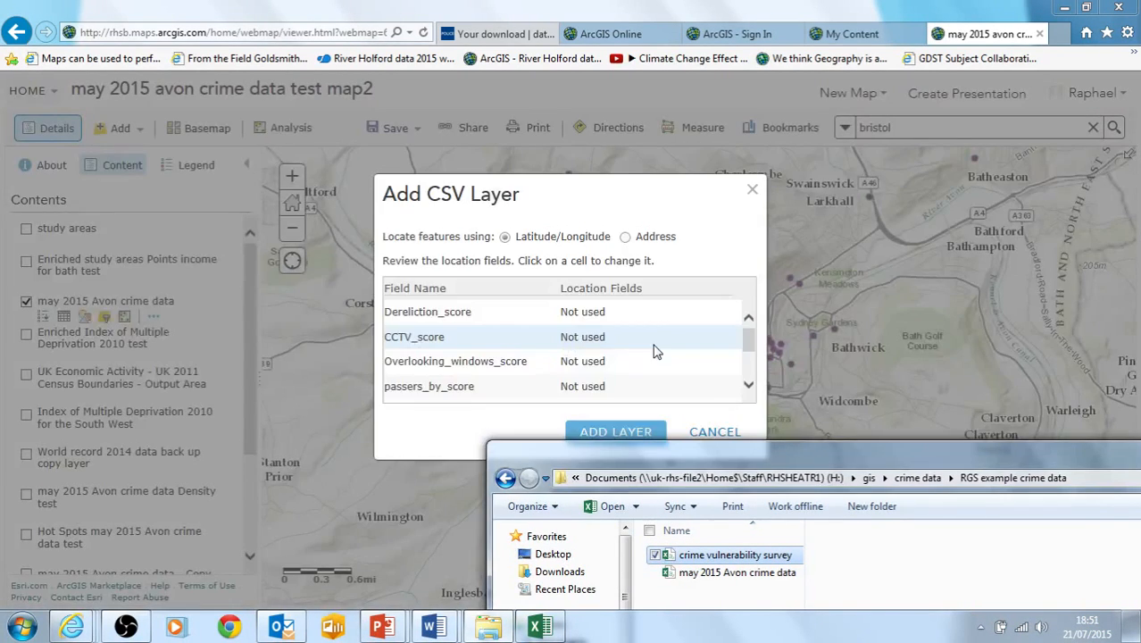
drag(848, 446, 581, 193)
click(922, 198)
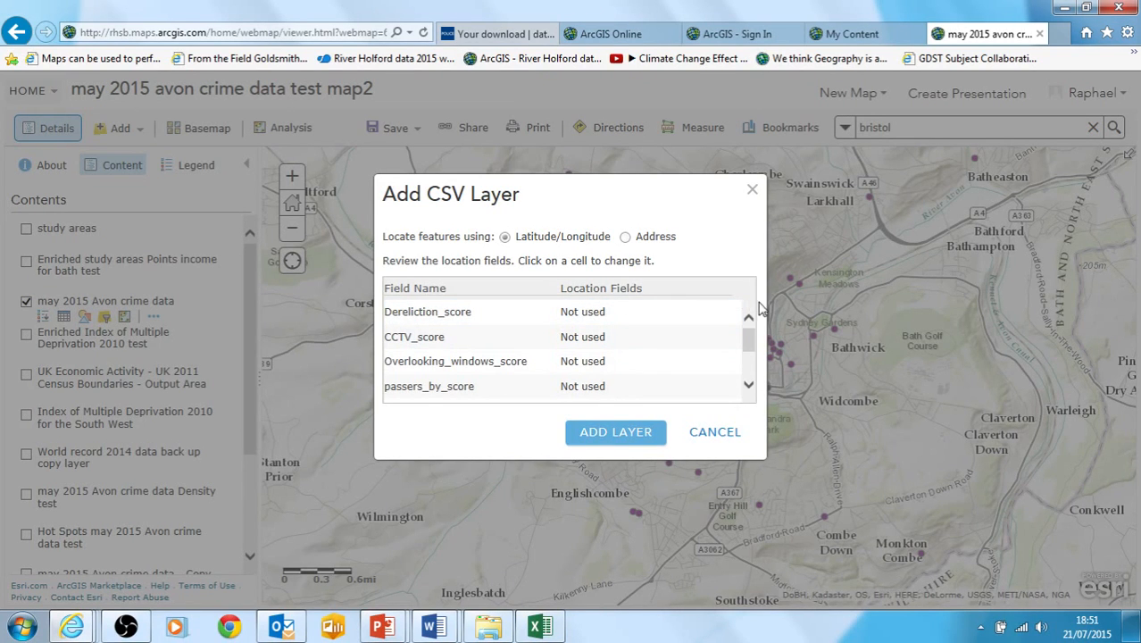
Step: Assign the Longitude field to Longitude and the Latitude field to Latitude, and add the CSV layer to the map
drag(748, 346, 741, 377)
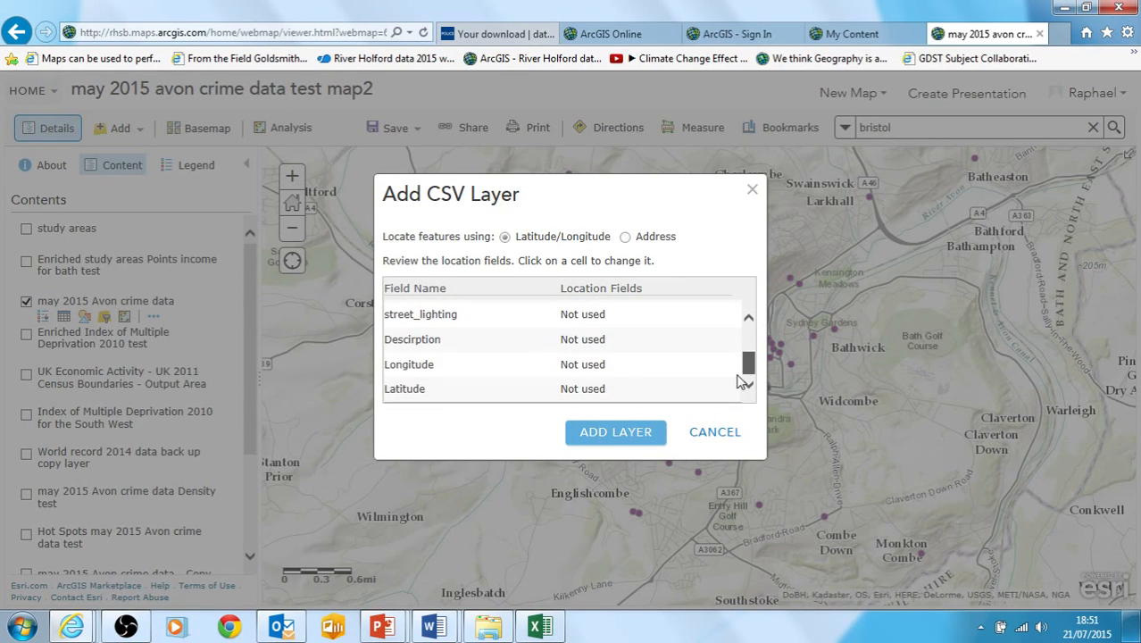
click(667, 370)
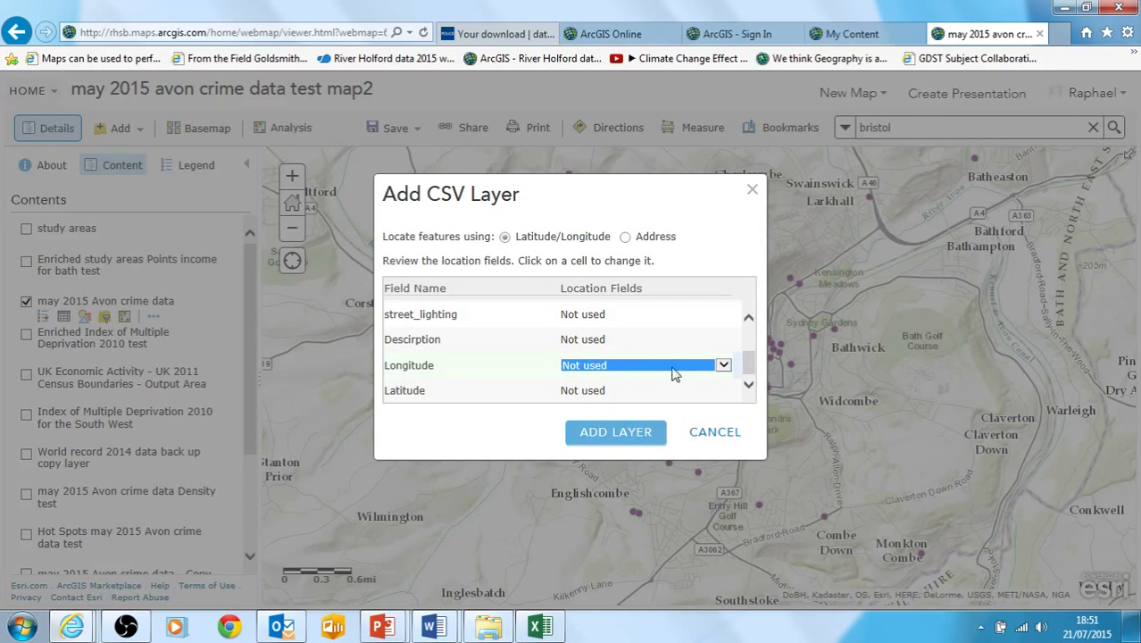
click(723, 366)
click(658, 339)
click(727, 398)
click(724, 391)
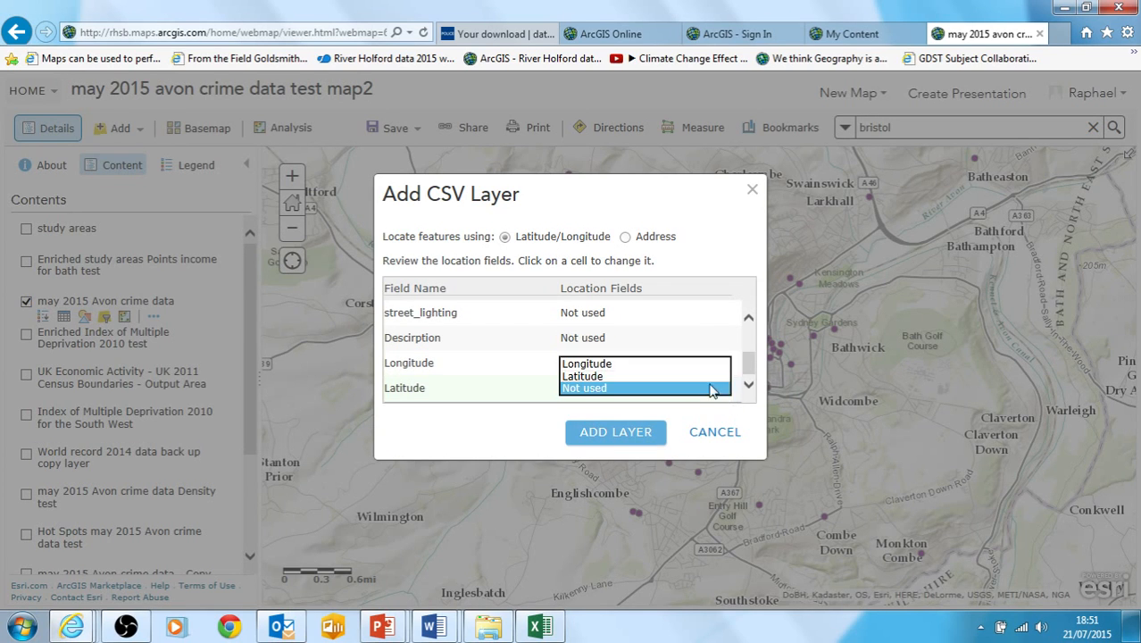
click(671, 380)
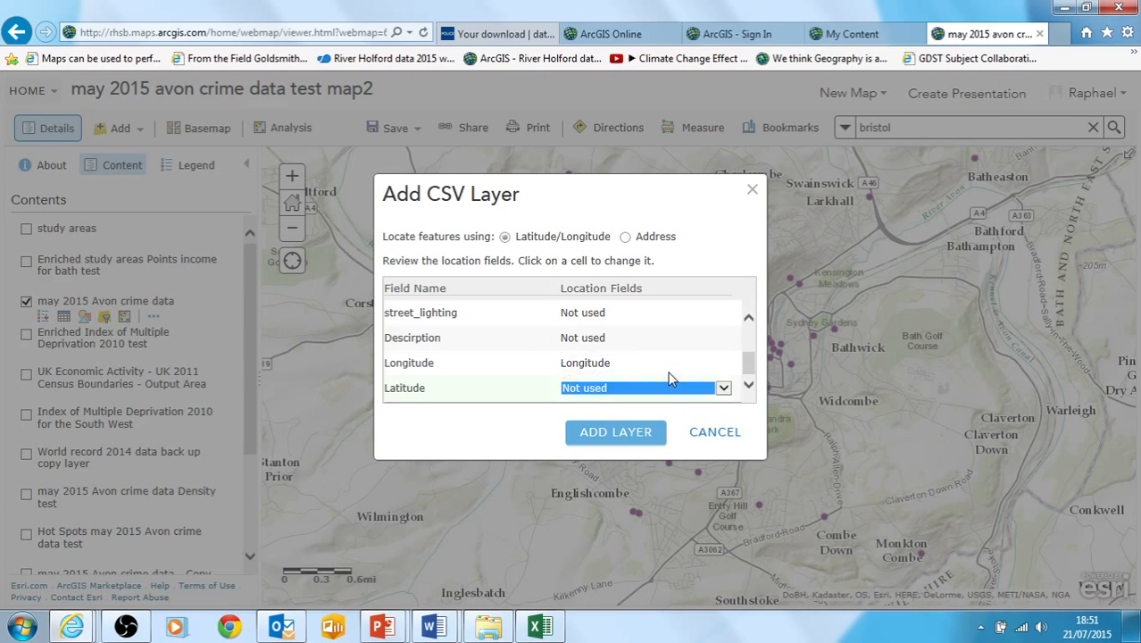
click(506, 420)
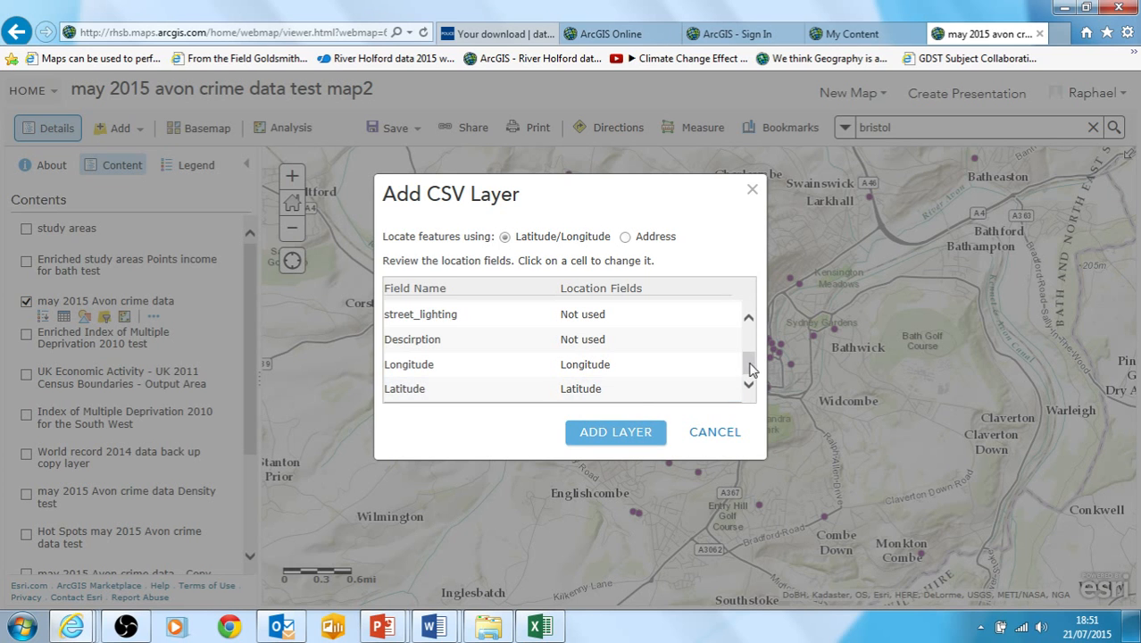
mouse_move(750, 369)
mouse_down()
mouse_move(753, 325)
mouse_move(750, 368)
mouse_up()
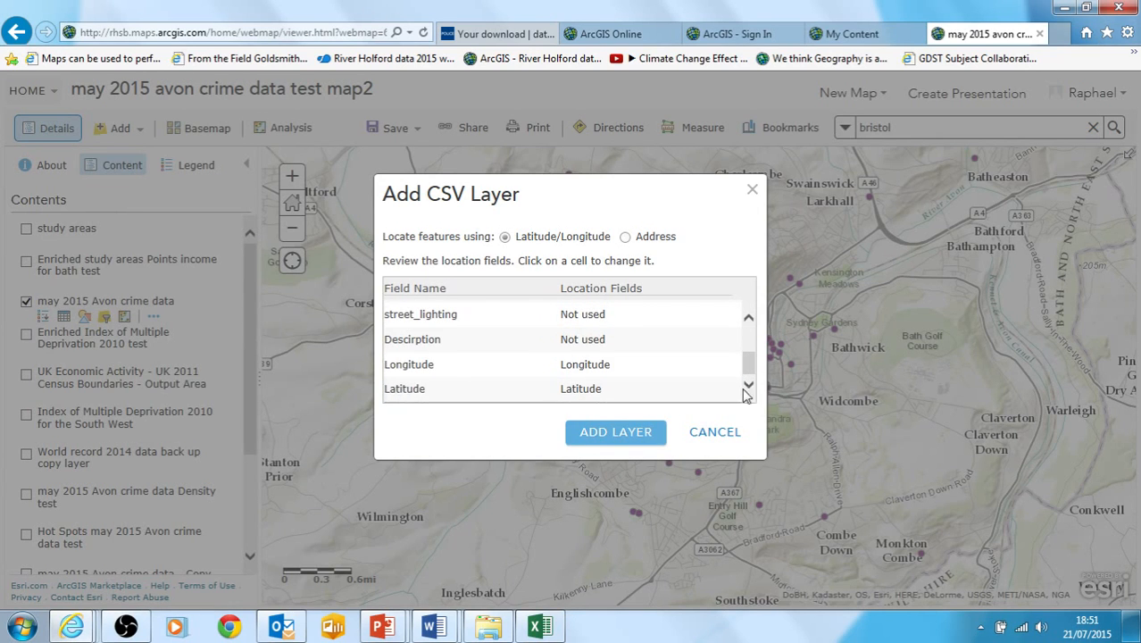
click(603, 431)
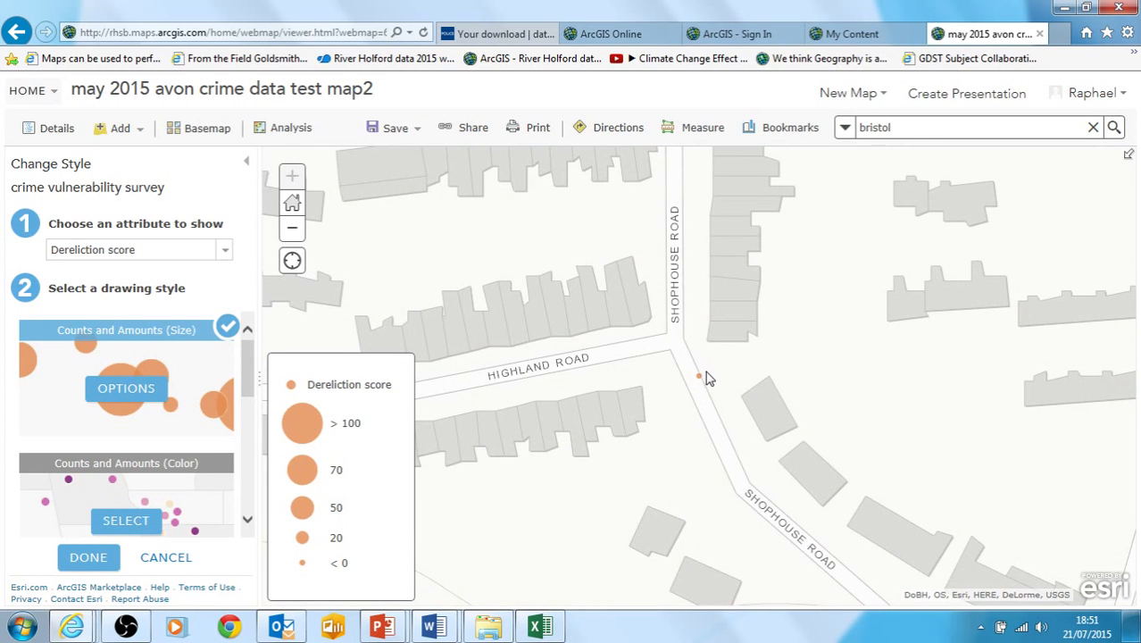
Step: Style the crime vulnerability survey layer to show location only instead of the Dereliction score
click(292, 228)
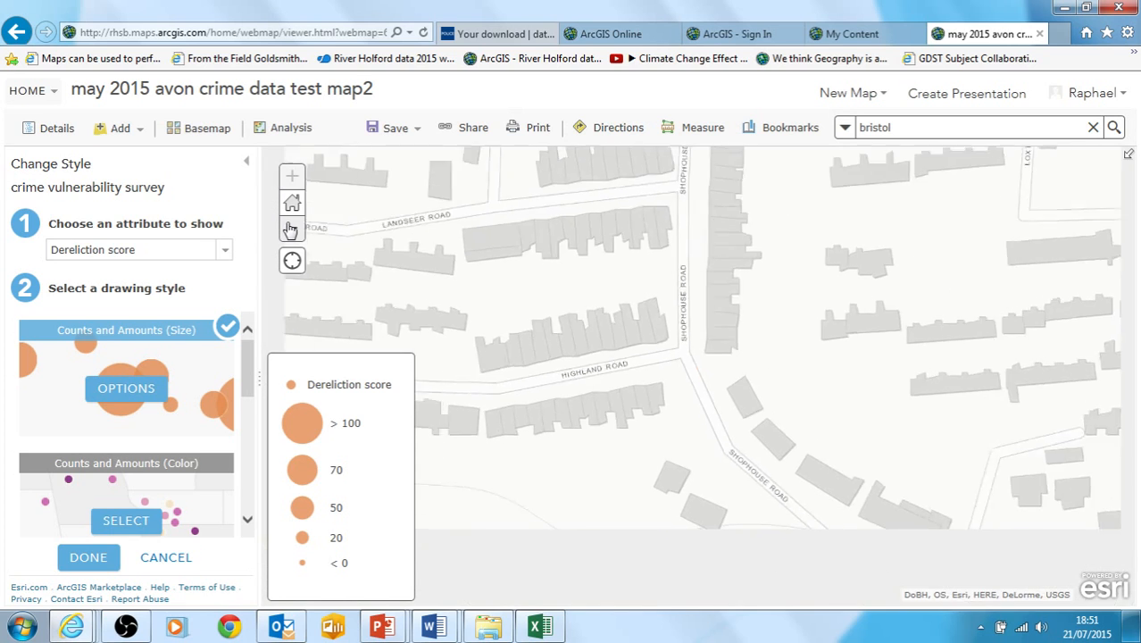
click(291, 229)
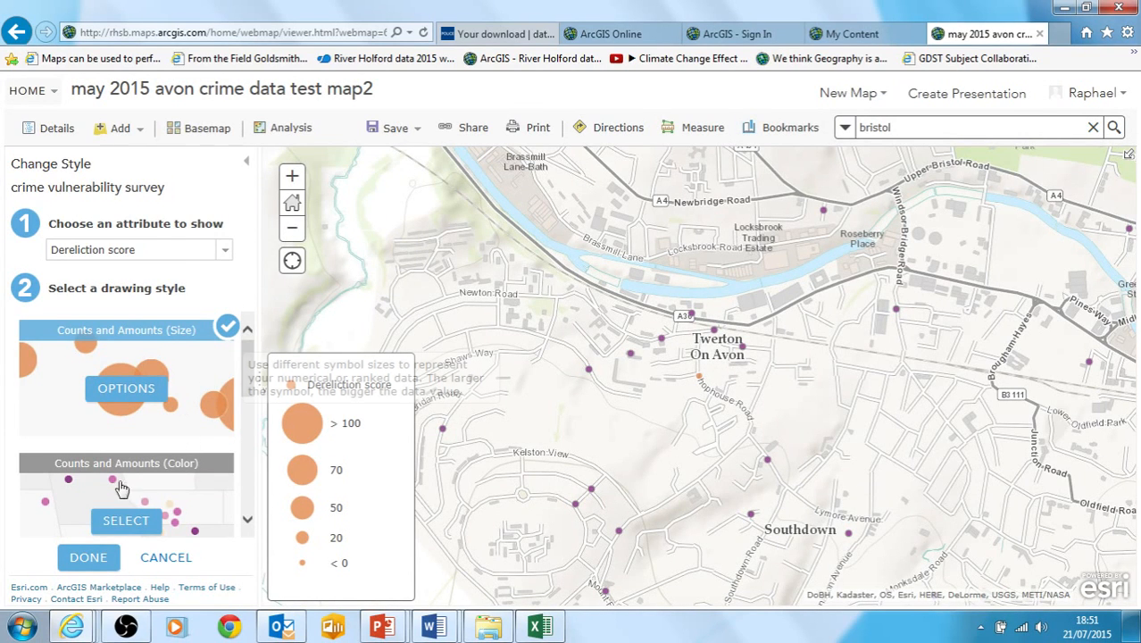
click(182, 250)
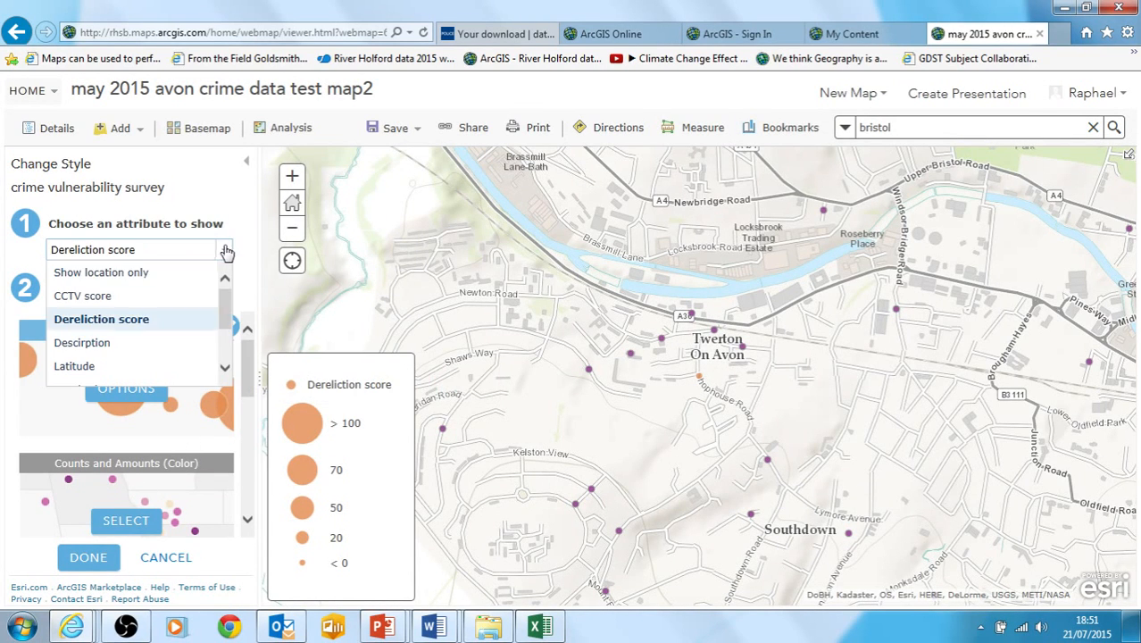
click(182, 274)
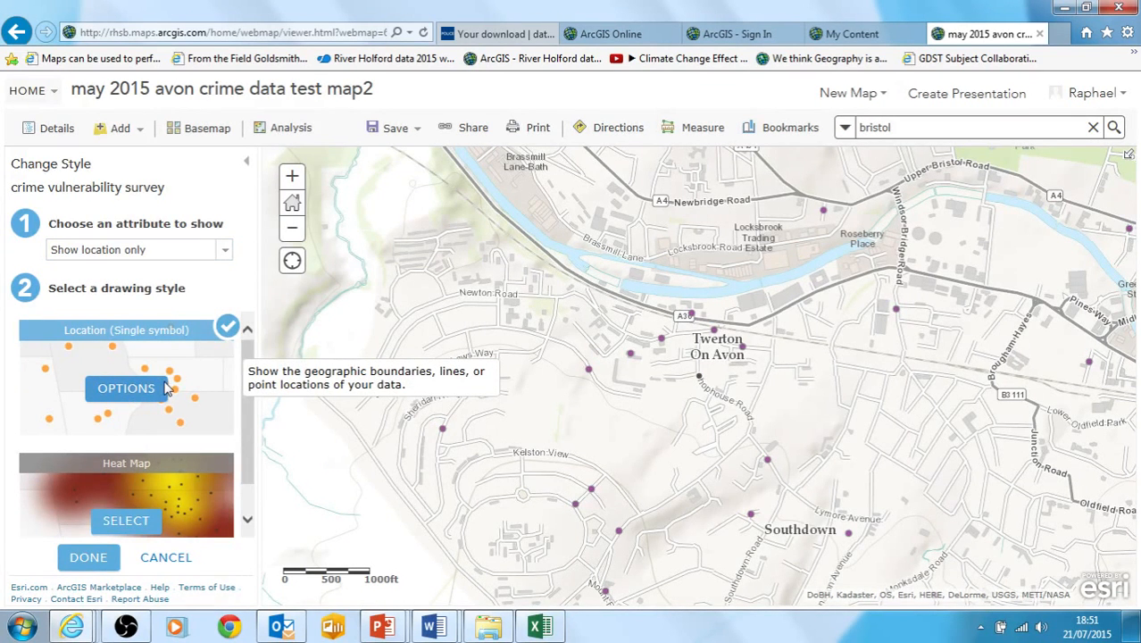
Step: Change the survey layer's symbol to the orange circle from the Shapes category with a size of 25 px
click(169, 389)
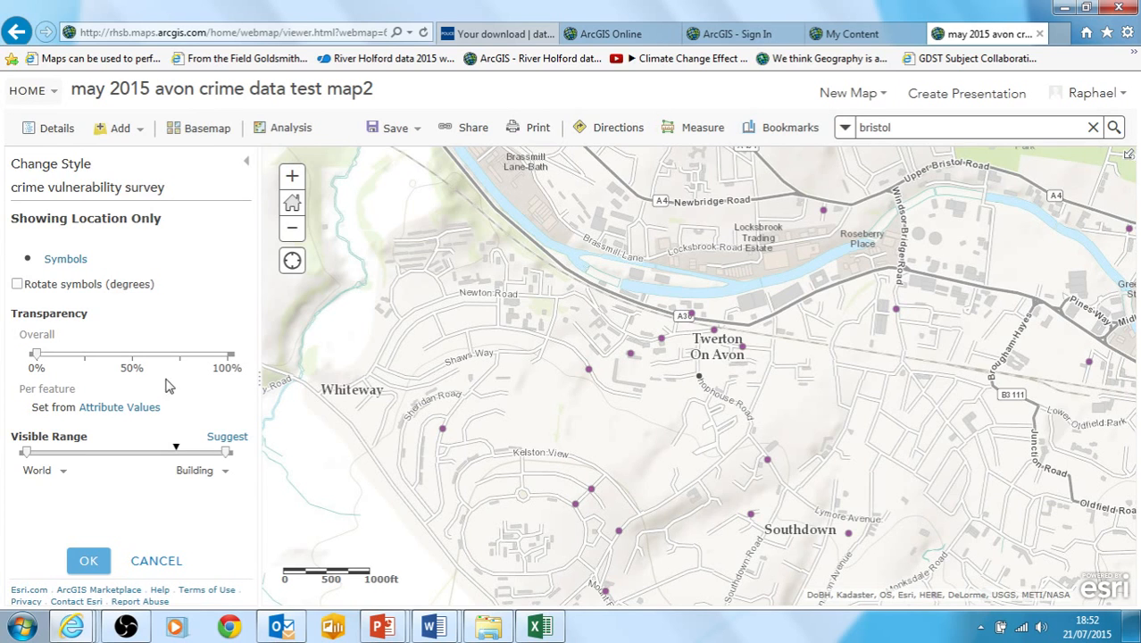
click(65, 259)
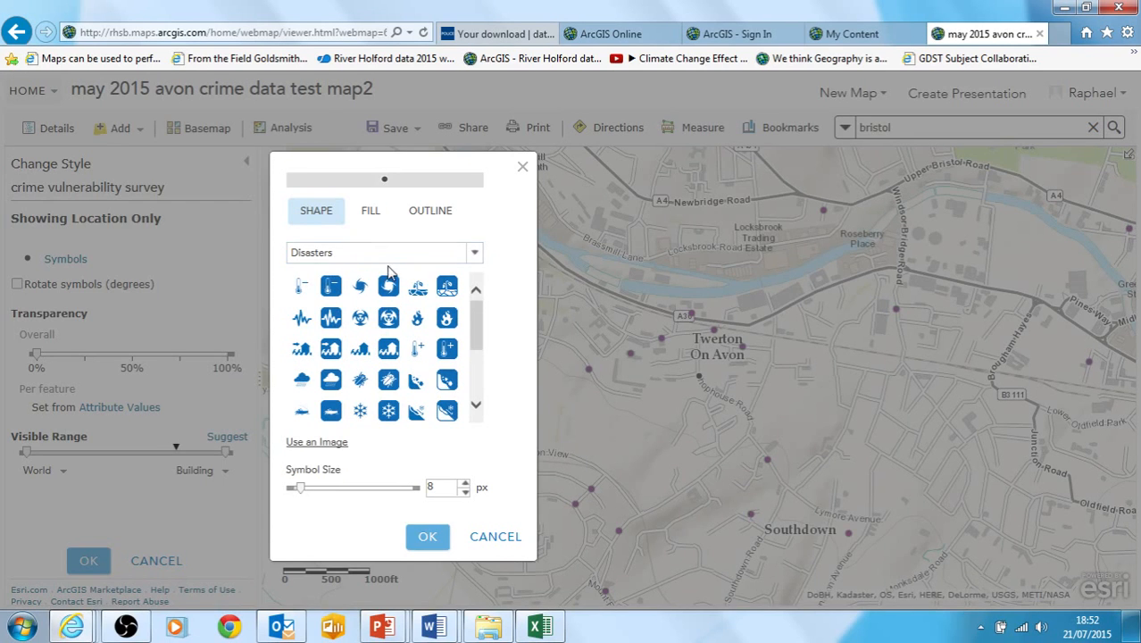
click(473, 254)
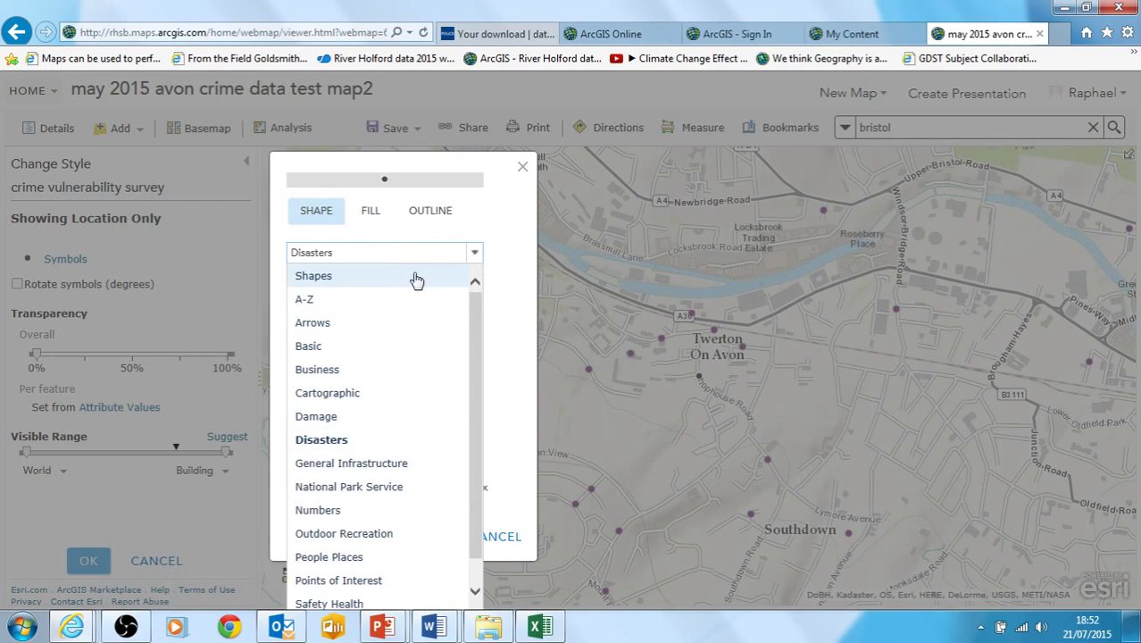
click(390, 278)
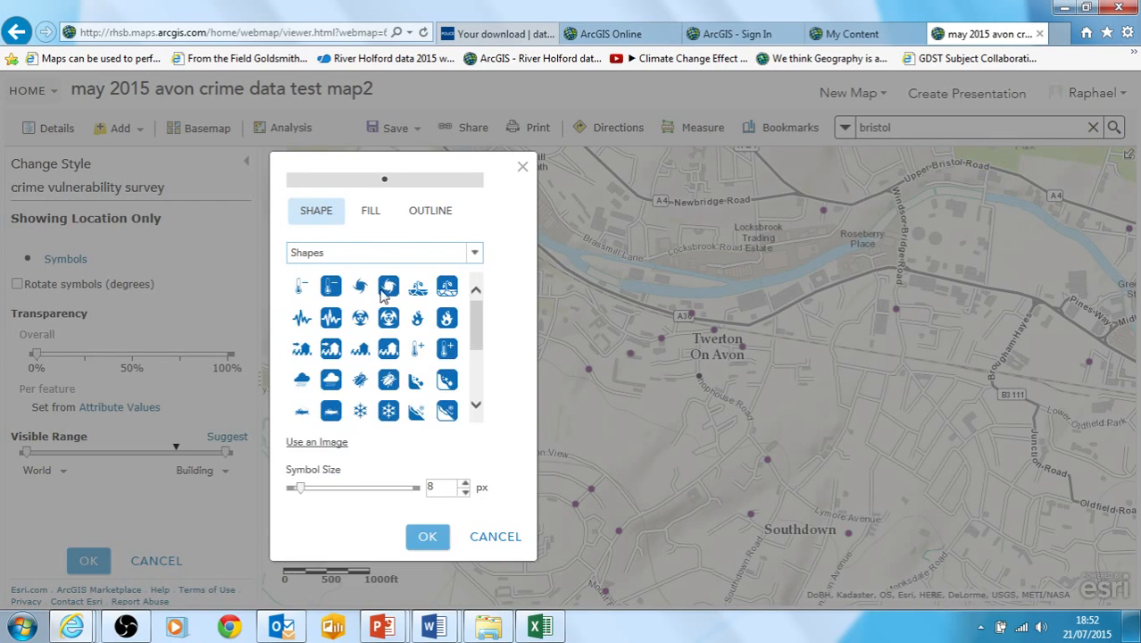
click(473, 254)
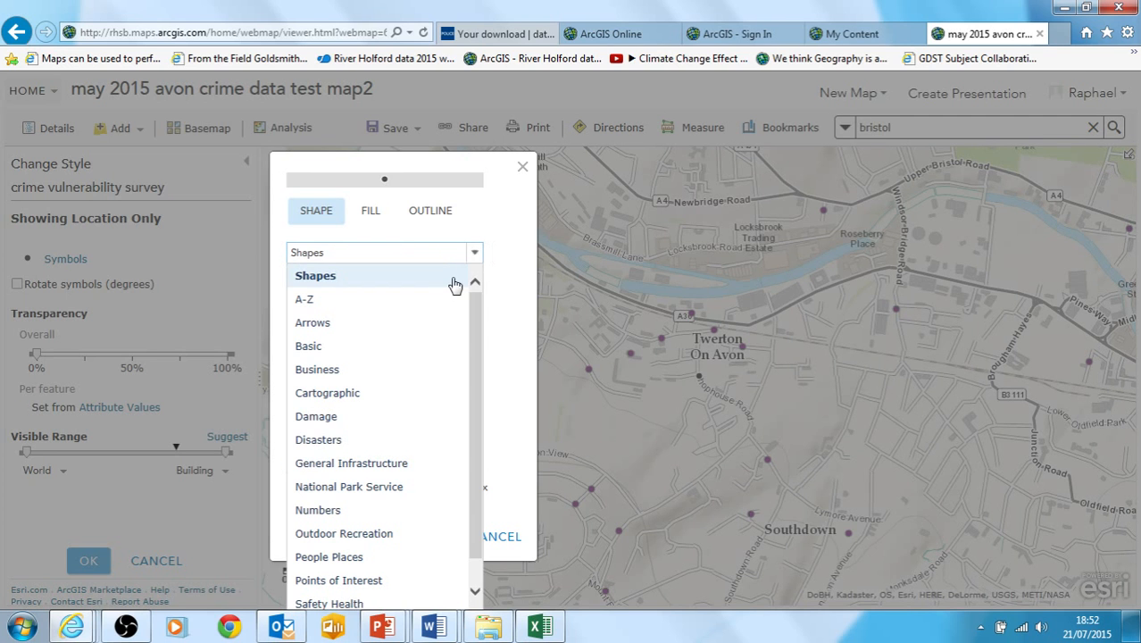
click(454, 283)
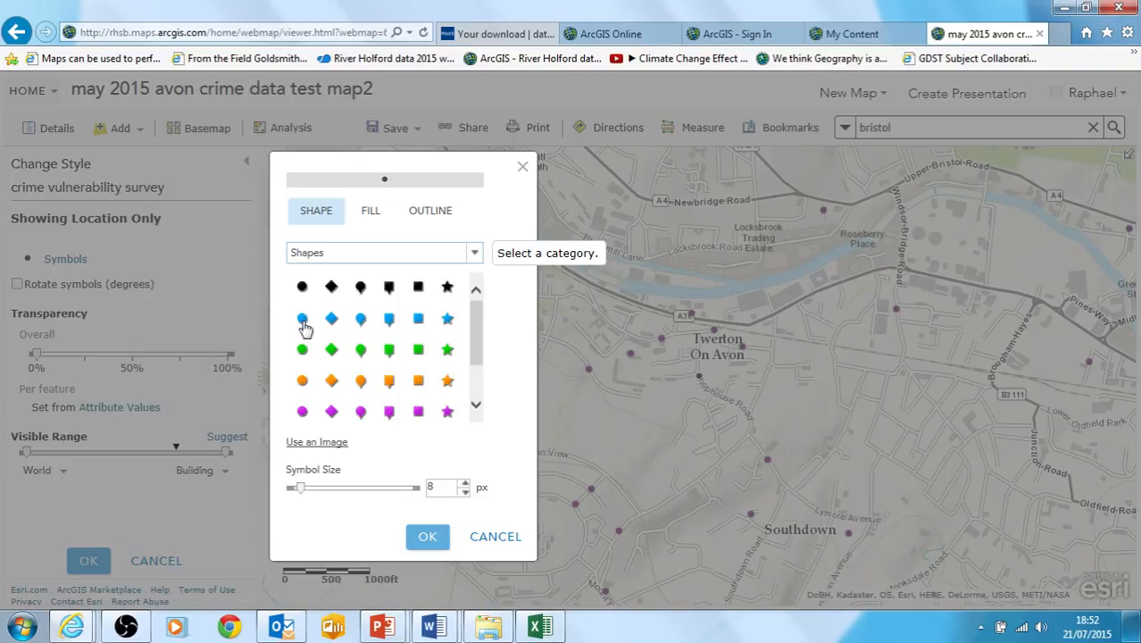
click(302, 380)
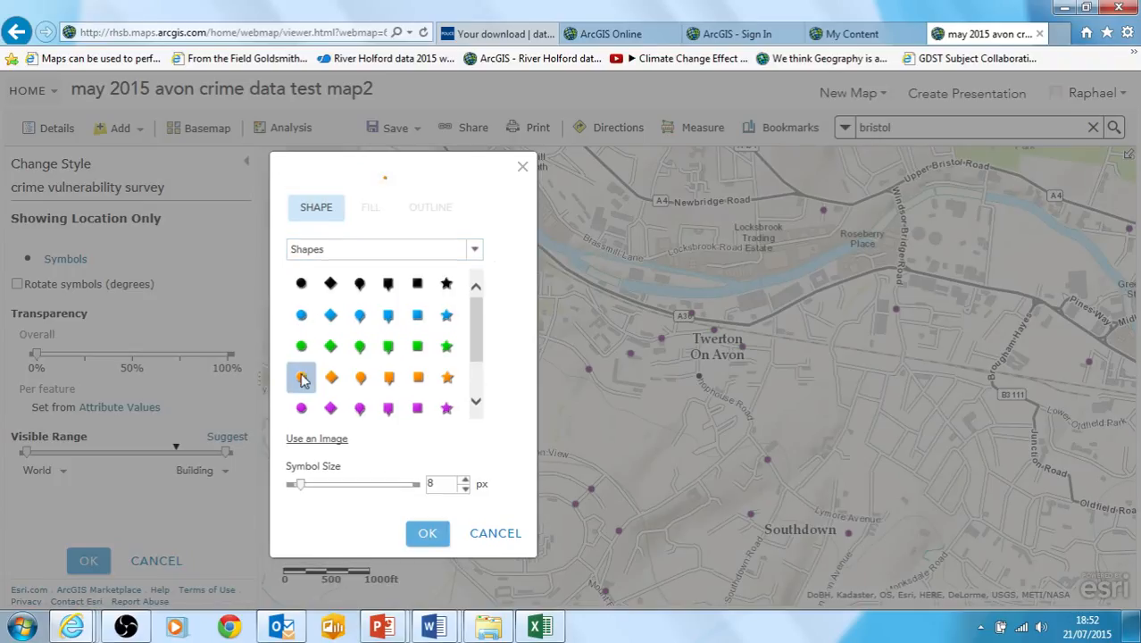
click(319, 486)
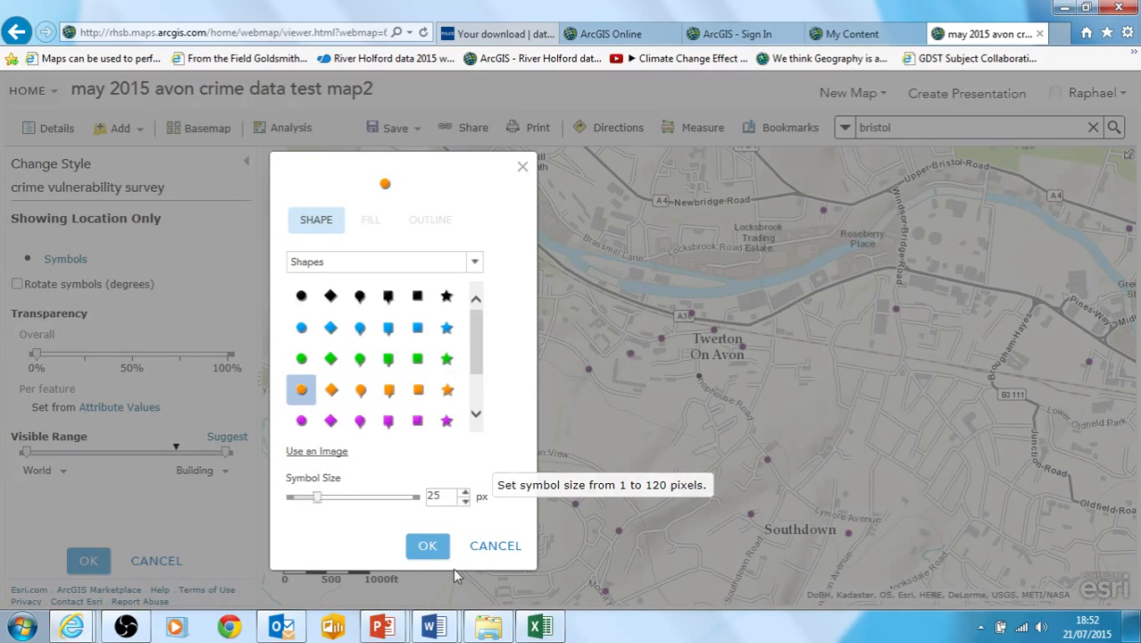
click(430, 548)
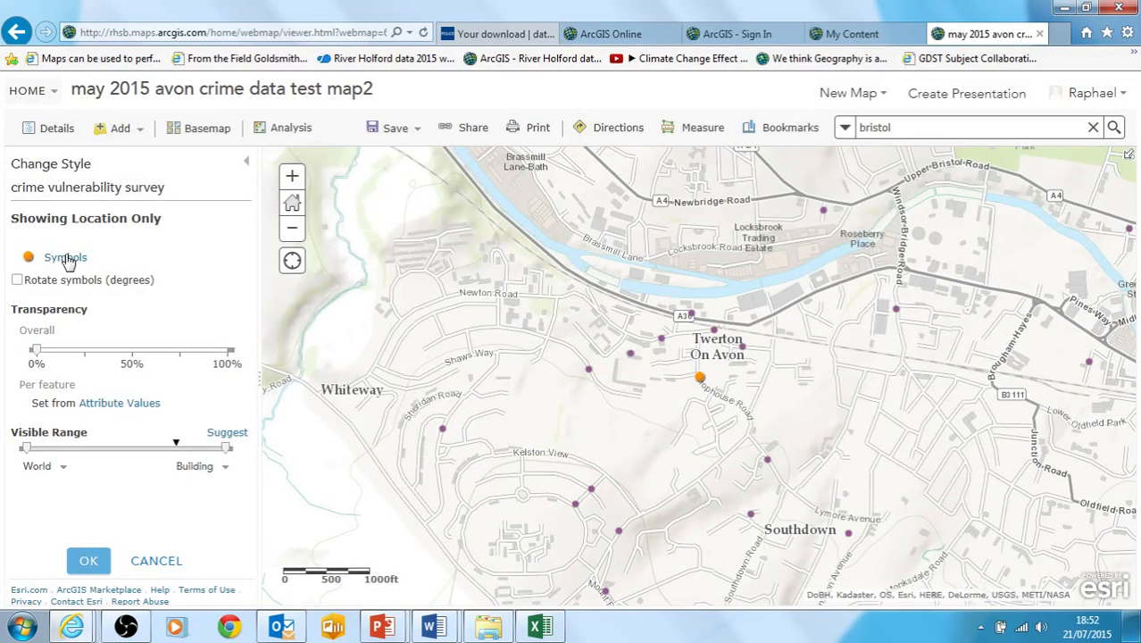
Step: Enlarge the survey layer's symbol to 43 px and finish the style changes
click(65, 256)
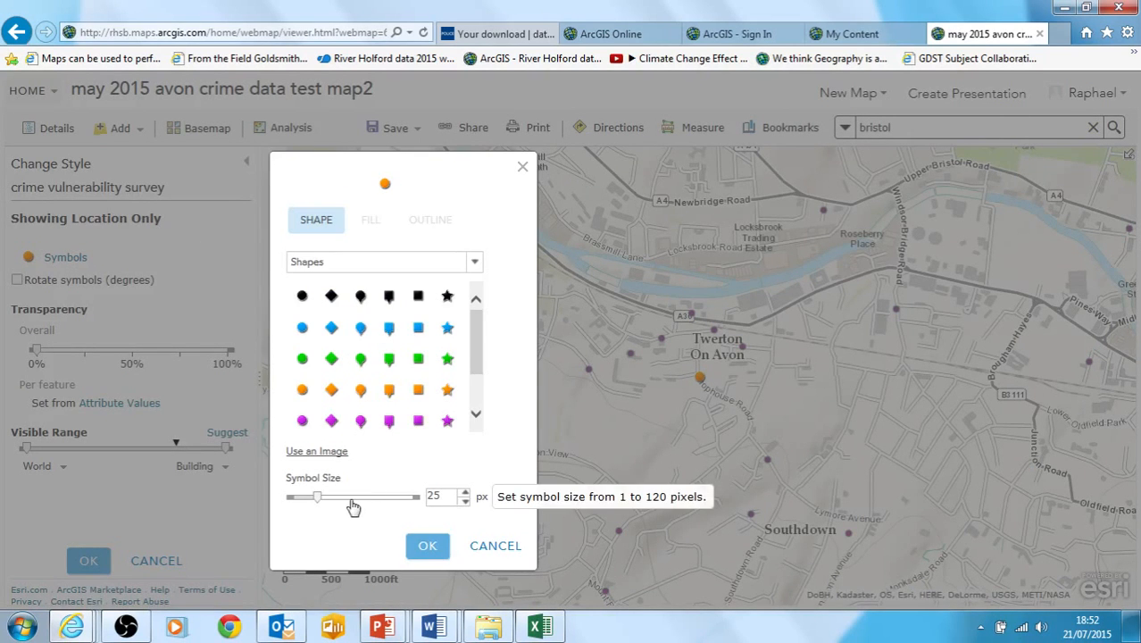
click(338, 505)
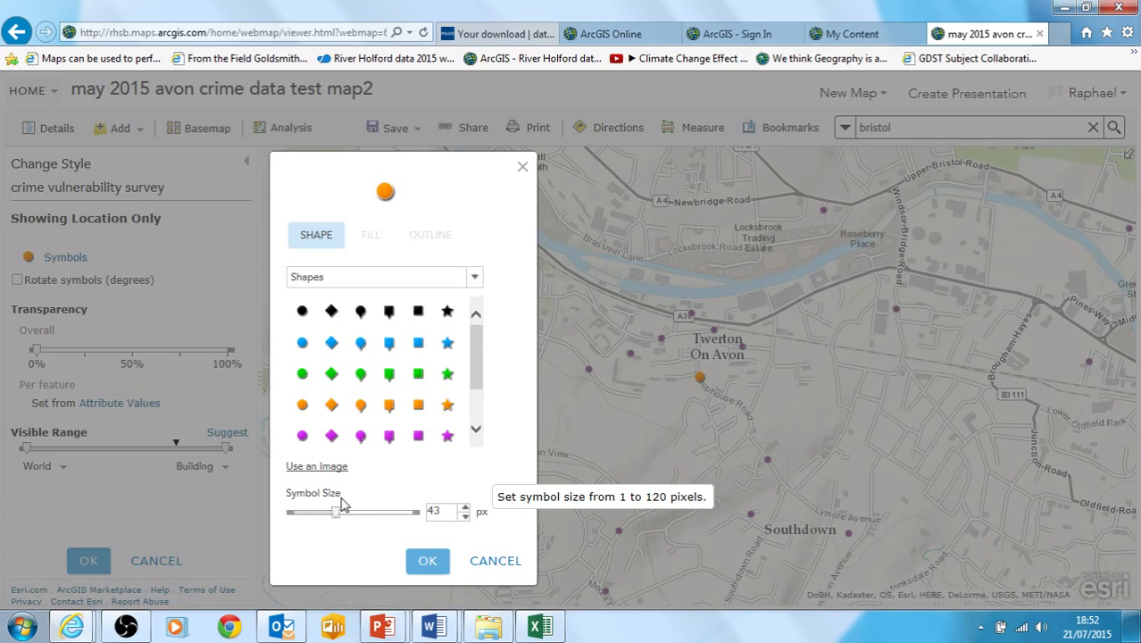
click(415, 553)
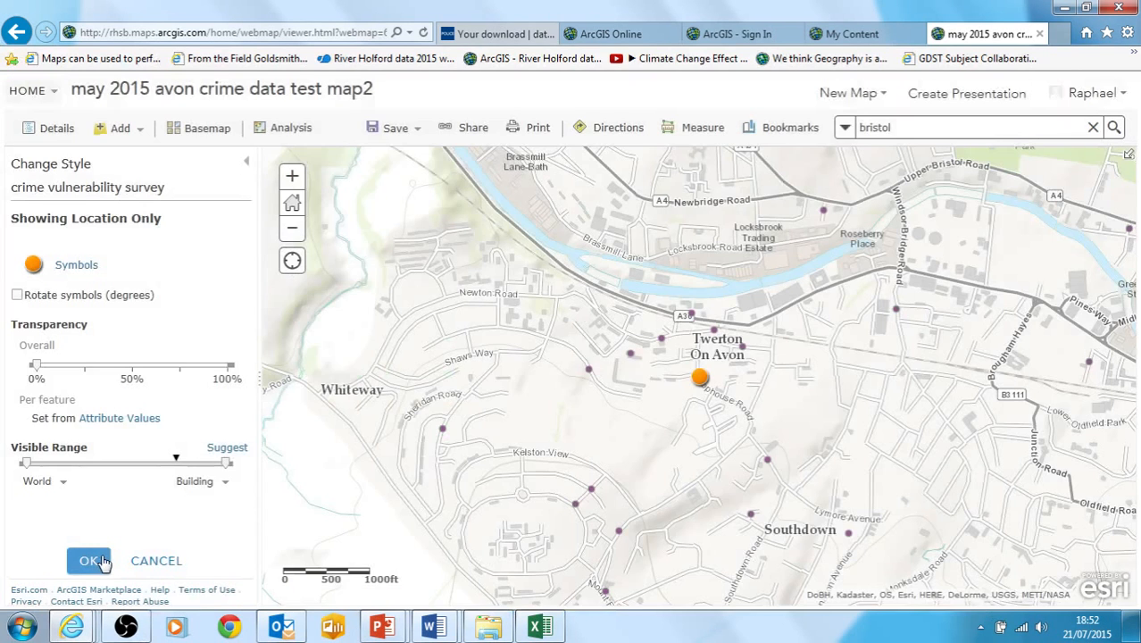
click(94, 561)
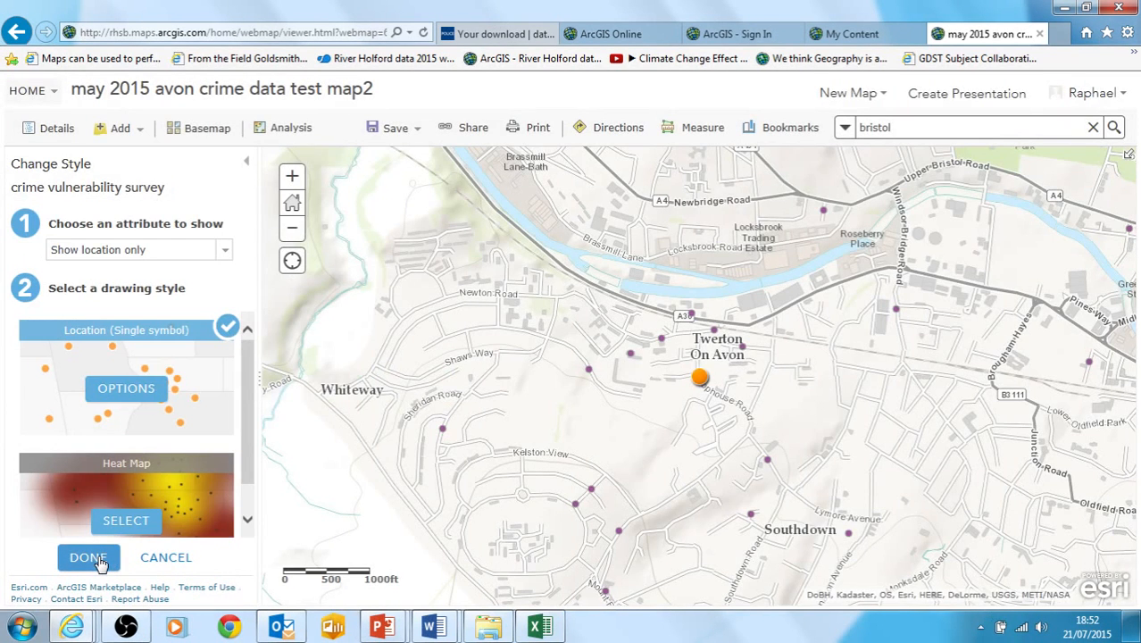
click(93, 558)
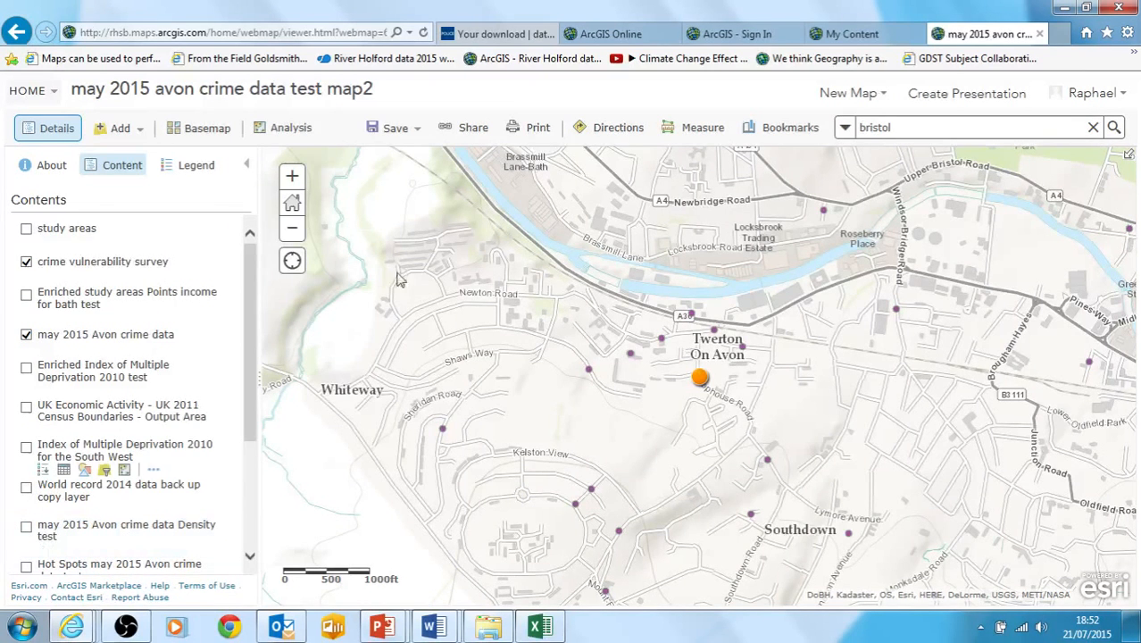
Step: Open the pop-up of the orange survey point near Twerton On Avon to examine its scores and coordinates
mouse_move(125, 277)
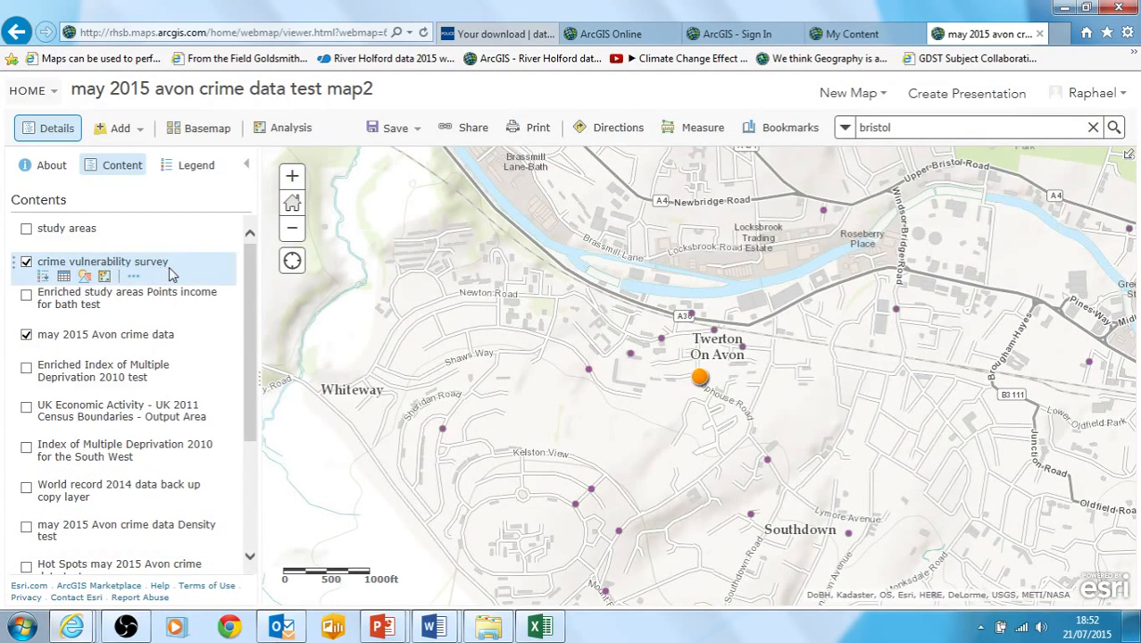
click(701, 380)
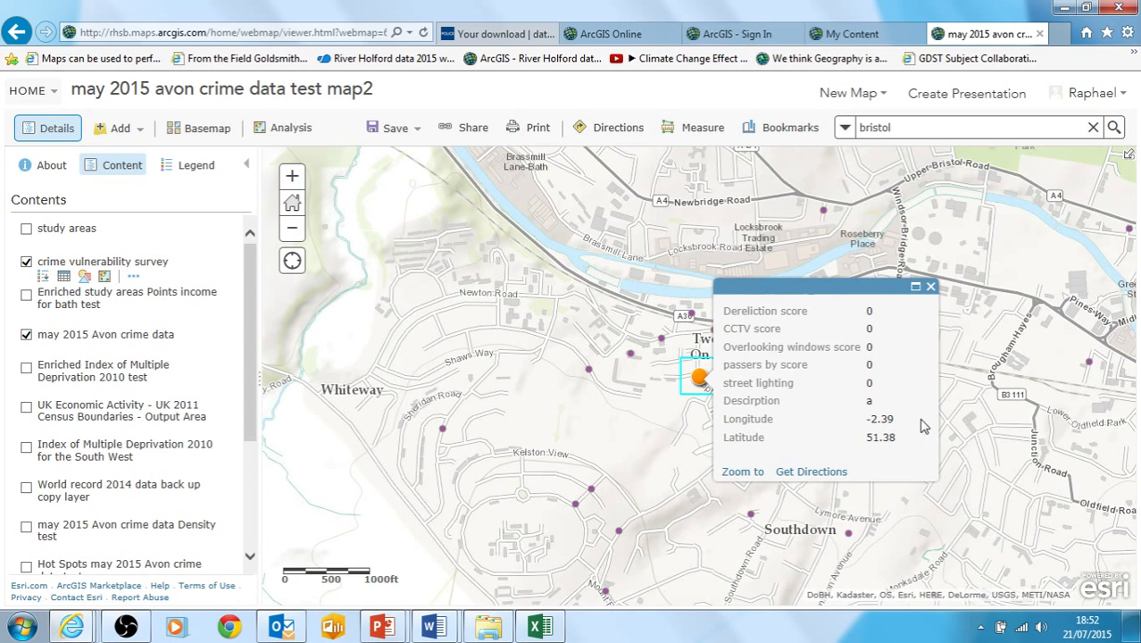
Step: Close the survey point's pop-up and enable editing on the crime vulnerability survey layer
click(931, 288)
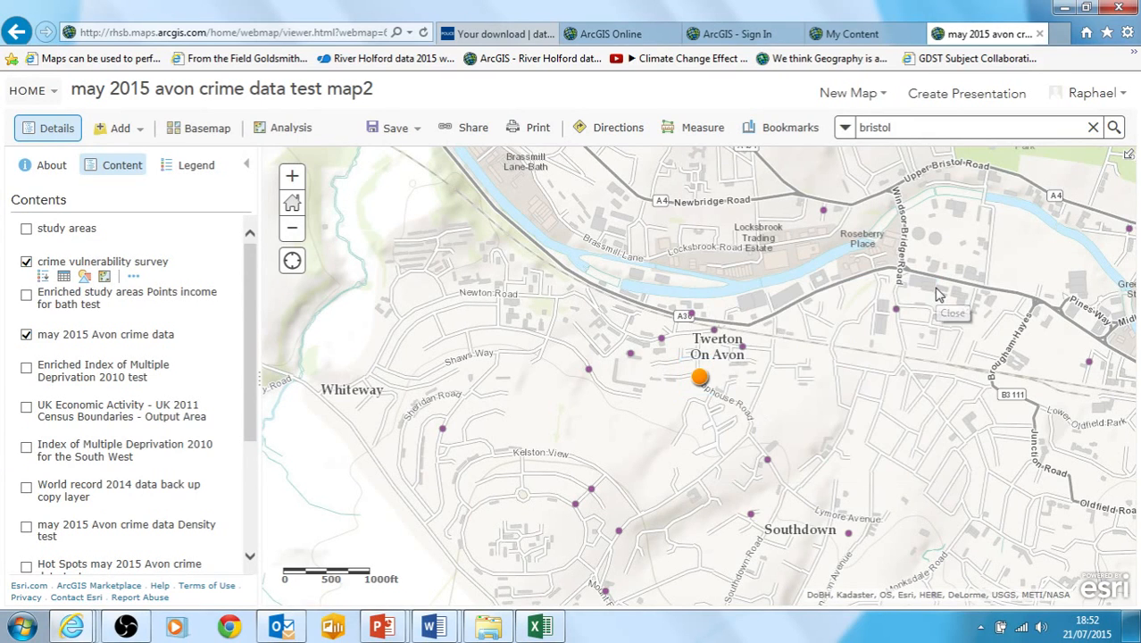
click(134, 277)
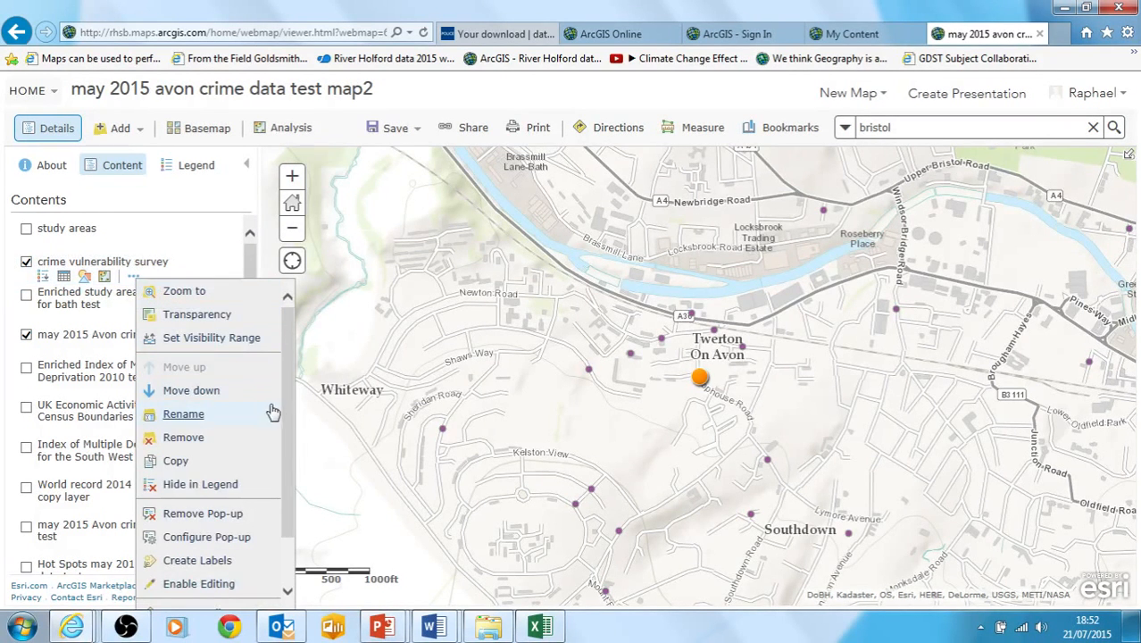
scroll(286, 419, down, 2)
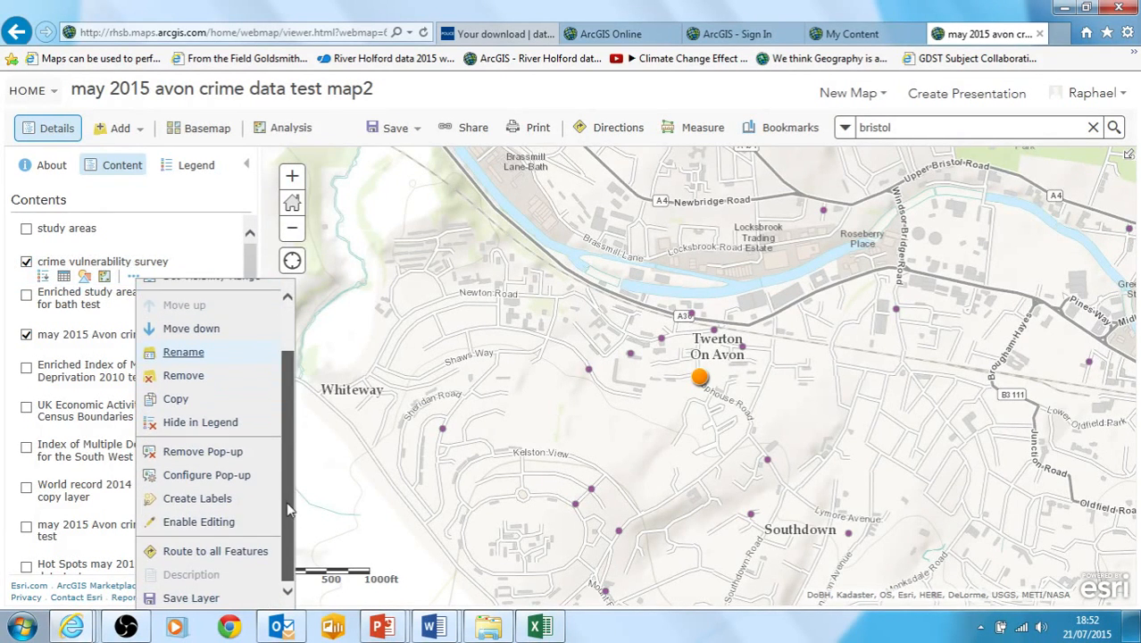
click(198, 522)
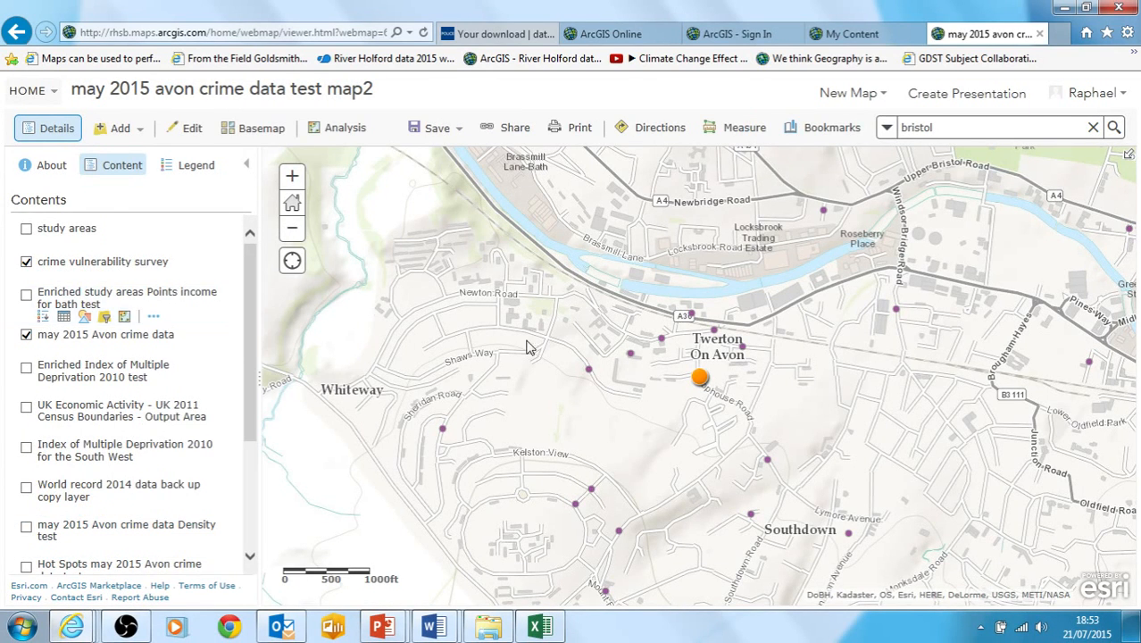
Step: Open the survey point near Twerton On Avon for attribute editing, dismissing the Windows performance prompt while keeping the current color scheme
click(700, 379)
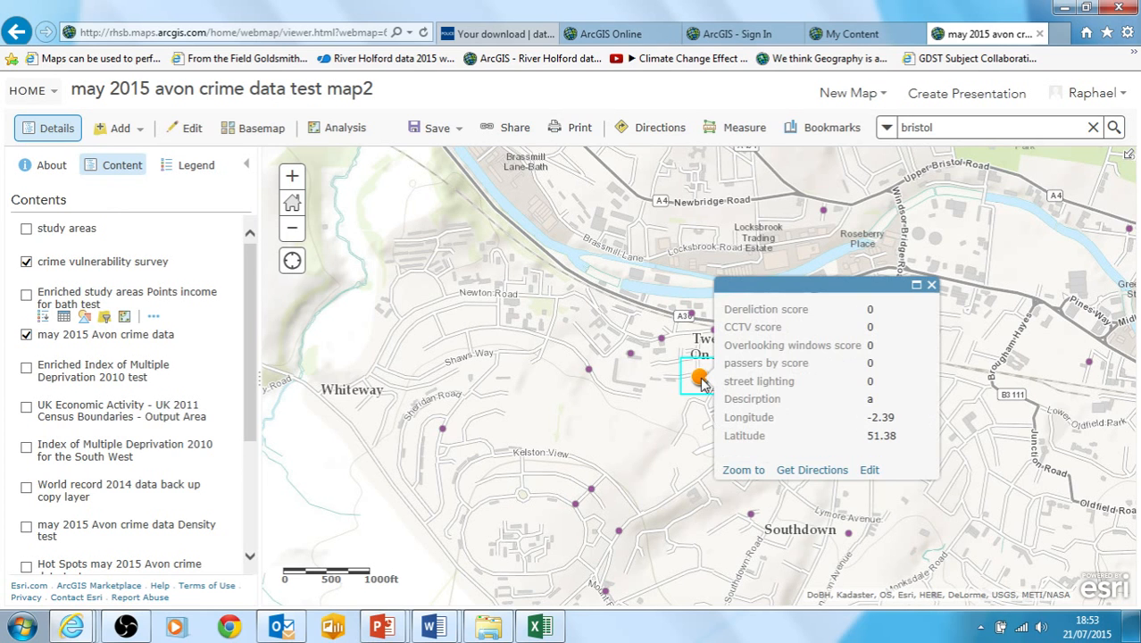
click(869, 471)
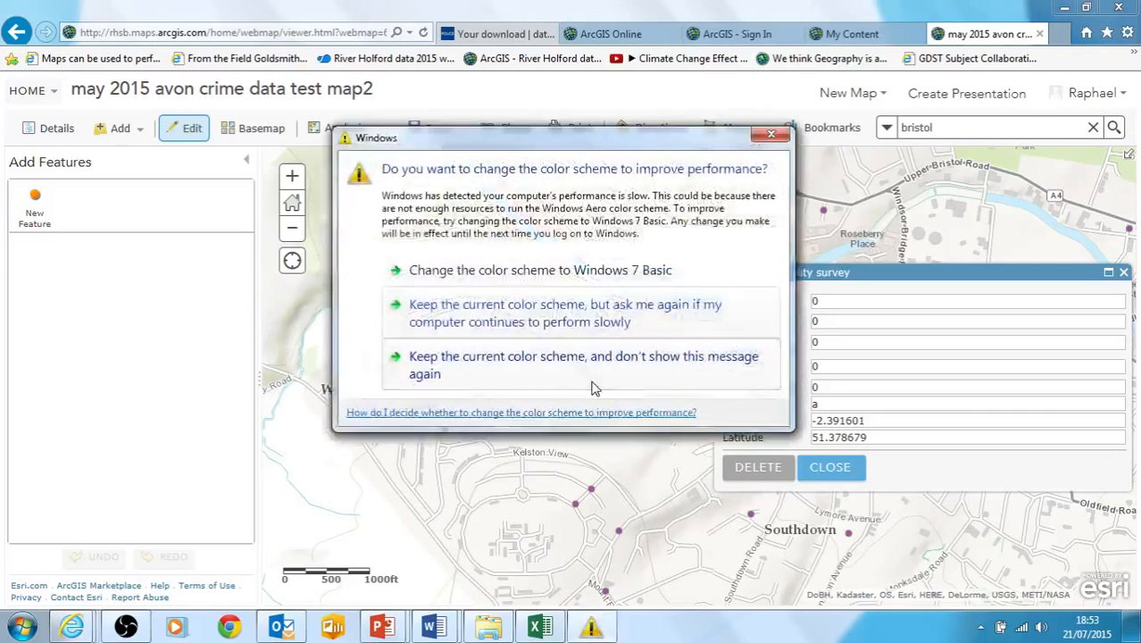
click(667, 314)
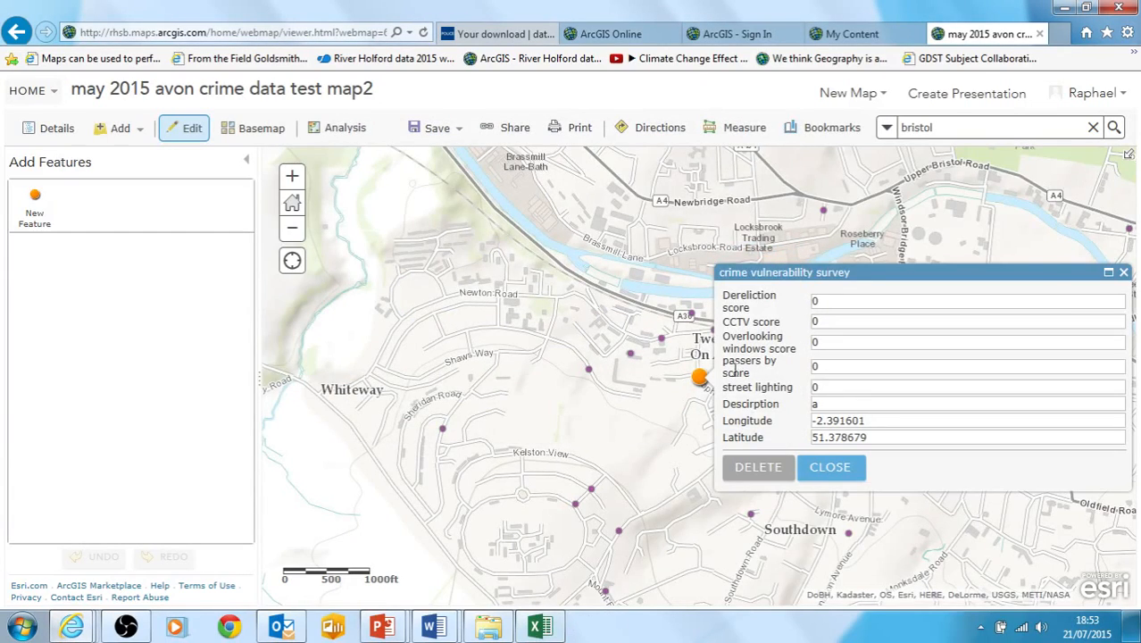
drag(576, 432, 359, 384)
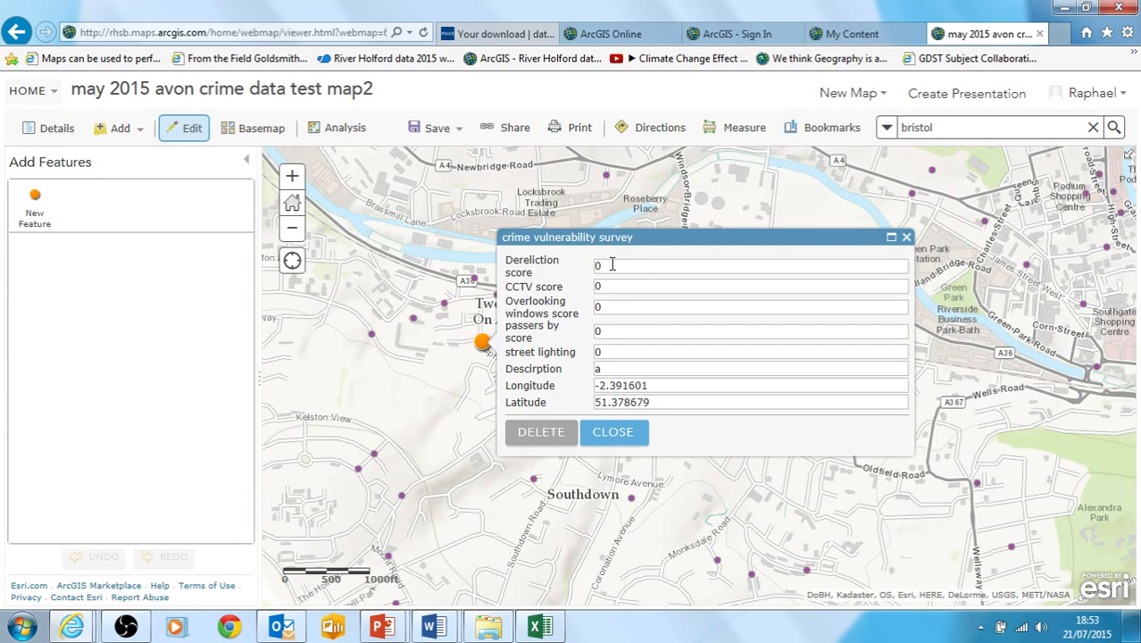
Step: Set the survey point's Dereliction score to 6, CCTV score to 9 and Overlooking windows score to 3
click(609, 264)
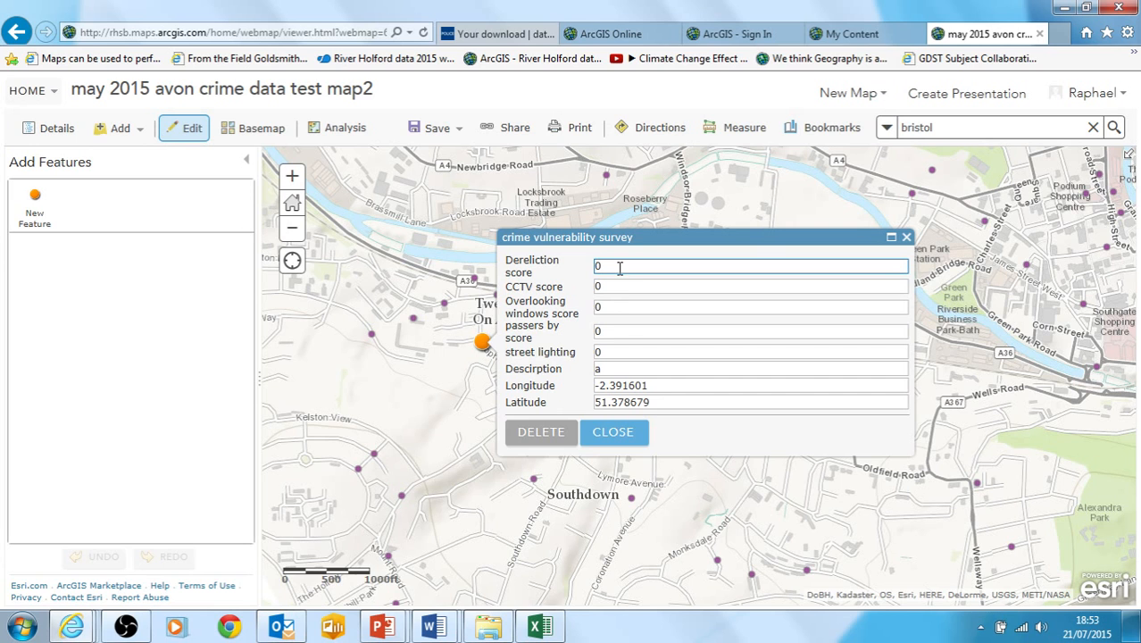
text(6)
click(623, 287)
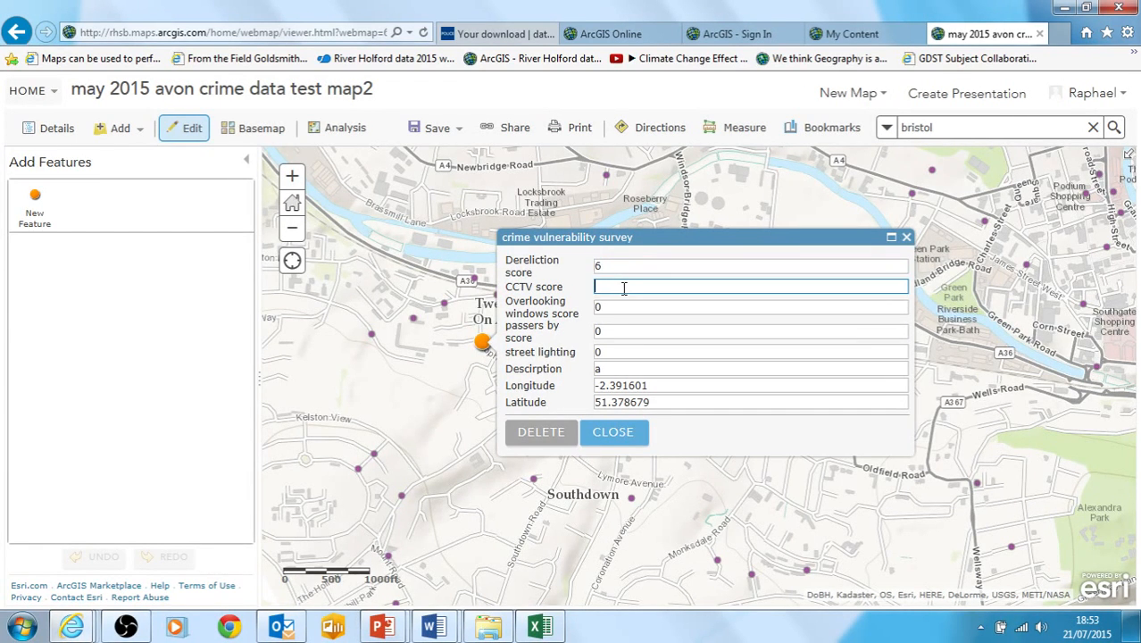
text(9)
click(612, 307)
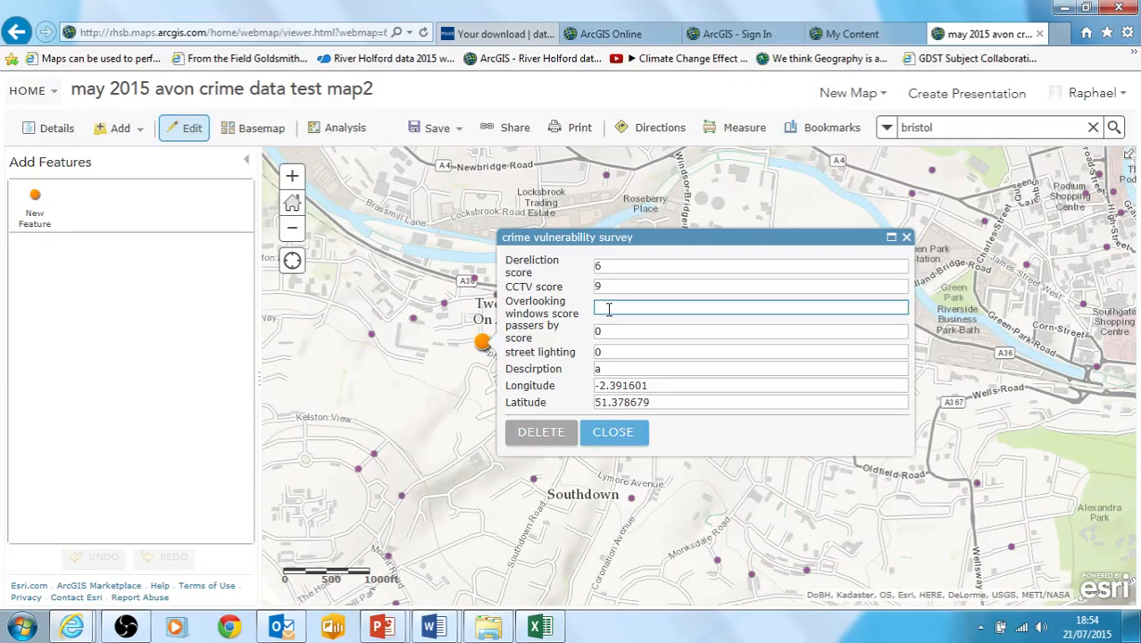
click(611, 333)
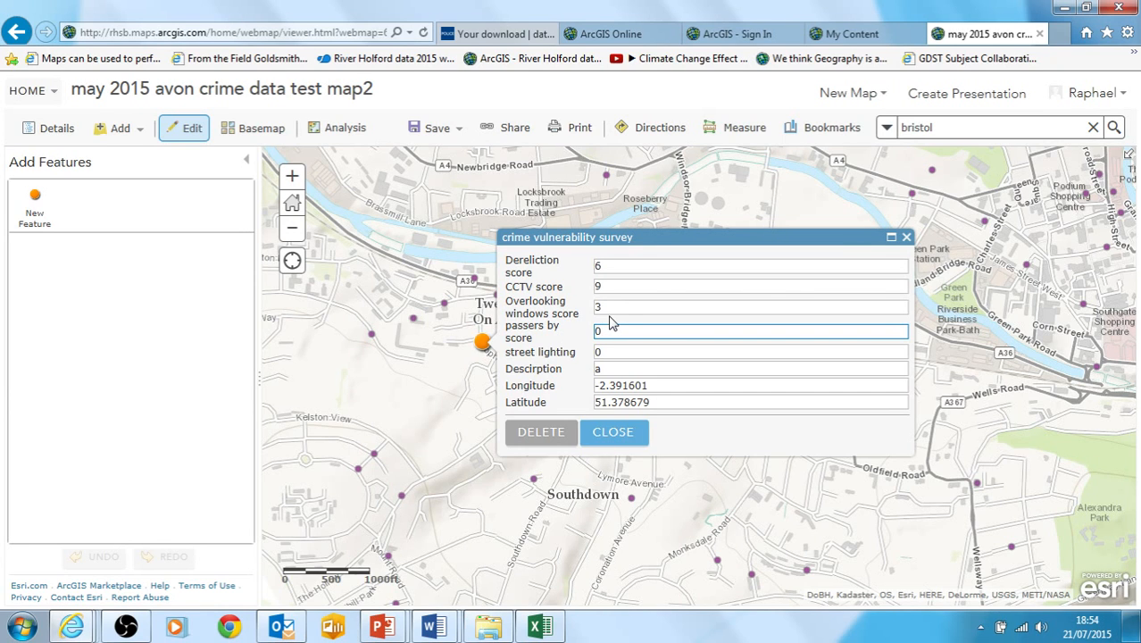
double_click(600, 307)
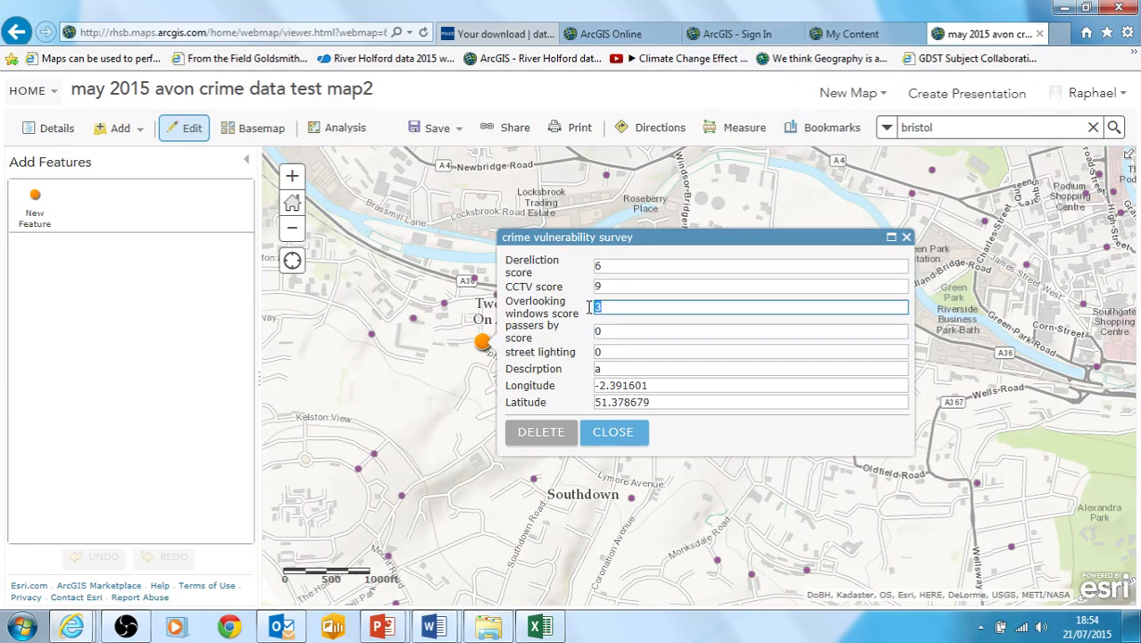
Step: Set the point's passers by score to 8 and street lighting to 7, with a description starting "This area is very"
click(604, 331)
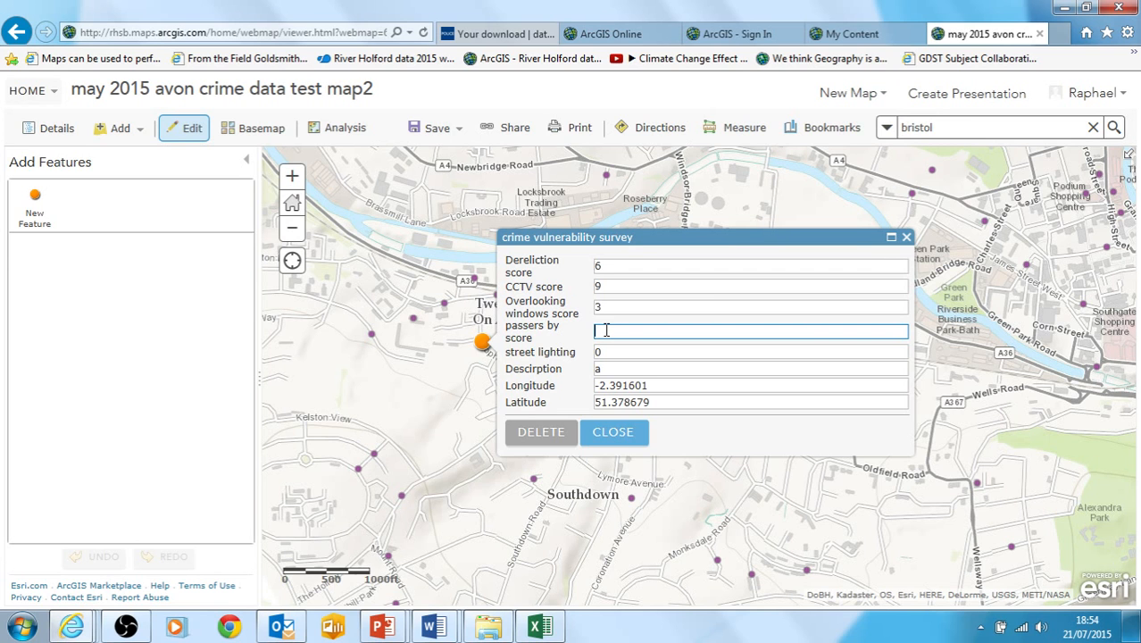
text(8)
key(Tab)
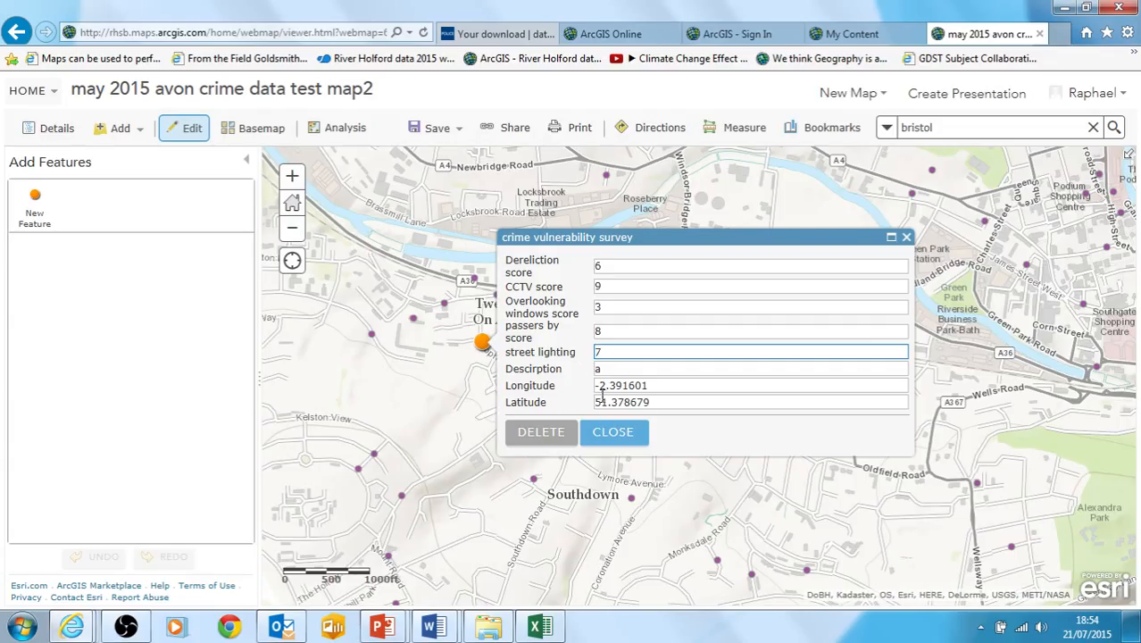
key(Tab)
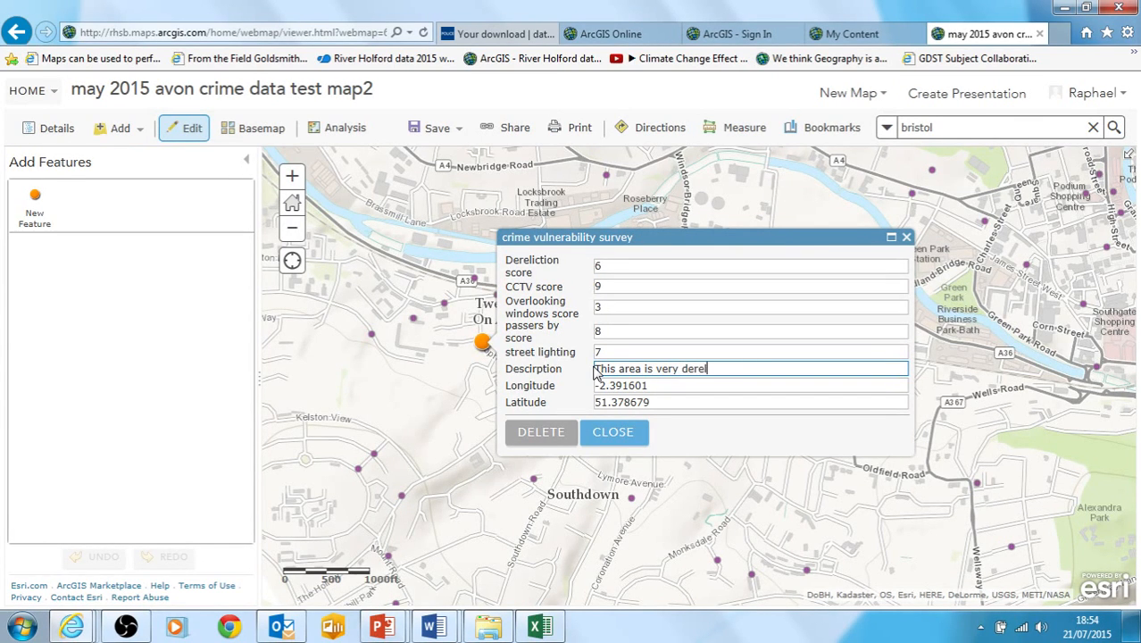
text(and has...)
Step: Delete the original survey point and place a new one just southeast of Twerton On Avon, leaving its attributes blank
click(552, 438)
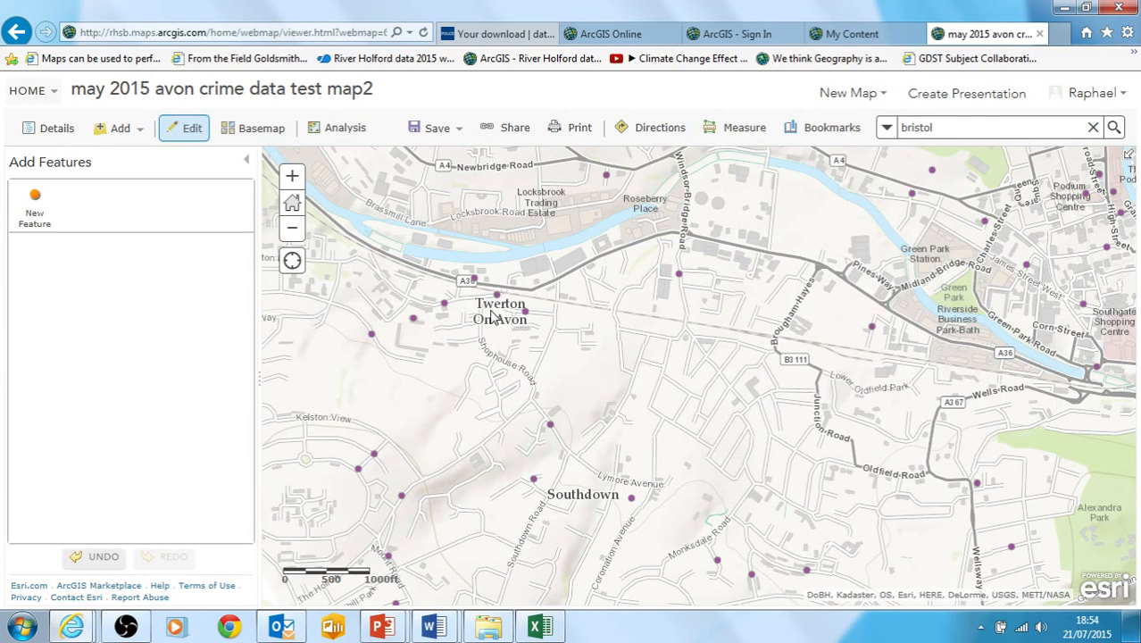
click(38, 201)
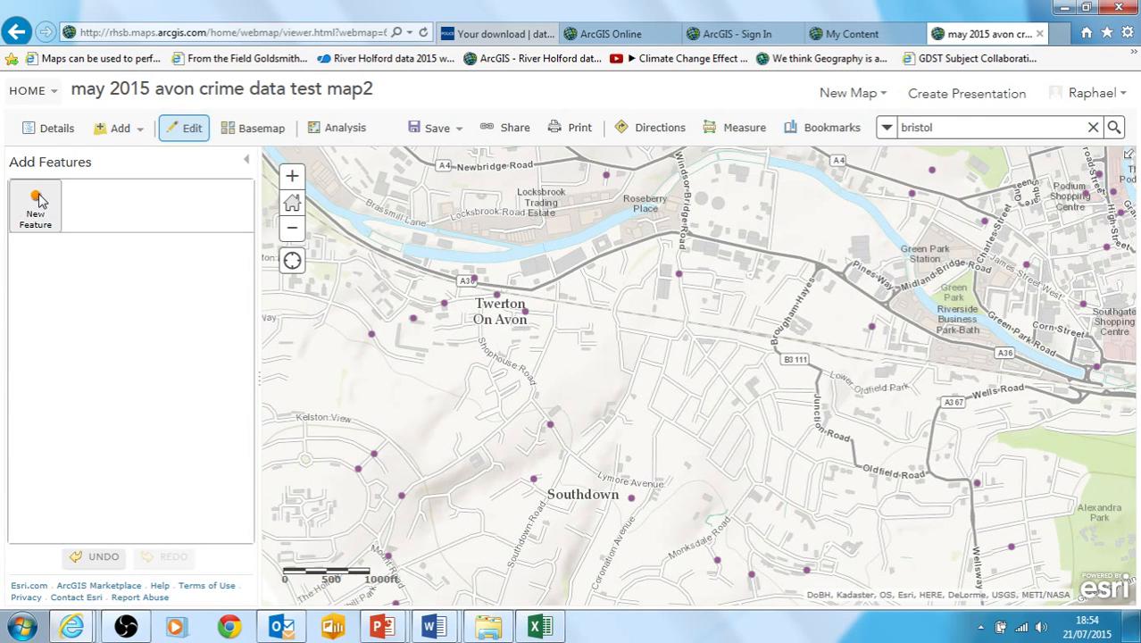
click(558, 334)
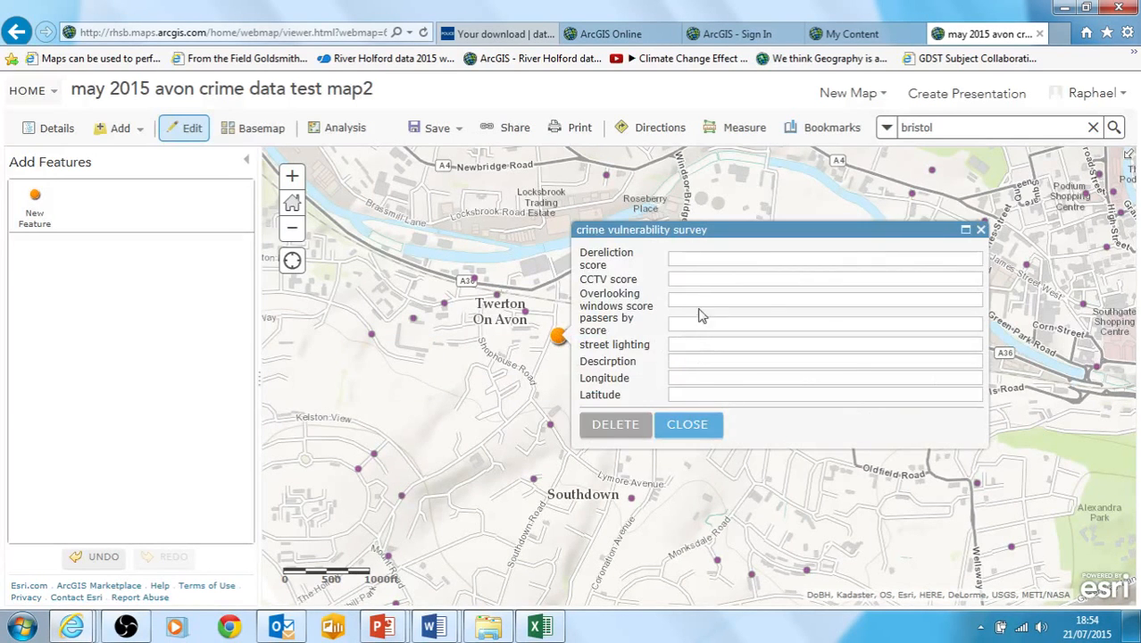
click(980, 230)
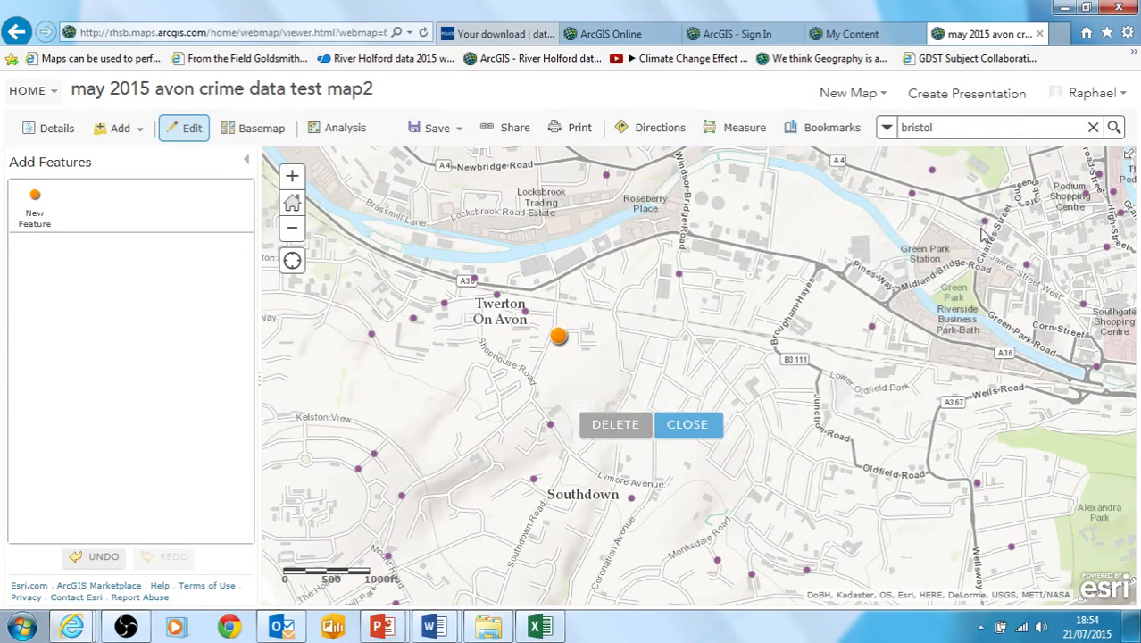
Step: Add a second survey point and move it just east of Windsor Bridge Road, south of the river
click(34, 204)
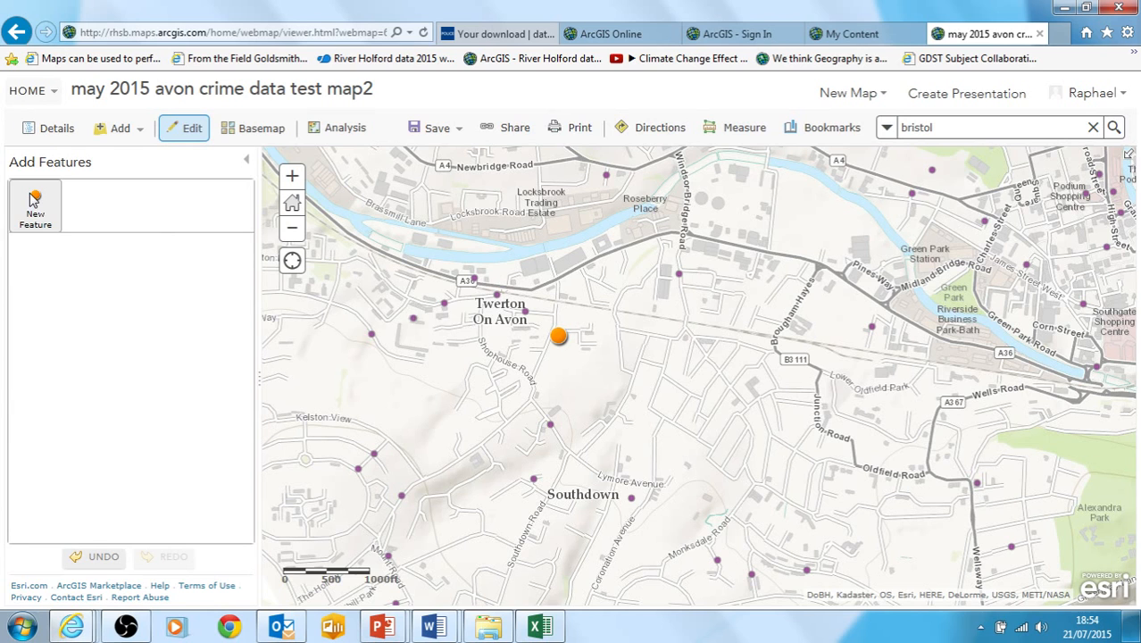
click(560, 339)
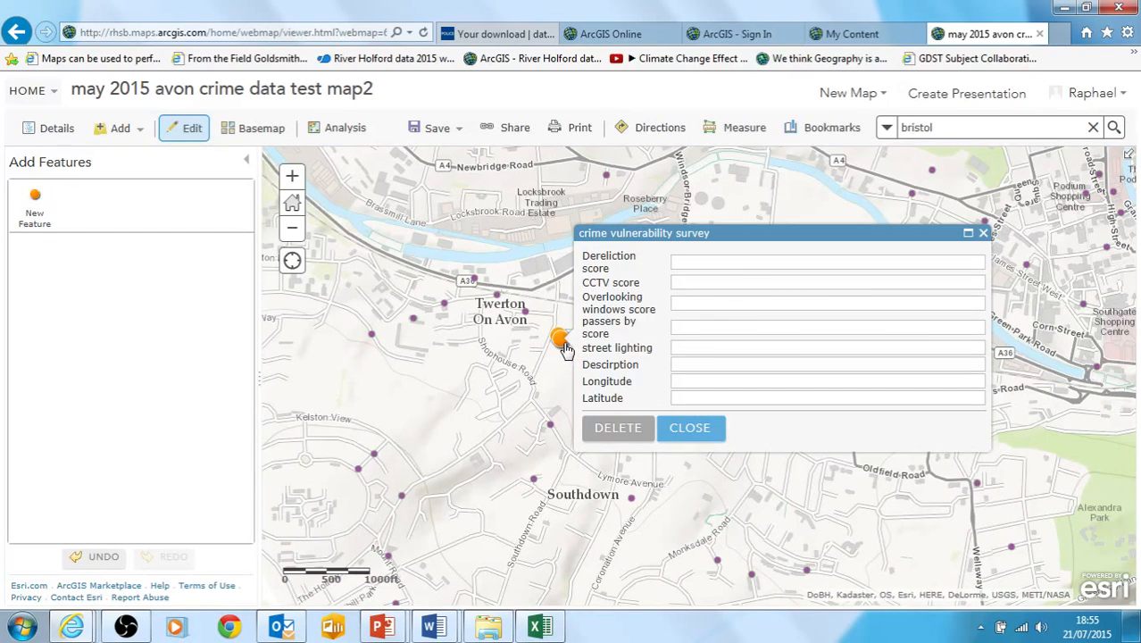
drag(565, 350, 757, 232)
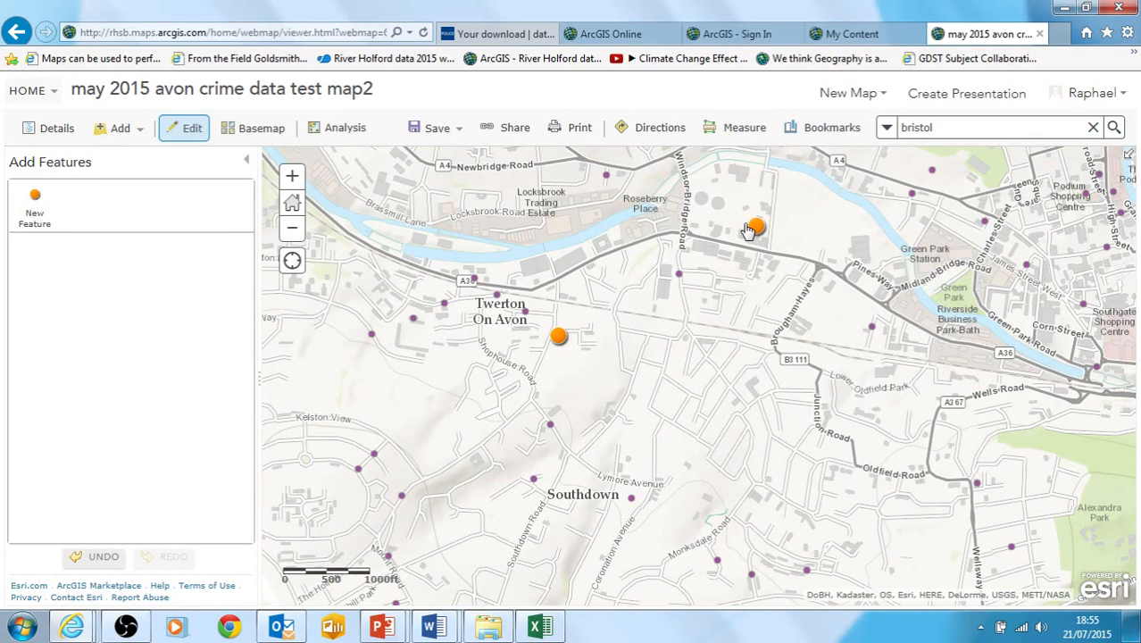
Step: Give the new point near Twerton On Avon Dereliction score 7, CCTV score 8, Overlooking windows score 3 and passers by score 6
click(560, 339)
click(680, 258)
text(7)
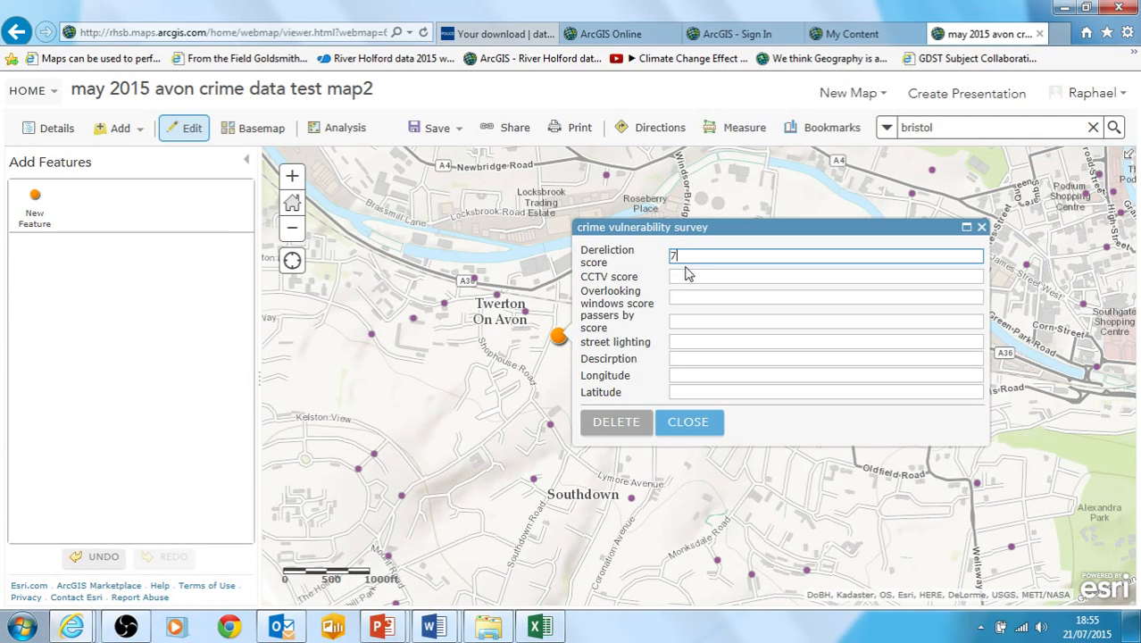
click(686, 275)
text(8)
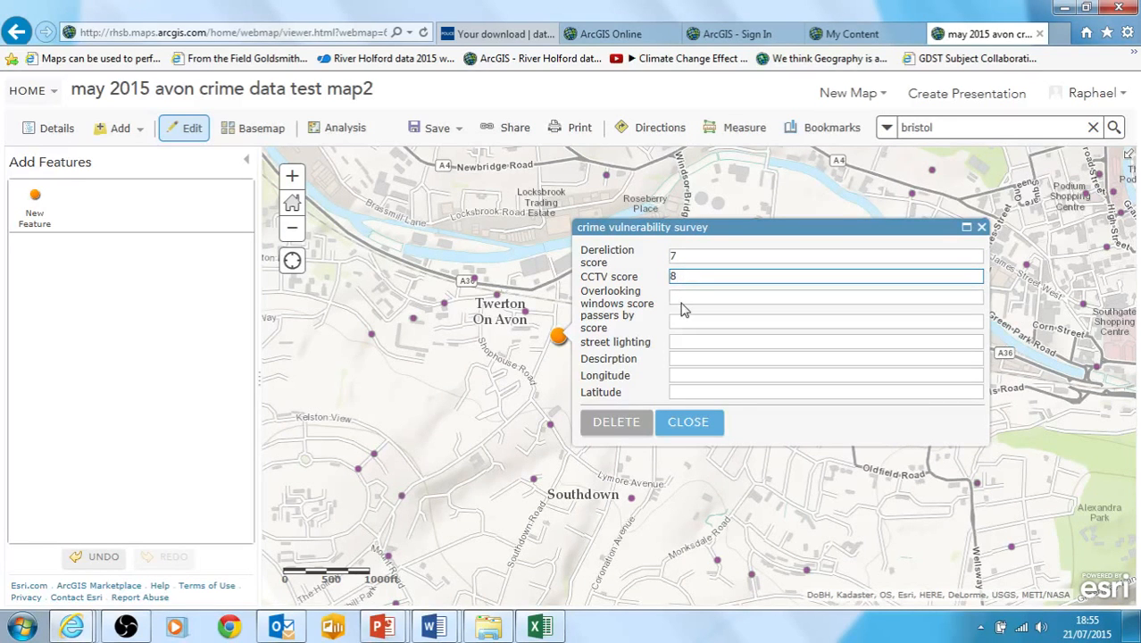
click(683, 297)
text(3)
click(687, 321)
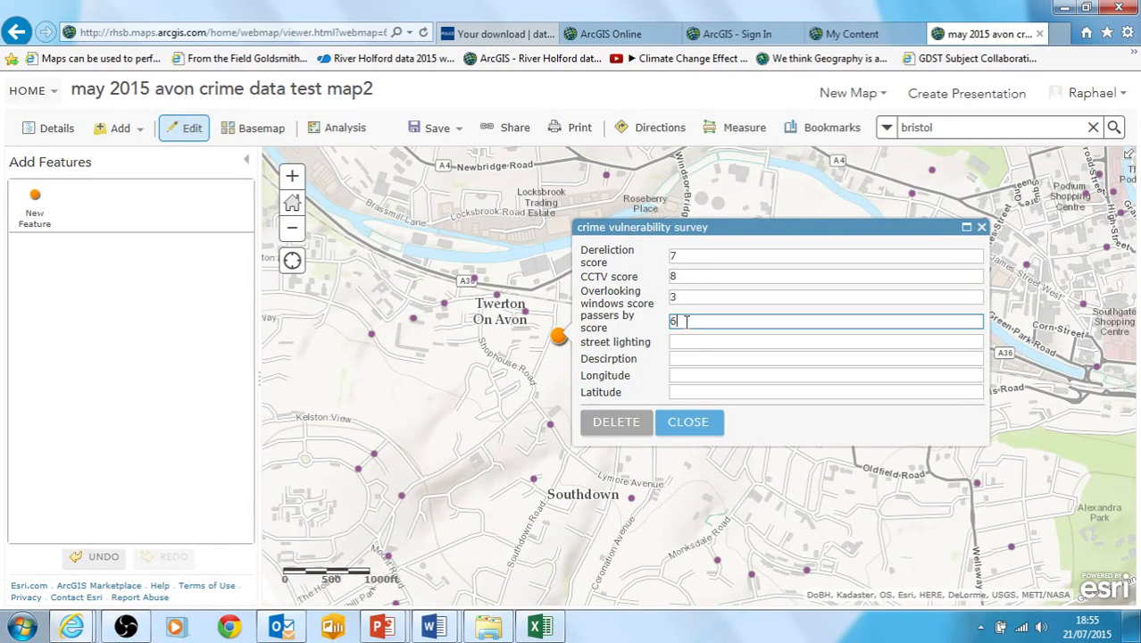
Step: Set the same point's street lighting to 2 and description to "This area is", and reopen its form to check the entries
click(684, 340)
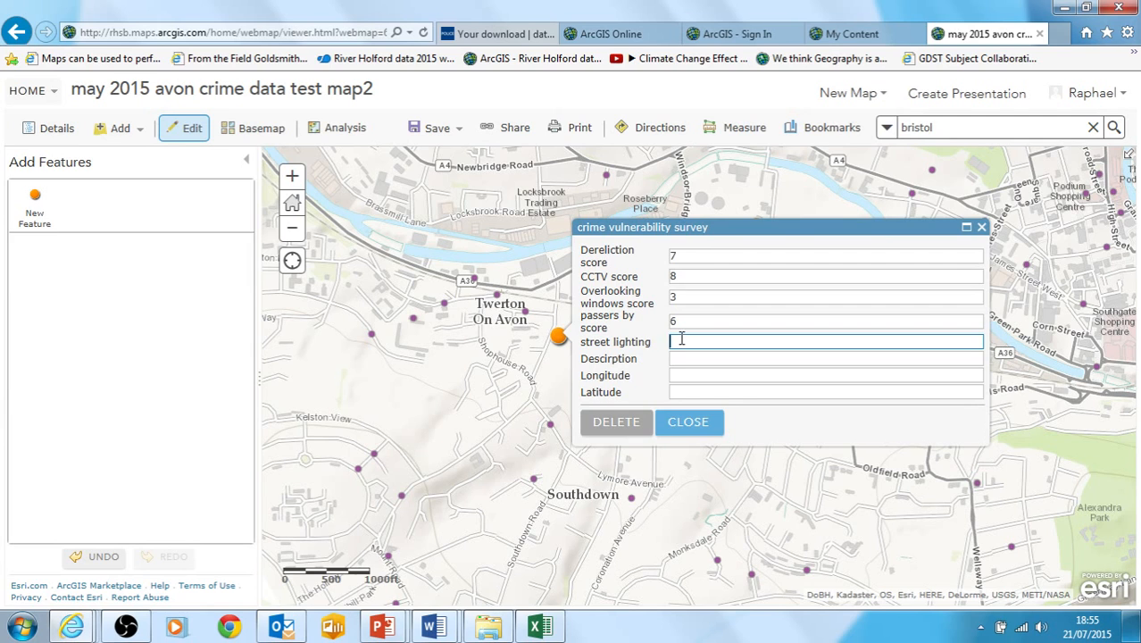
text(2)
click(693, 356)
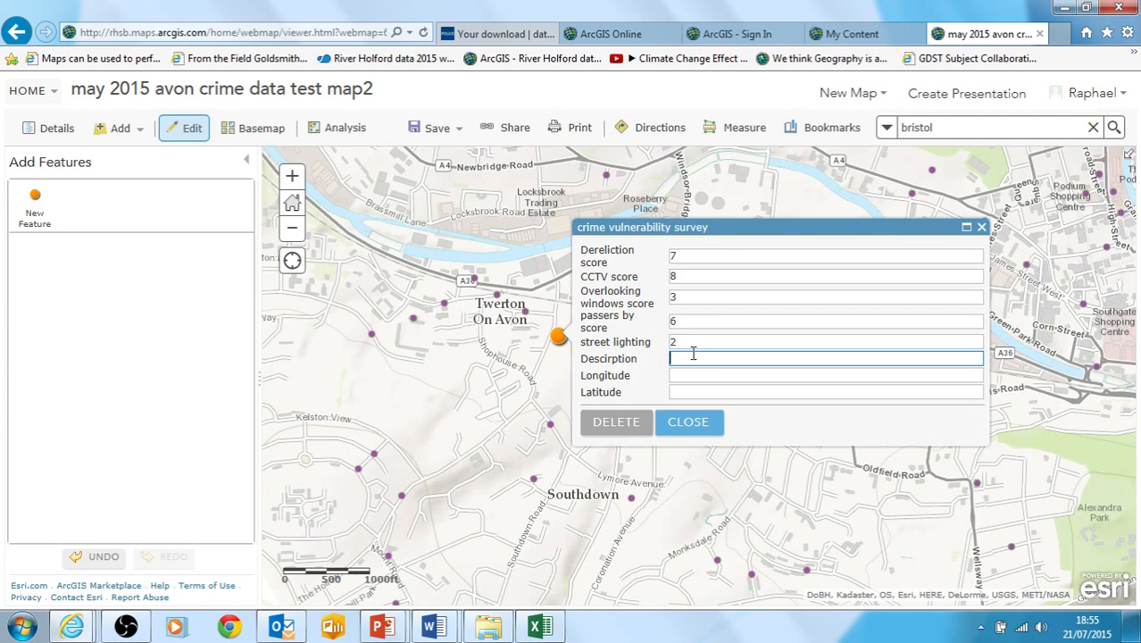
text(This area is)
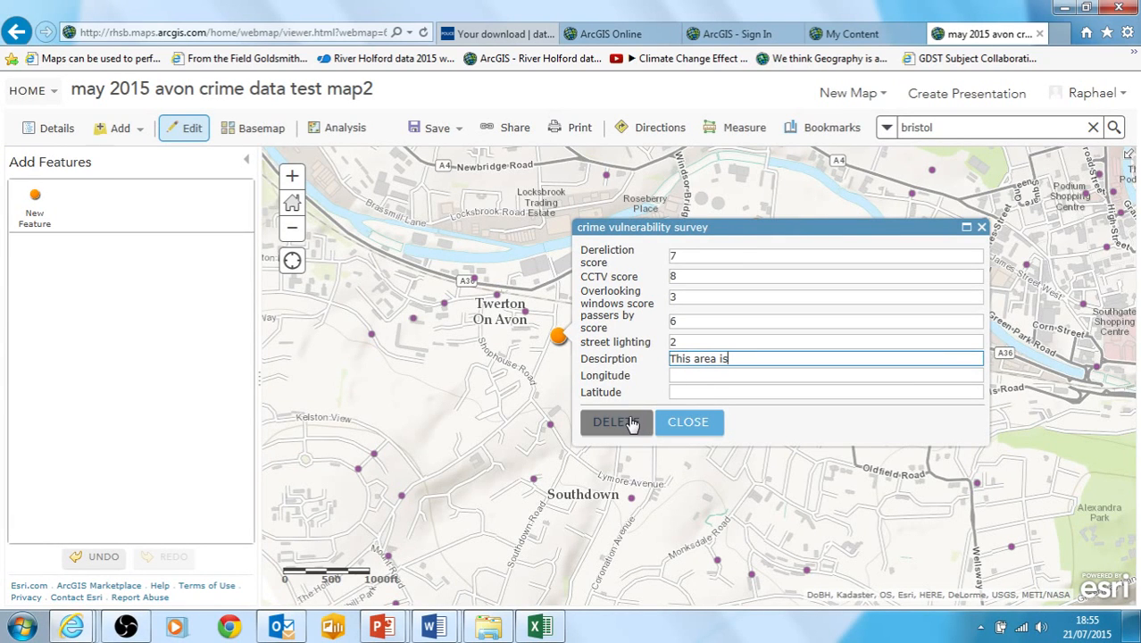
click(684, 425)
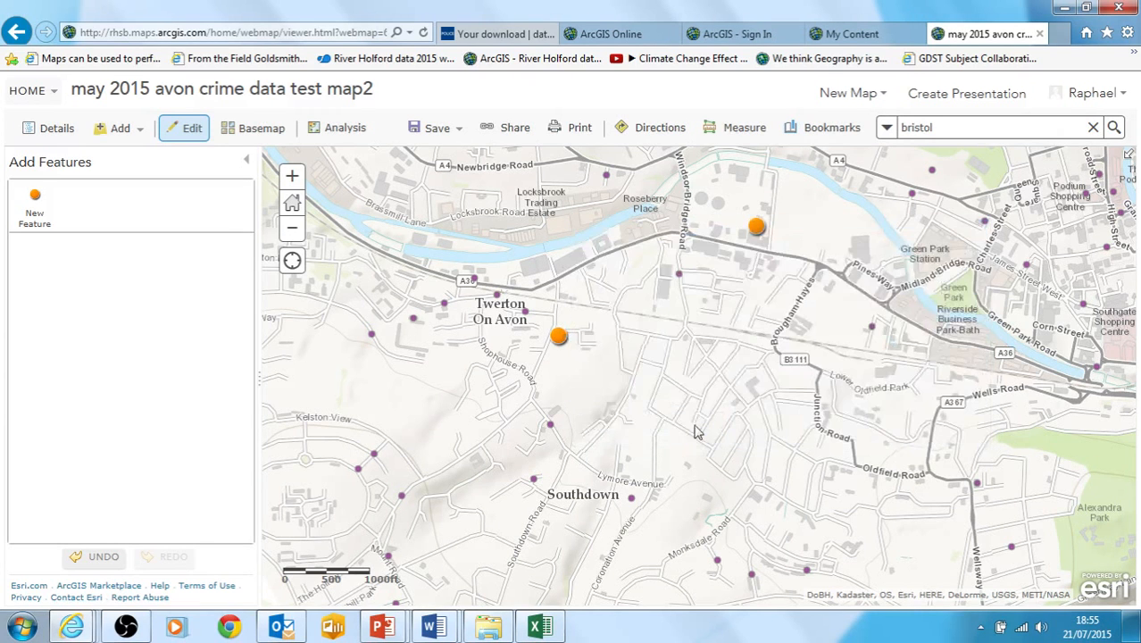
click(558, 339)
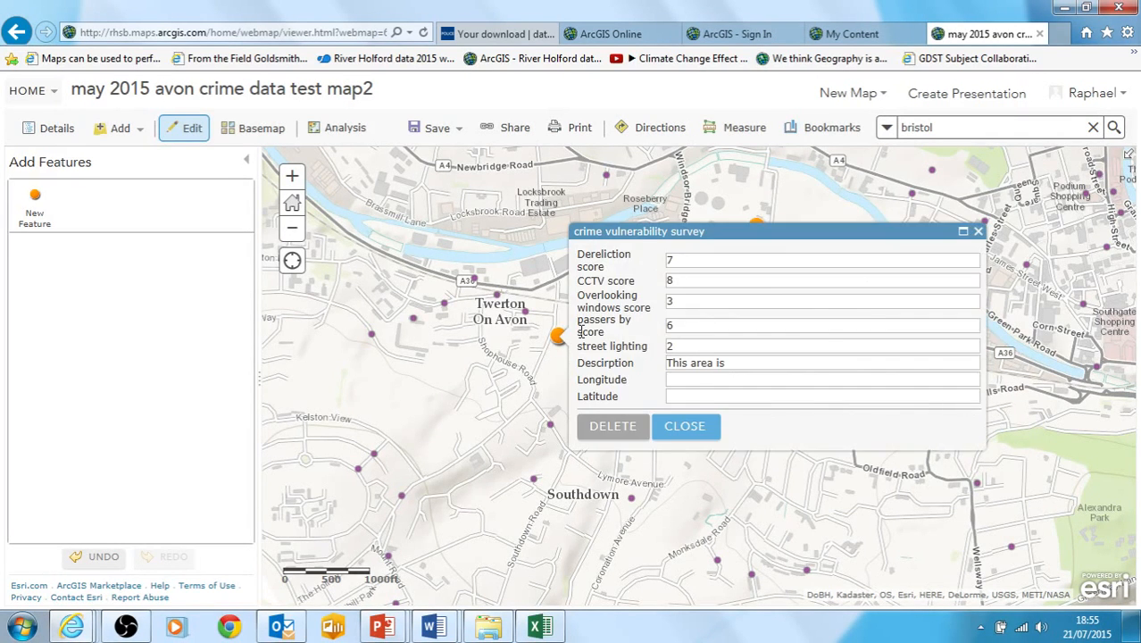
click(978, 234)
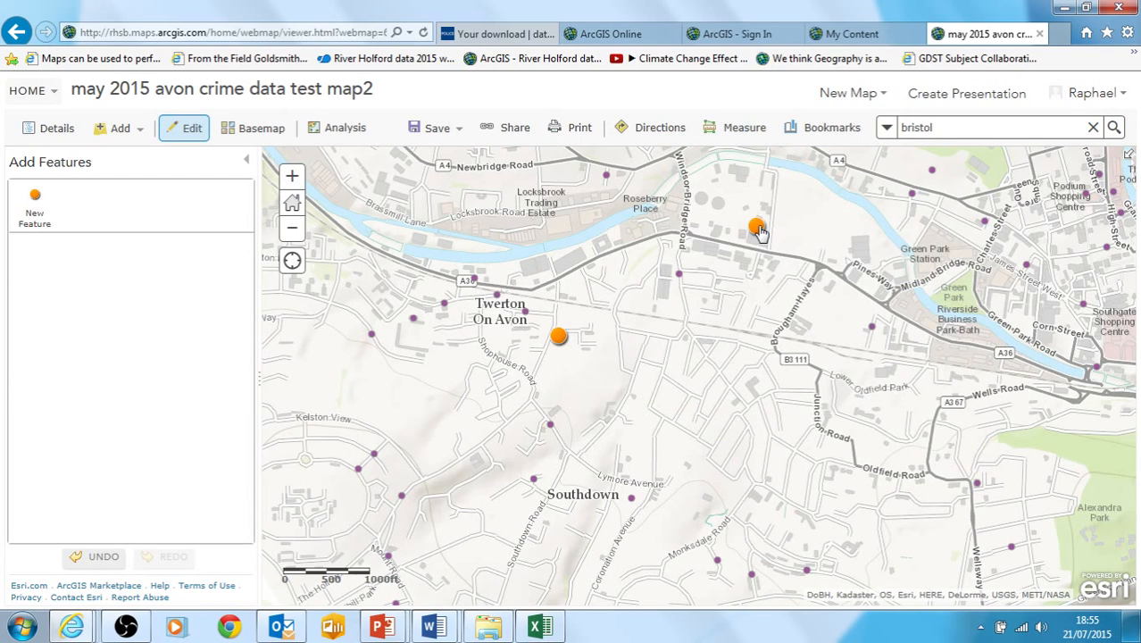
Step: Move the survey point east of Windsor Bridge Road to central Bath, just south of the Podium Shopping Centre, and open its attribute form
drag(760, 231, 1049, 328)
click(752, 319)
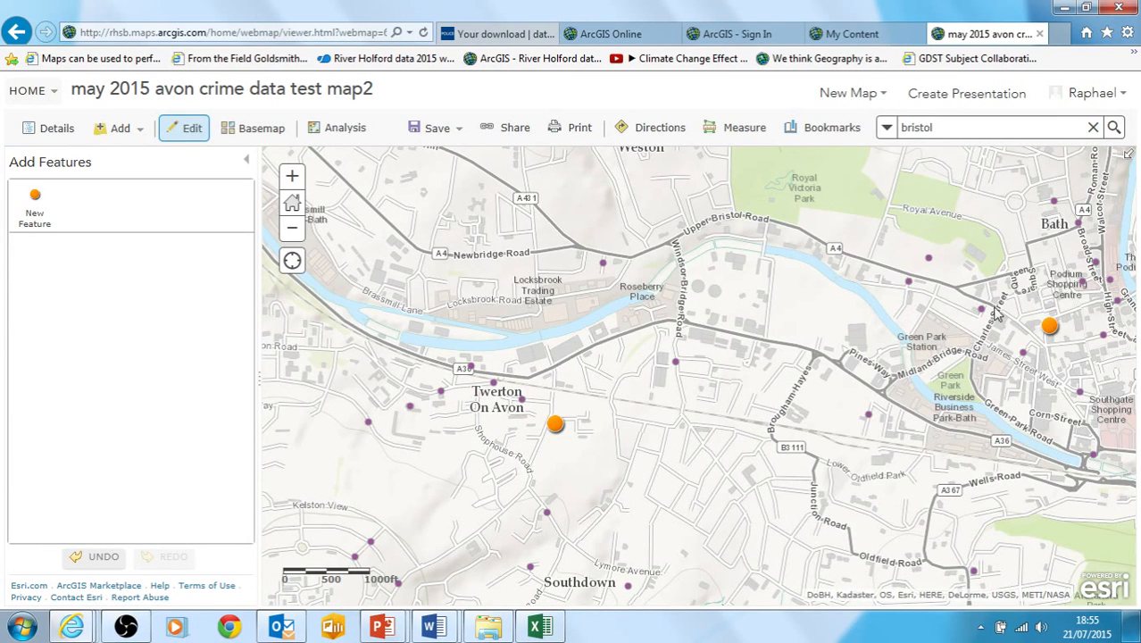
click(1046, 329)
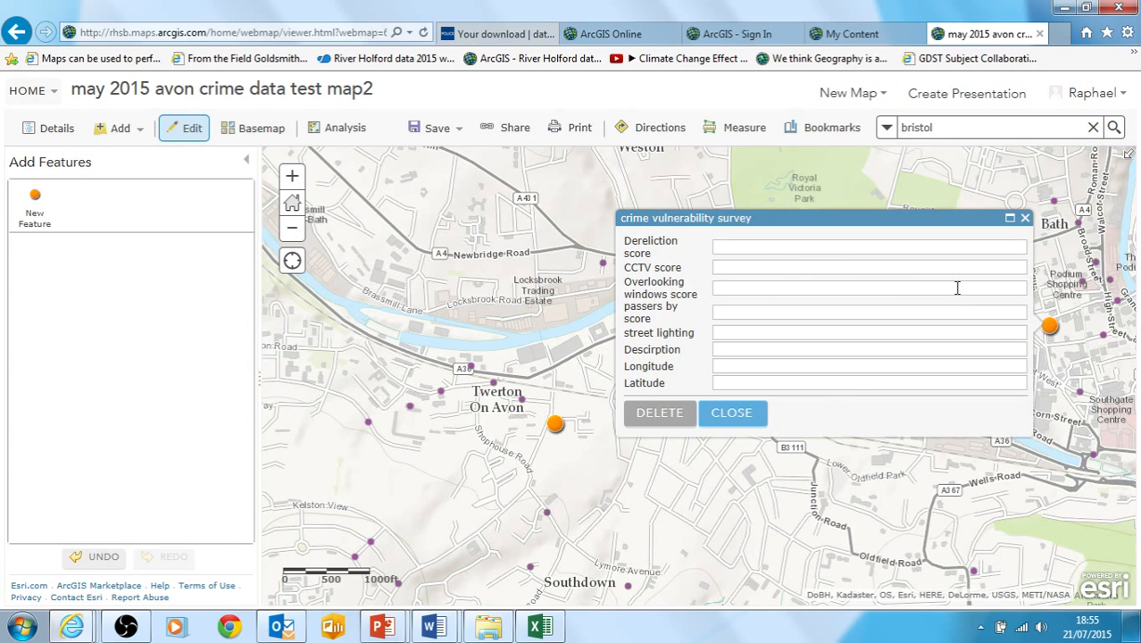
Step: Give the central Bath point Dereliction score 1, CCTV score 1, Overlooking windows score 4 and passers by score 2
click(779, 251)
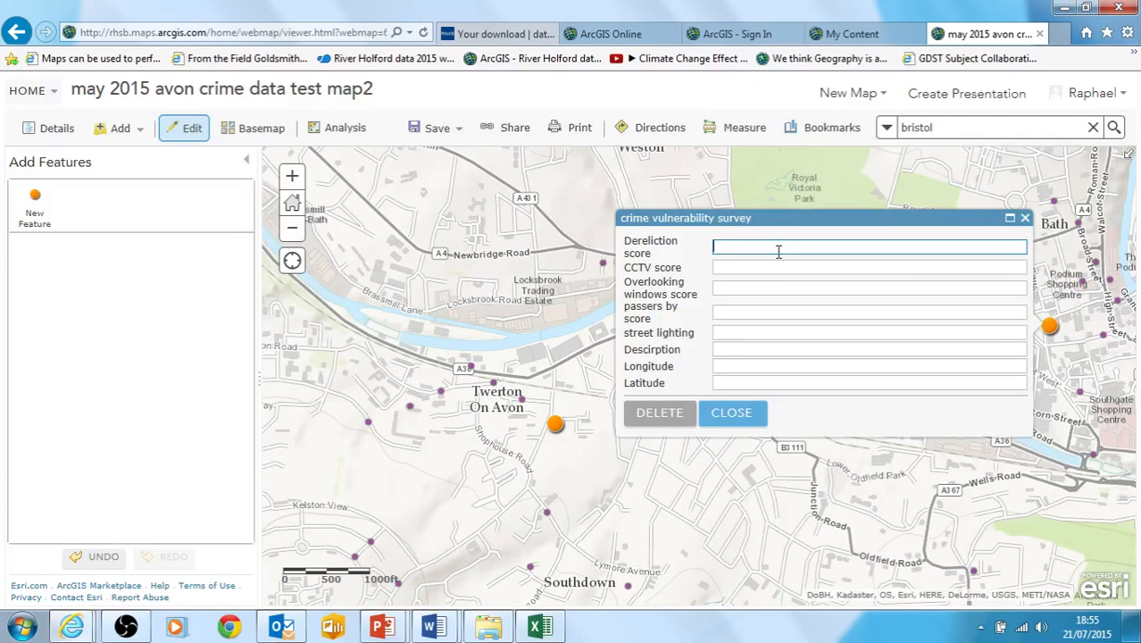
text(1)
click(774, 264)
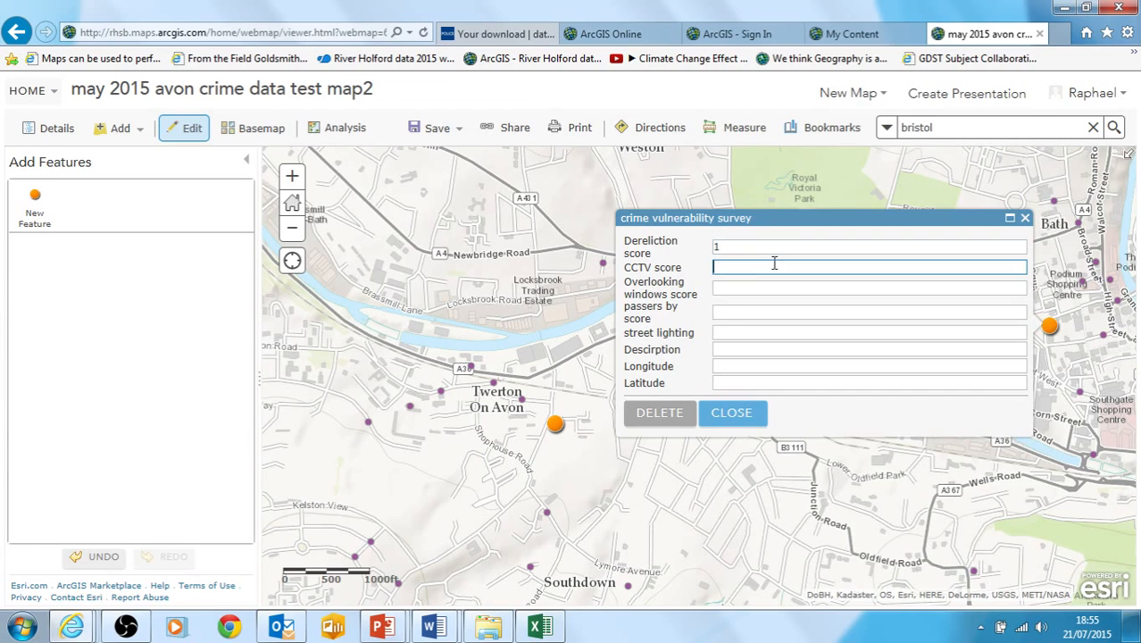
text(2)
click(758, 287)
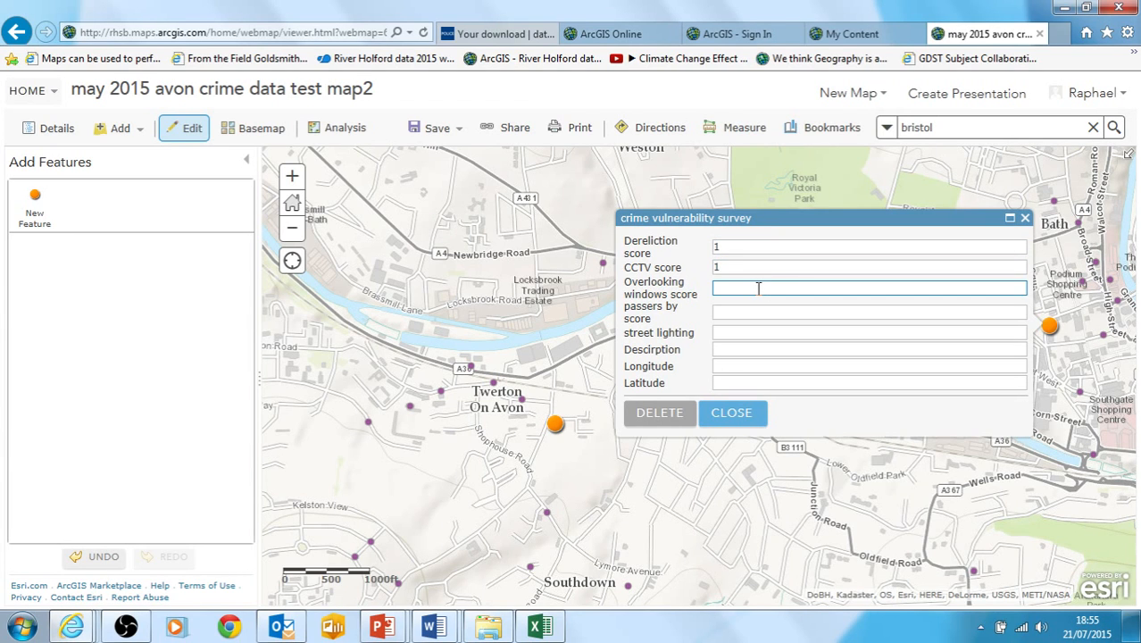
text(4)
click(729, 316)
text(2)
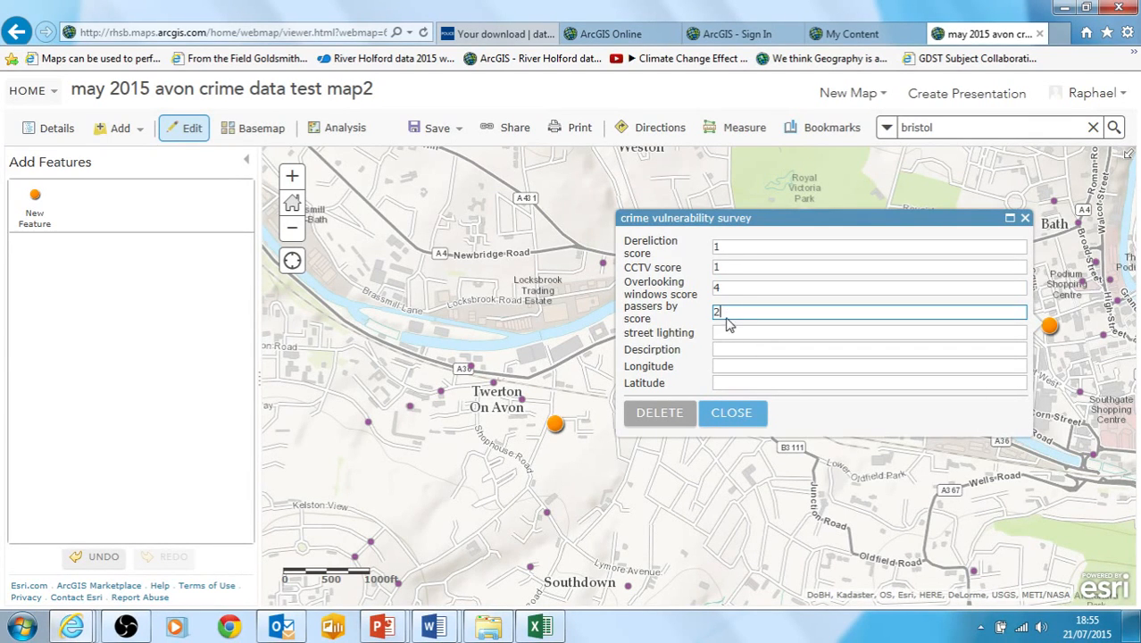
Step: Set the central Bath point's street lighting to 3 and its description to "This is a very busy area", and close the form
click(726, 331)
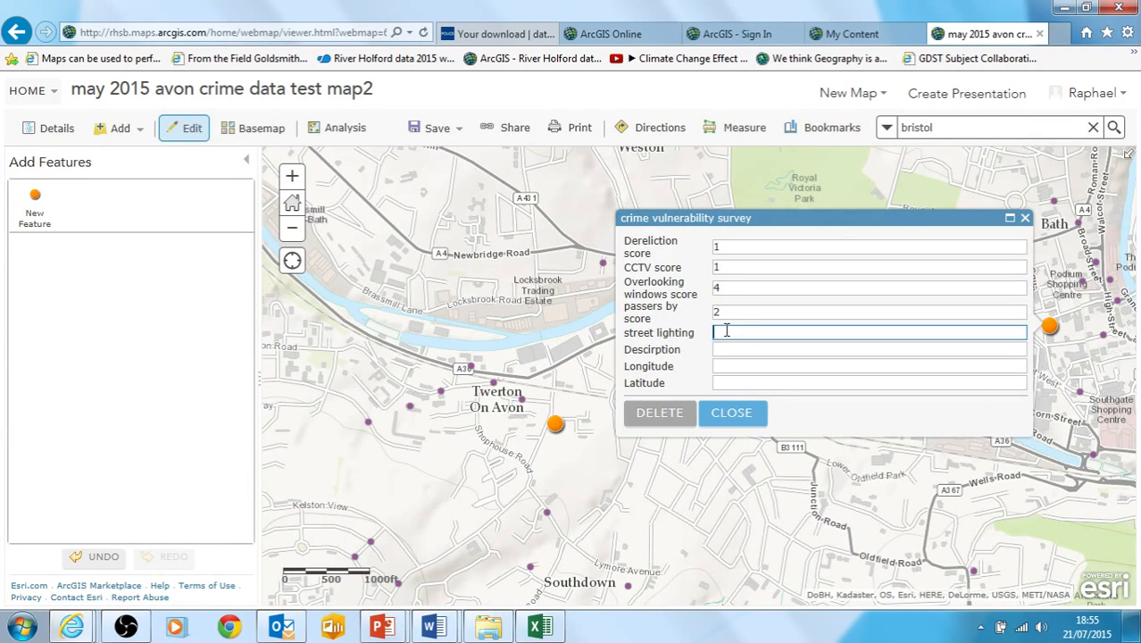
text(3)
click(729, 351)
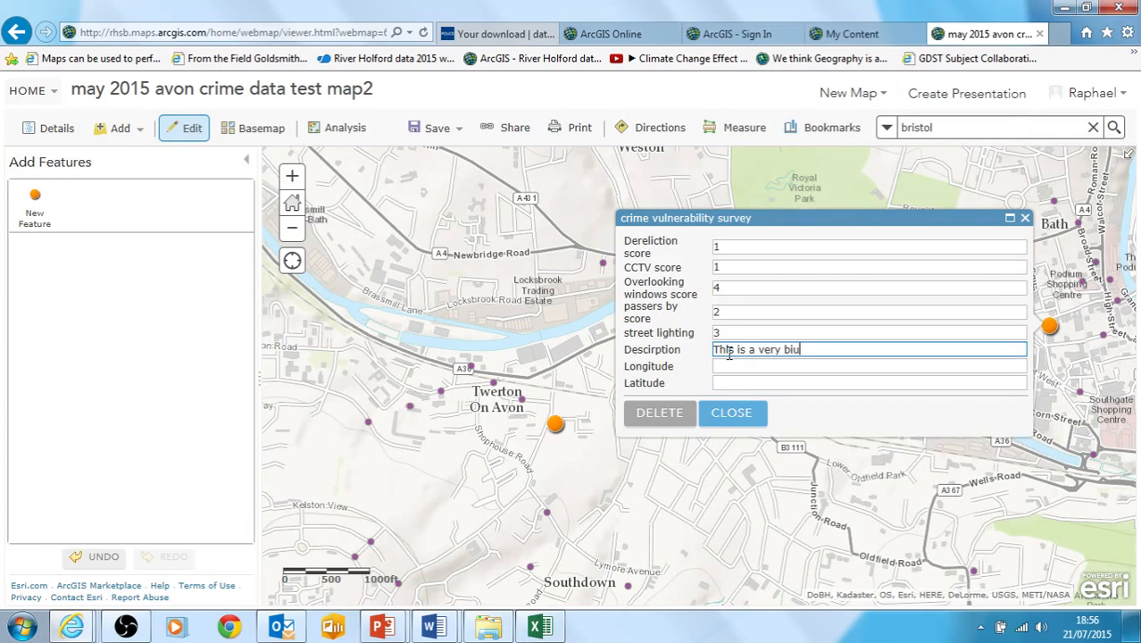
text(very busy area)
click(734, 416)
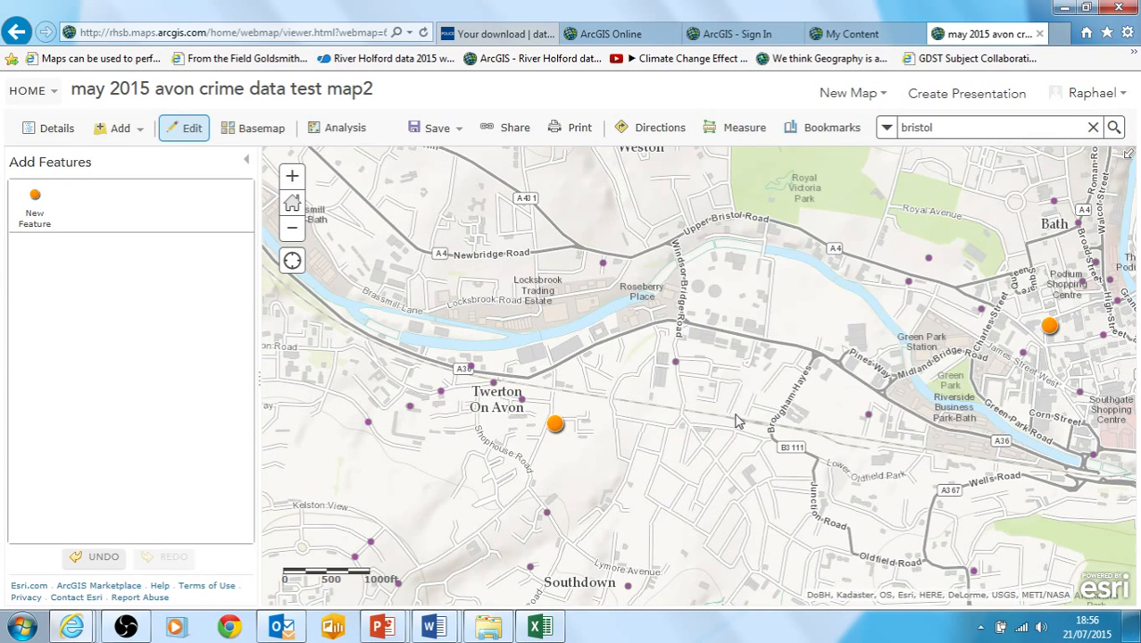
Step: Add a third survey point north of Newbridge Road beside the A431, with Dereliction score 7 and CCTV score 6
click(36, 198)
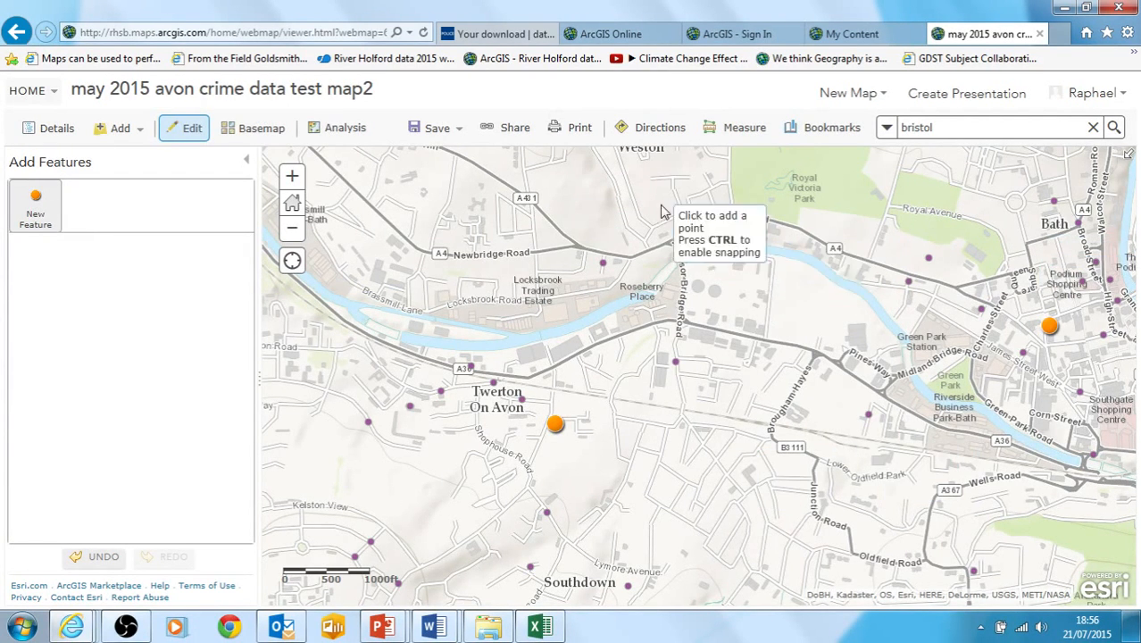
click(508, 221)
click(461, 271)
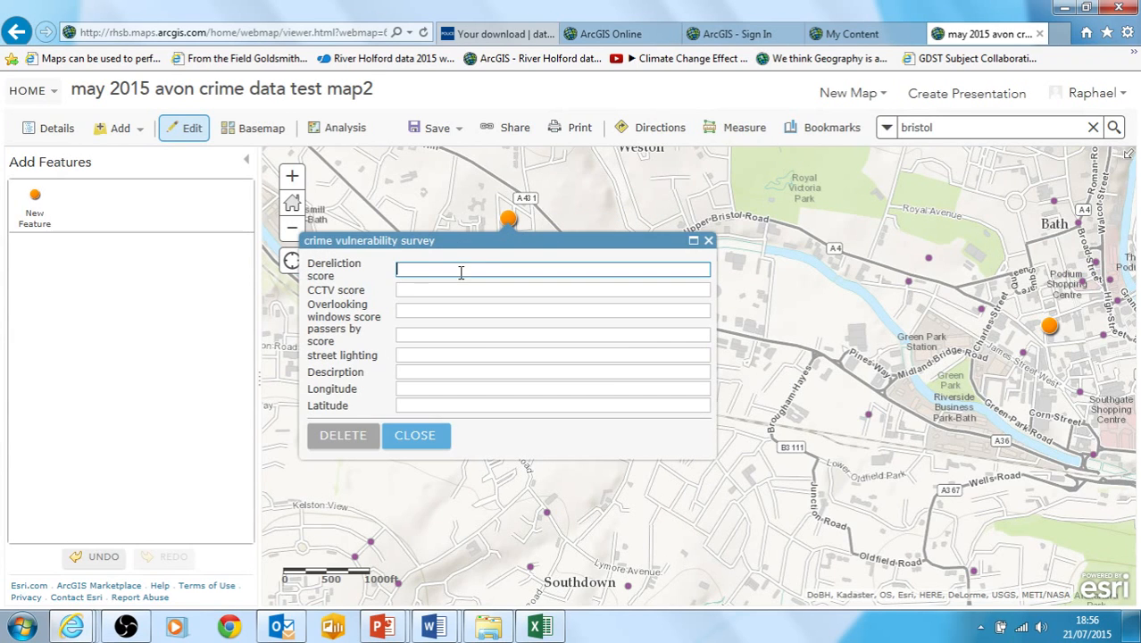
text(7)
click(422, 289)
text(6)
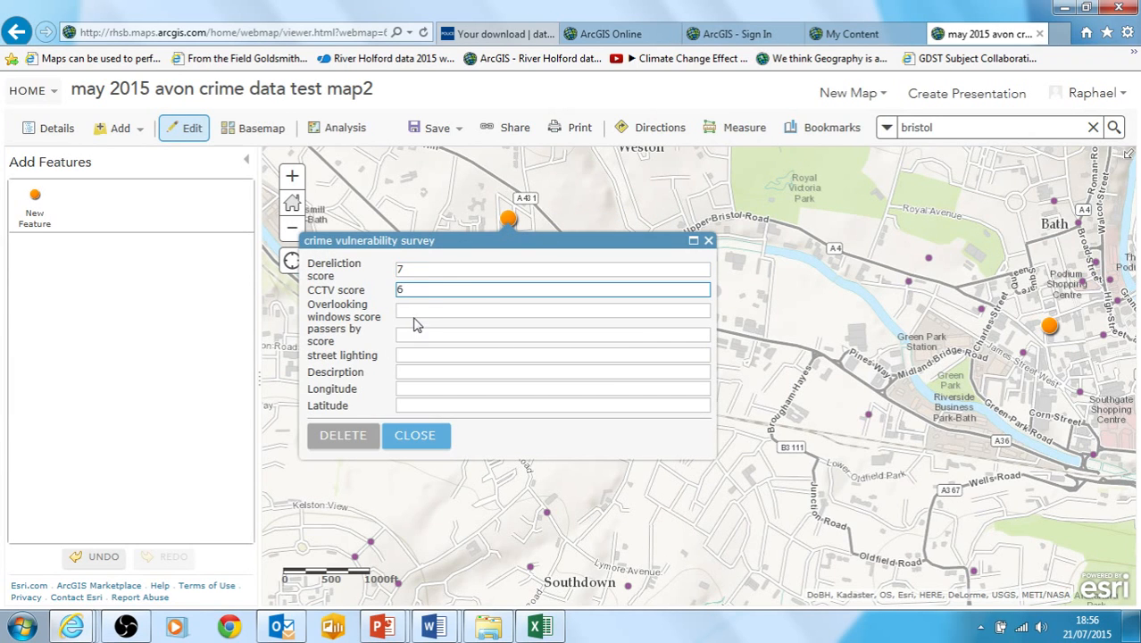
Step: Complete the new point with Overlooking windows score 2, passers by score 1, street lighting 6 and the description "This area"
click(410, 310)
text(2)
click(421, 334)
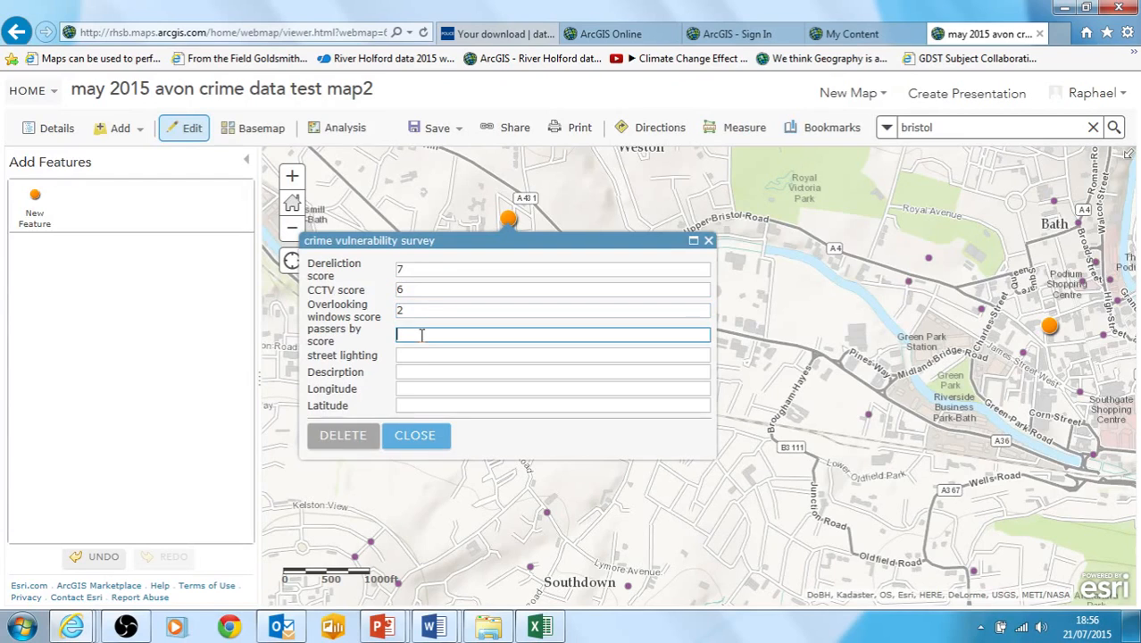
text(1)
click(425, 357)
text(6)
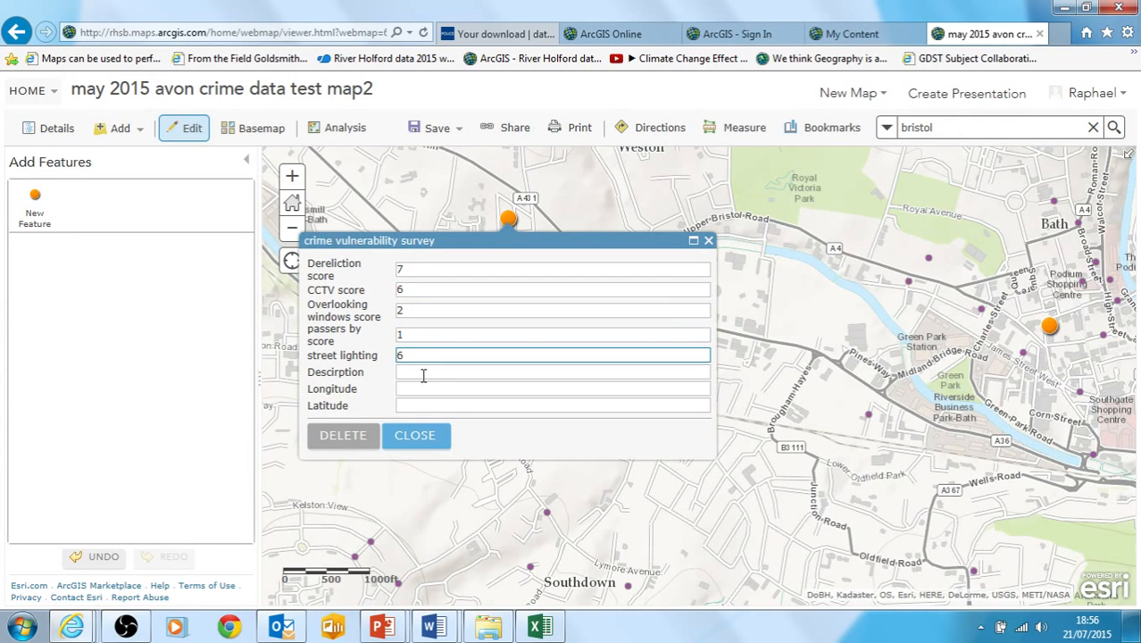
click(423, 374)
text(This area)
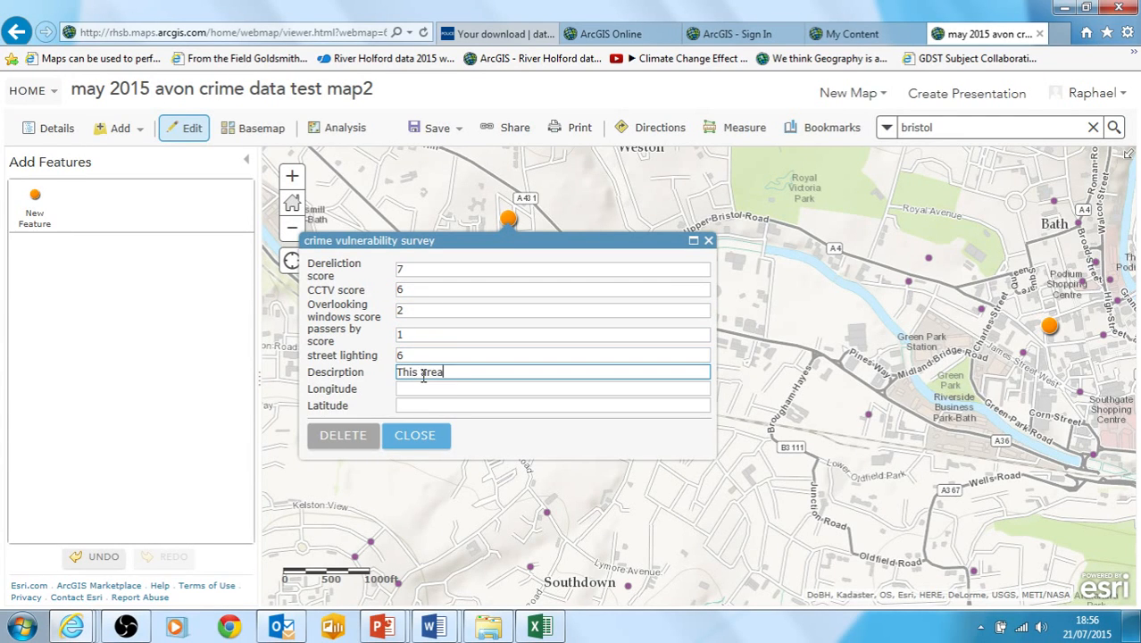
click(414, 435)
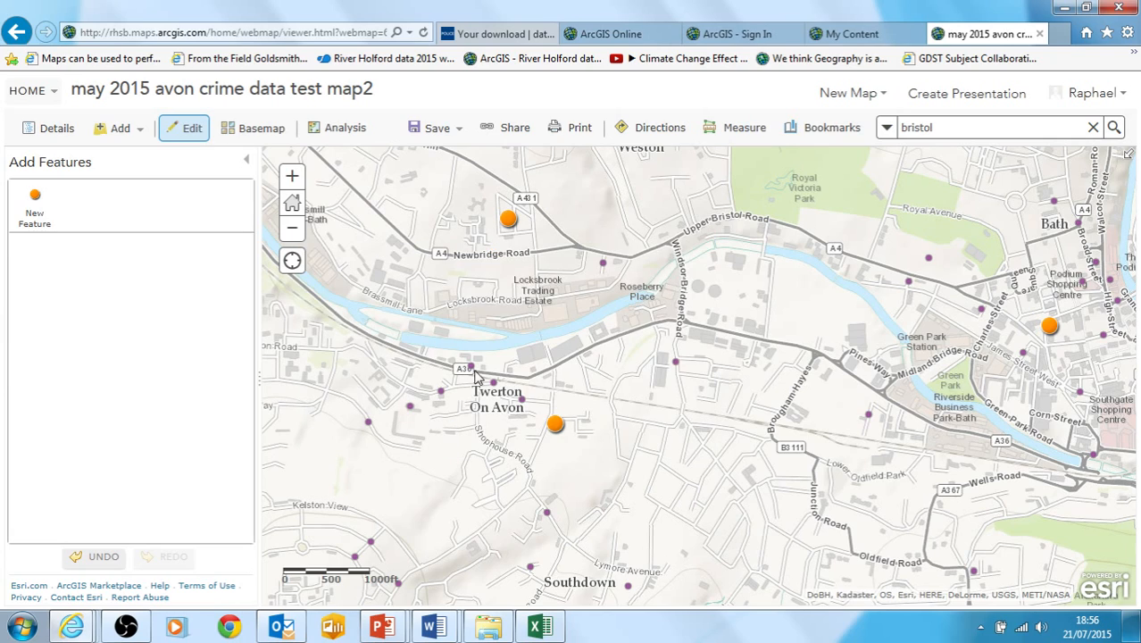
Step: Change the style of the crime vulnerability survey layer to show the Dereliction score attribute
click(293, 228)
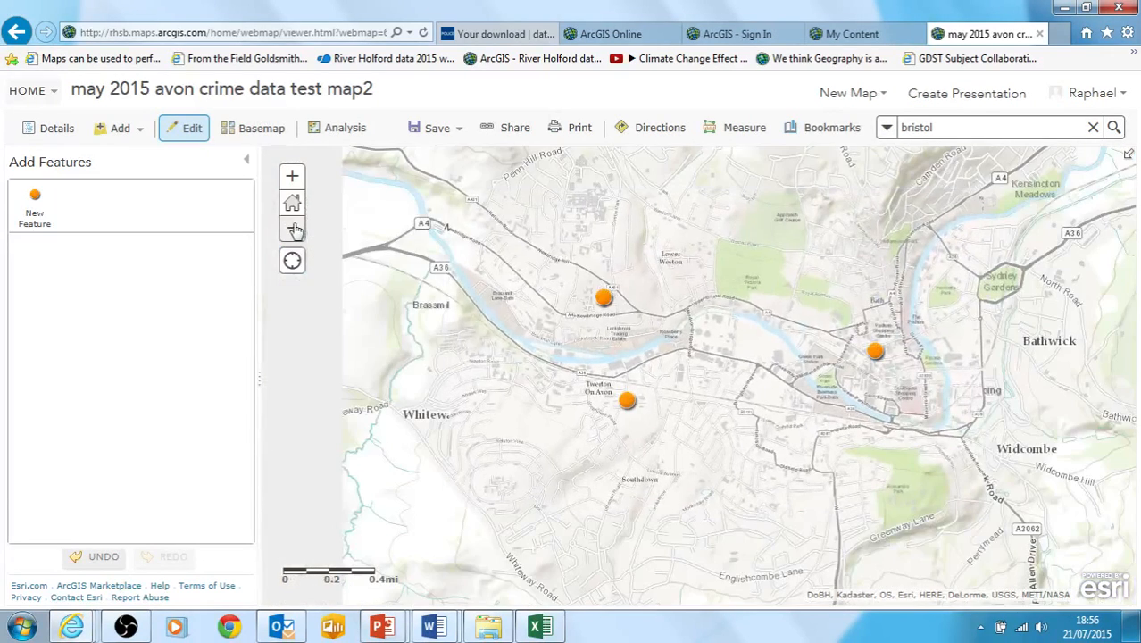
click(51, 136)
mouse_move(166, 289)
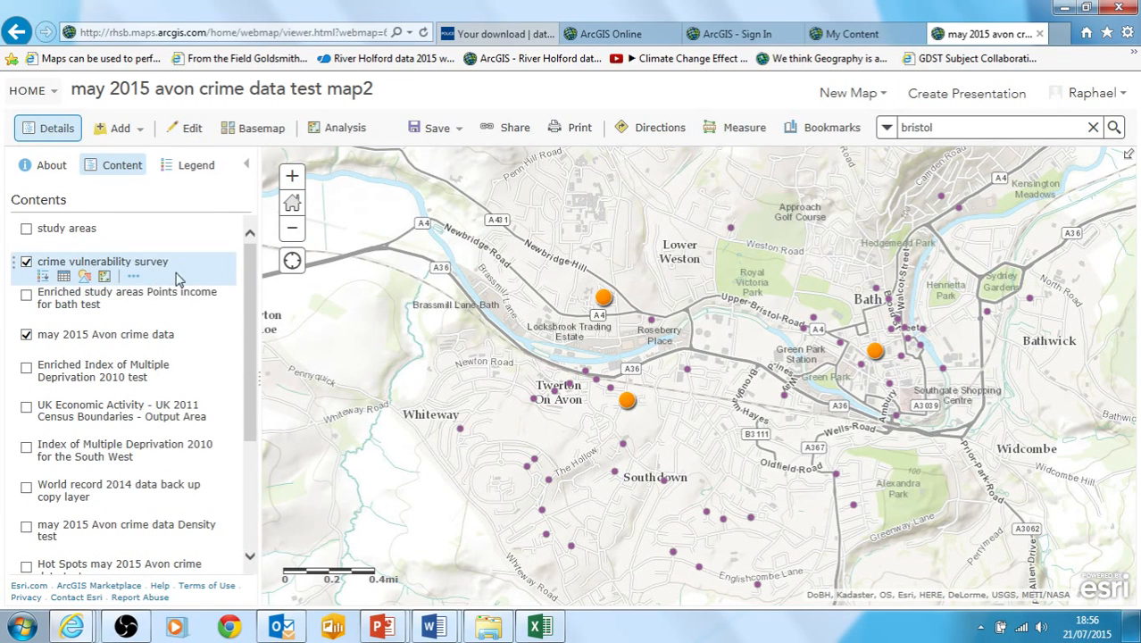
mouse_move(178, 266)
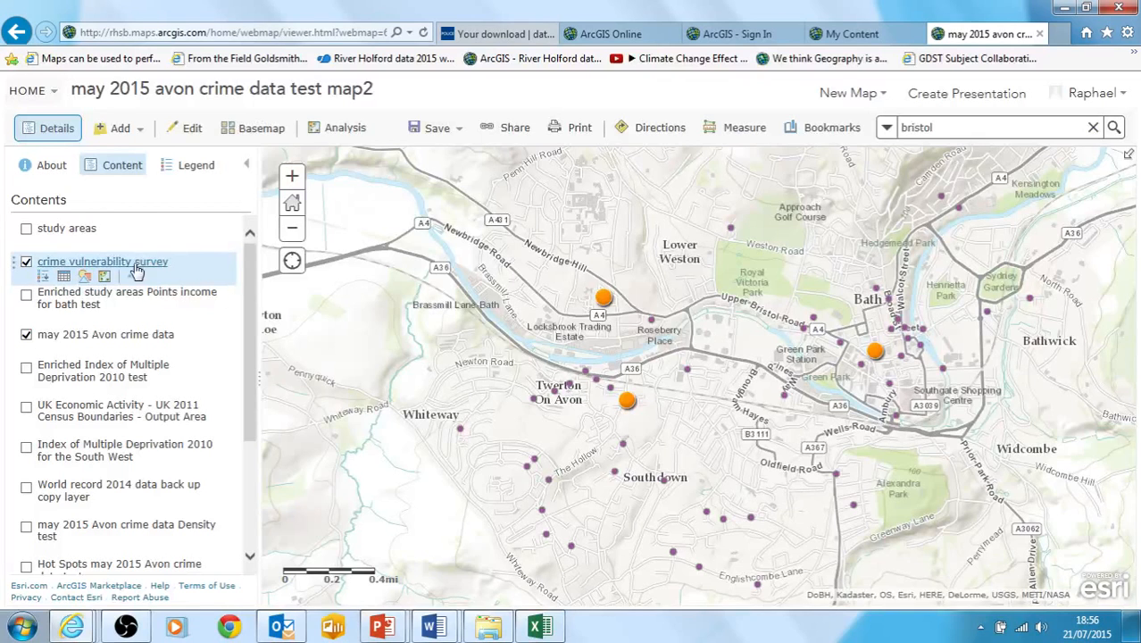
click(86, 277)
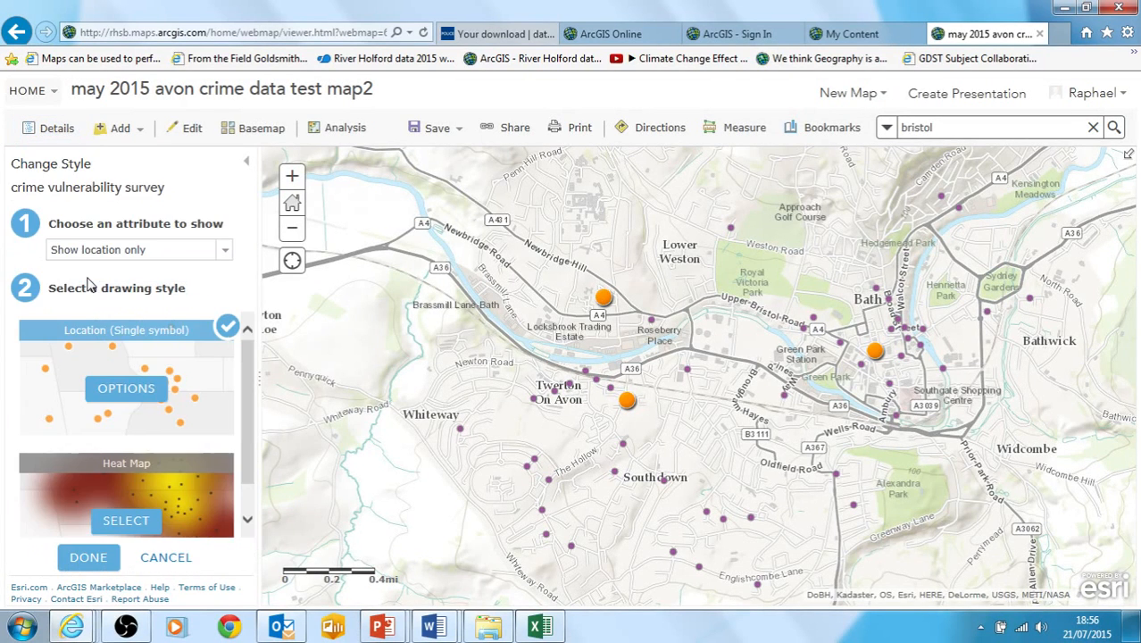
click(224, 251)
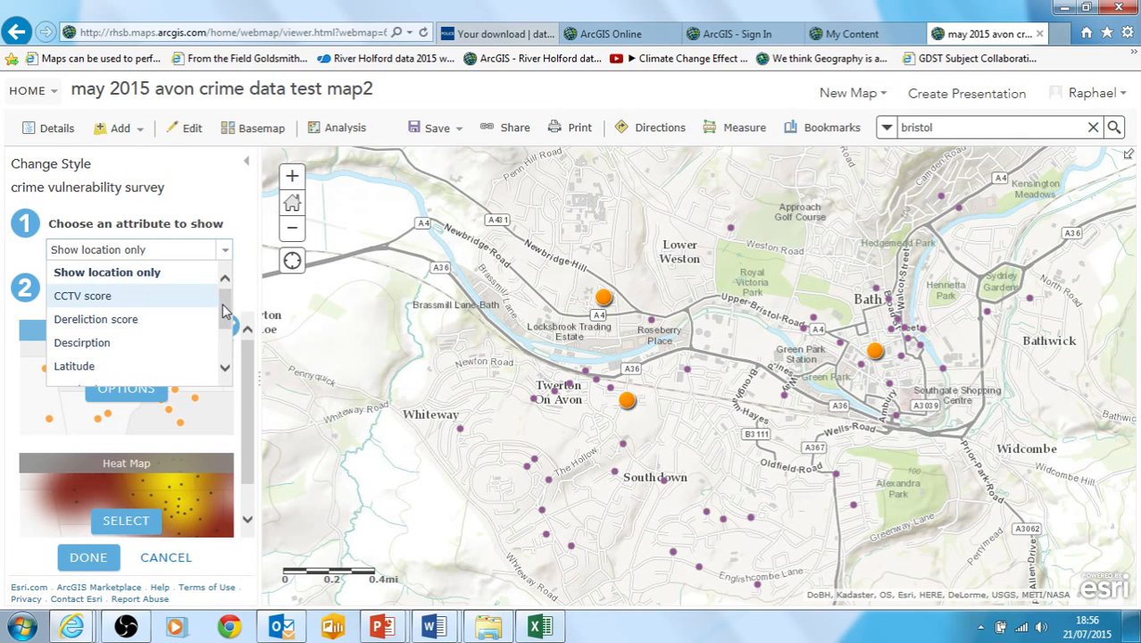
mouse_move(224, 311)
mouse_down()
mouse_move(232, 327)
mouse_move(229, 296)
mouse_up()
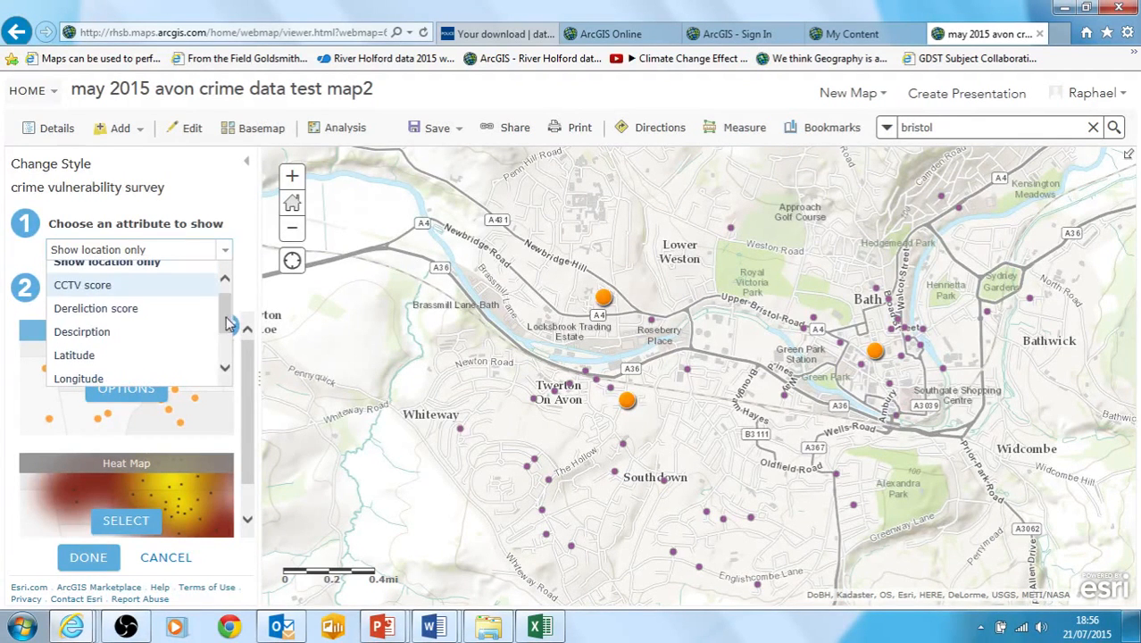
click(98, 307)
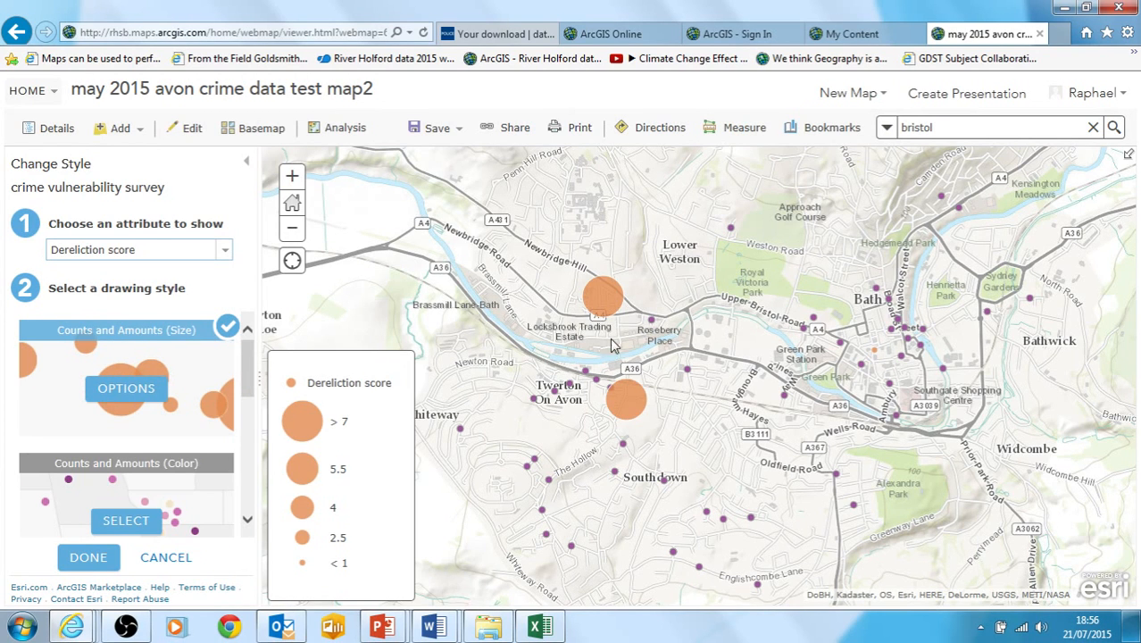
Step: Preview the survey layer styled by CCTV score, and switch the displayed attribute to Overlooking windows score
click(224, 253)
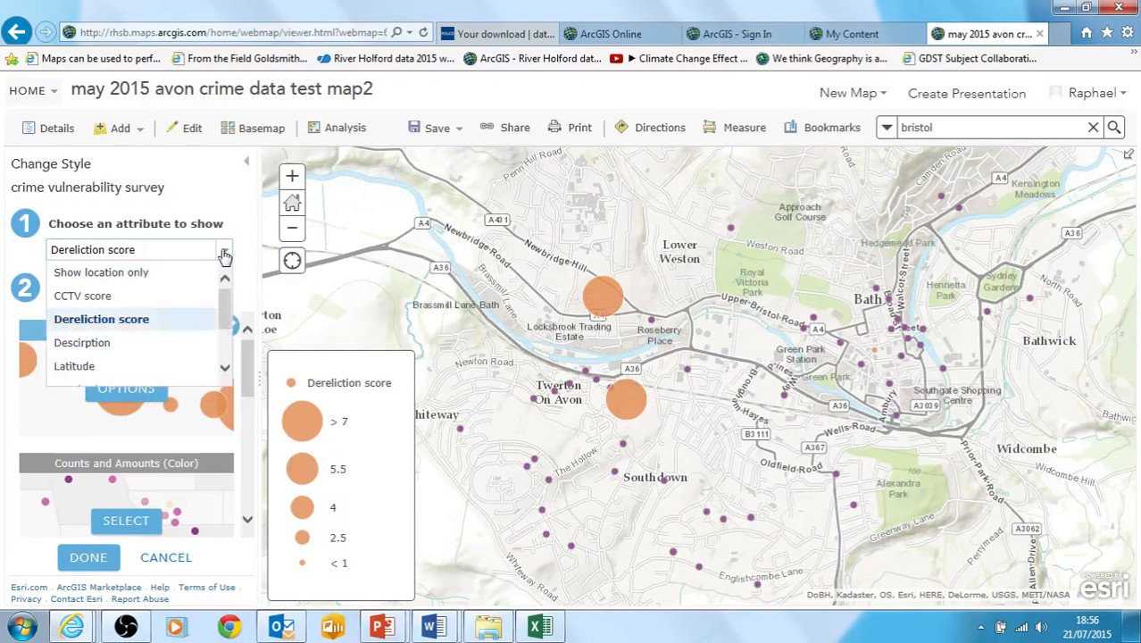
click(201, 287)
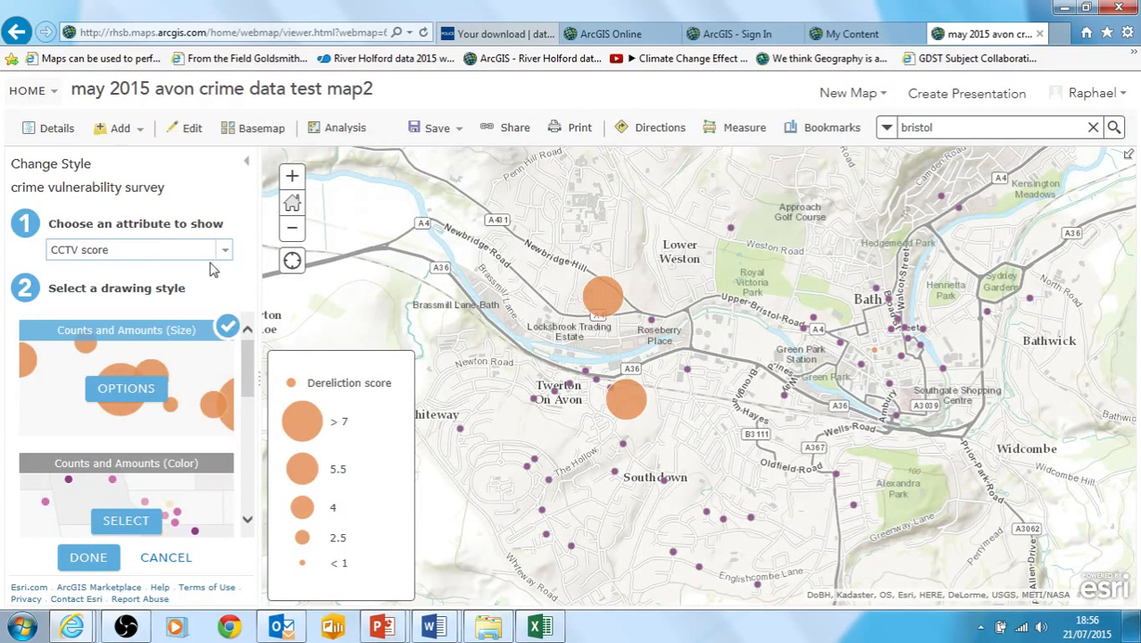
click(225, 256)
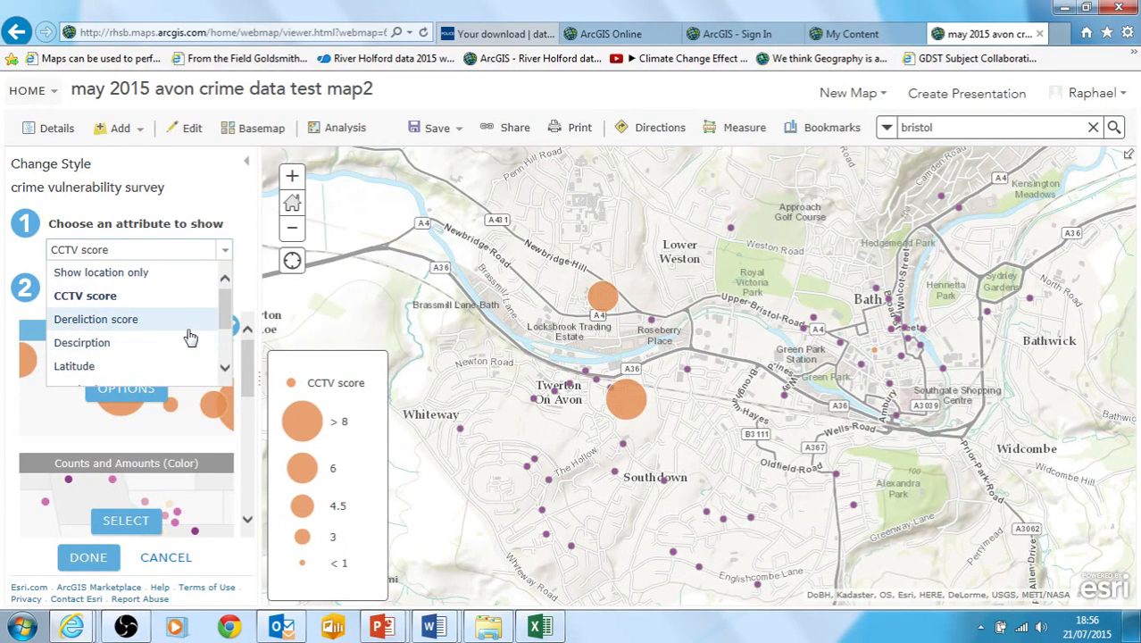
scroll(228, 328, down, 1)
scroll(229, 328, down, 2)
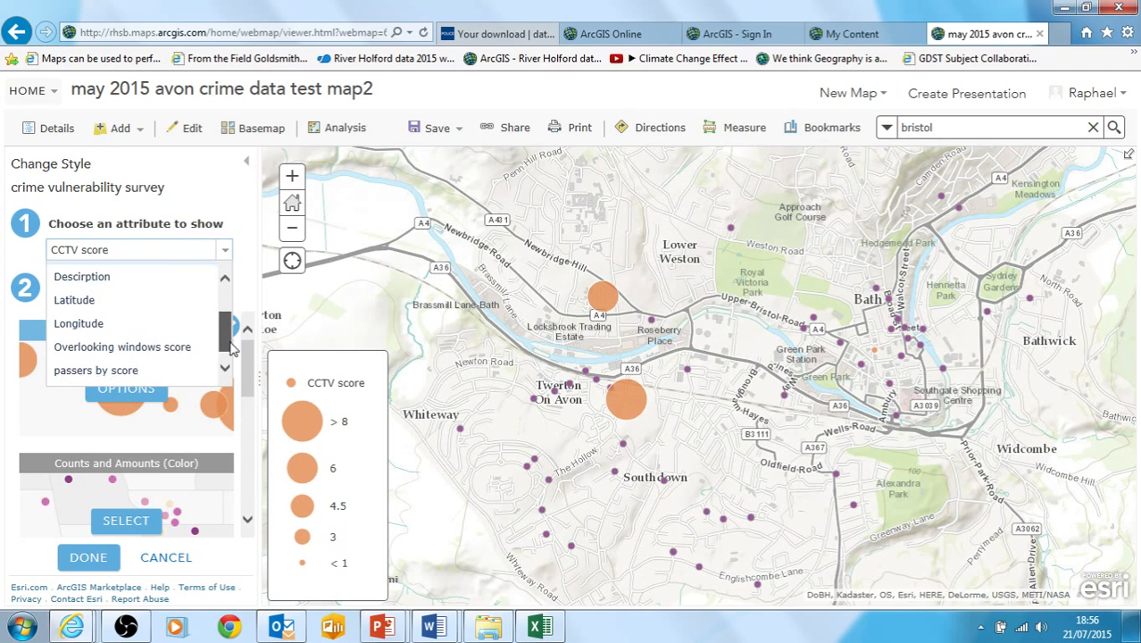
click(175, 348)
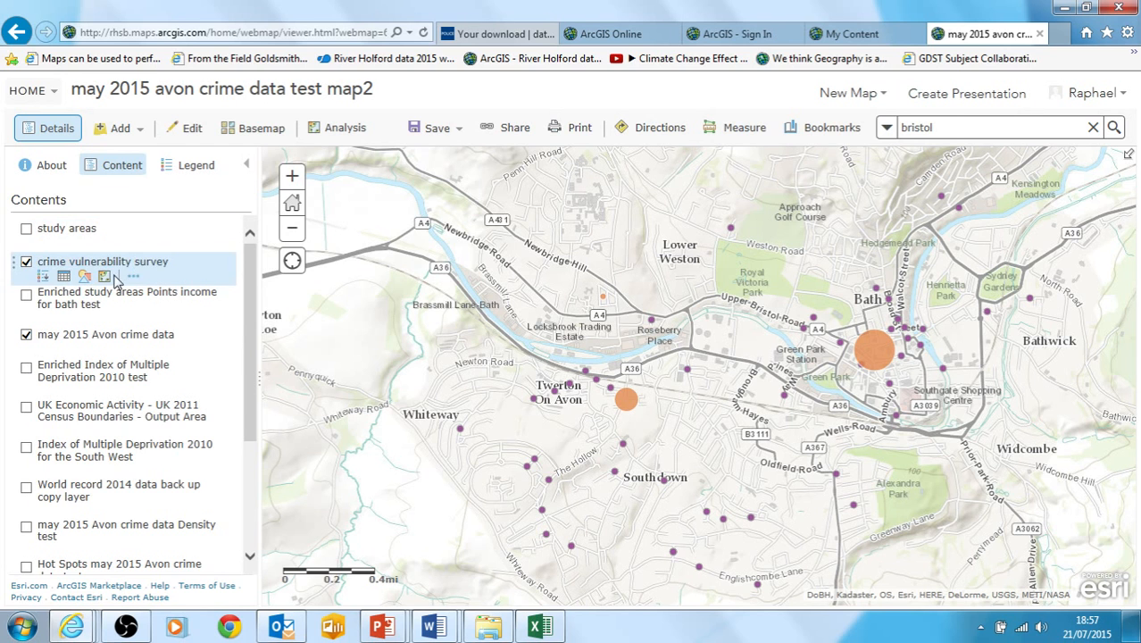
Step: Save the crime map with the restyled survey layer under its existing name
click(134, 277)
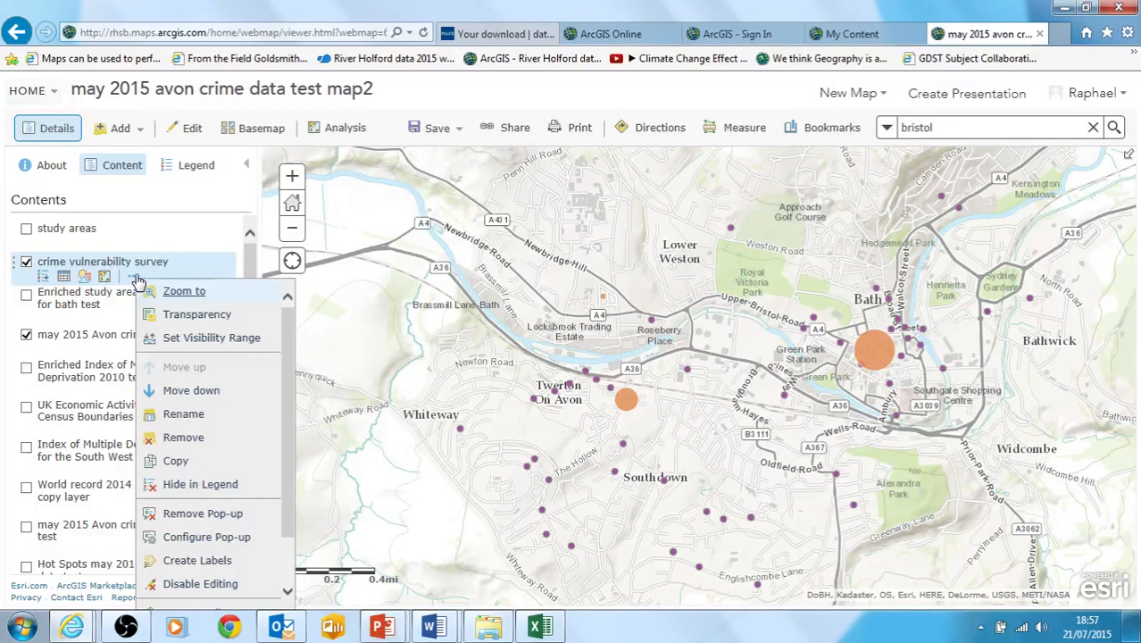
click(443, 133)
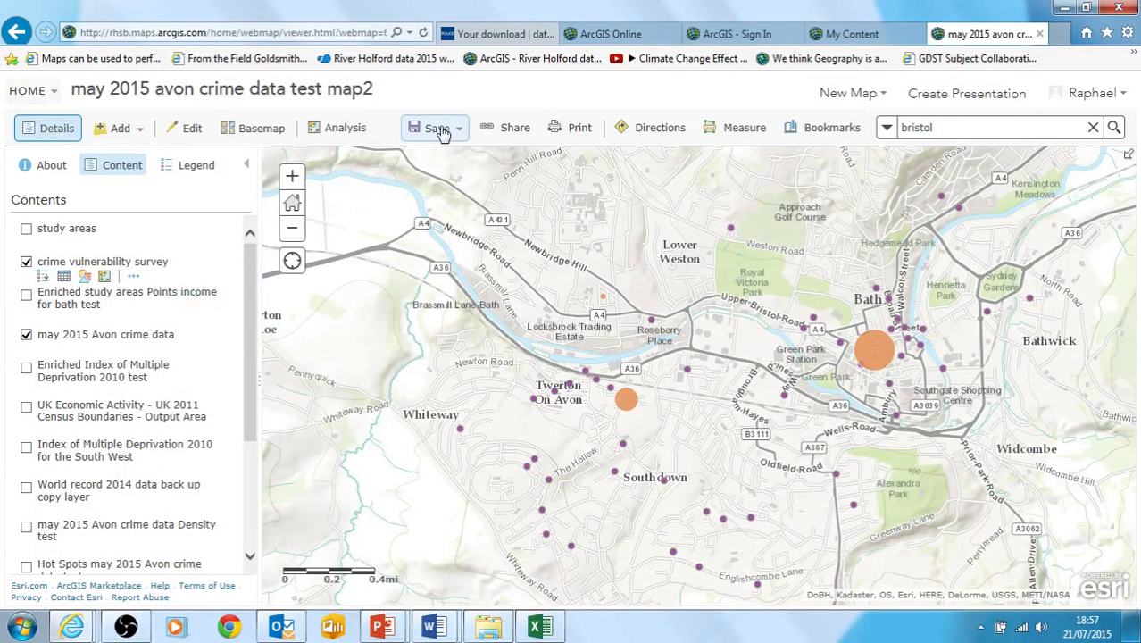
click(441, 131)
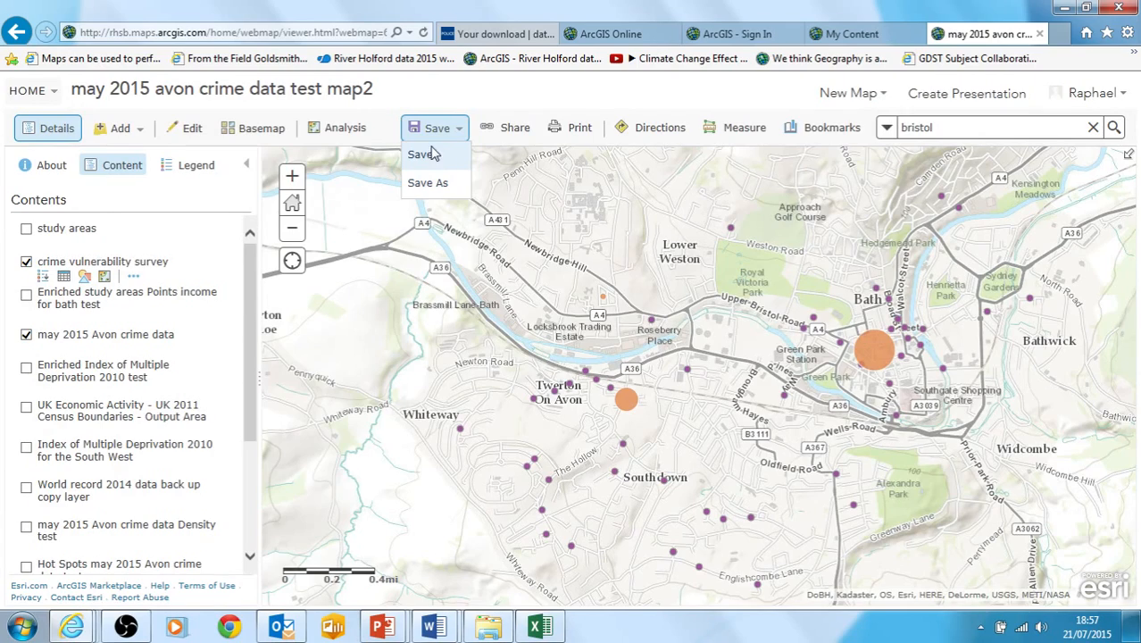
click(432, 153)
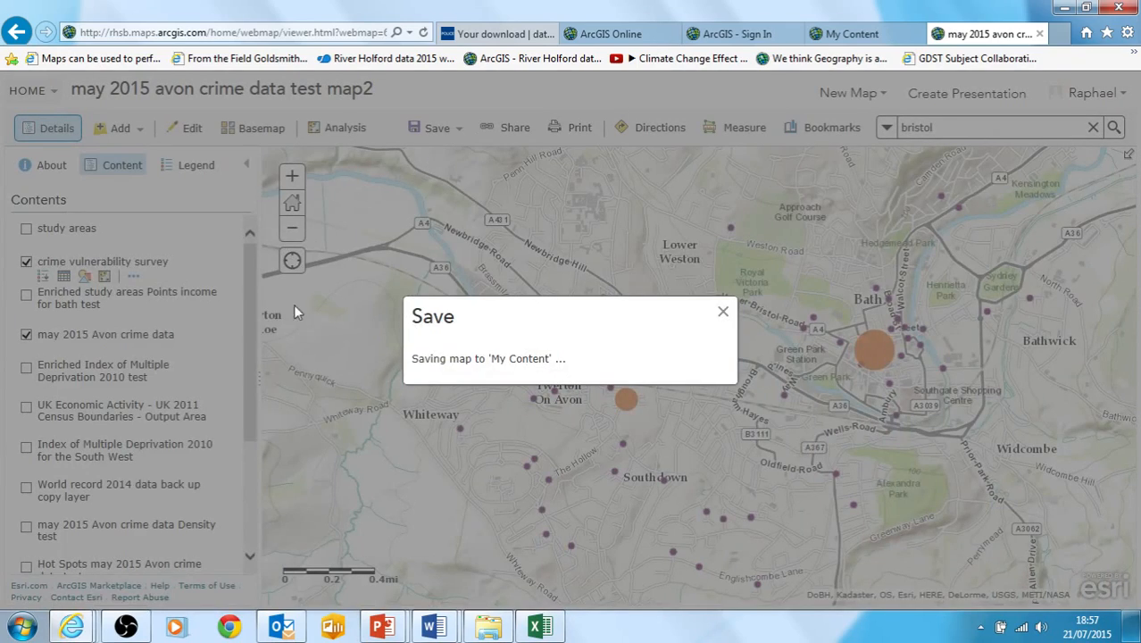
Step: Start saving the crime vulnerability survey layer as its own item, titled "crime vulnerability survey data collection"
scroll(243, 268, down, 3)
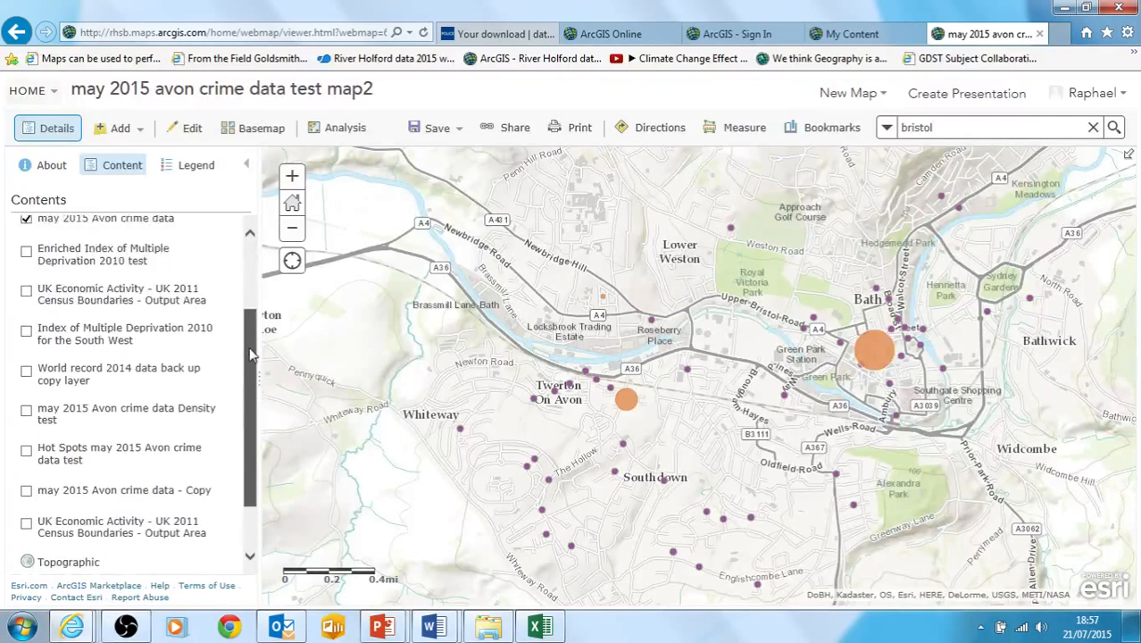
scroll(243, 267, up, 3)
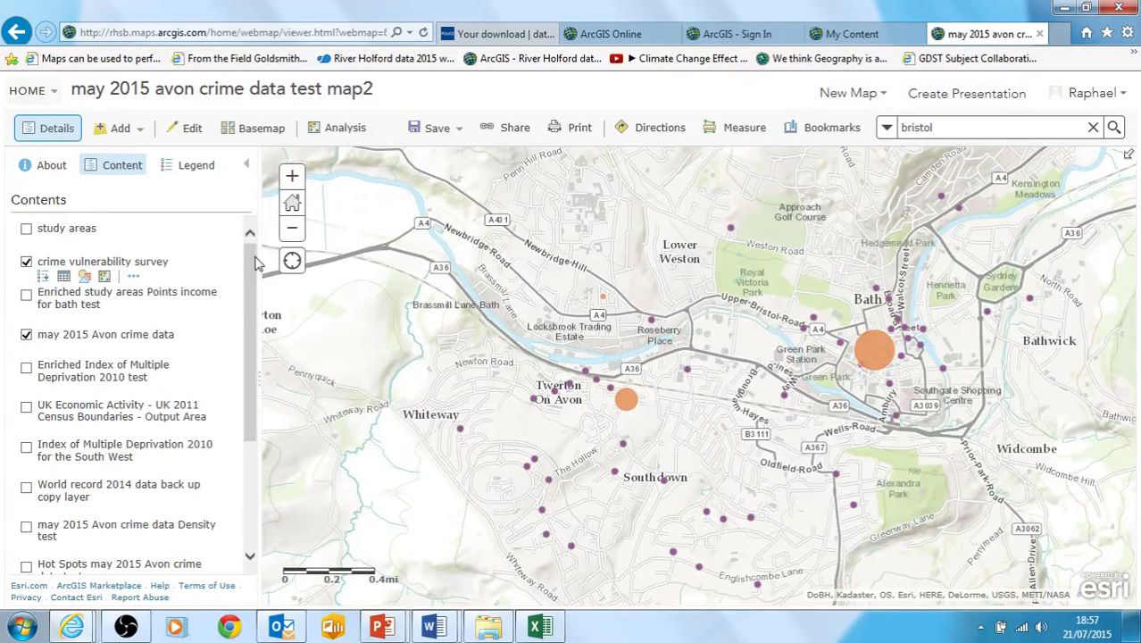
click(134, 279)
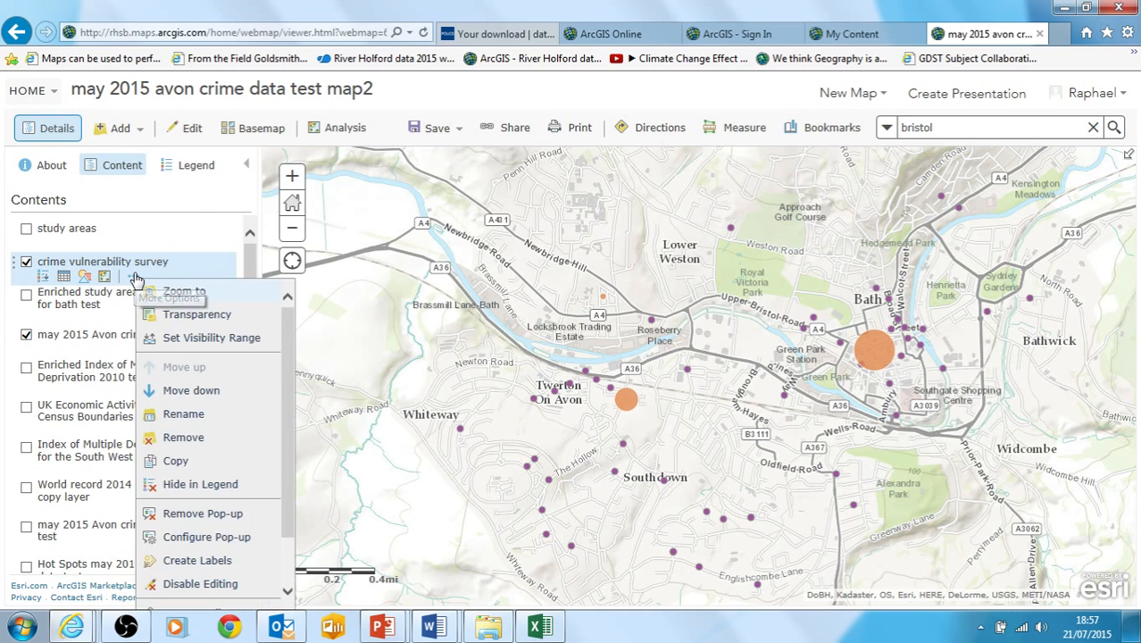
mouse_move(287, 349)
drag(286, 346, 287, 366)
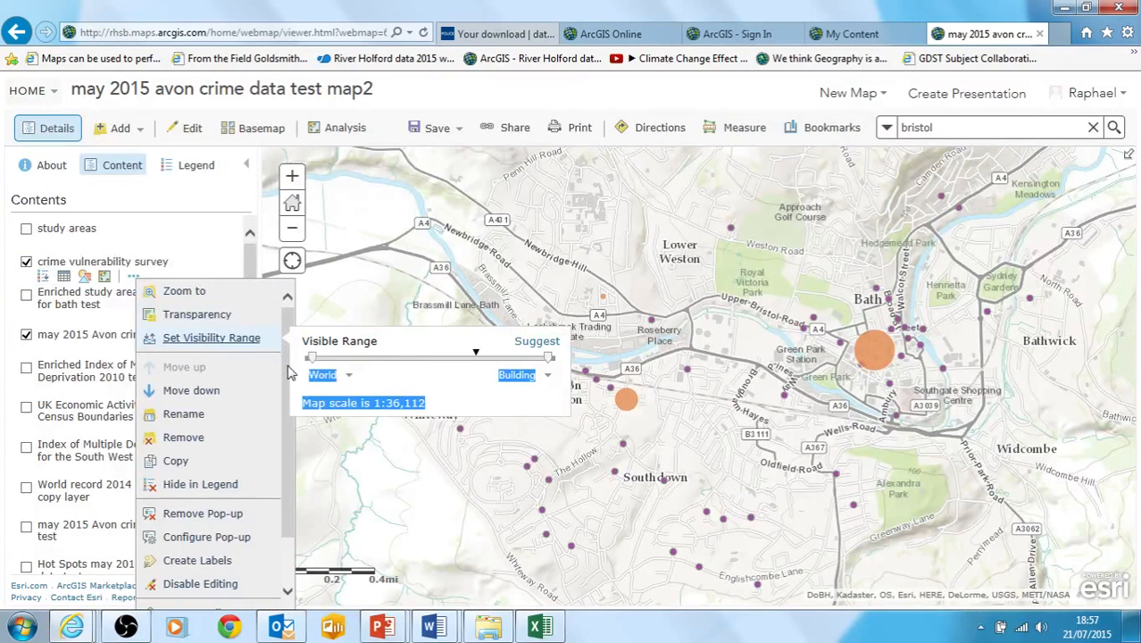
drag(287, 453, 298, 550)
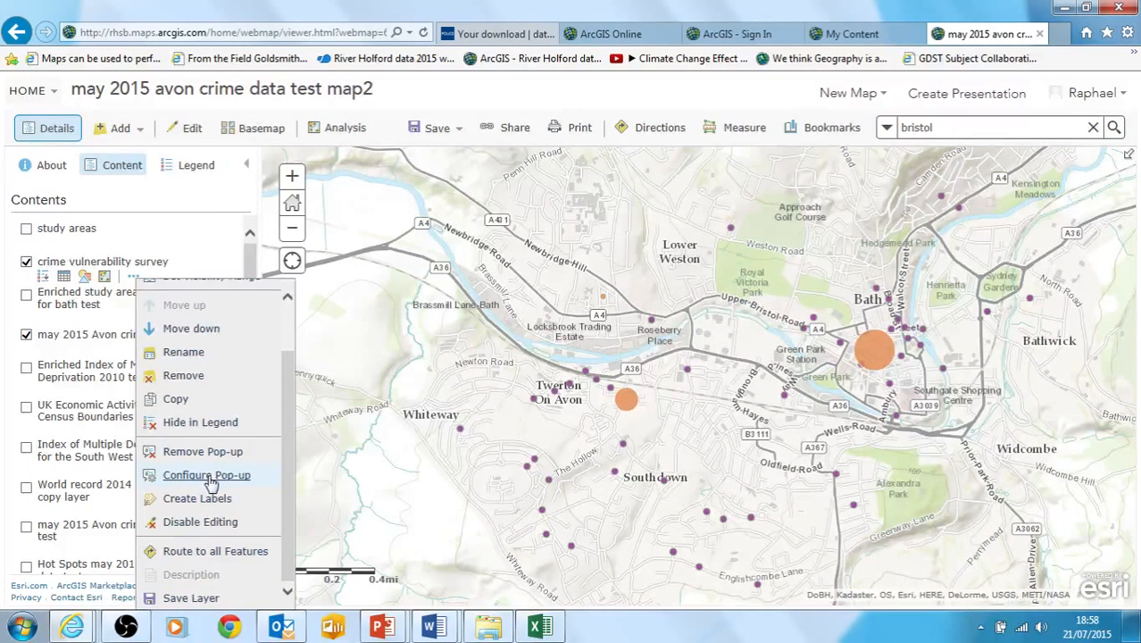
click(194, 600)
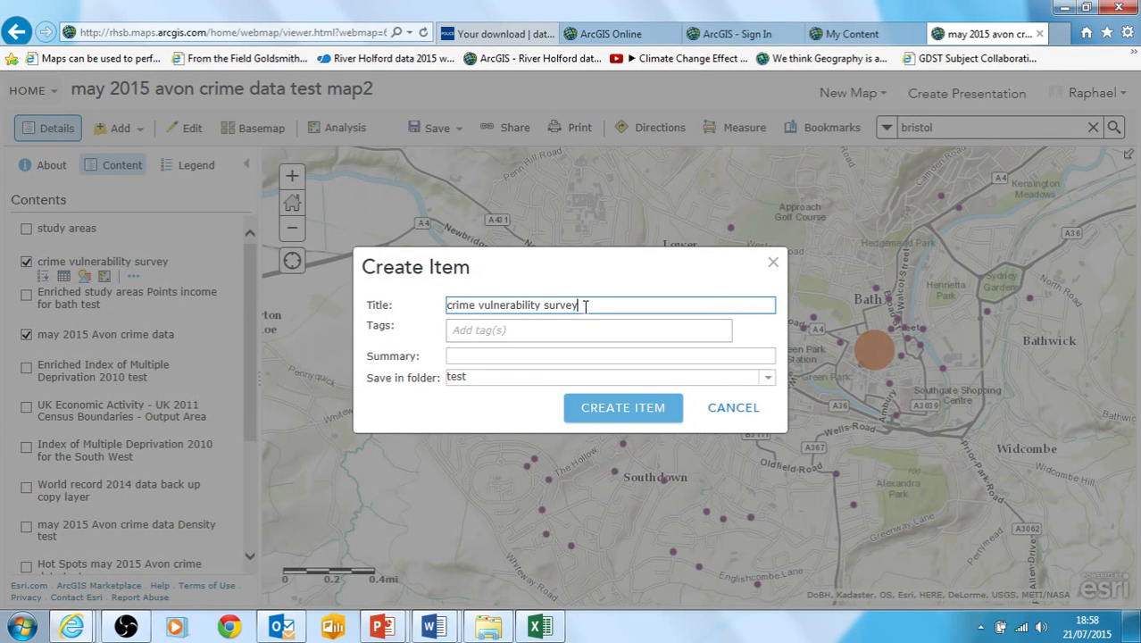
drag(584, 305, 506, 307)
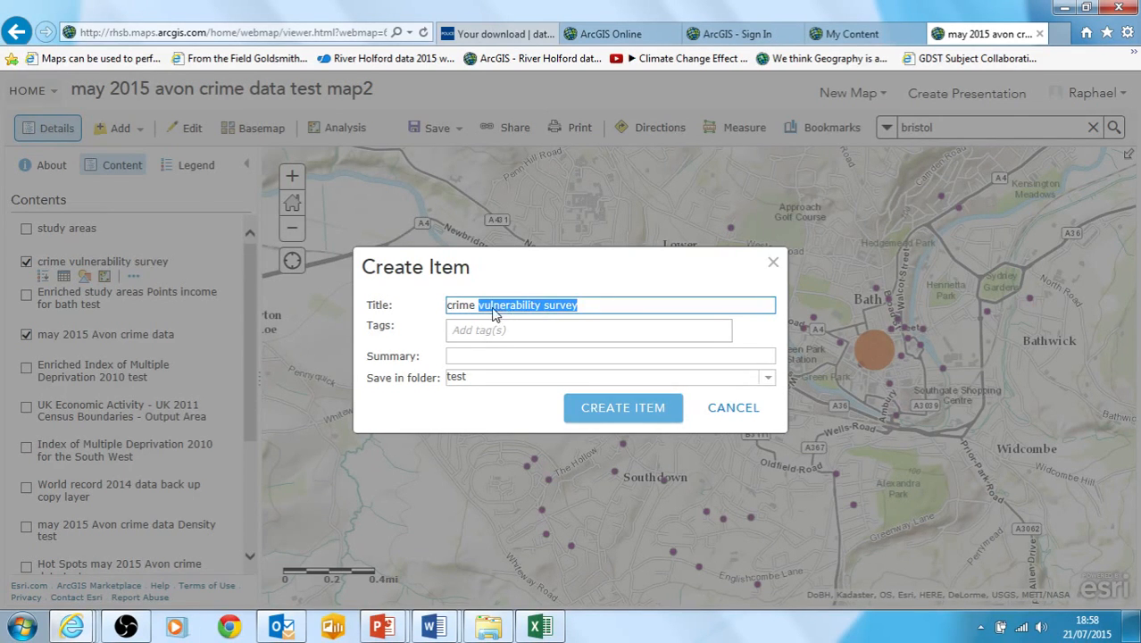
click(489, 306)
Step: Tag the new layer item with "crime data" and "test"
click(562, 333)
text(cri)
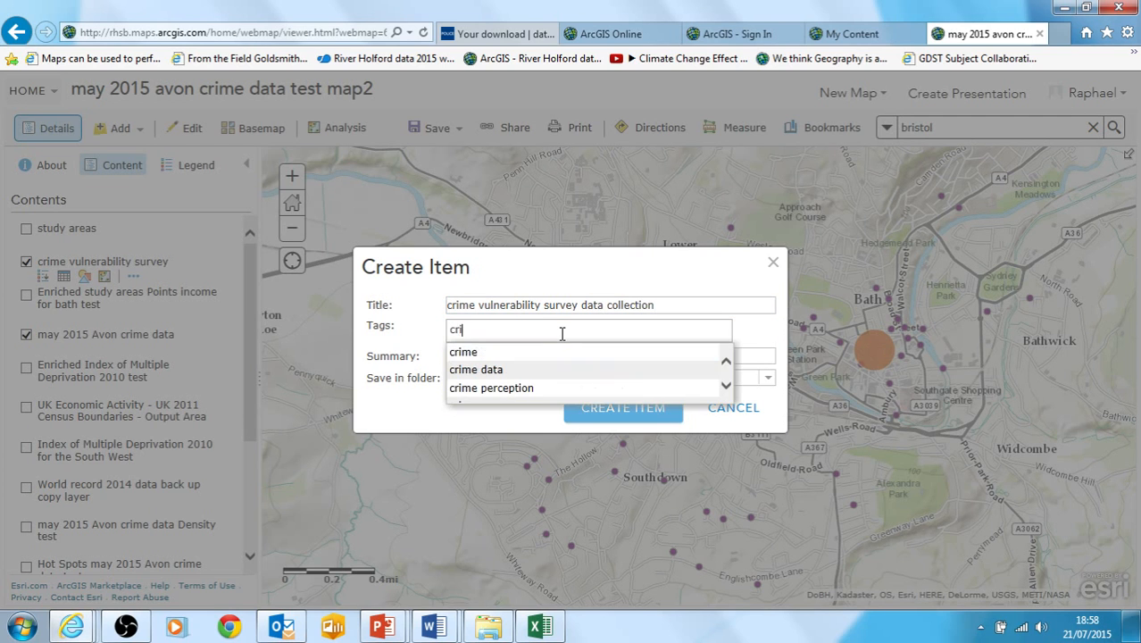
text(me data)
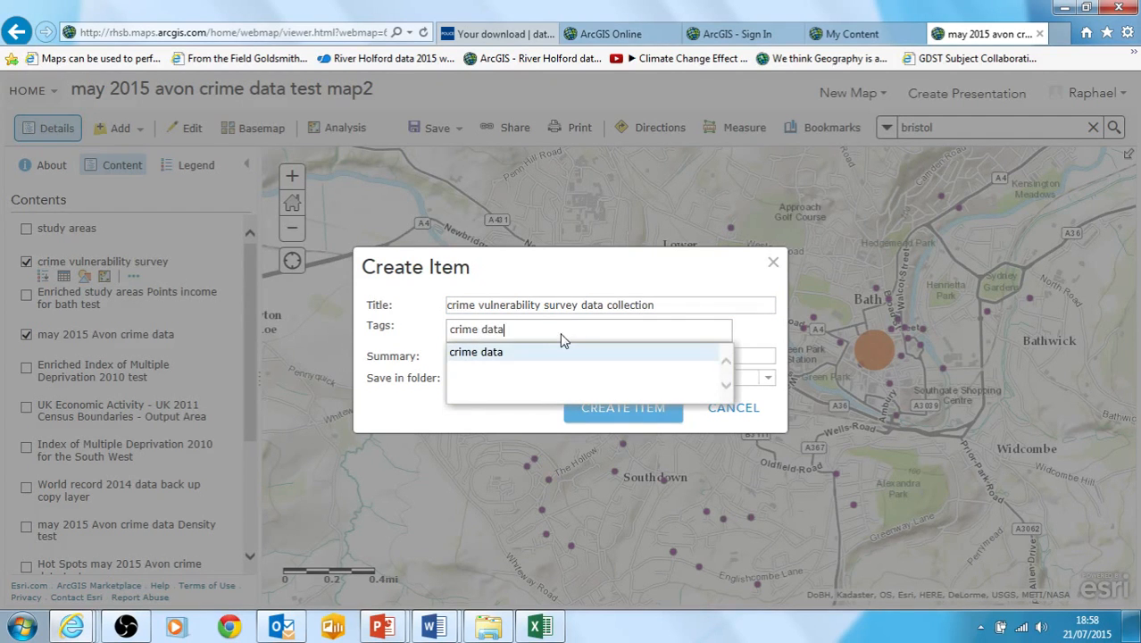
key(Return)
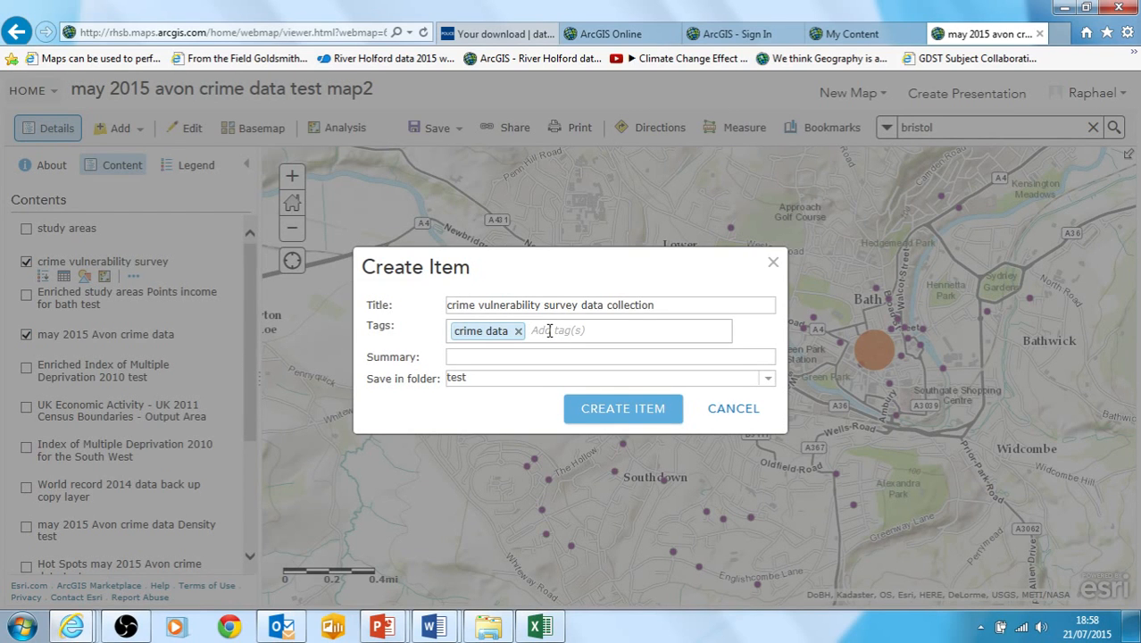
text(test)
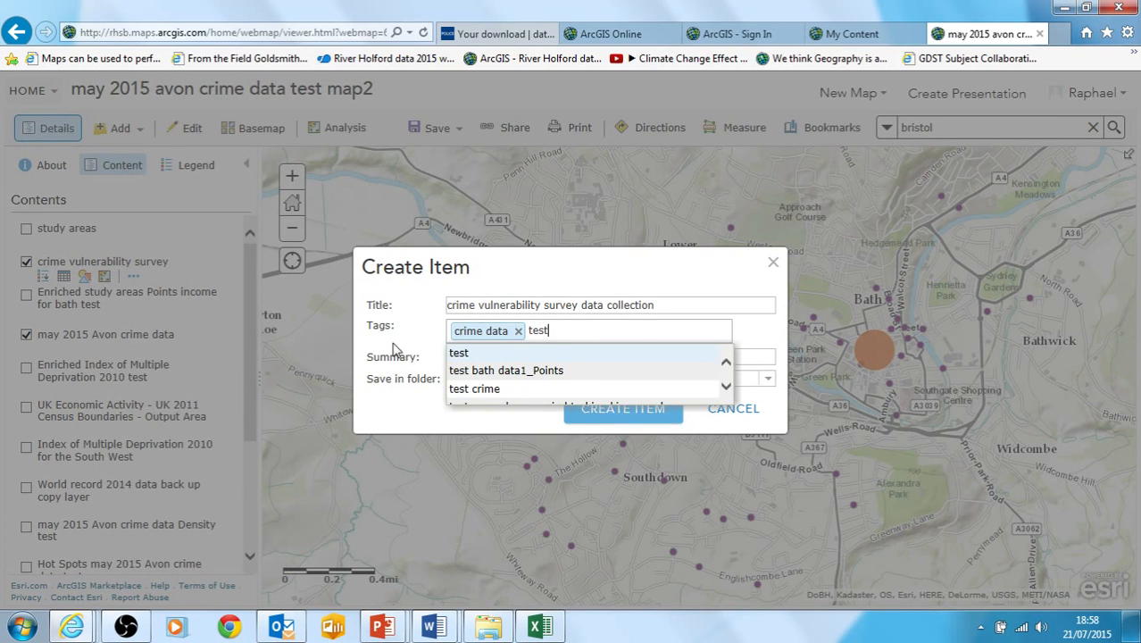
key(Return)
Step: Enter the summary "My crime vulerability survery" and create the item in the test folder
click(464, 355)
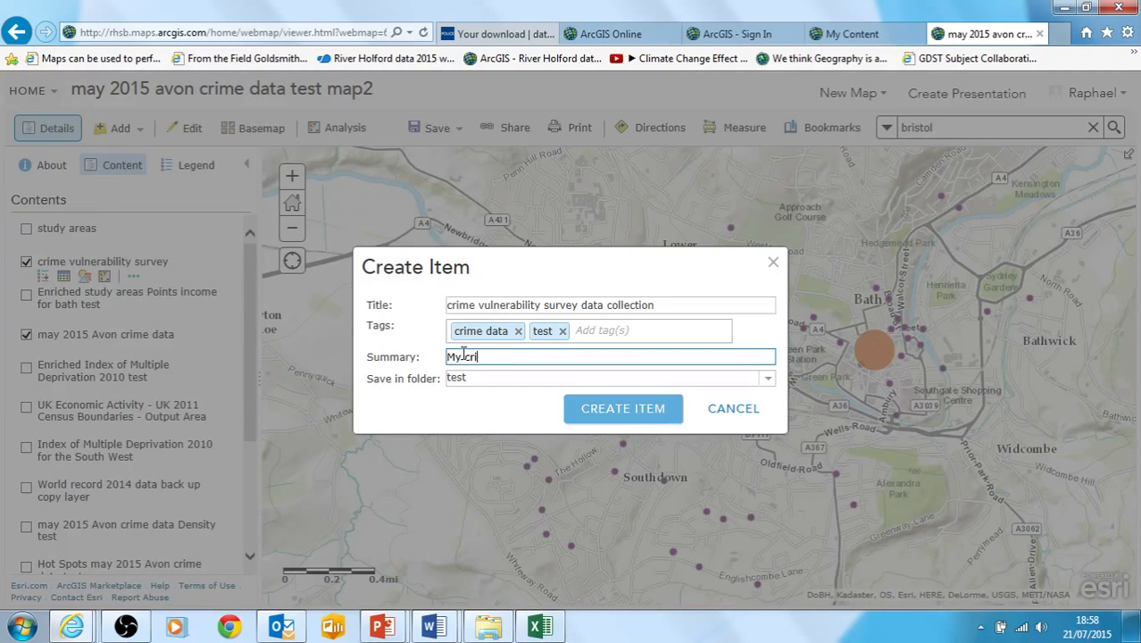
text(My crime vulerability survery)
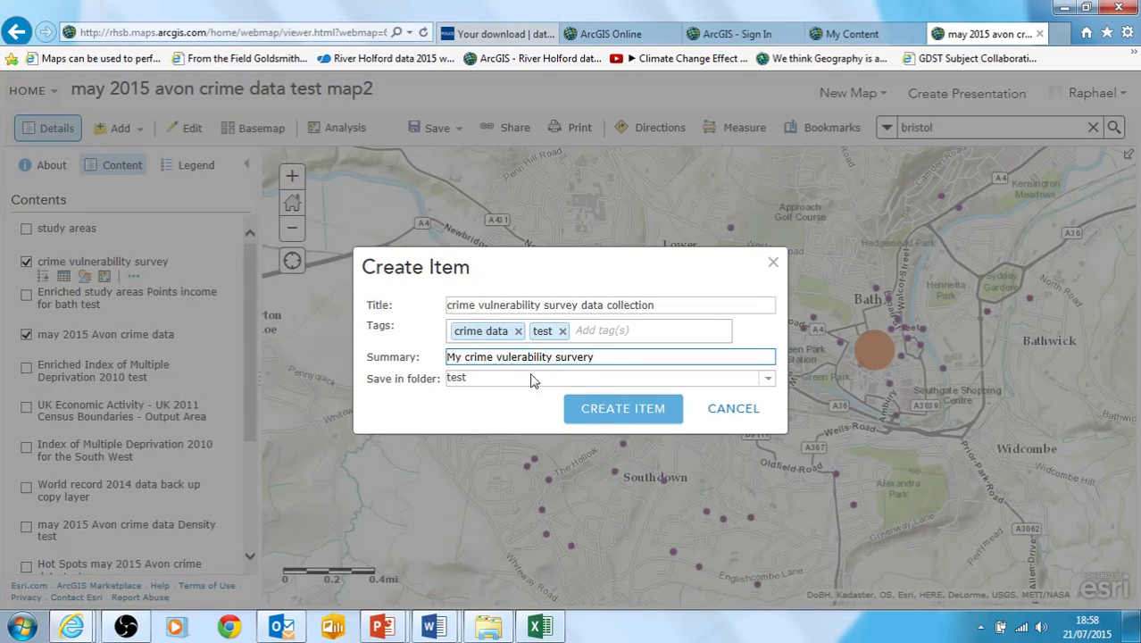
click(759, 384)
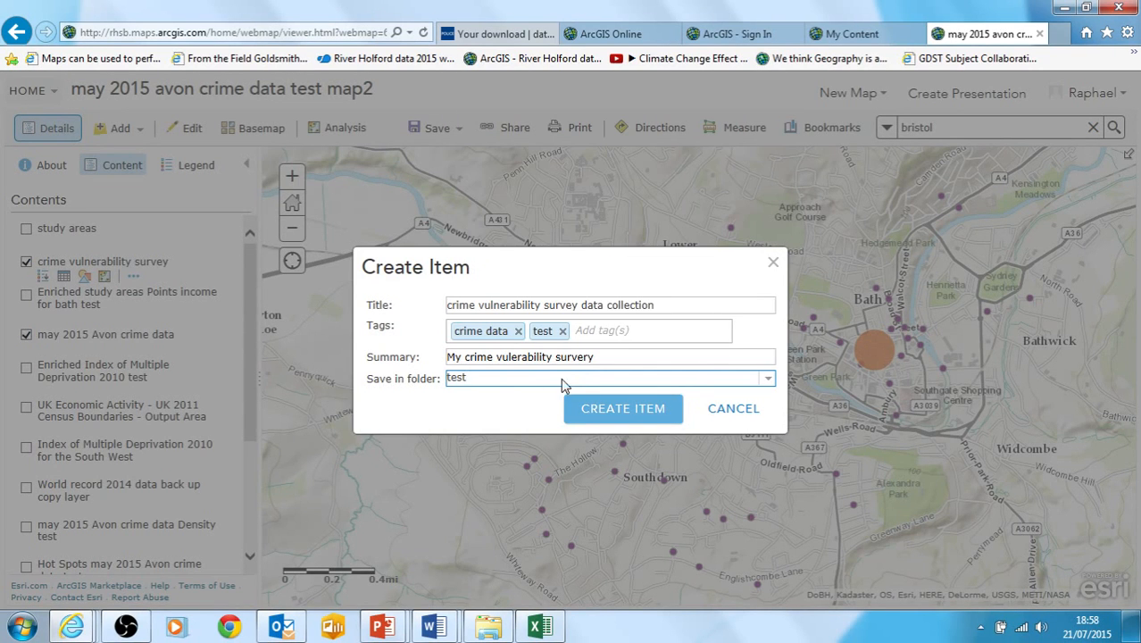
click(610, 406)
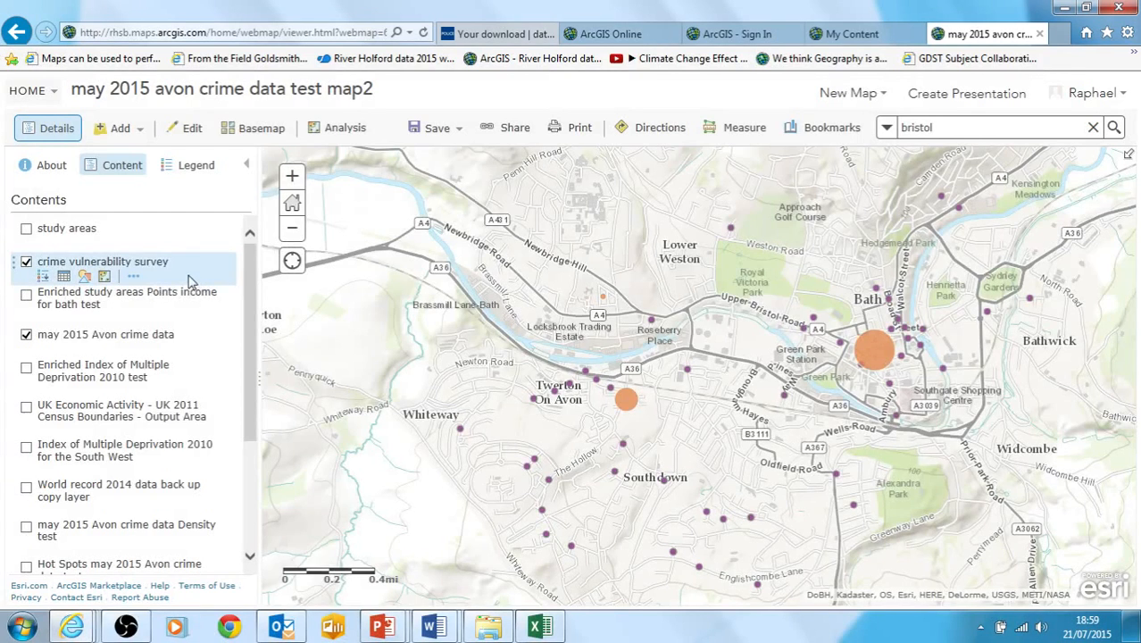
Step: Open the item details of the crime vulnerability survey layer and look over its description and properties
click(134, 278)
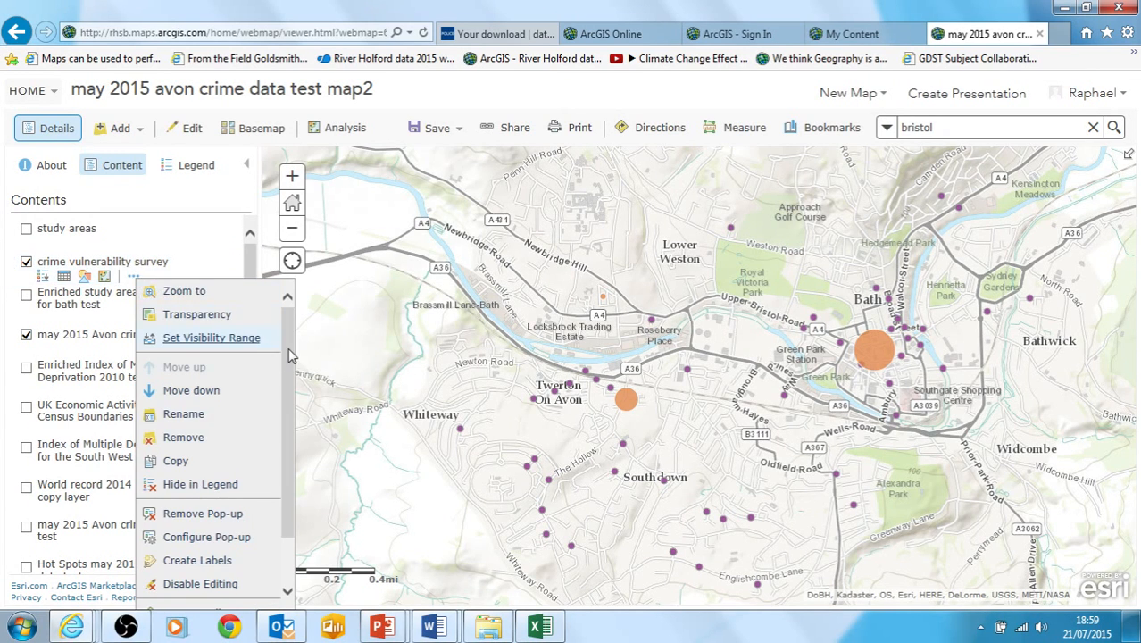
scroll(288, 357, down, 2)
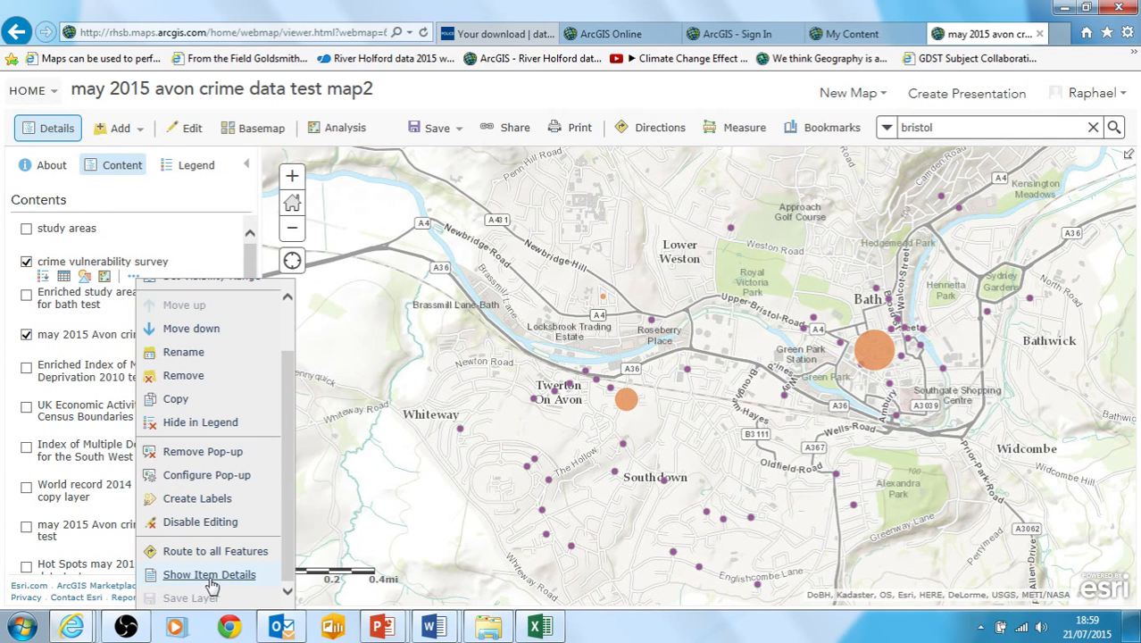
click(212, 576)
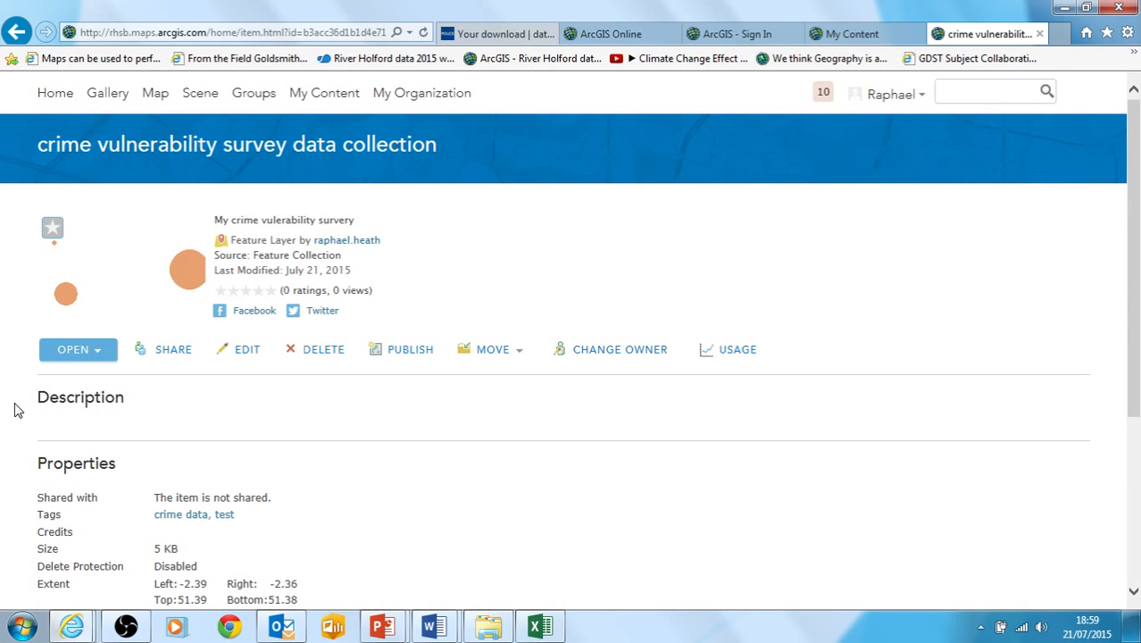
scroll(13, 406, down, 2)
scroll(13, 402, up, 2)
Step: Share the crime vulnerability survey data collection item with Everyone (public)
click(175, 351)
click(423, 263)
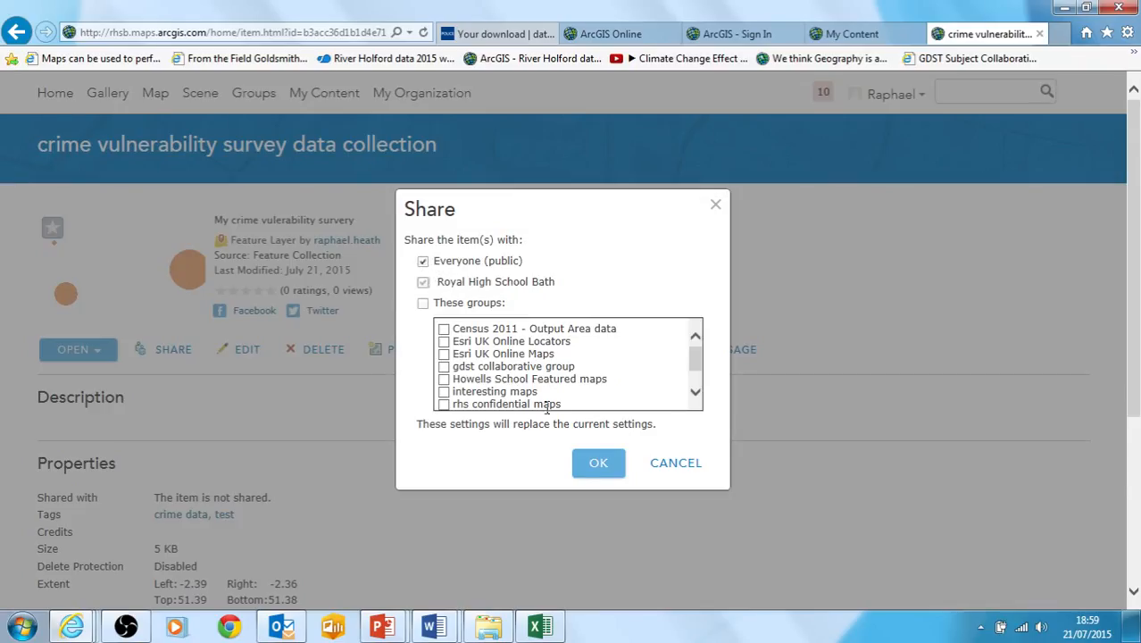
click(594, 465)
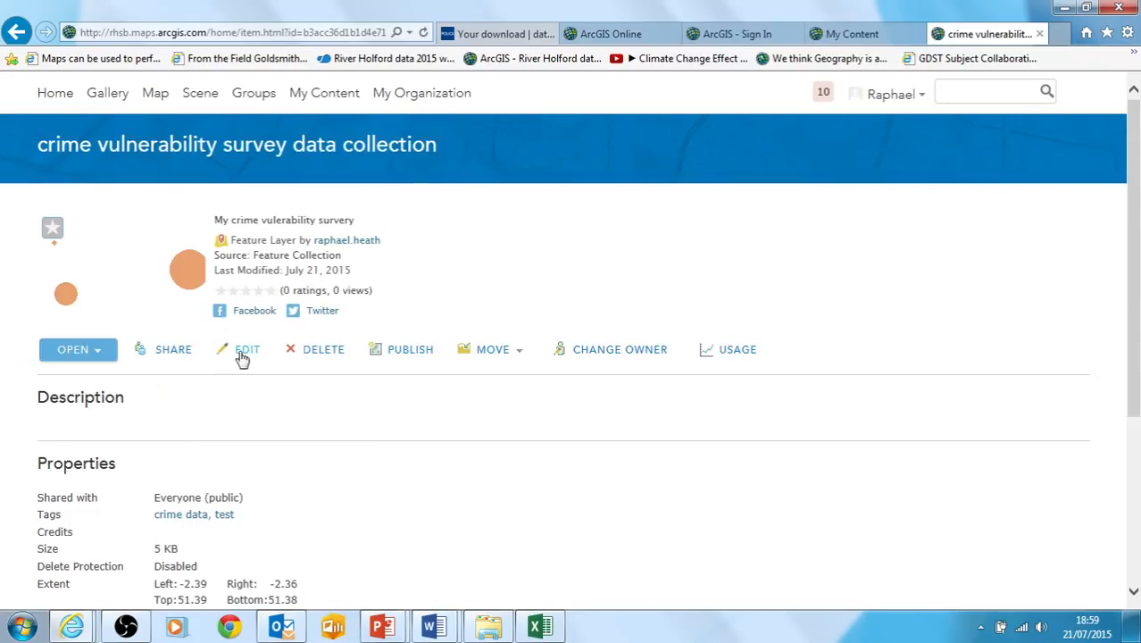
Step: Review the item's editable title, summary, description, use constraints and properties, and save the details without edits
click(243, 357)
drag(1134, 236, 1126, 610)
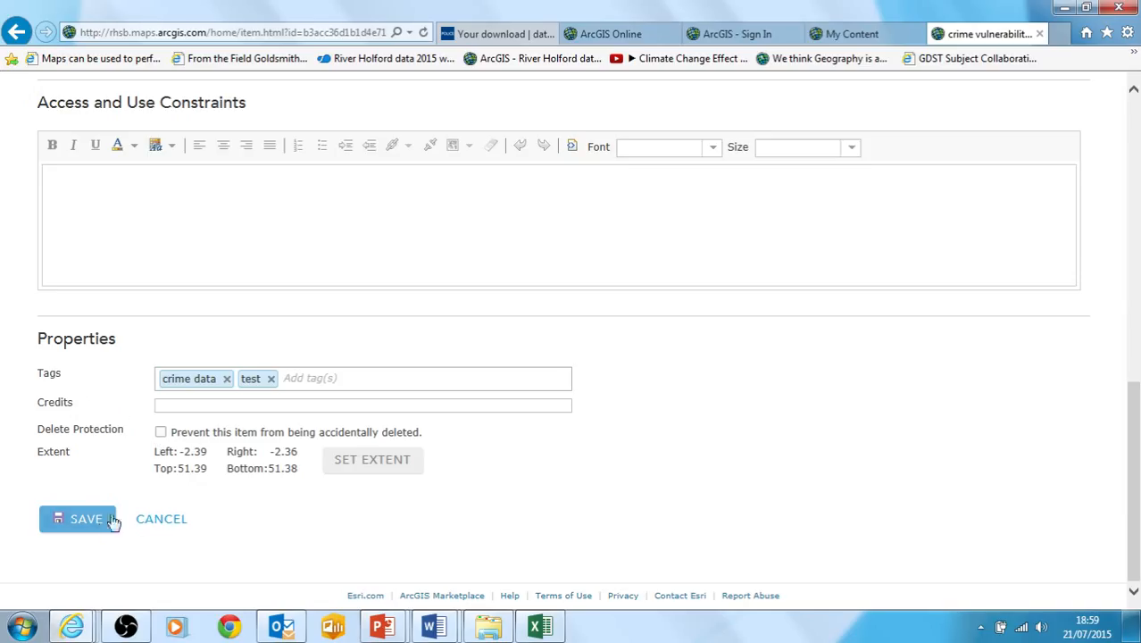
scroll(873, 504, up, 10)
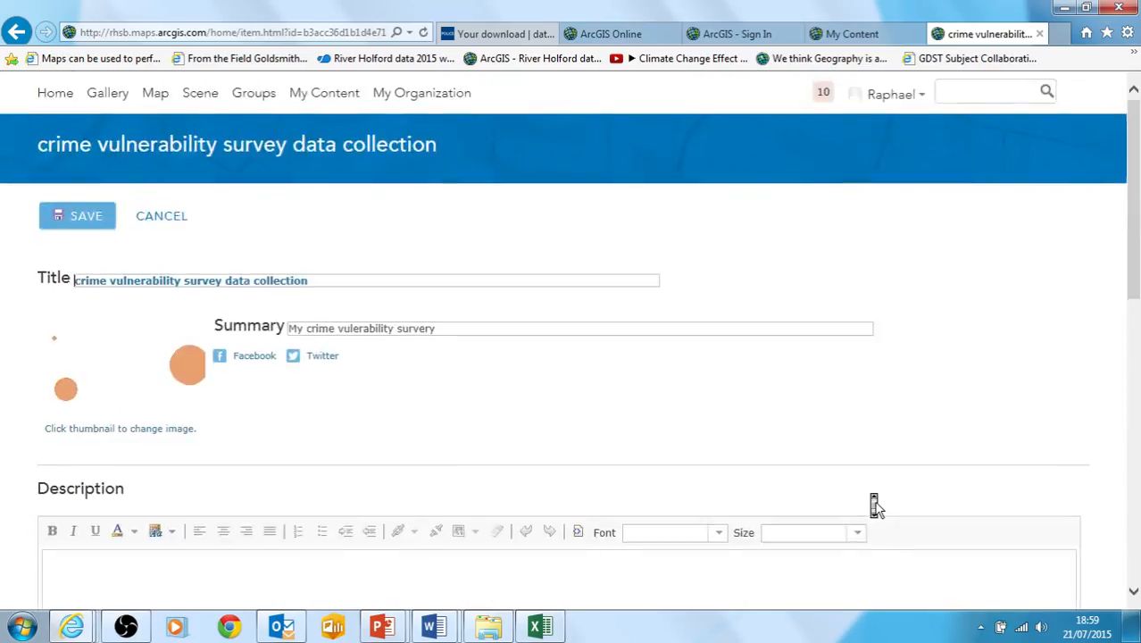
scroll(875, 505, down, 10)
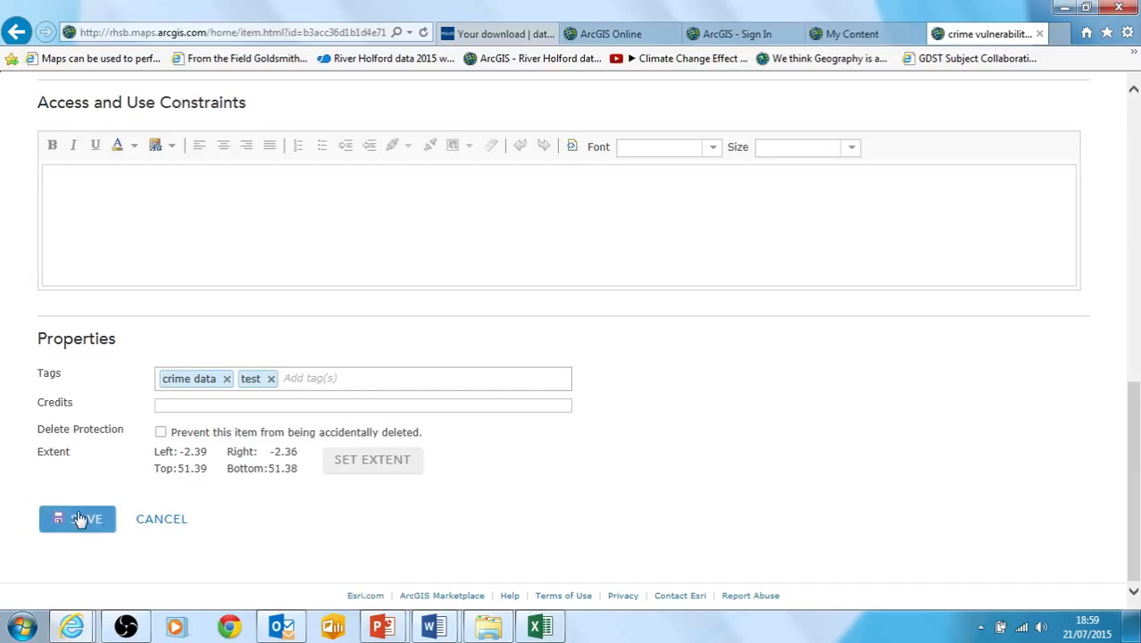
click(80, 518)
scroll(214, 419, up, 5)
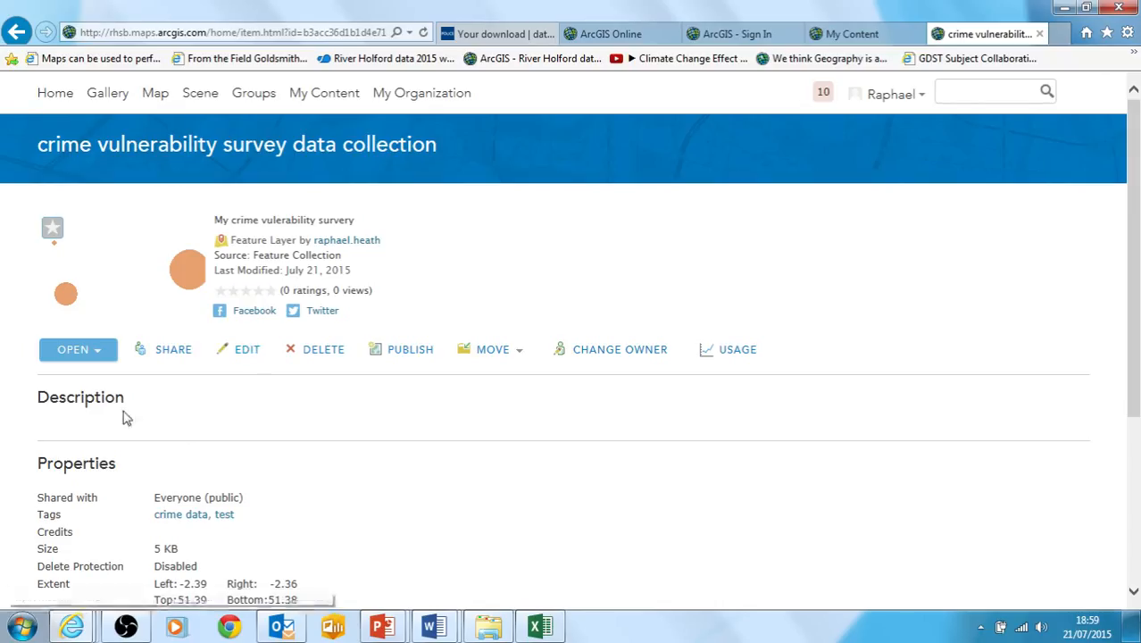
click(241, 353)
scroll(777, 535, down, 10)
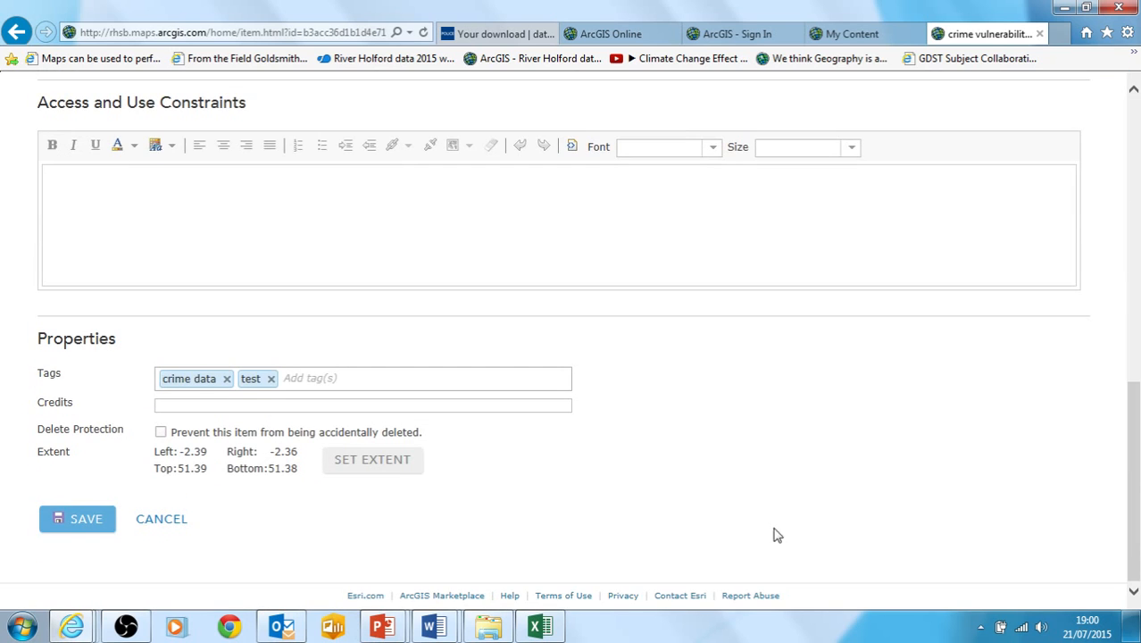
click(84, 526)
scroll(167, 490, up, 5)
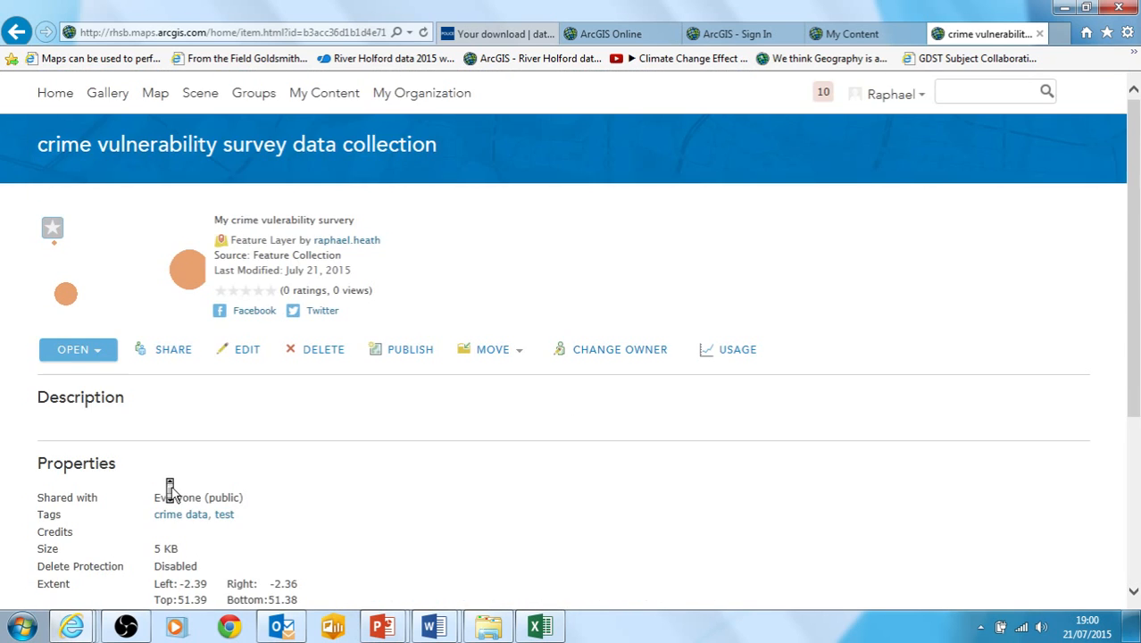
Step: Check the item's options for adding the layer to a map, and open the layer in the map viewer
scroll(169, 490, down, 1)
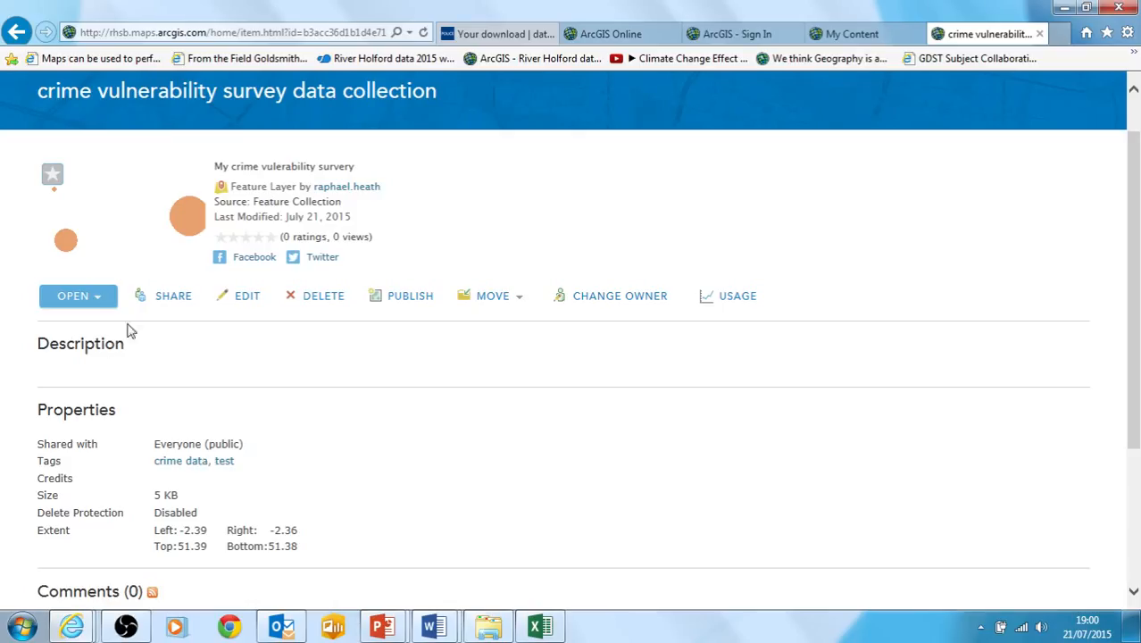
scroll(342, 423, up, 1)
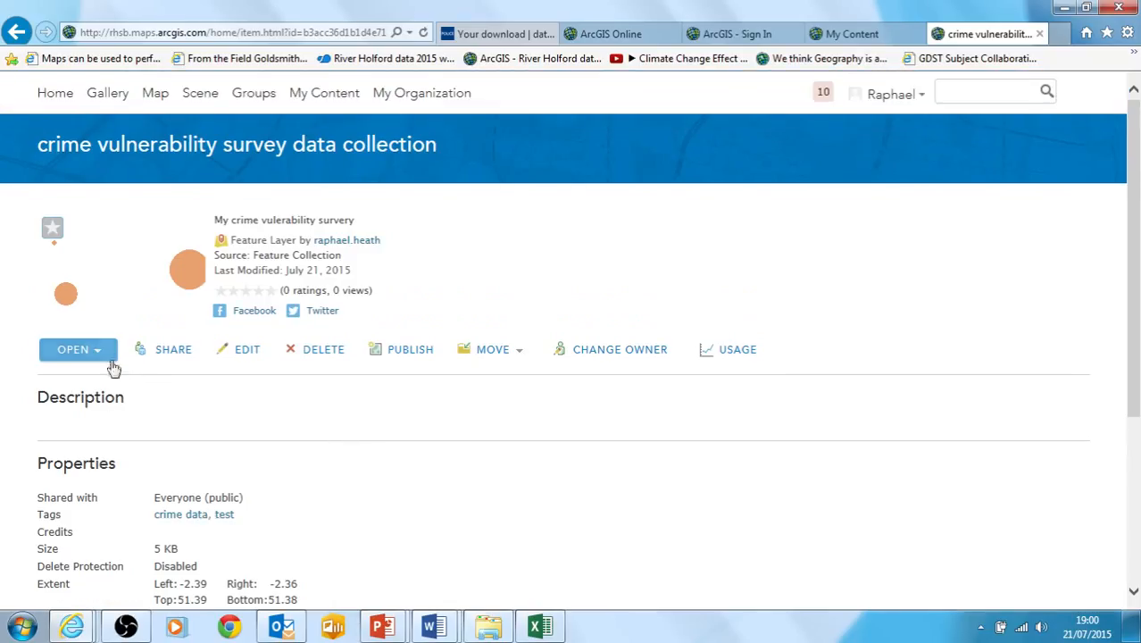
click(105, 353)
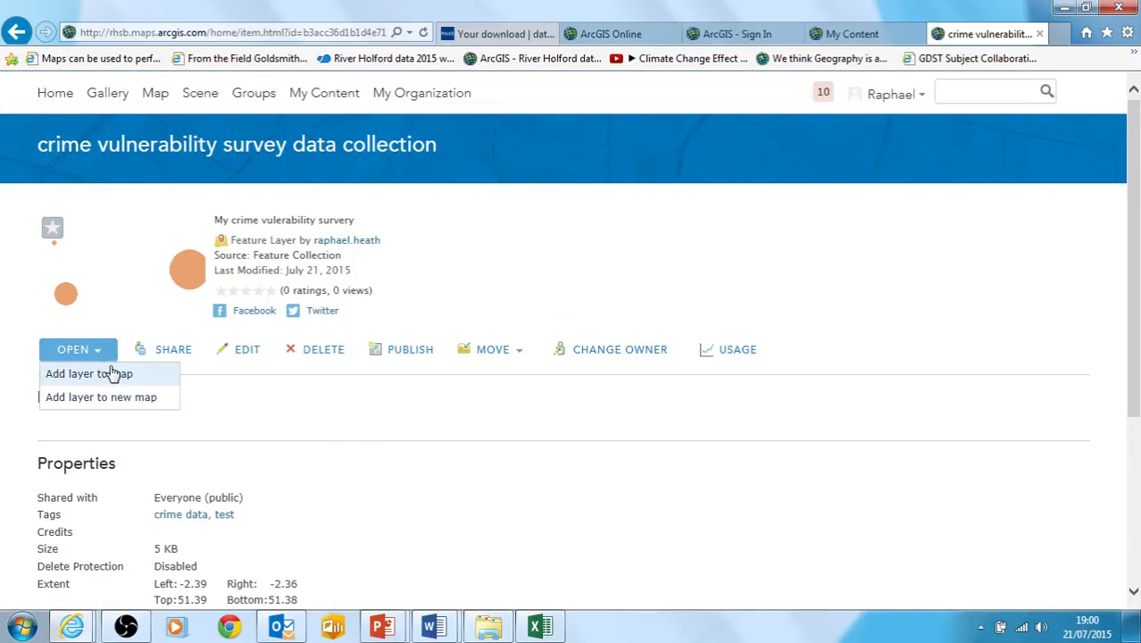
click(340, 446)
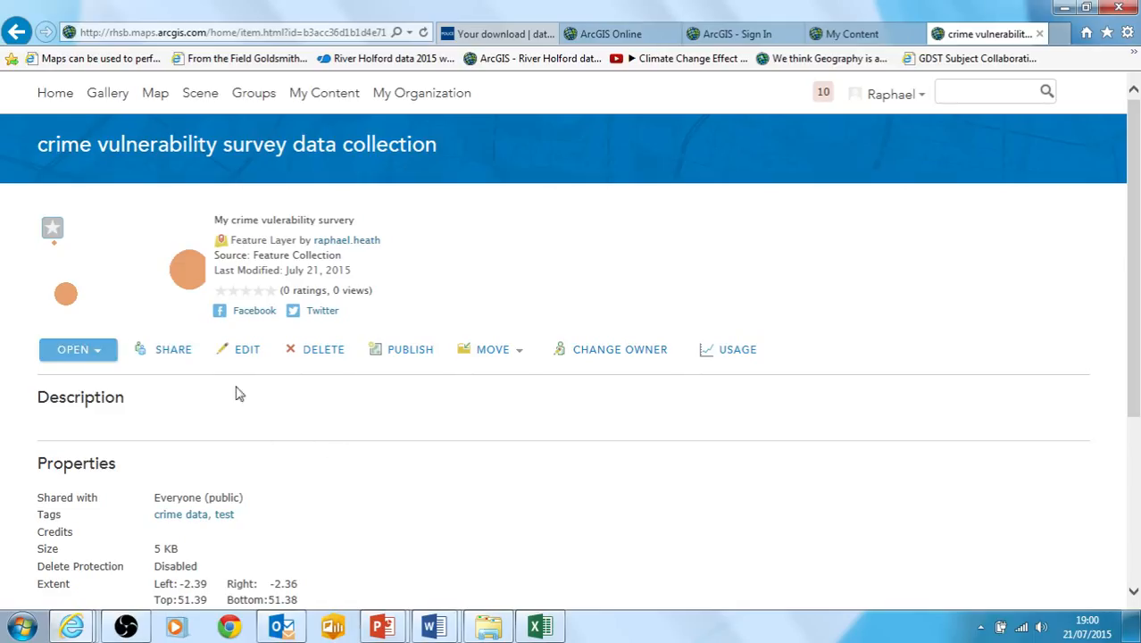
click(120, 296)
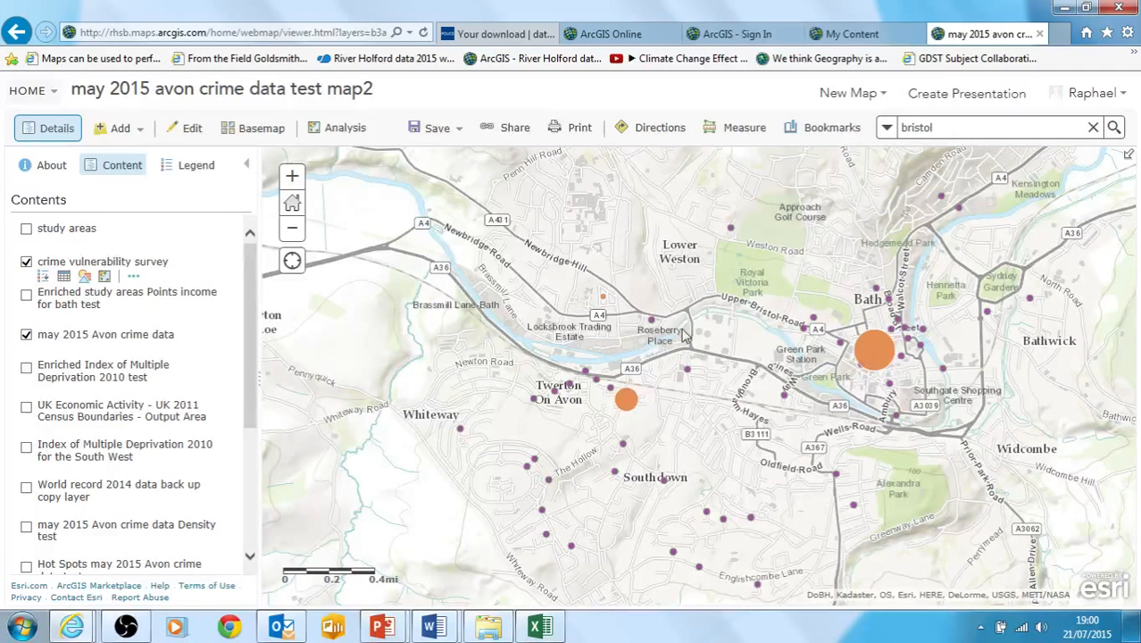
Step: Examine the survey scores of the large point in central Bath, and go to My Content
click(882, 355)
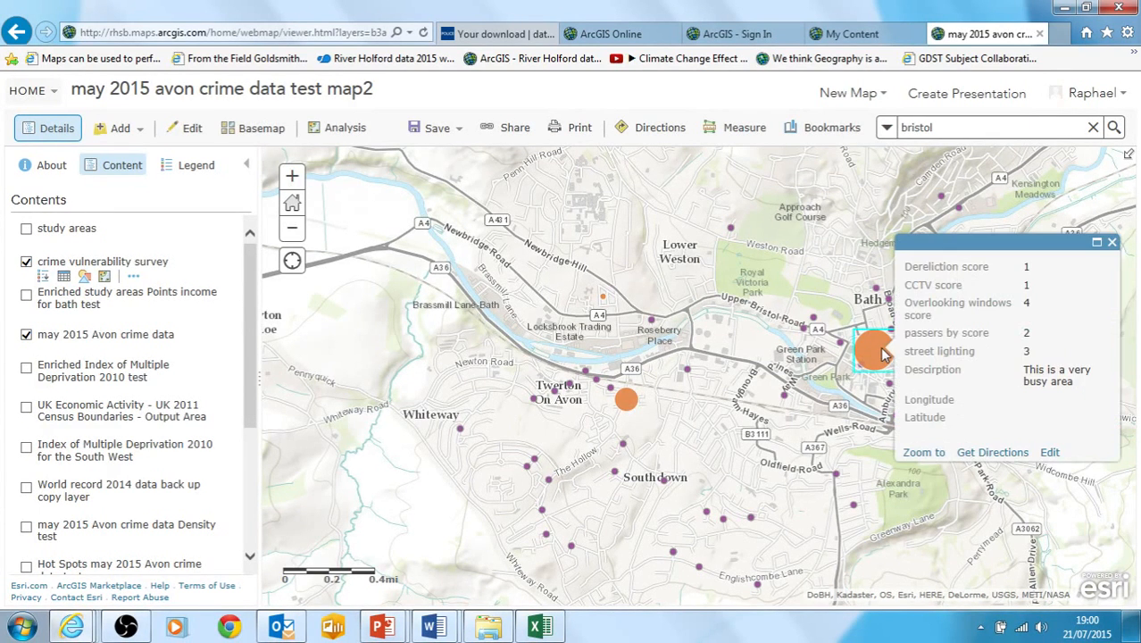
click(1112, 243)
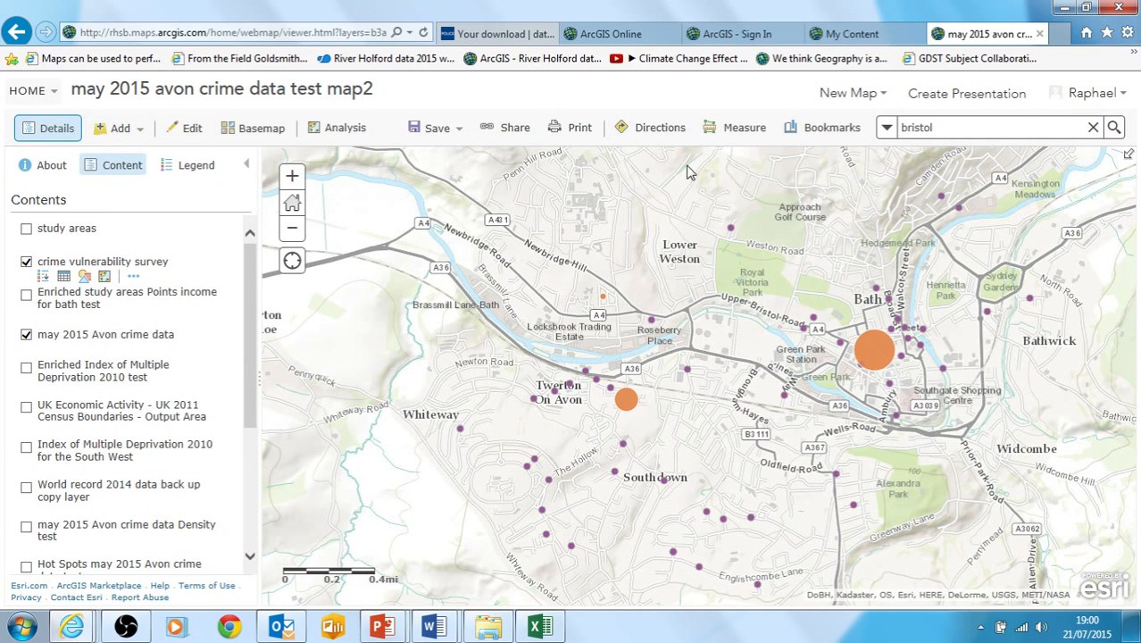
click(27, 91)
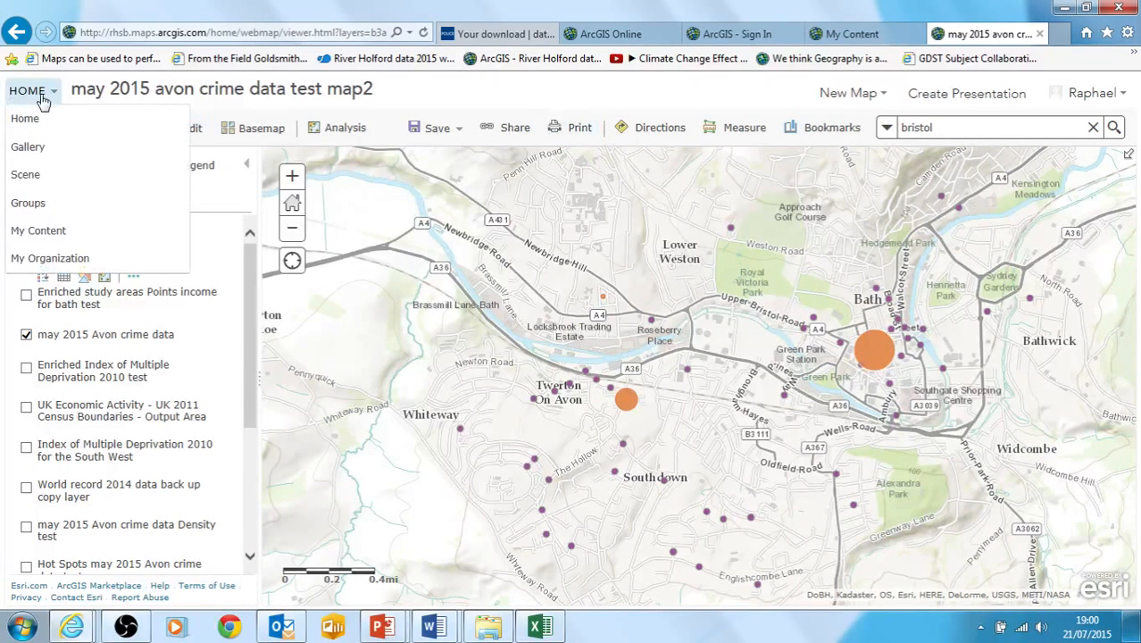
click(59, 237)
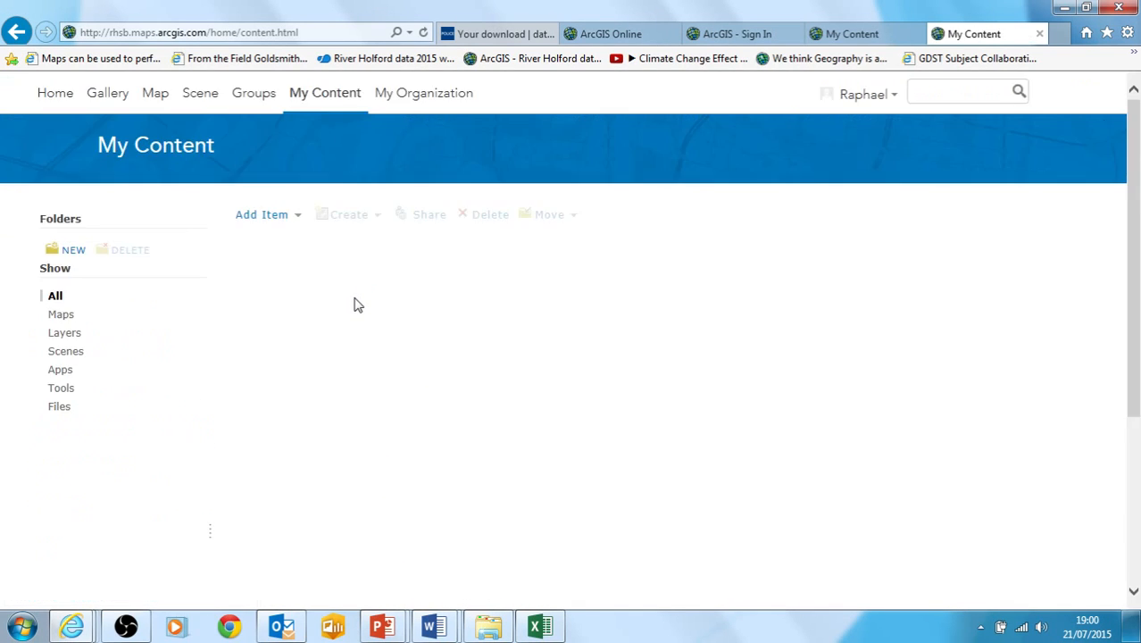
Step: Start adding an item from the computer and choose the crime vulnerability survey file in the RGS example crime data folder
scroll(585, 306, down, 2)
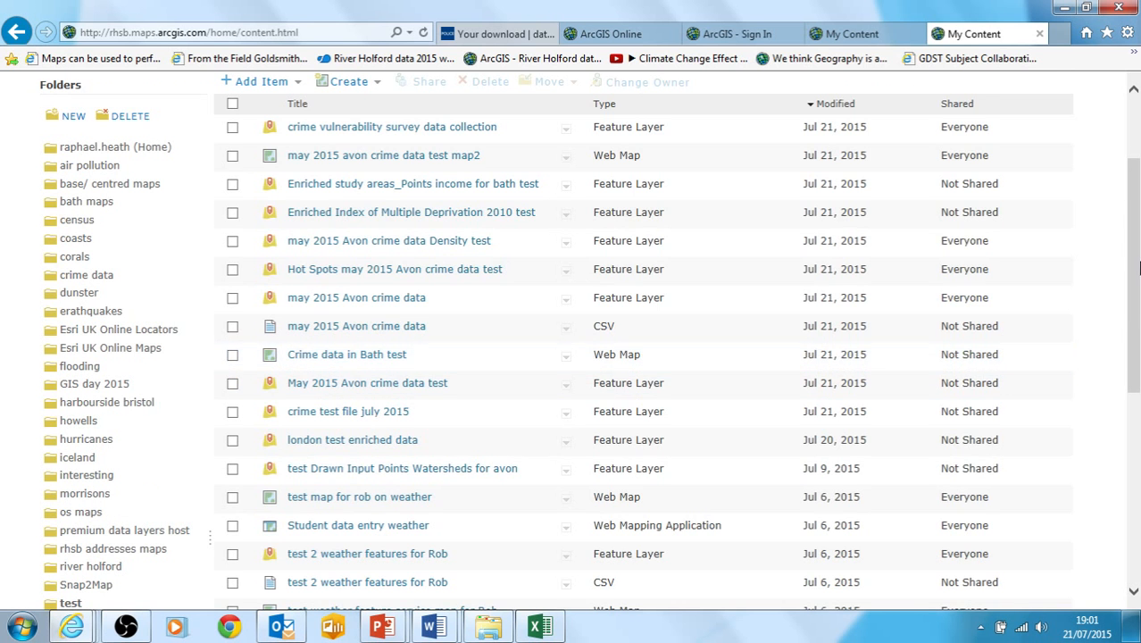
scroll(672, 374, down, 3)
scroll(672, 375, up, 5)
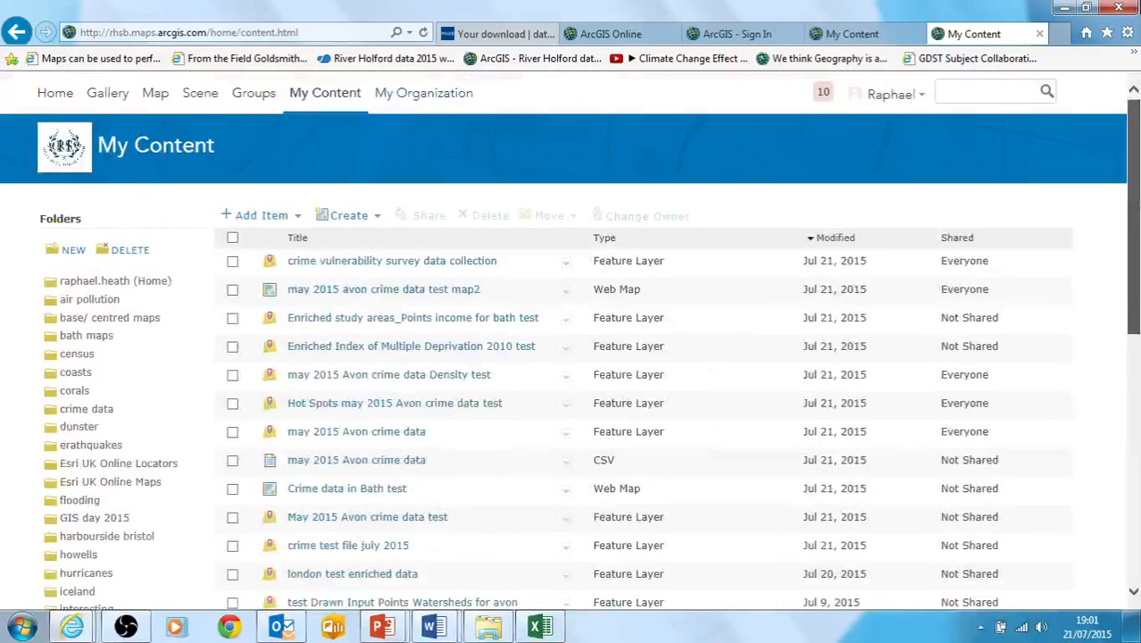
click(275, 216)
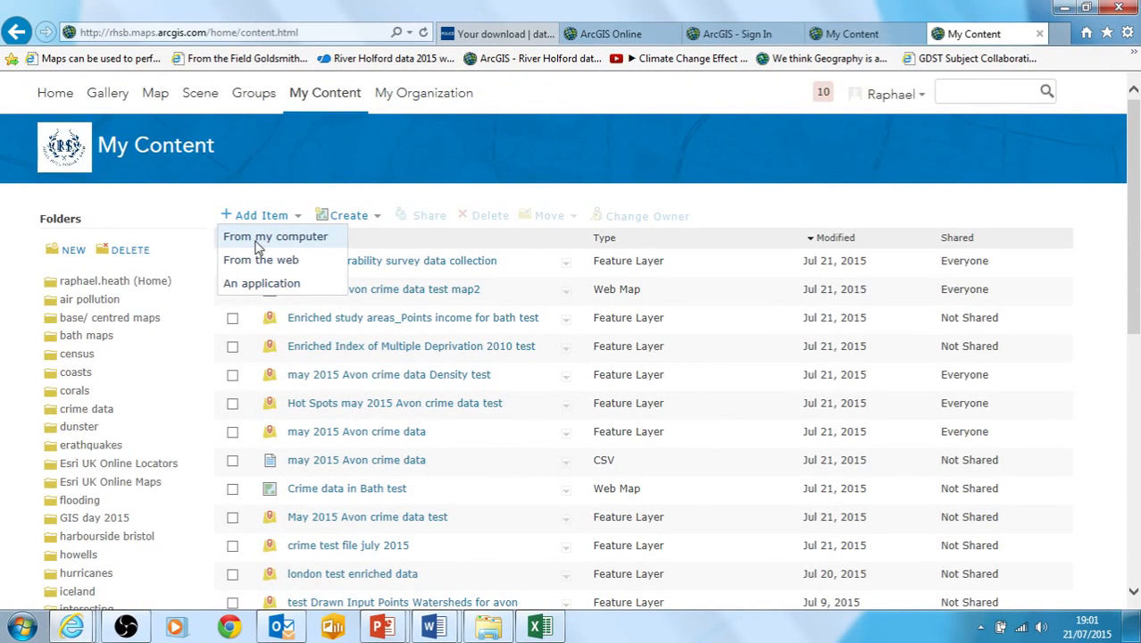
click(257, 239)
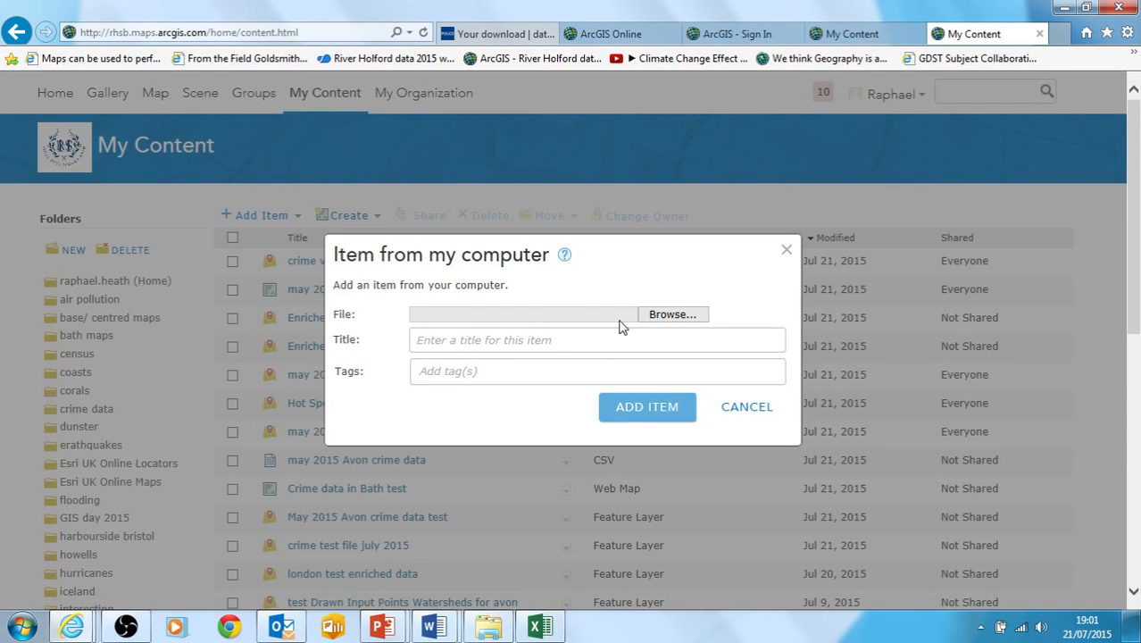
click(665, 318)
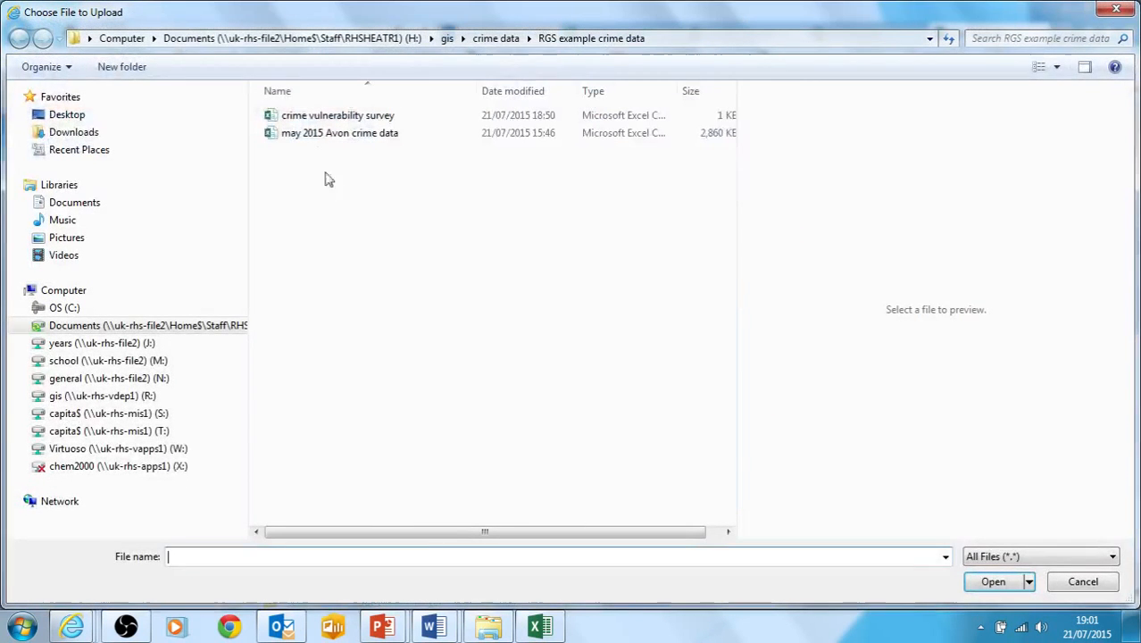
click(314, 115)
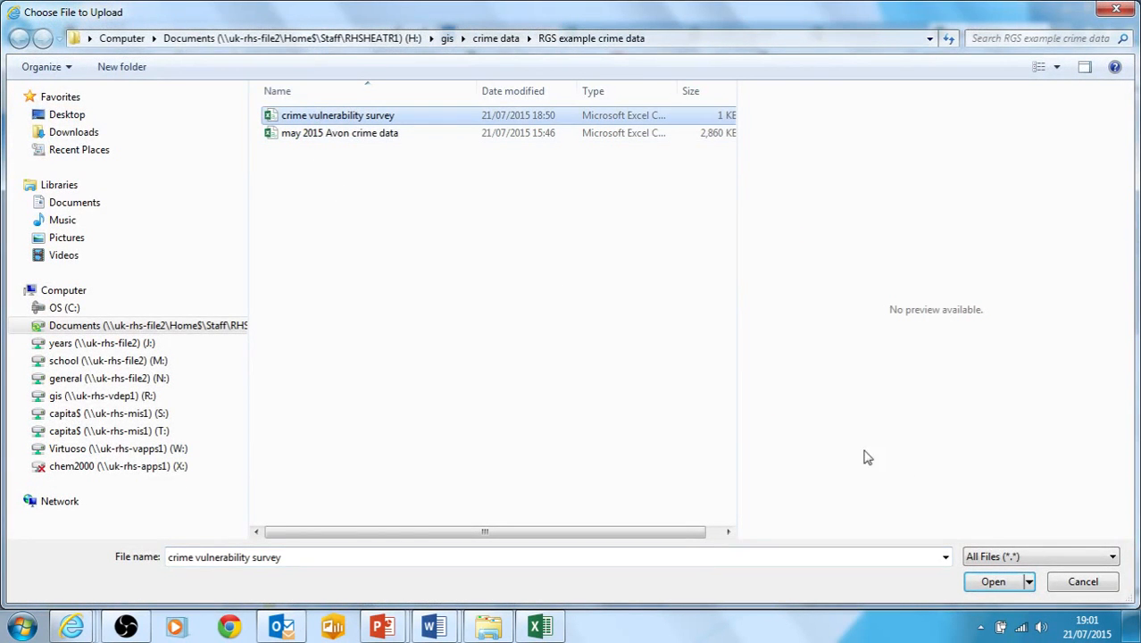
click(993, 582)
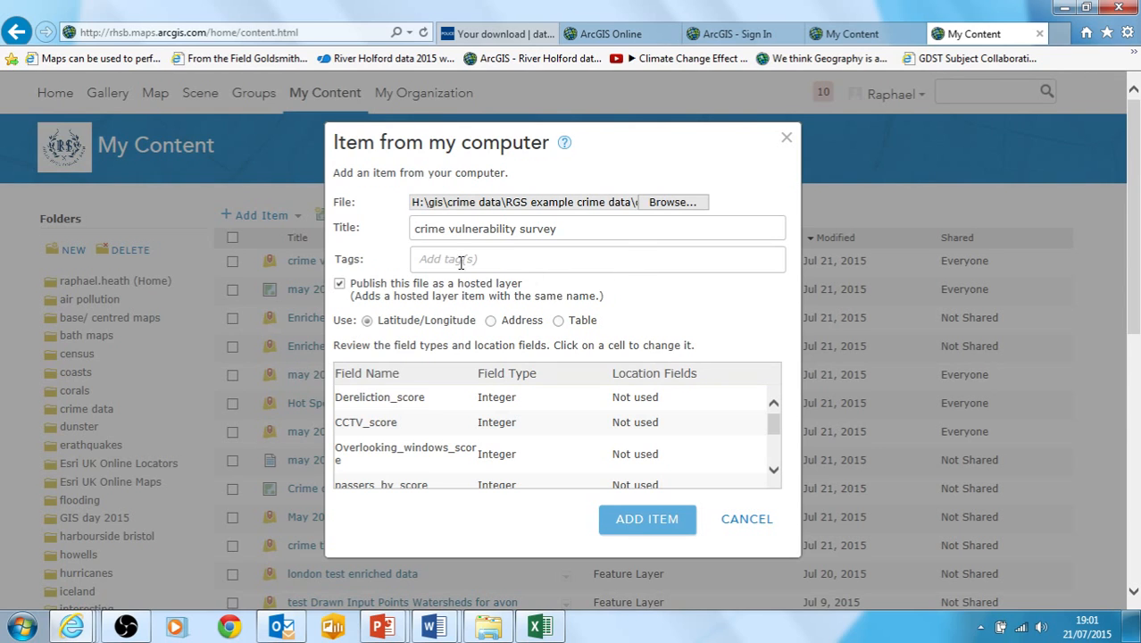
Step: Tag the new crime vulnerability survey item with test and crime
click(449, 259)
text(test)
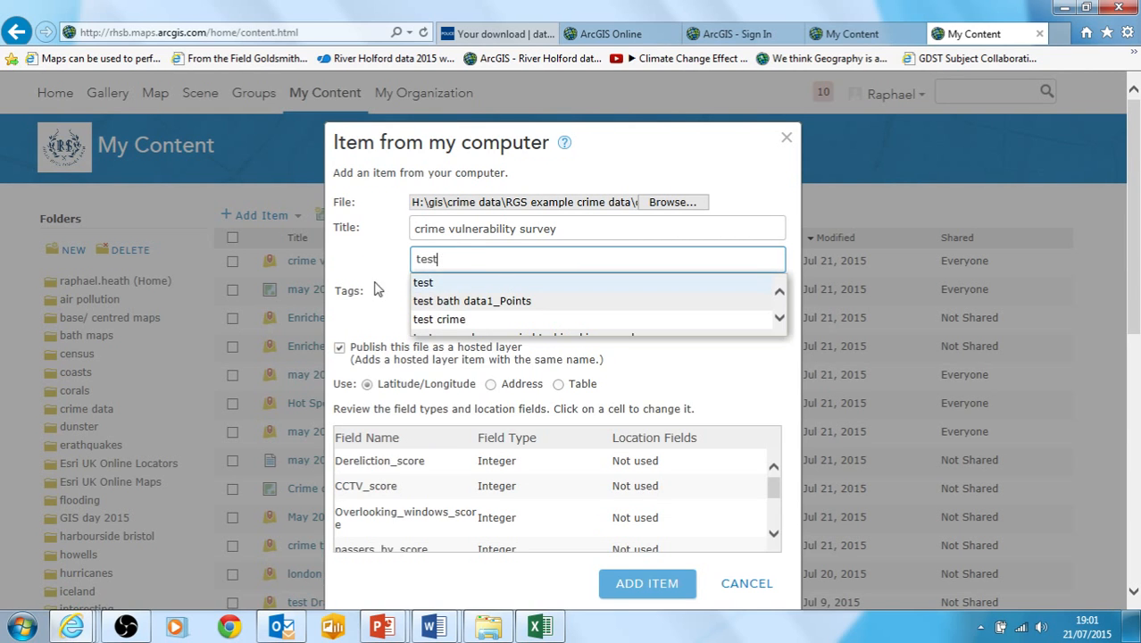
key(Return)
click(490, 269)
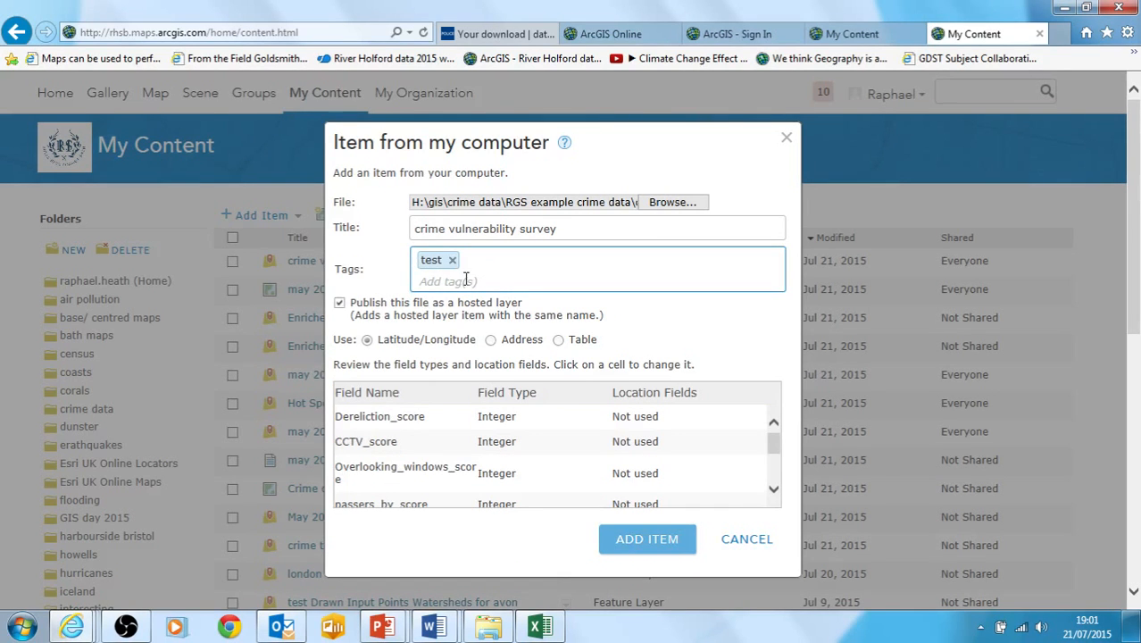
text(crime)
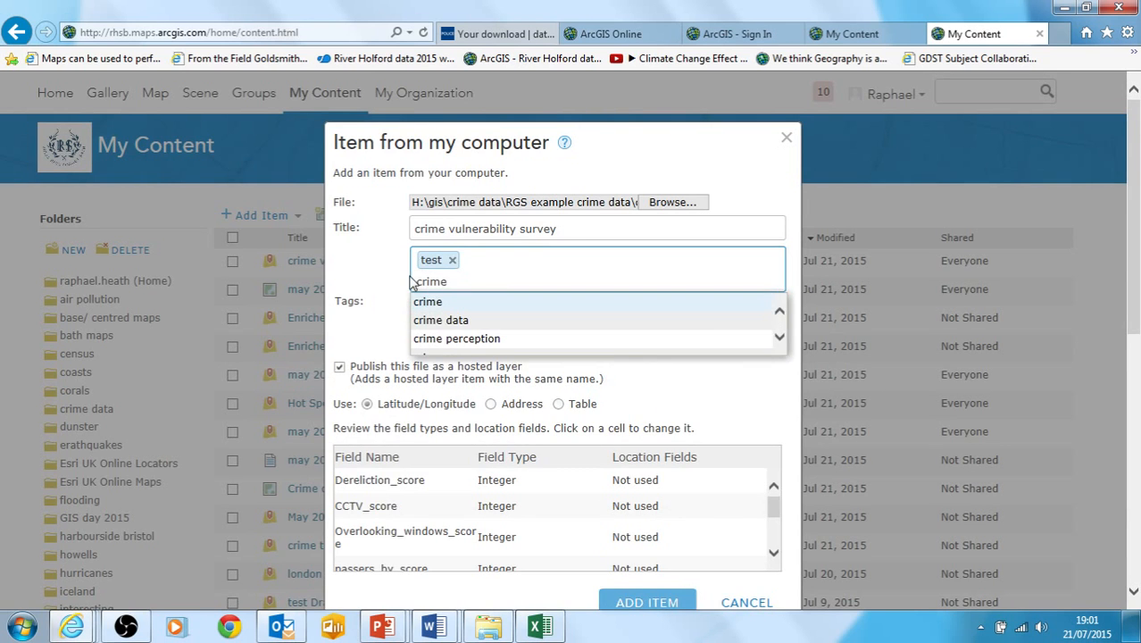
key(Return)
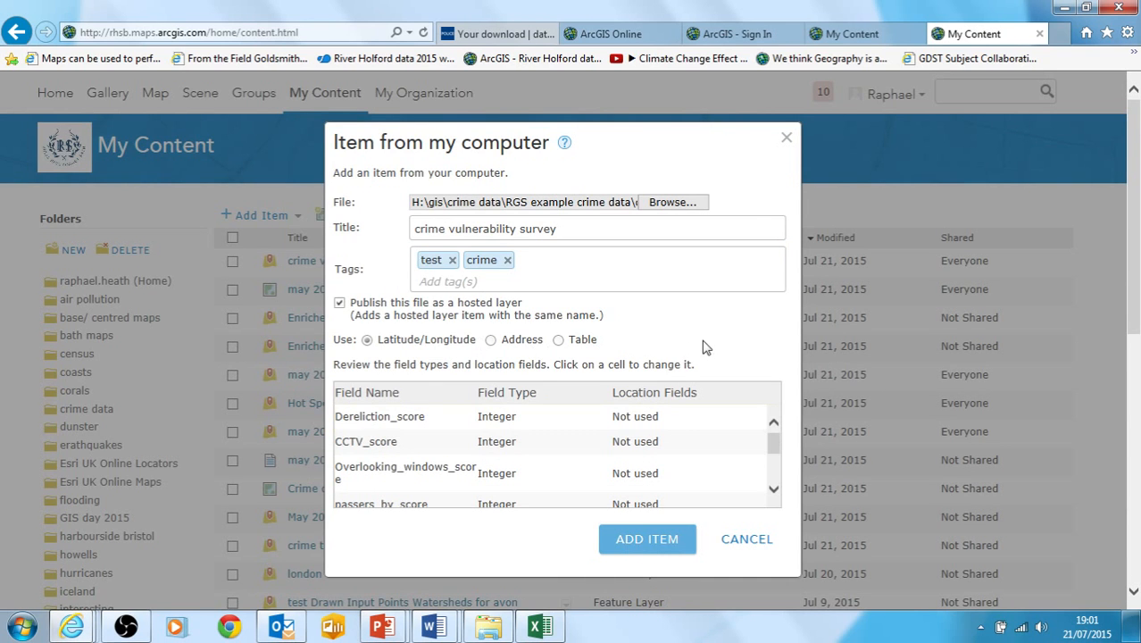
Step: Review the survey's field types, keep street_lighting as Integer, and add the item as a hosted layer located by latitude/longitude
mouse_move(773, 441)
mouse_down()
mouse_move(773, 491)
mouse_move(773, 442)
mouse_up()
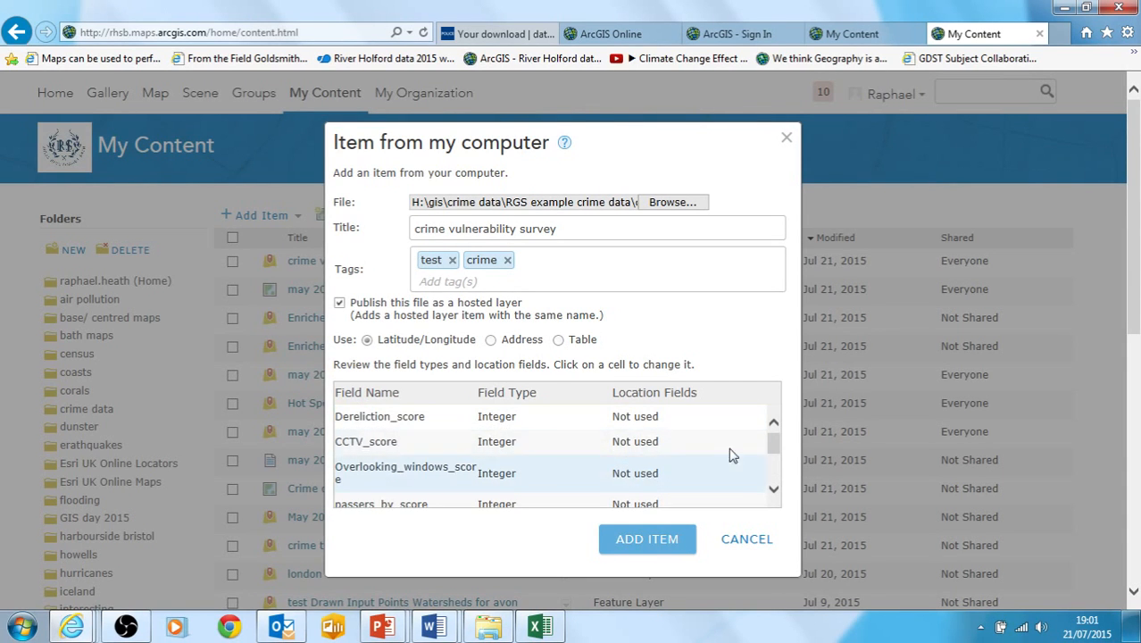
drag(773, 443, 773, 458)
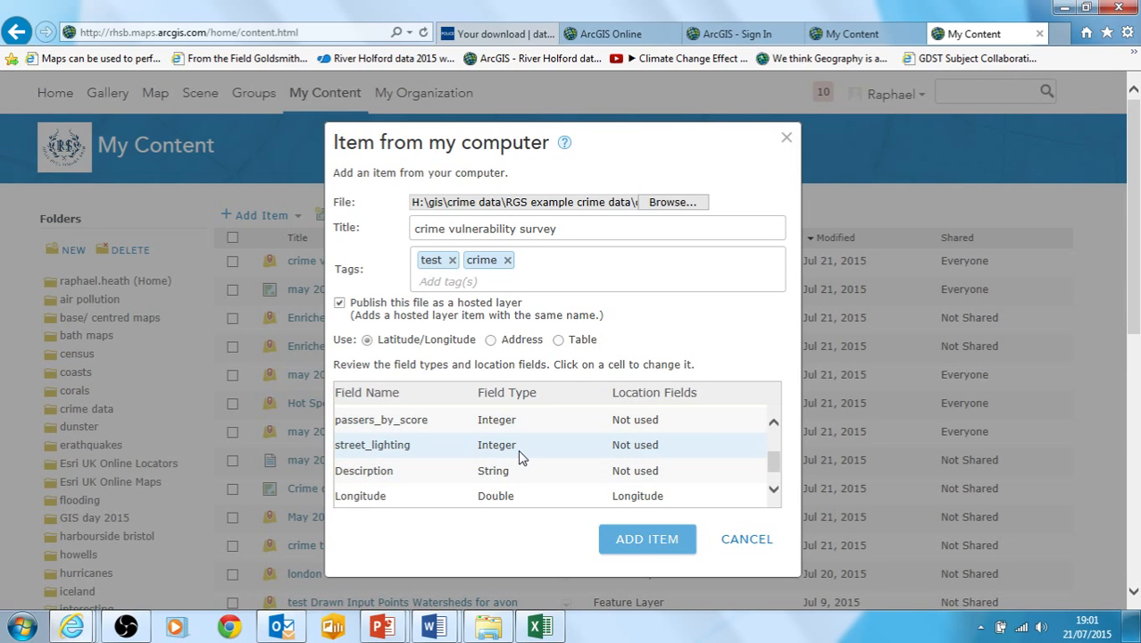
click(521, 452)
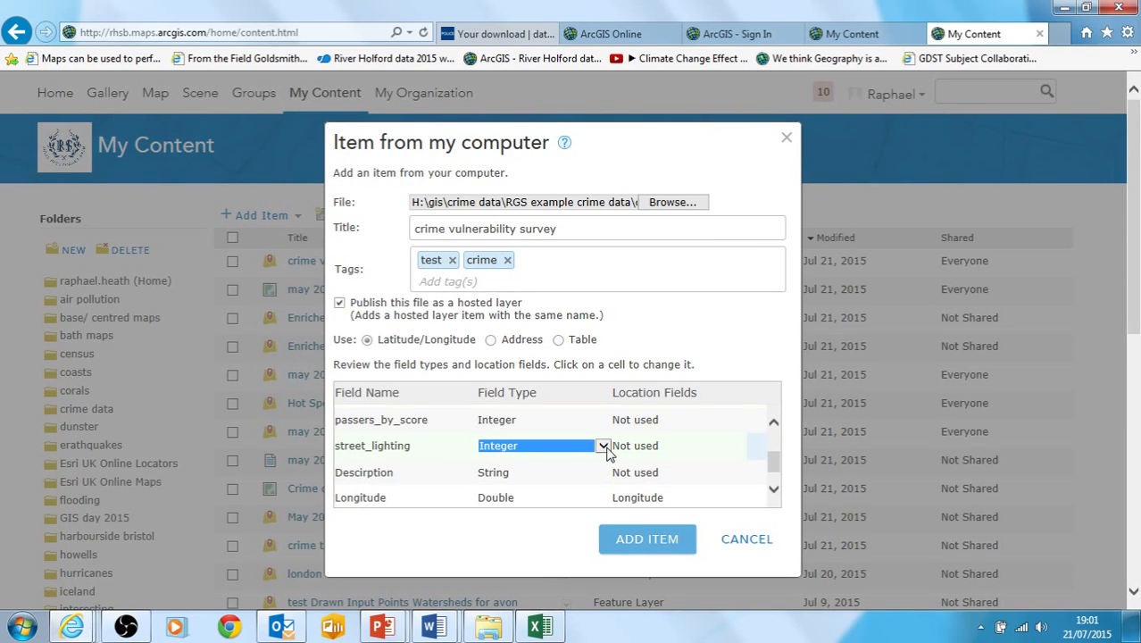
click(603, 446)
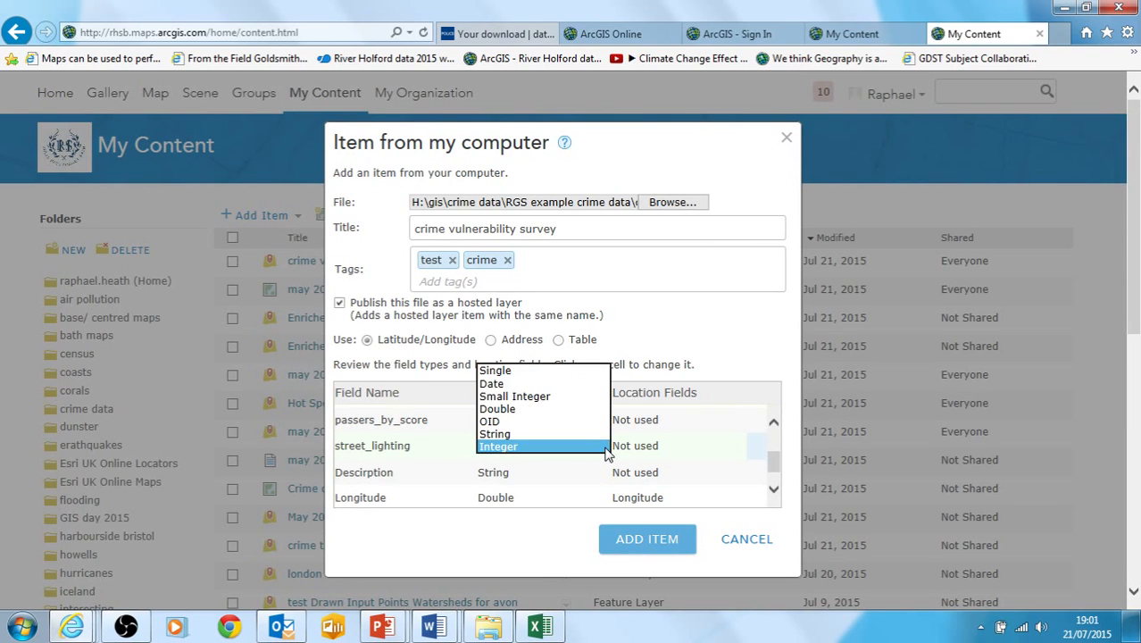
click(505, 448)
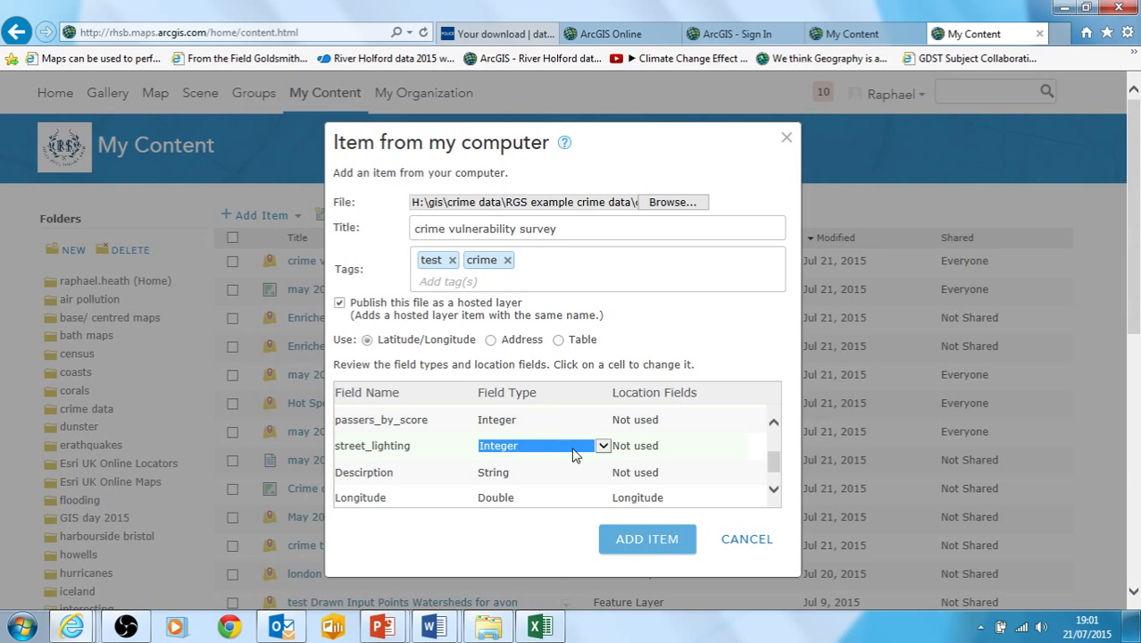
click(733, 443)
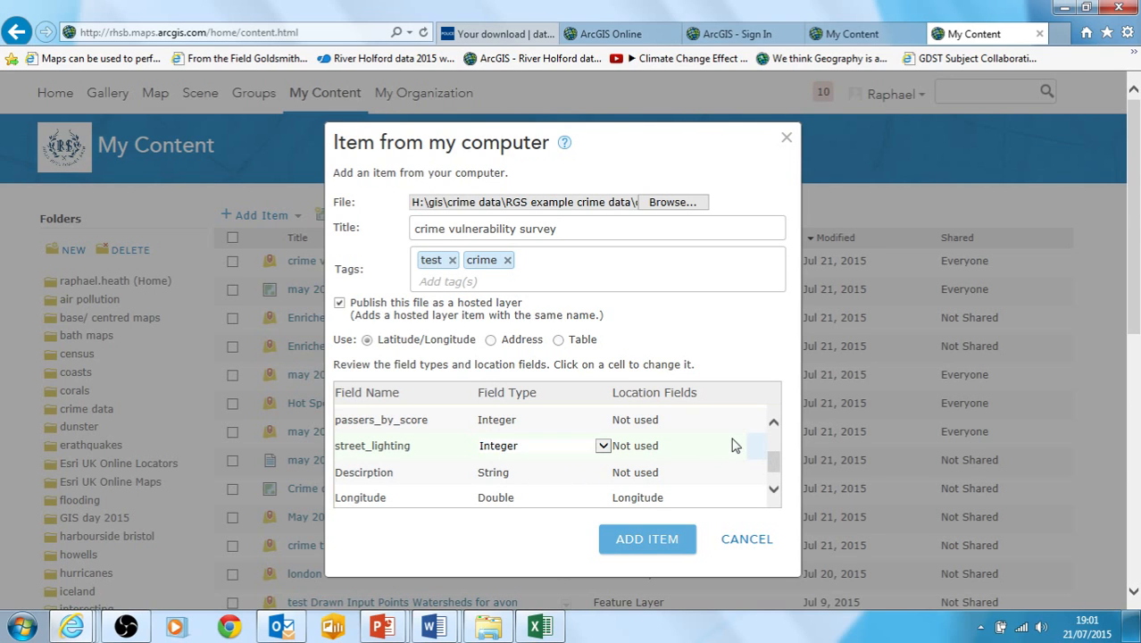
click(773, 479)
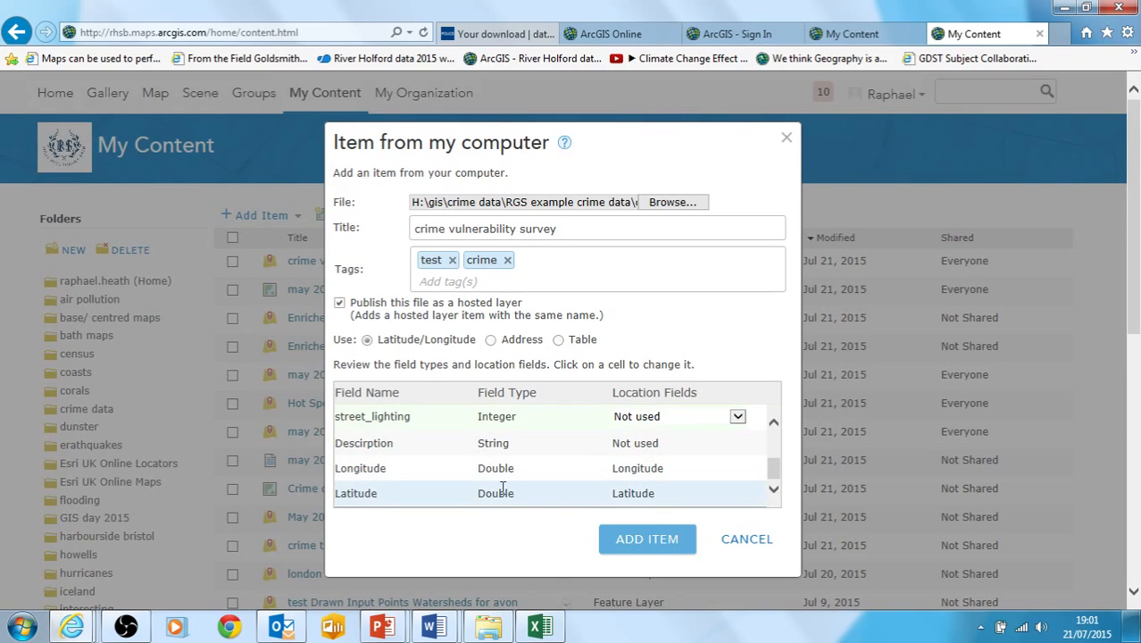
click(659, 539)
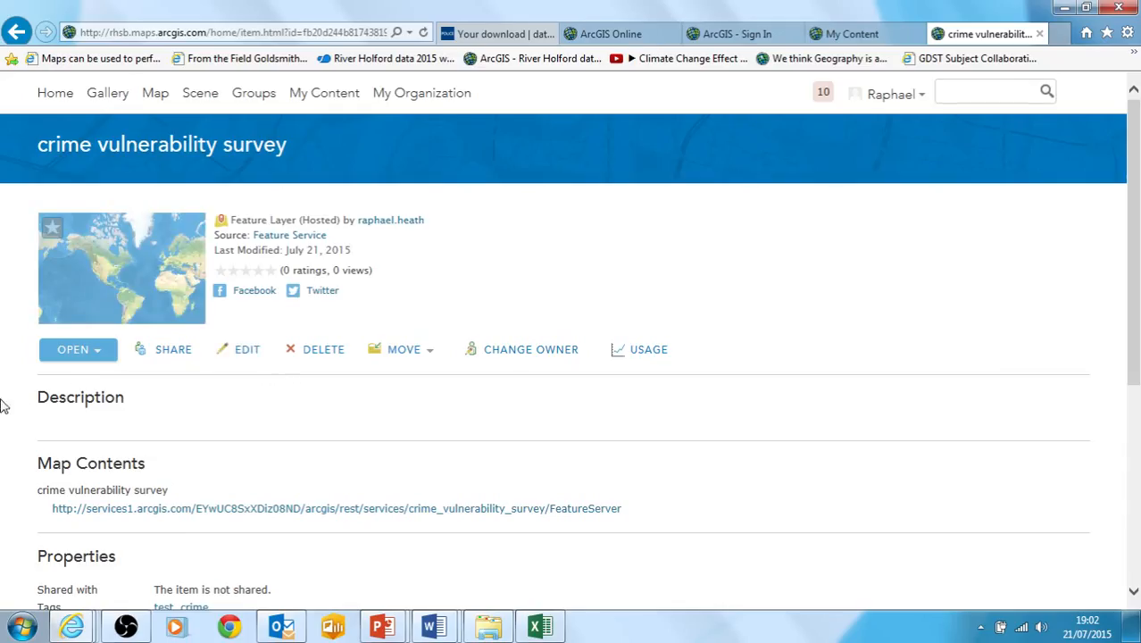
Step: Check the export and attachment options available for the crime_vulnerability_survey layer on its item page
scroll(9, 401, down, 1)
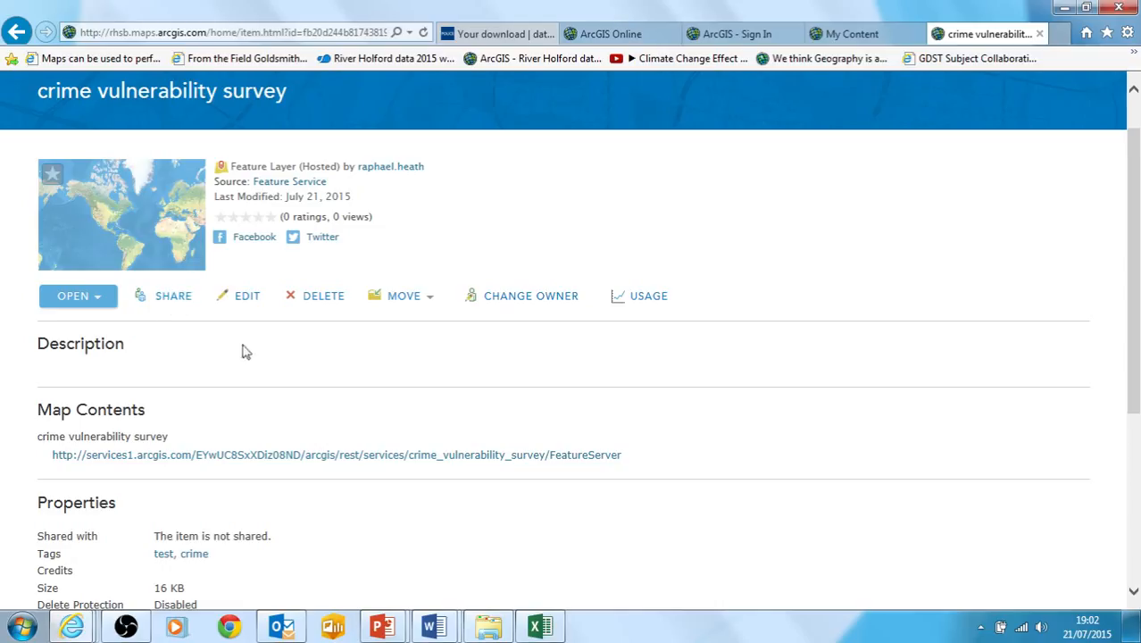
click(173, 298)
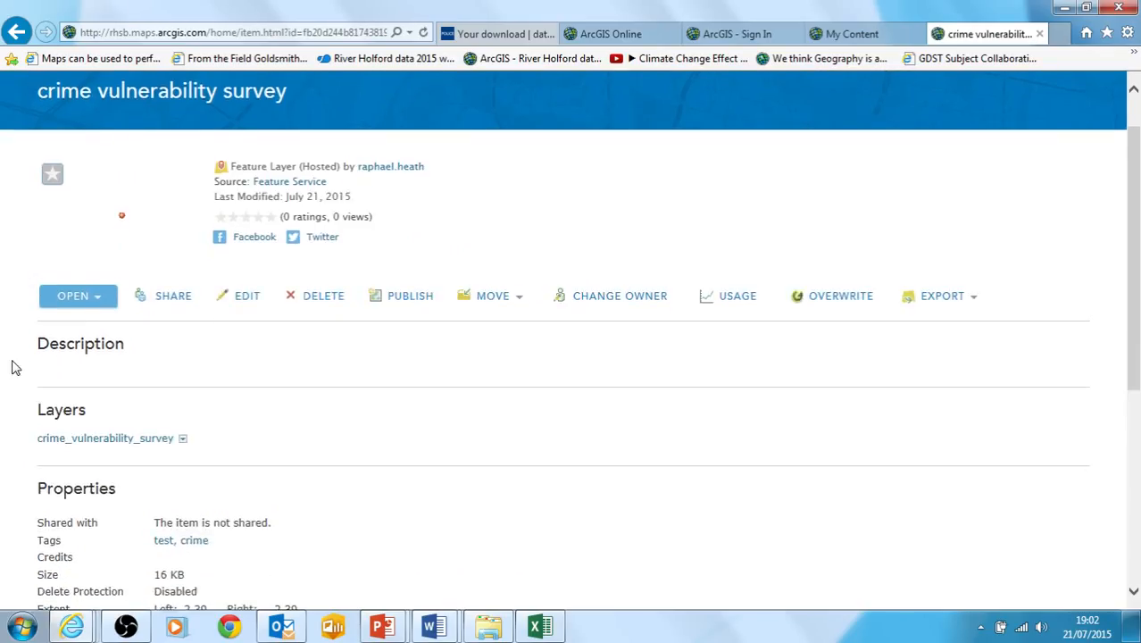
scroll(14, 364, down, 1)
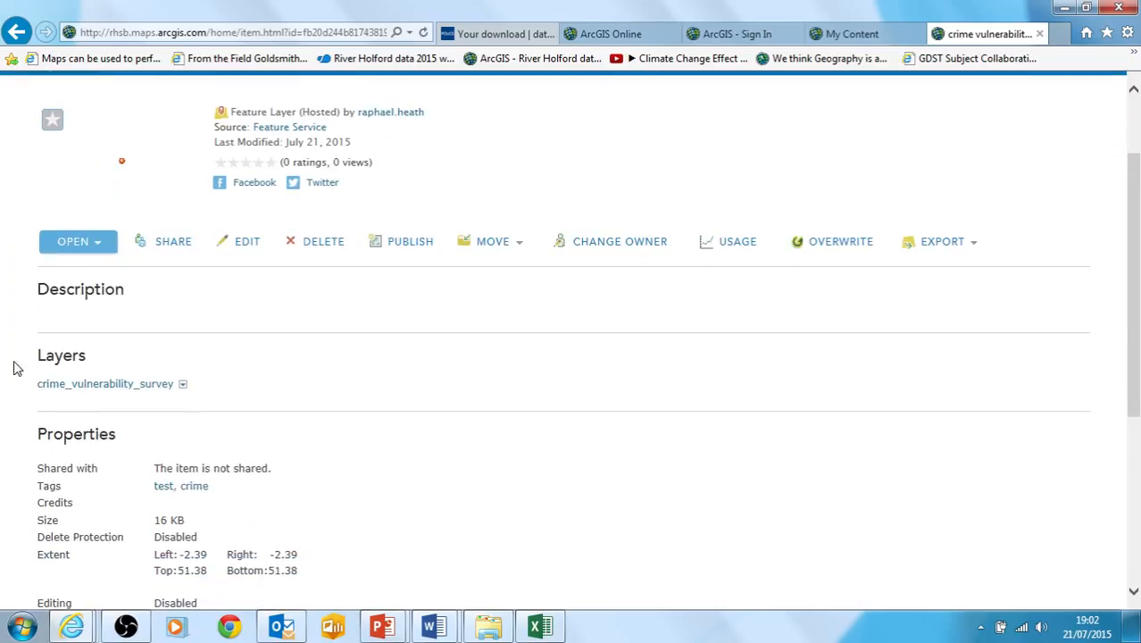
click(184, 385)
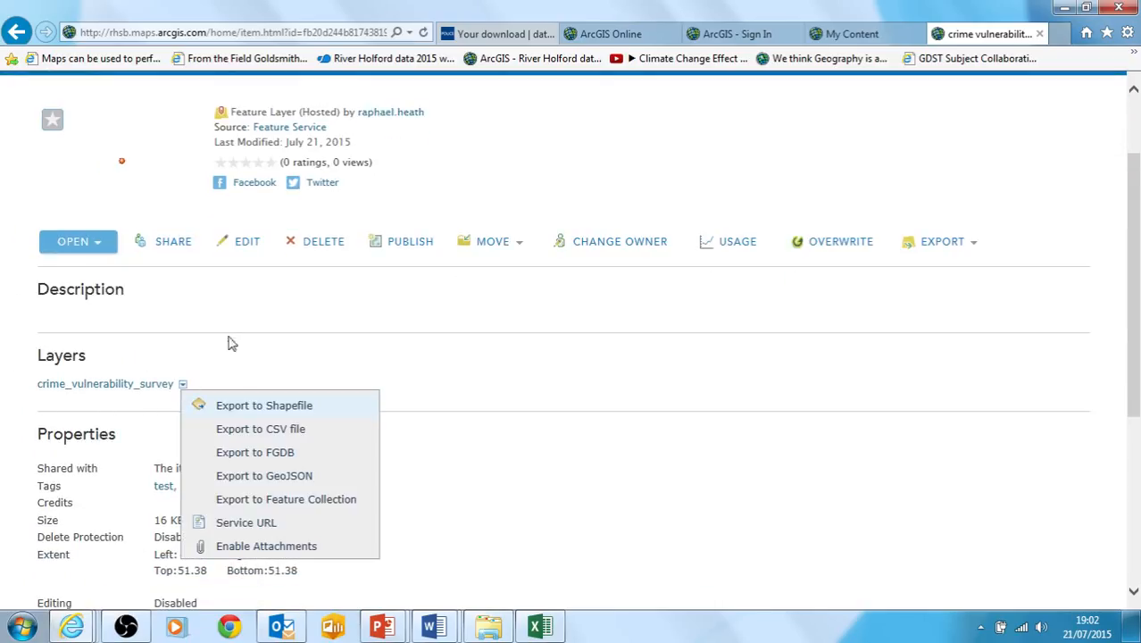
click(214, 312)
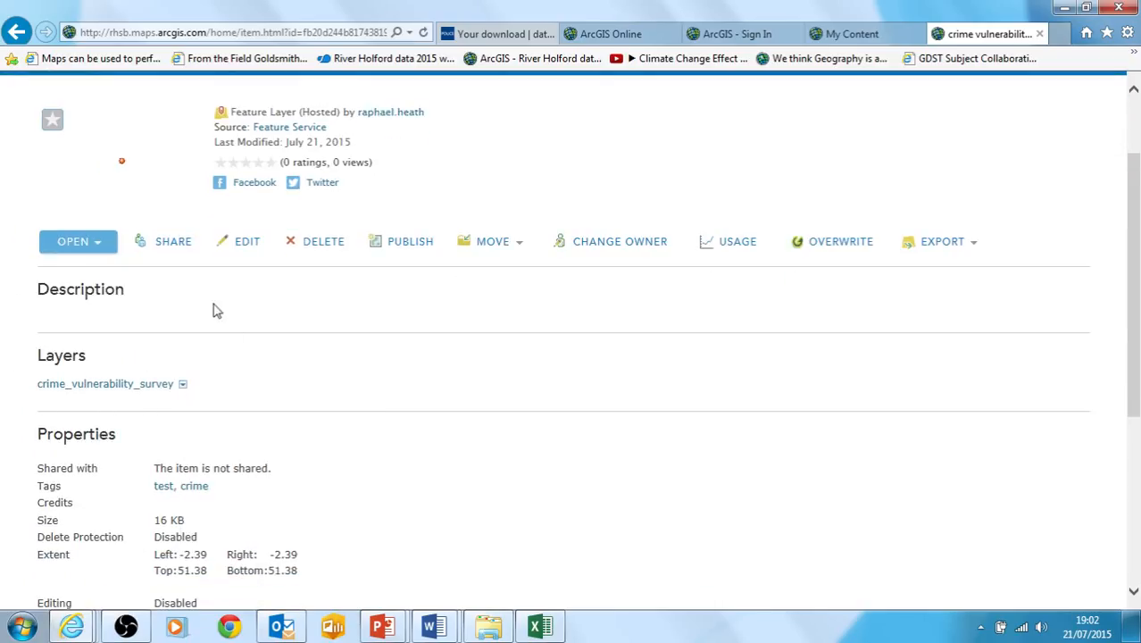
Step: Share the crime vulnerability survey item with Everyone (public)
click(169, 250)
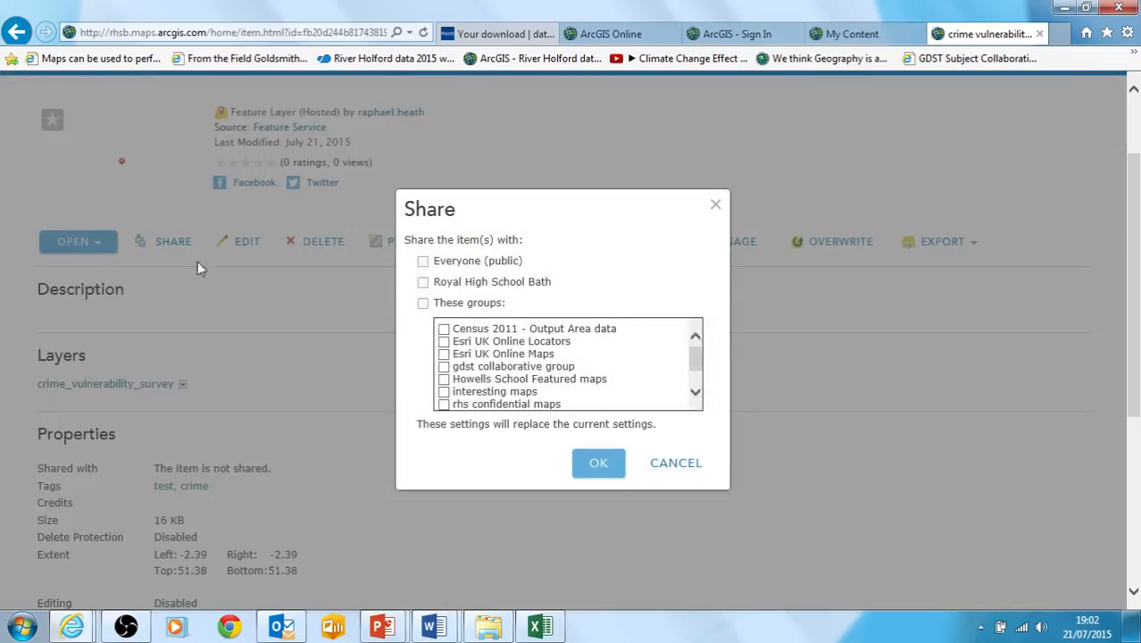
click(424, 262)
click(596, 457)
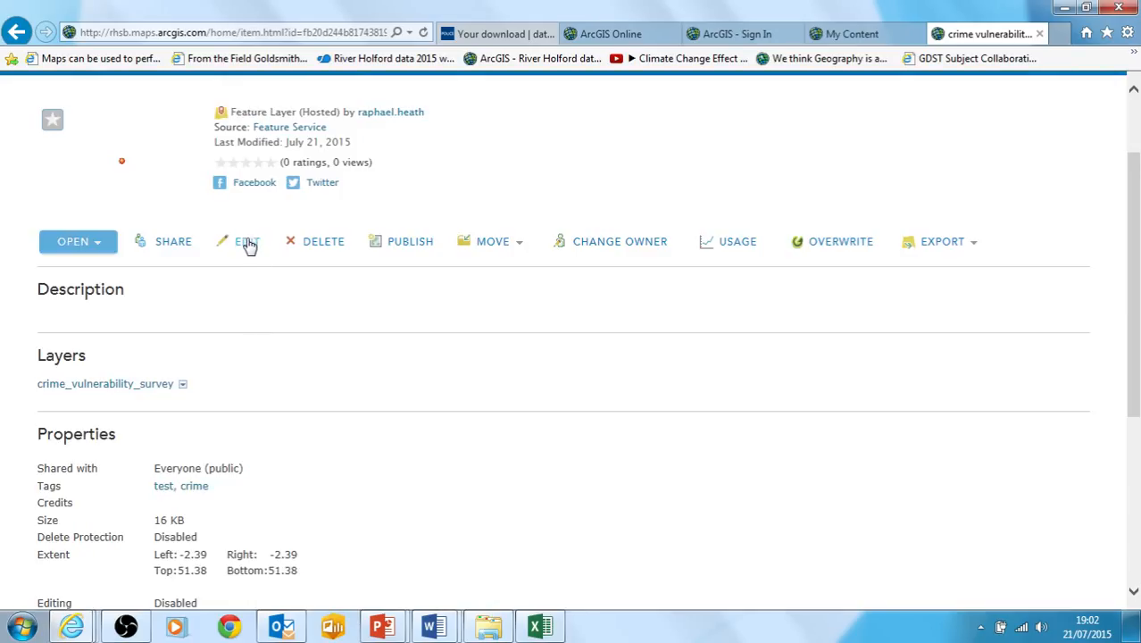
Step: Allow editors to add, update and delete the item's features, allow exporting to different formats, enable Sync, and save the item details
click(246, 241)
drag(1134, 243, 1135, 505)
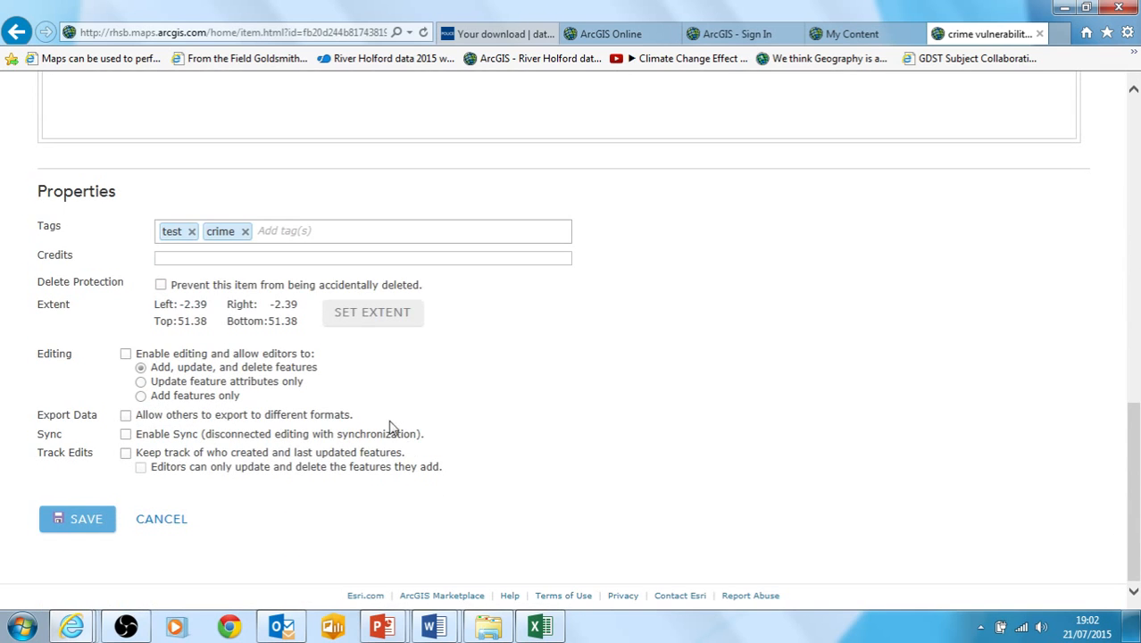
click(125, 354)
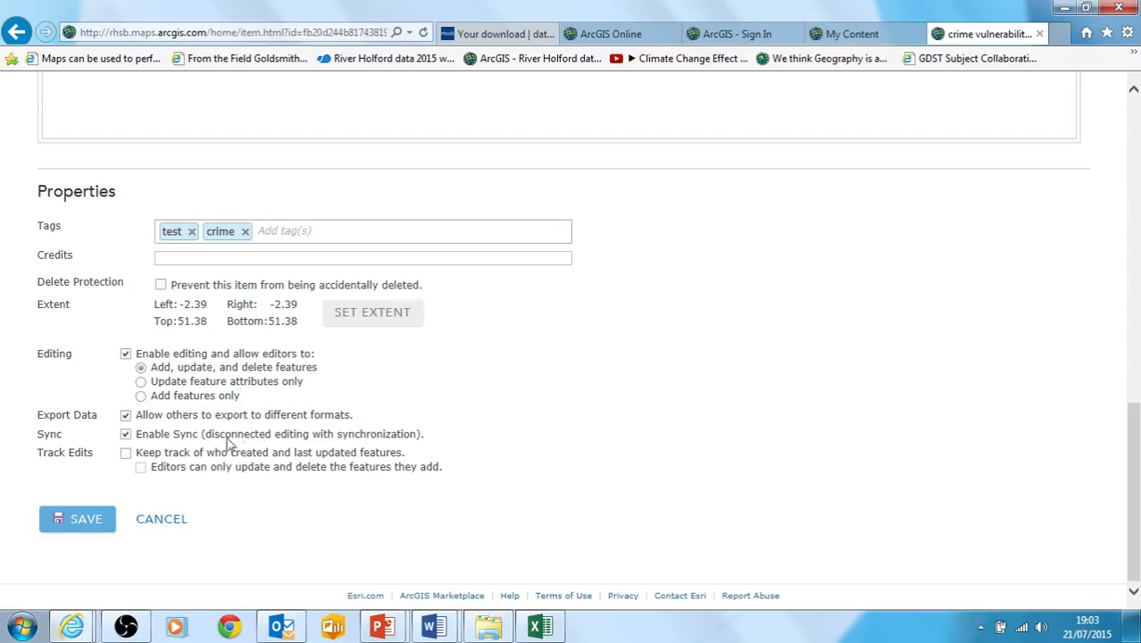
drag(205, 437, 349, 439)
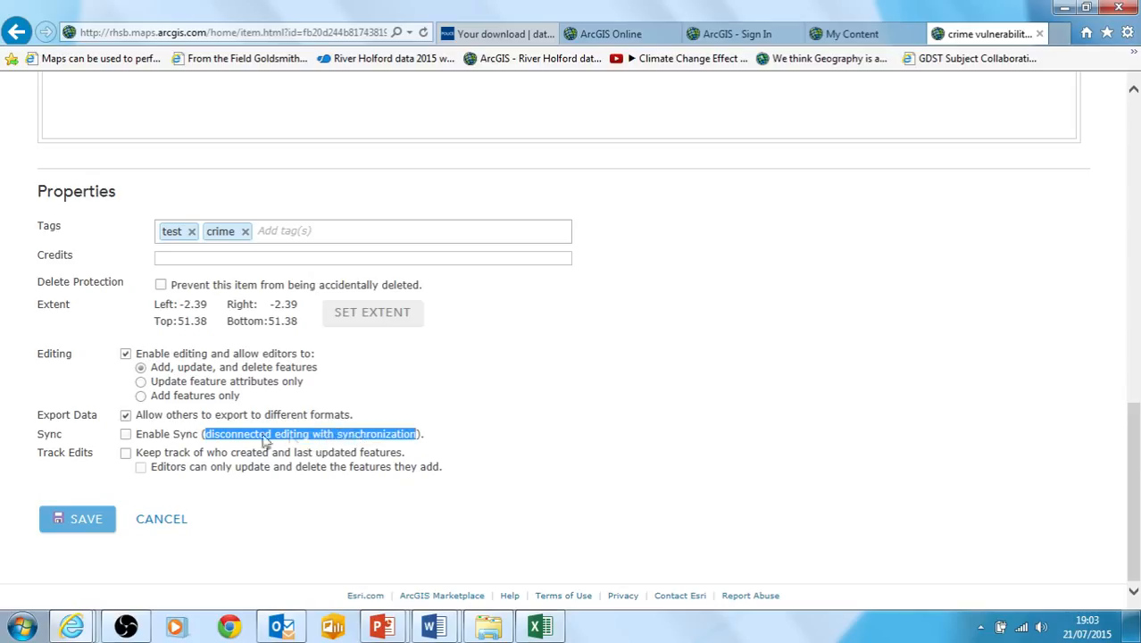
click(208, 439)
drag(206, 437, 379, 443)
click(298, 443)
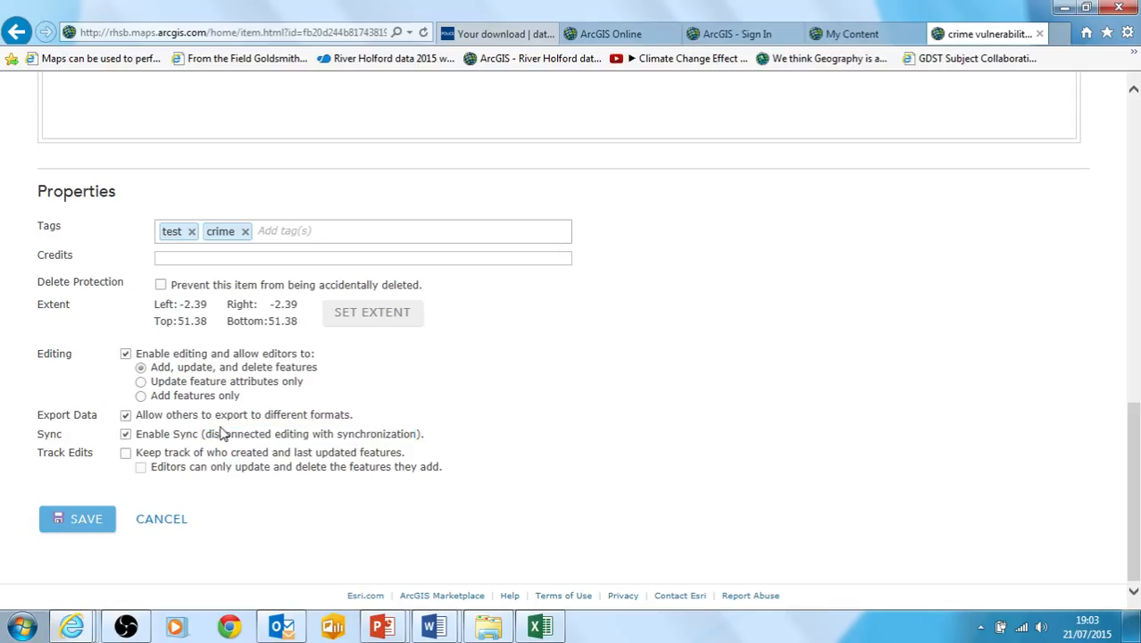
drag(207, 437, 418, 440)
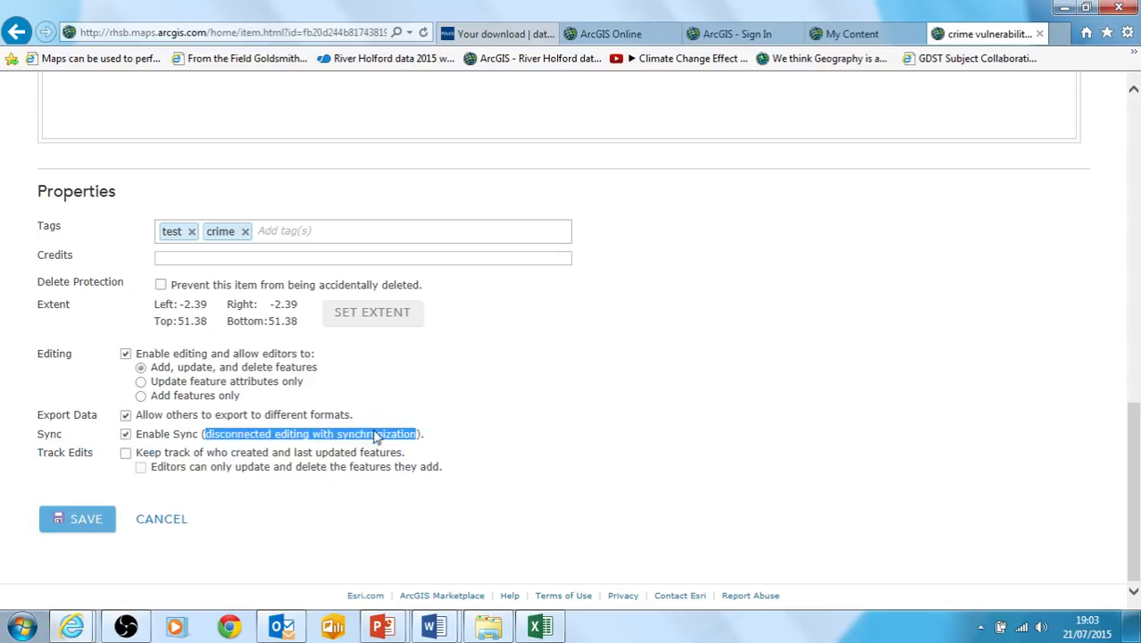
click(301, 436)
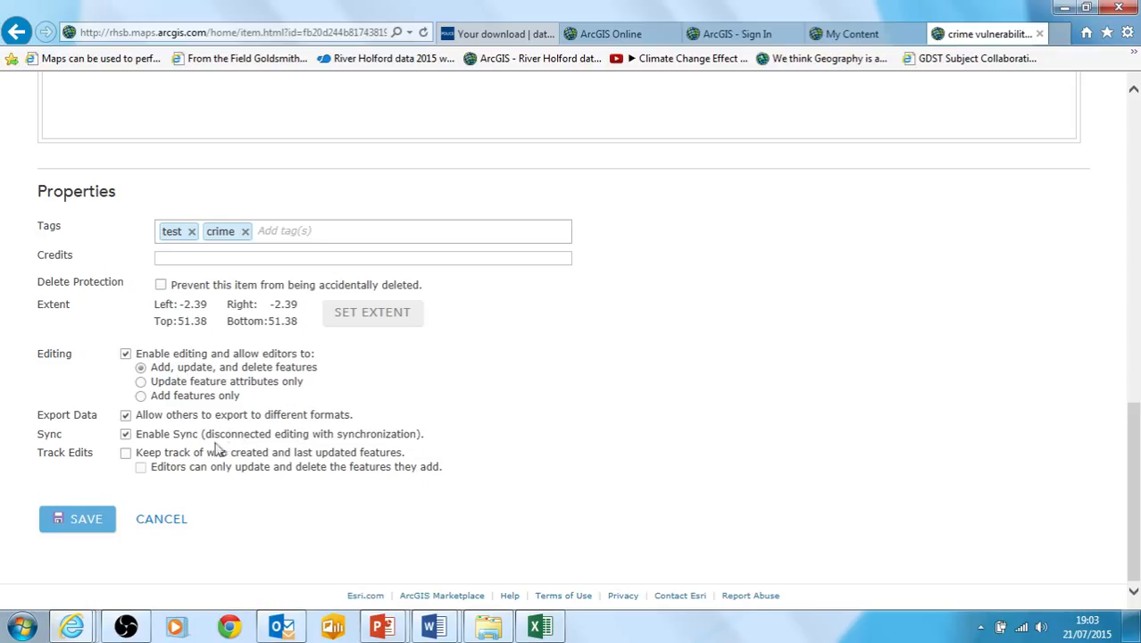
click(89, 525)
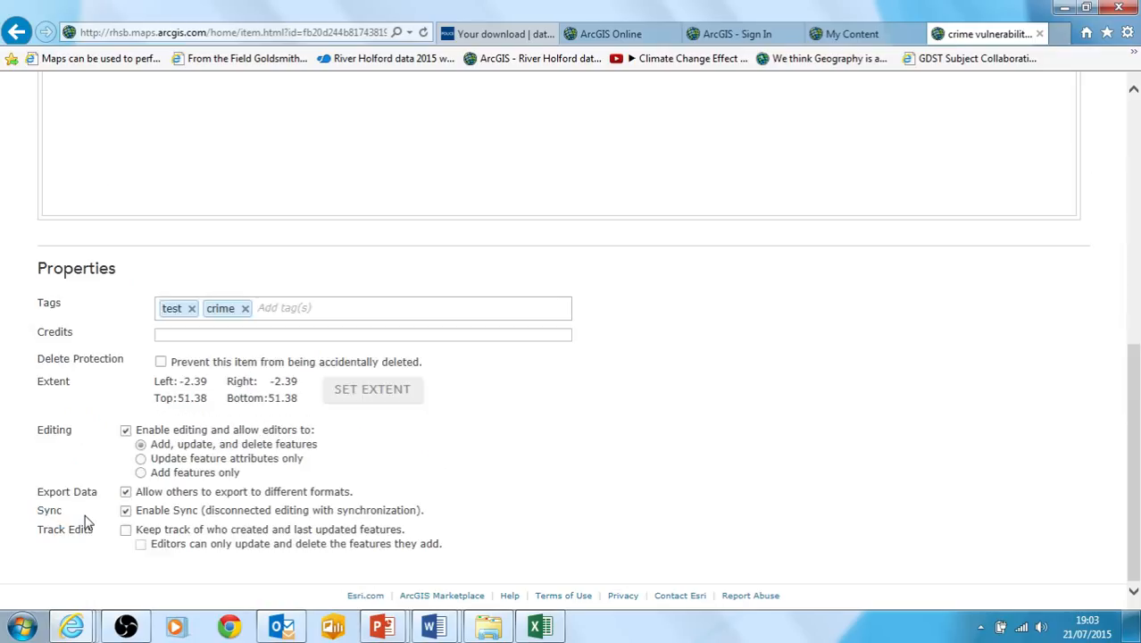
scroll(379, 340, up, 2)
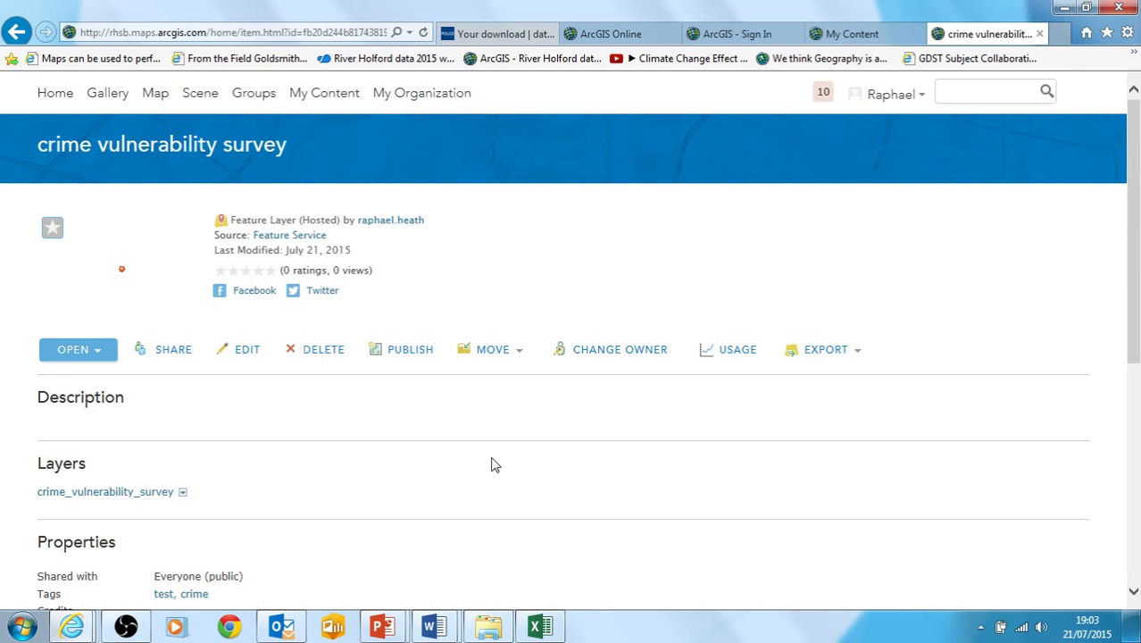
scroll(466, 437, down, 3)
scroll(464, 437, up, 1)
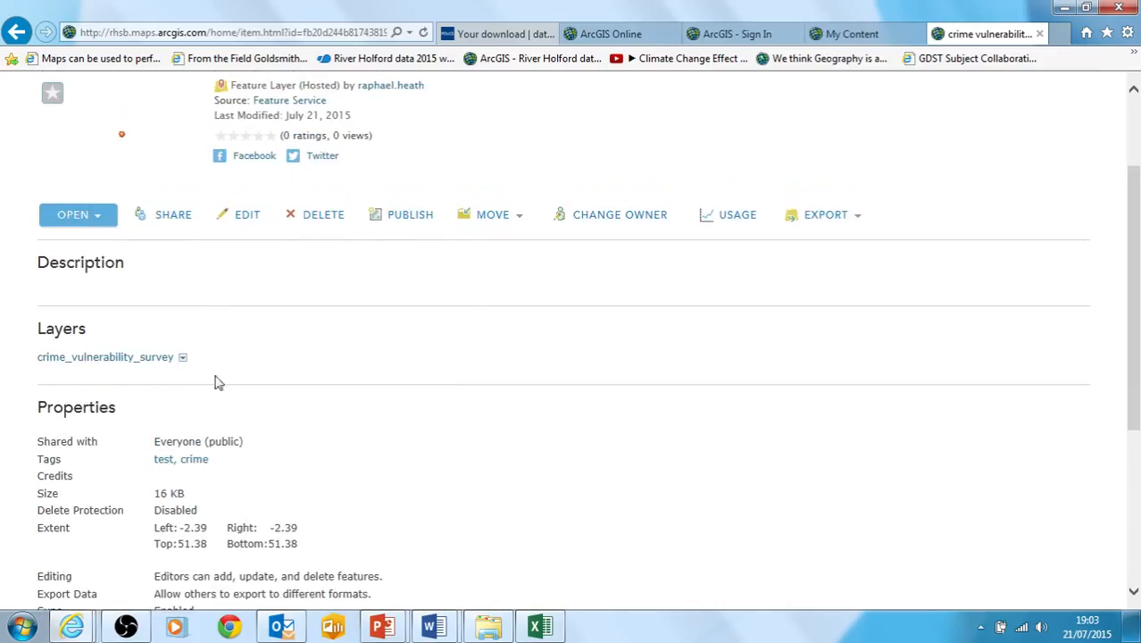
Step: Enable attachments on the crime_vulnerability_survey layer and check the layer's attachment option
click(184, 358)
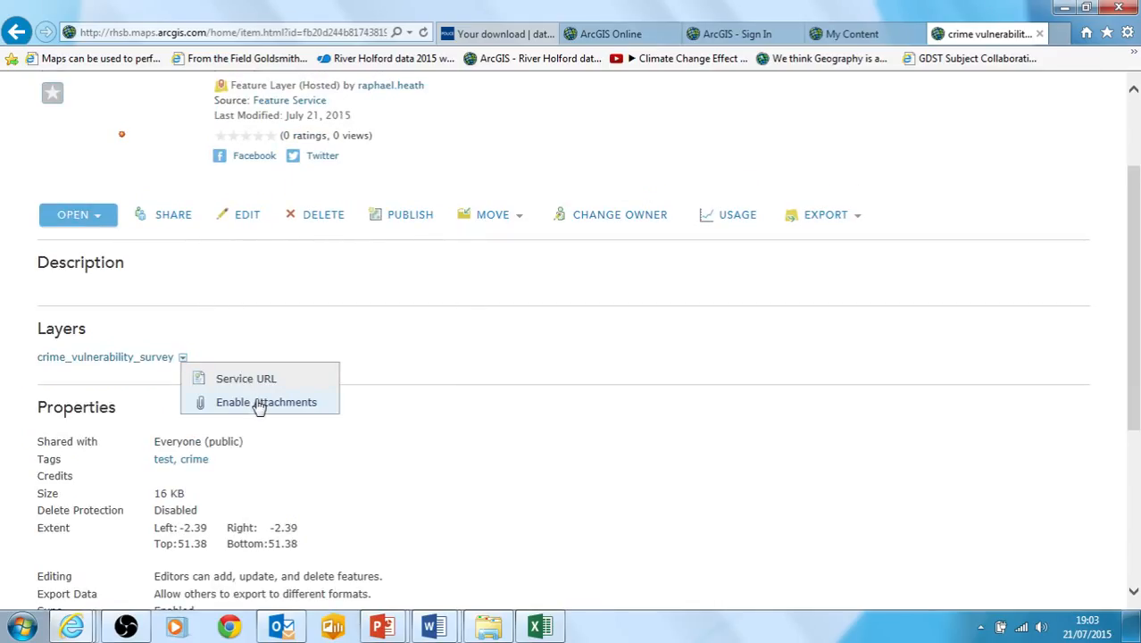
click(204, 348)
click(185, 357)
click(246, 404)
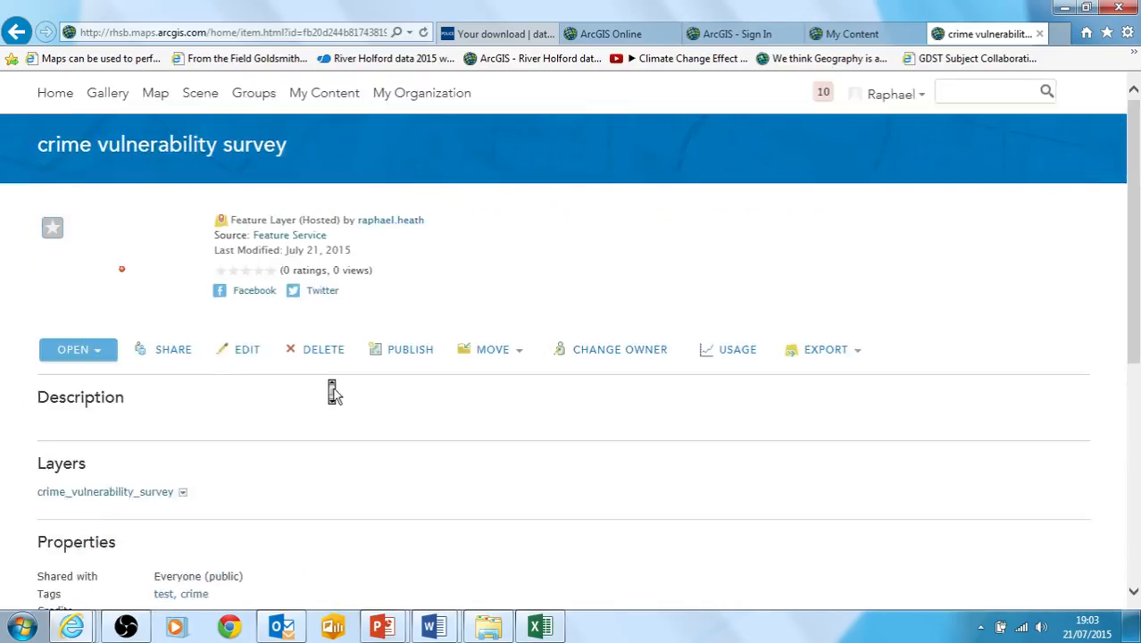
click(184, 359)
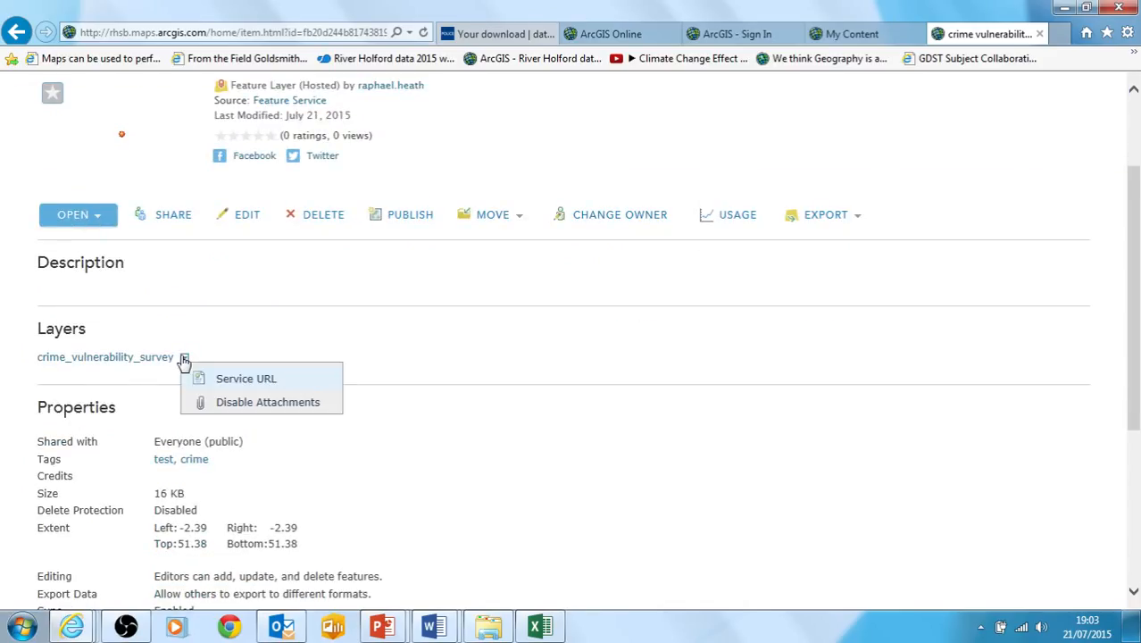
click(251, 316)
scroll(261, 316, up, 2)
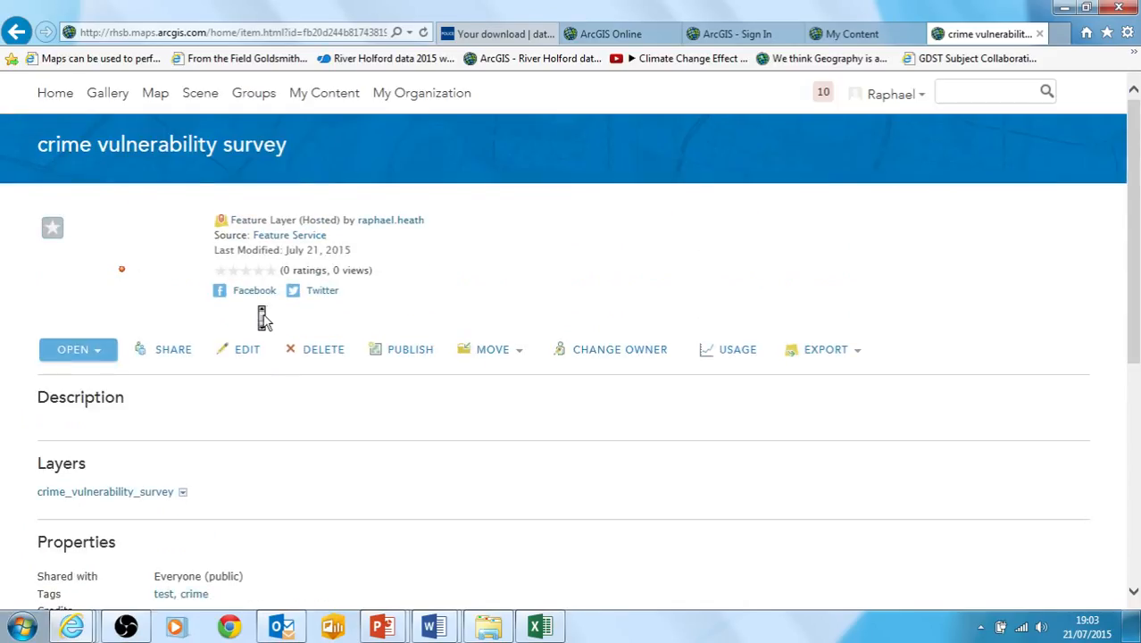
Step: Add the crime vulnerability survey layer to the existing map
click(100, 356)
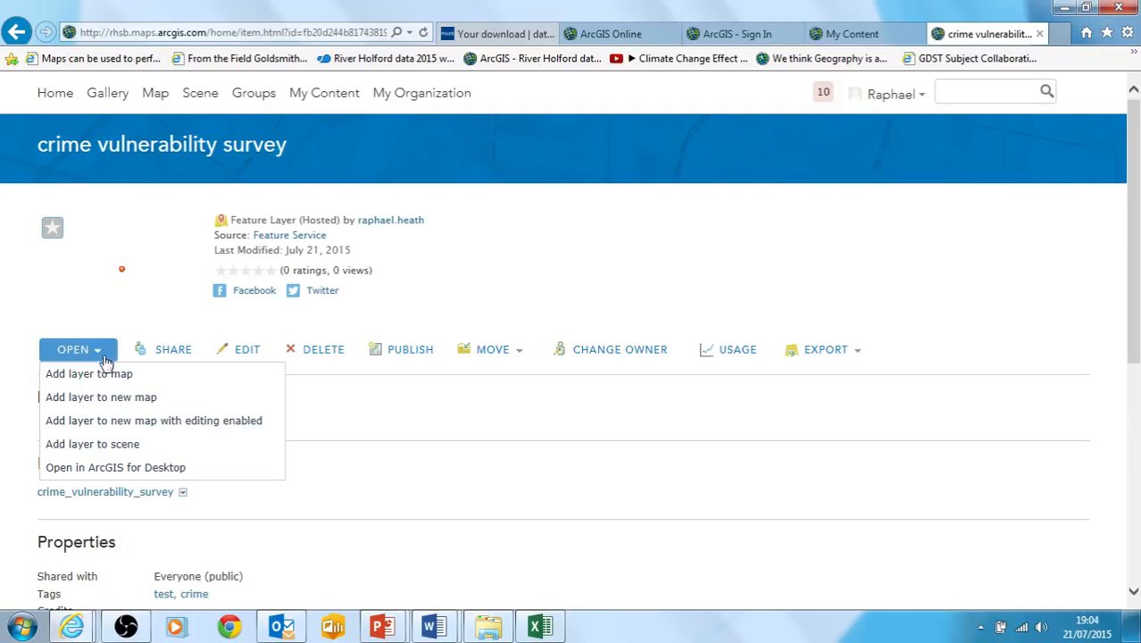
click(112, 375)
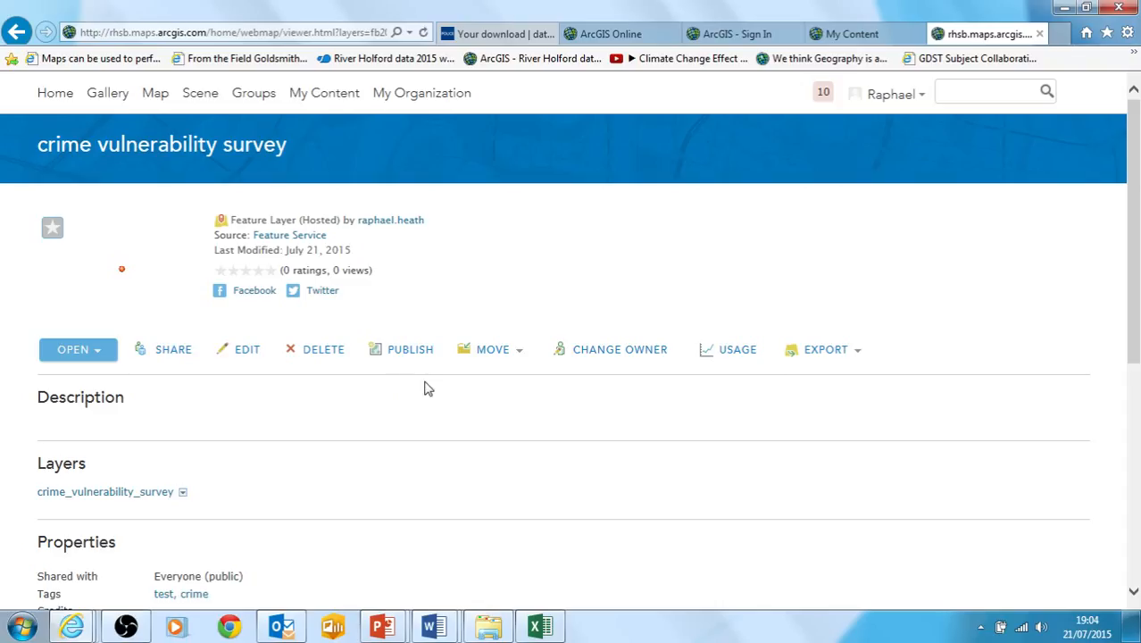
mouse_move(555, 632)
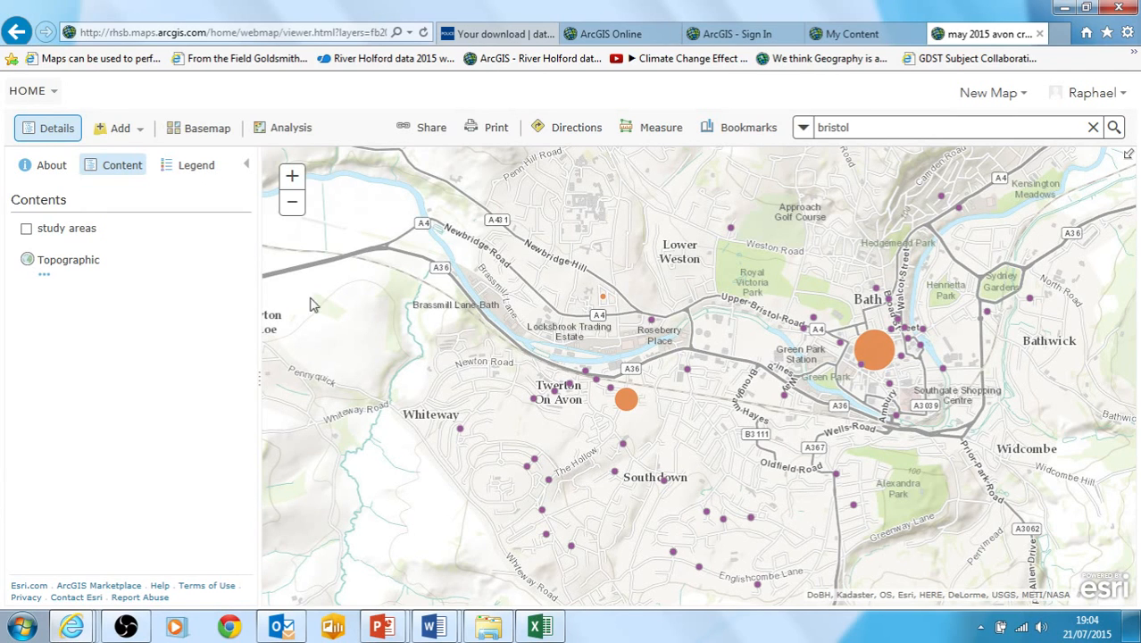
click(91, 275)
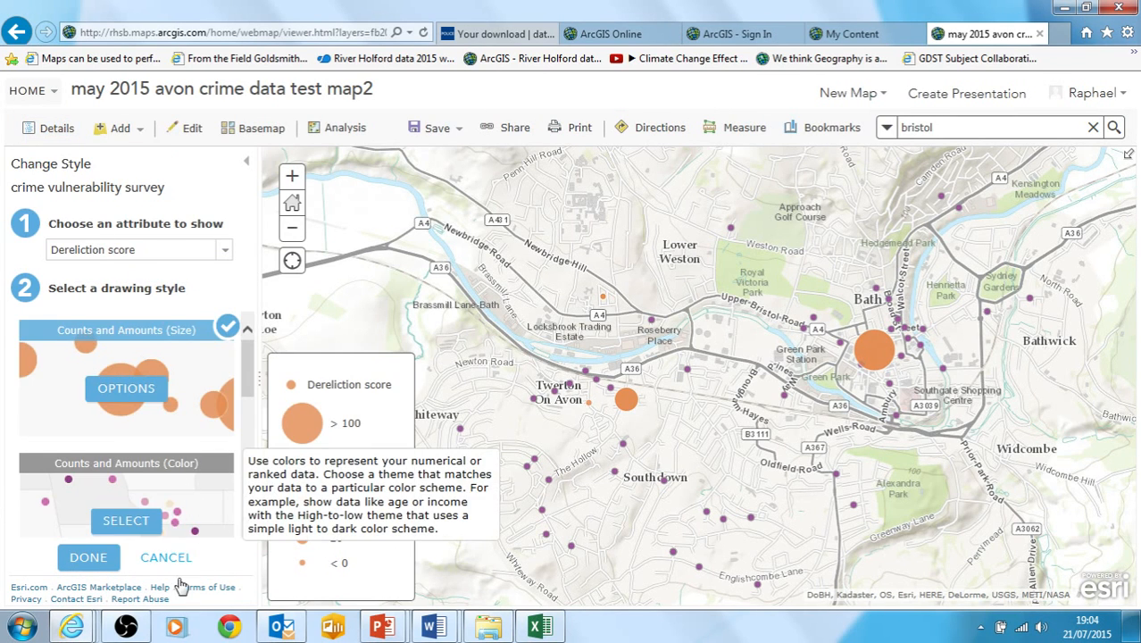
Step: Style the crime vulnerability survey layer to show location only, using an enlarged blue star symbol
click(224, 253)
click(189, 272)
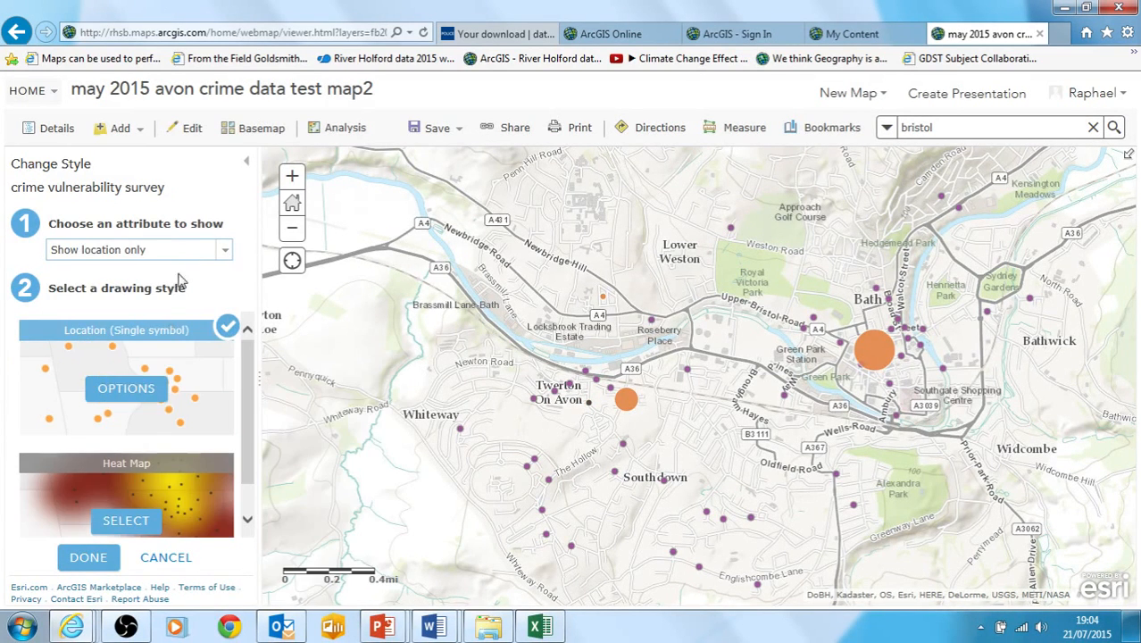
click(126, 388)
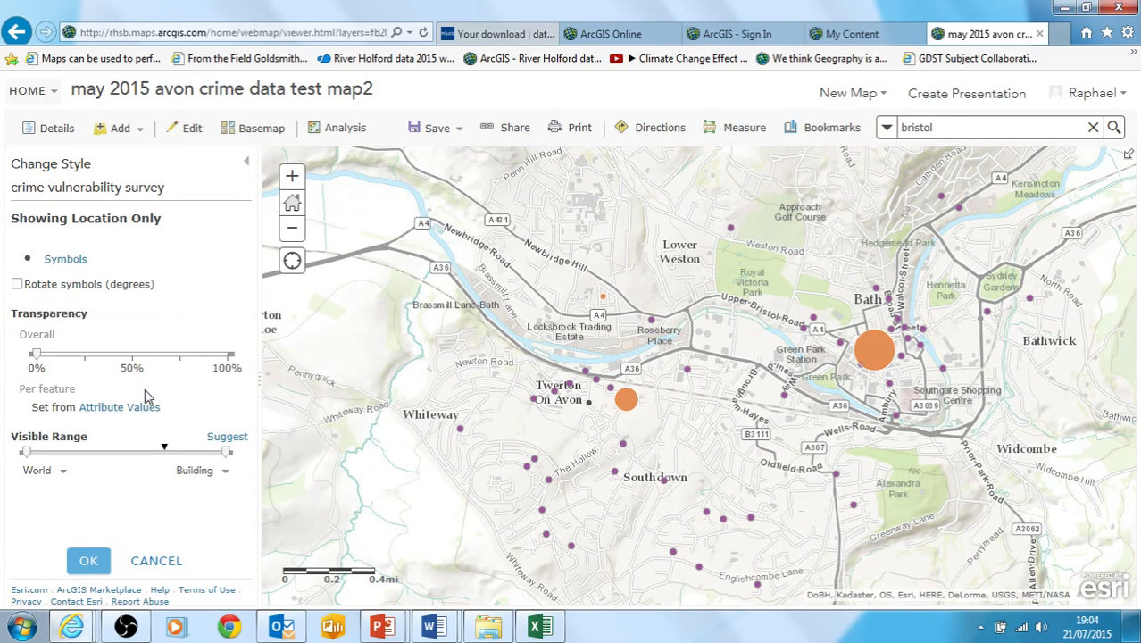
click(70, 262)
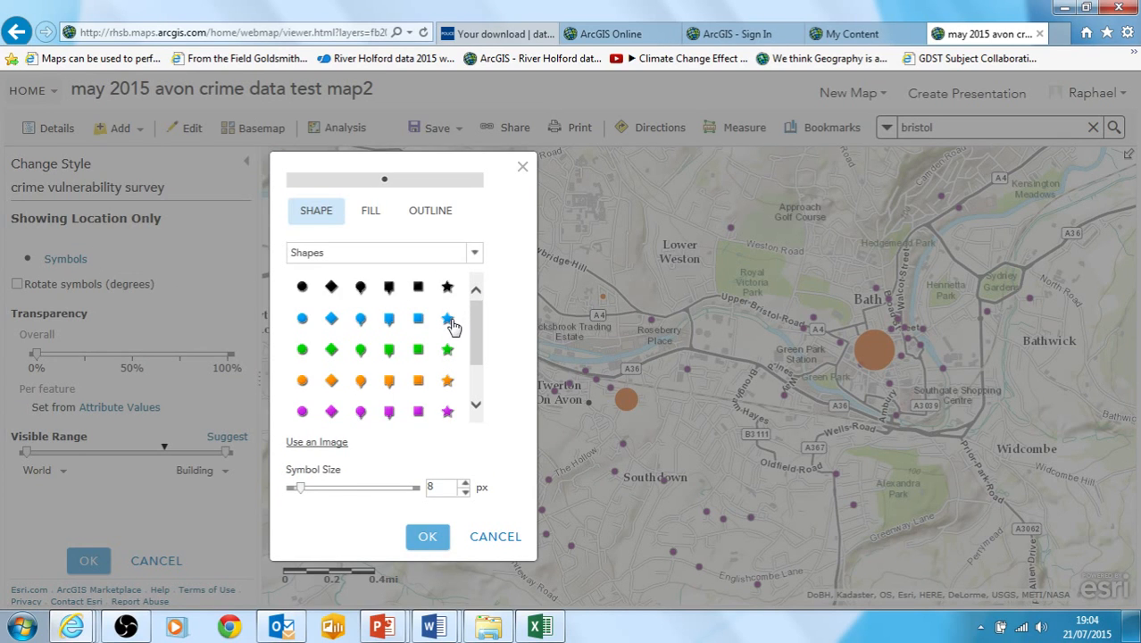
click(448, 317)
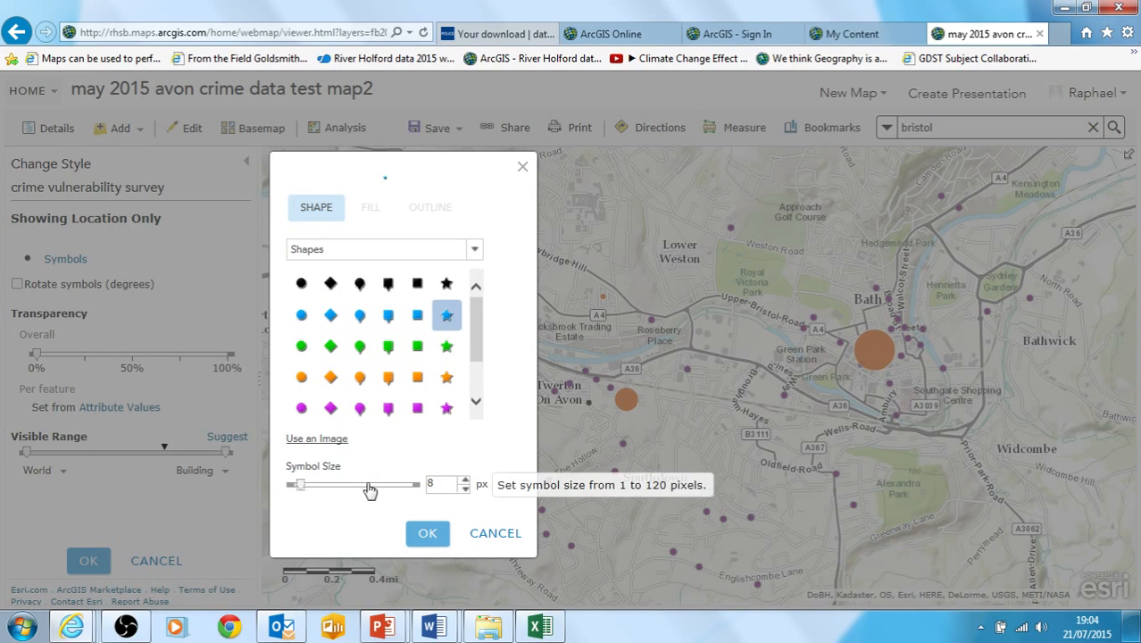
click(371, 491)
click(428, 587)
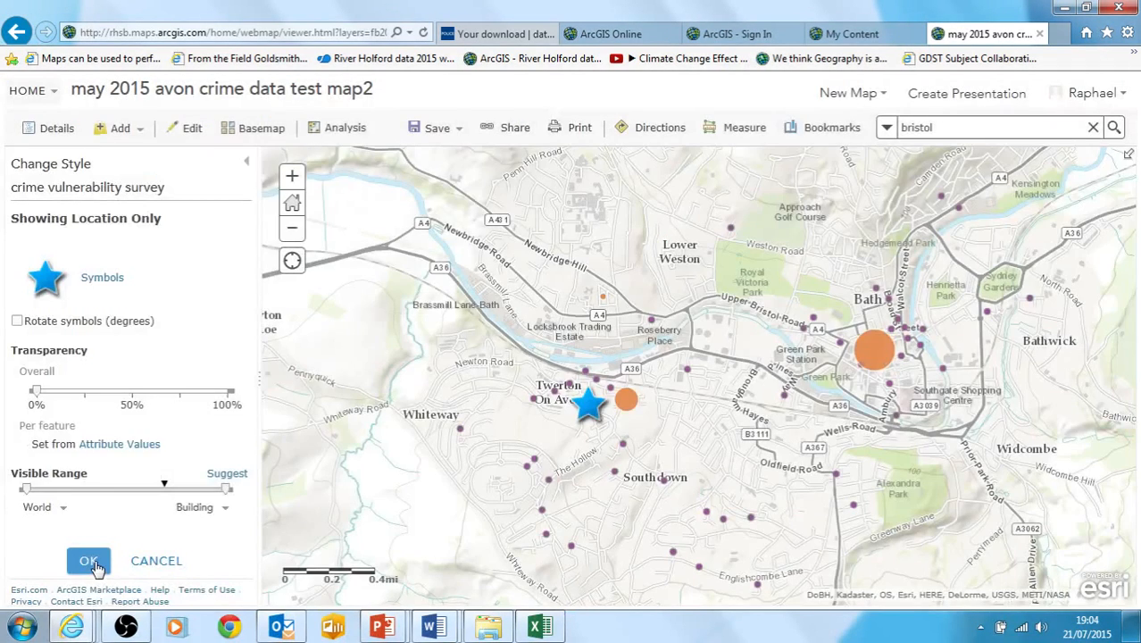
click(90, 560)
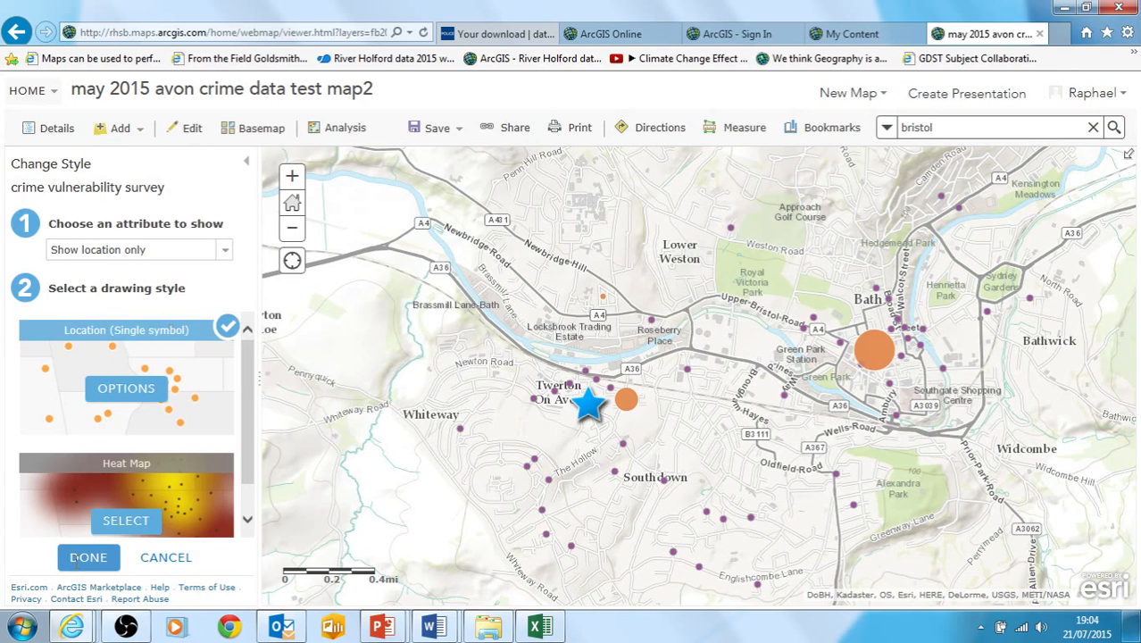
click(76, 559)
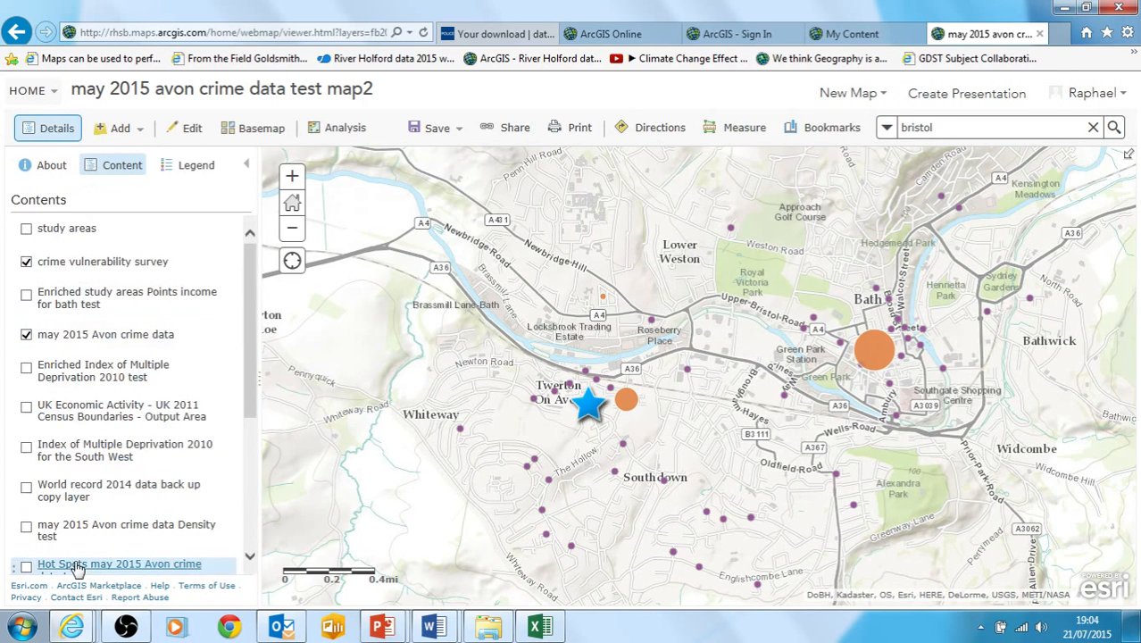
Step: Open the starred survey point in Twerton for editing and go to its attachments section
click(589, 406)
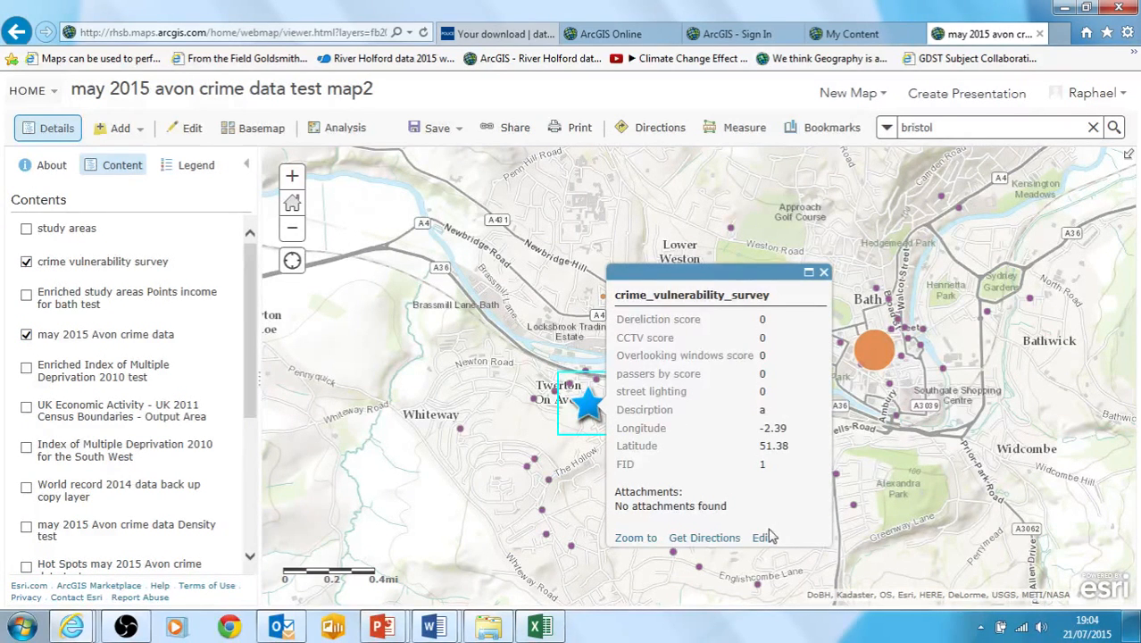
click(823, 273)
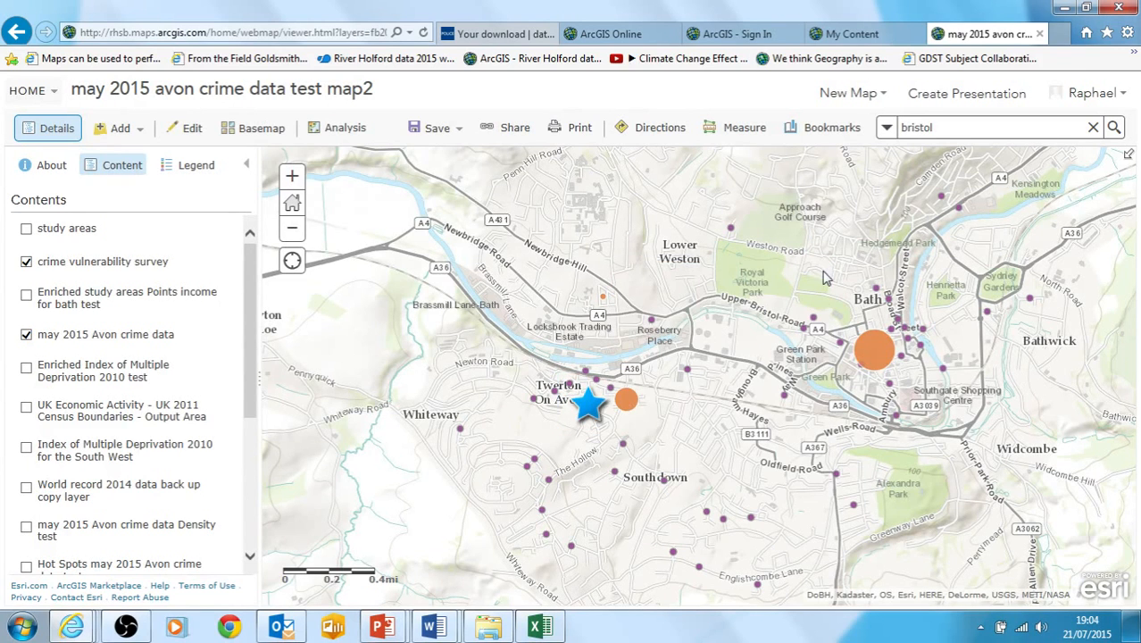
click(594, 417)
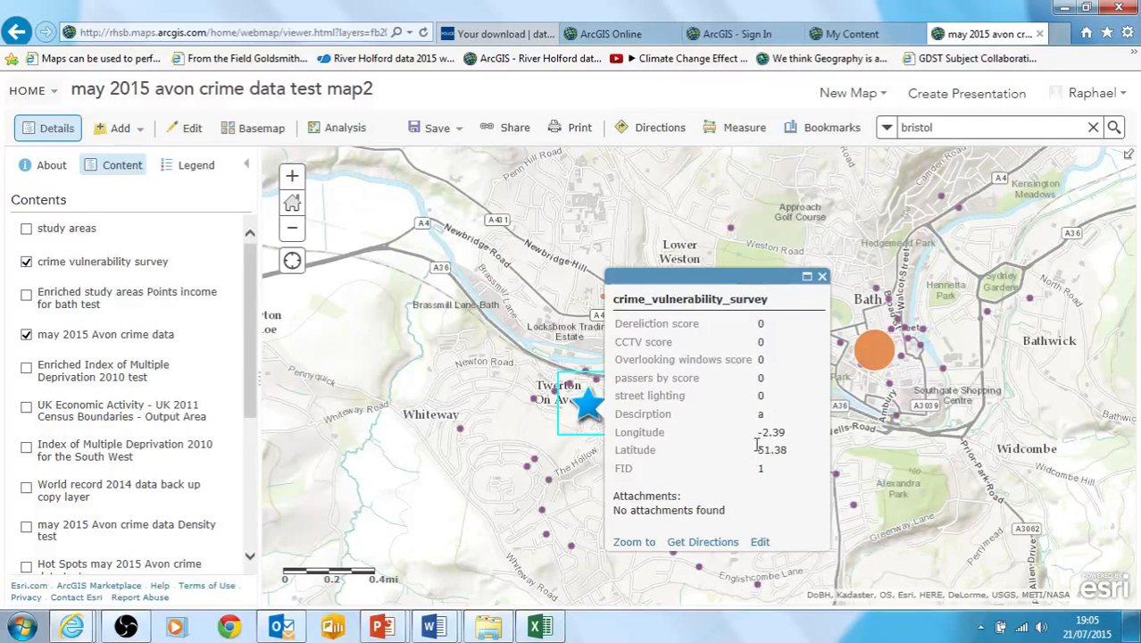
click(760, 542)
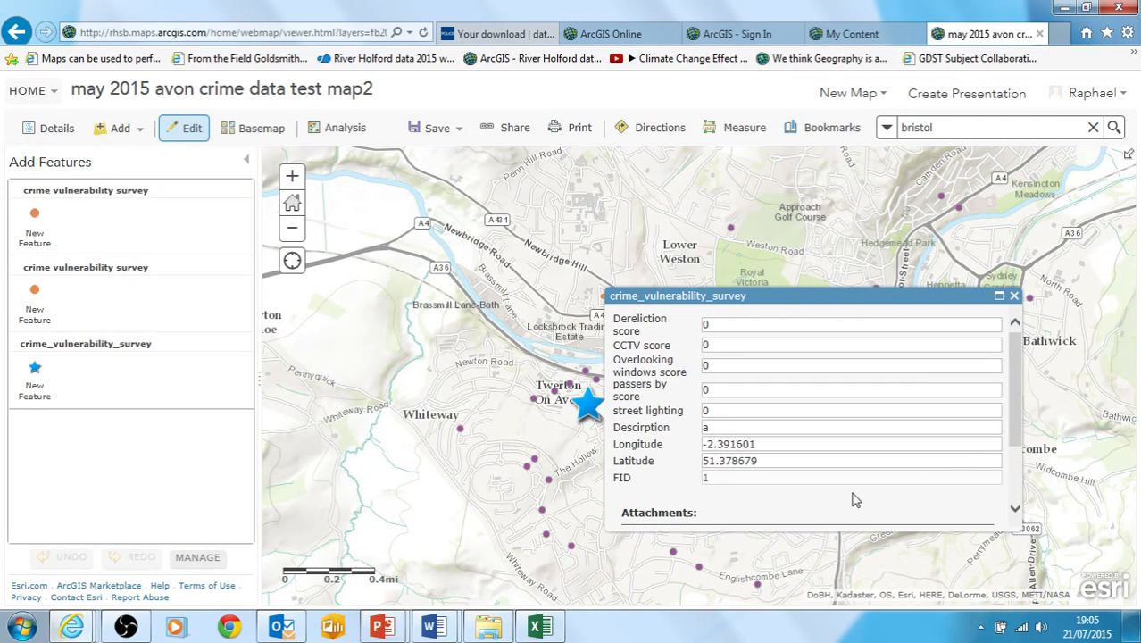
scroll(1016, 396, down, 2)
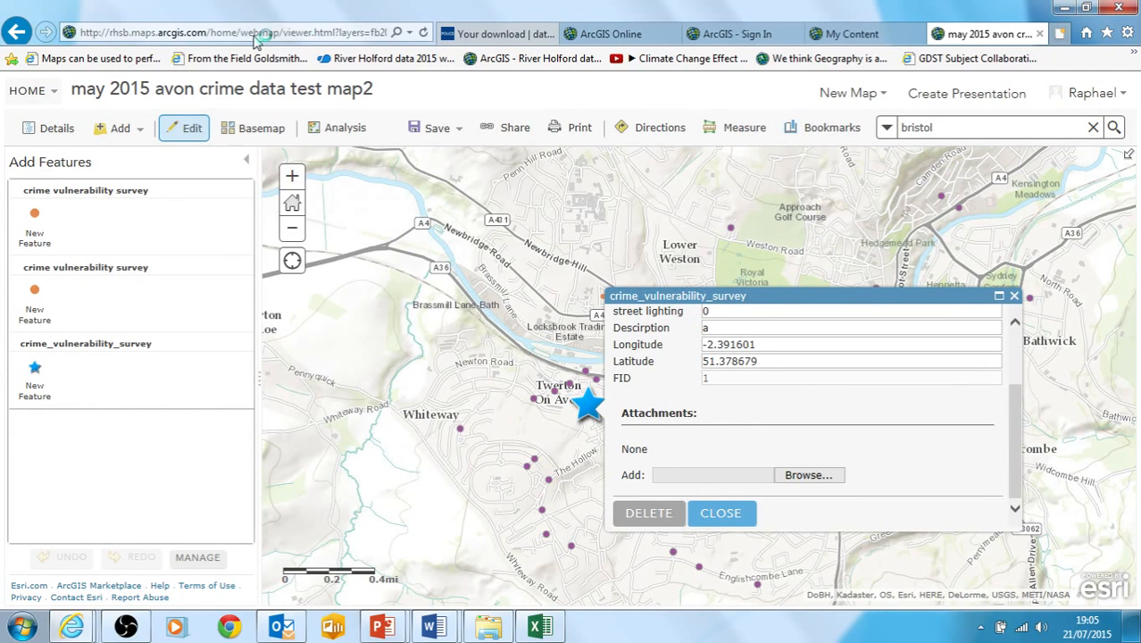
Step: Search the web in a new browser tab for images of "bath streets"
click(241, 33)
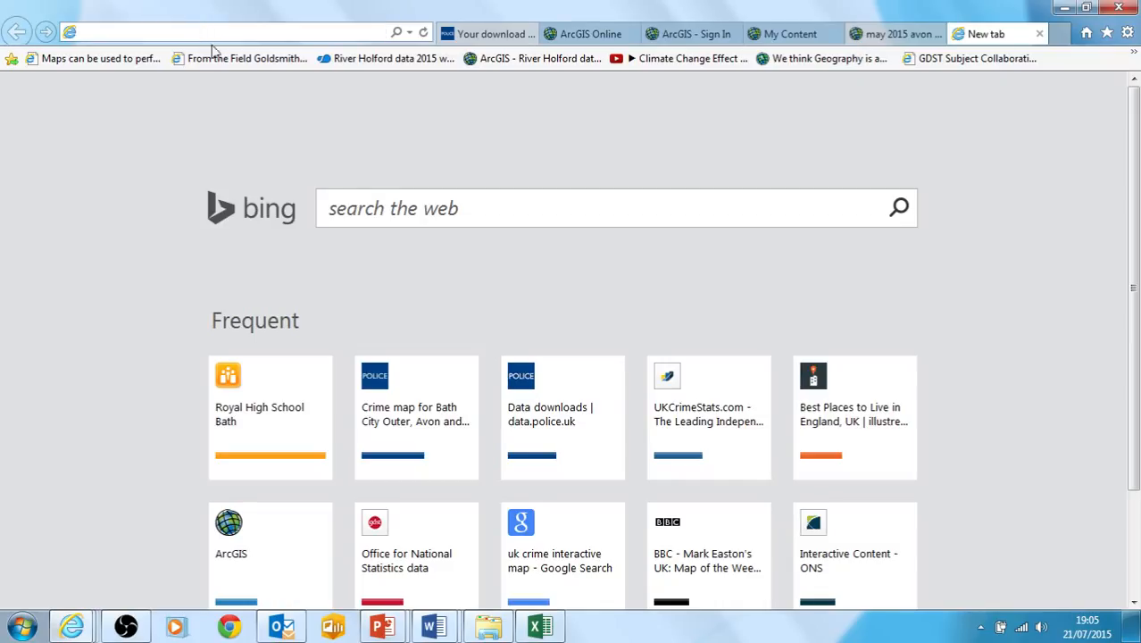
click(363, 197)
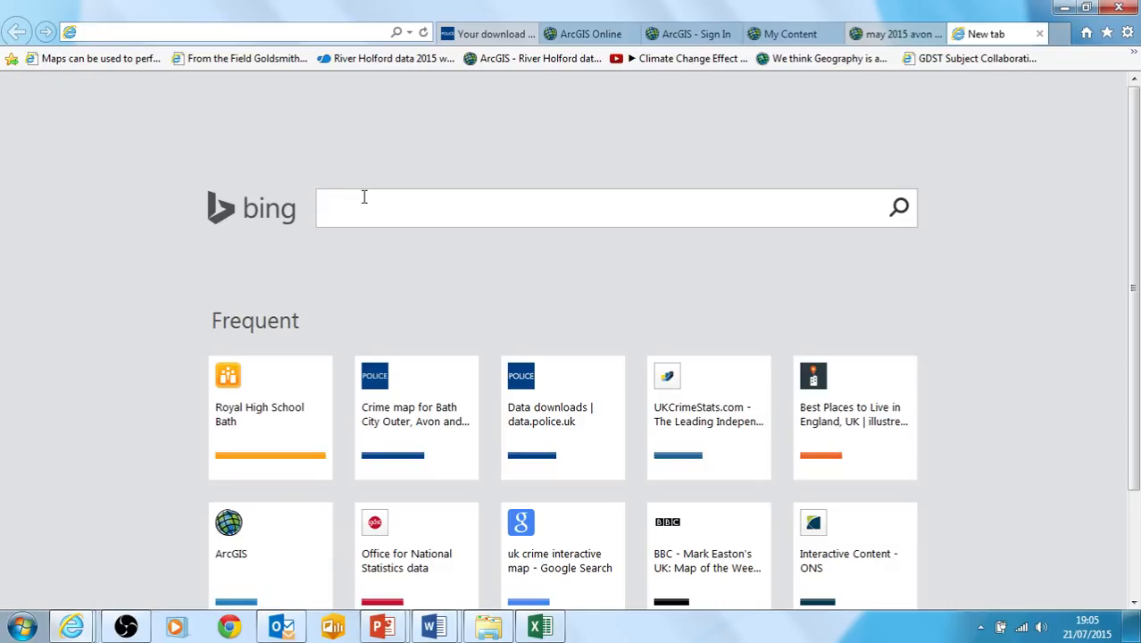
text(bath)
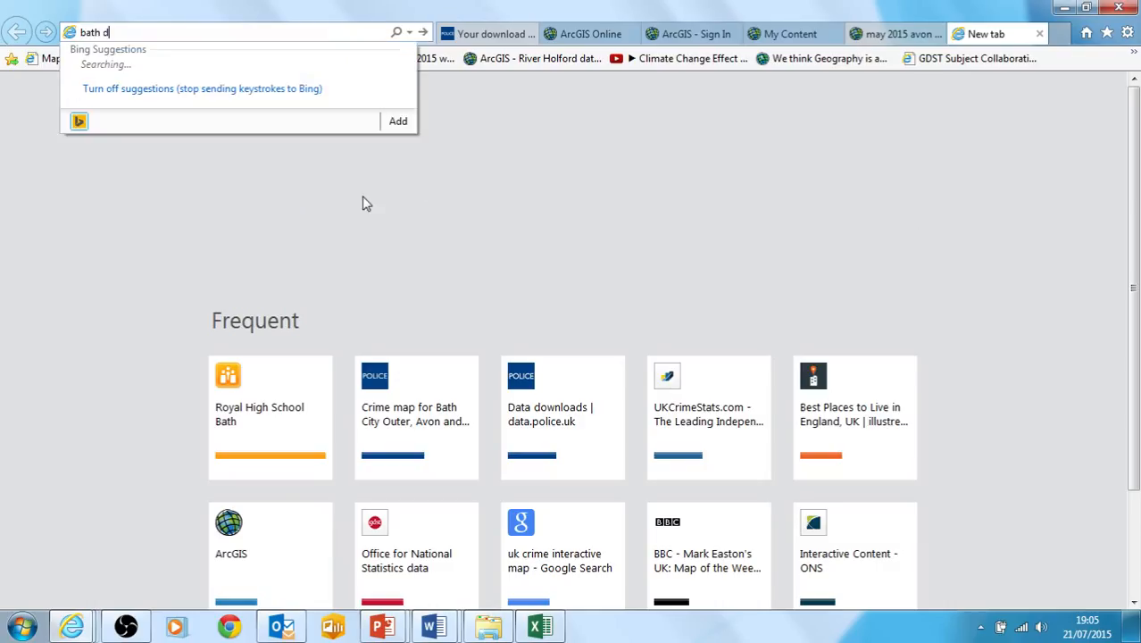
text( streets)
key(Return)
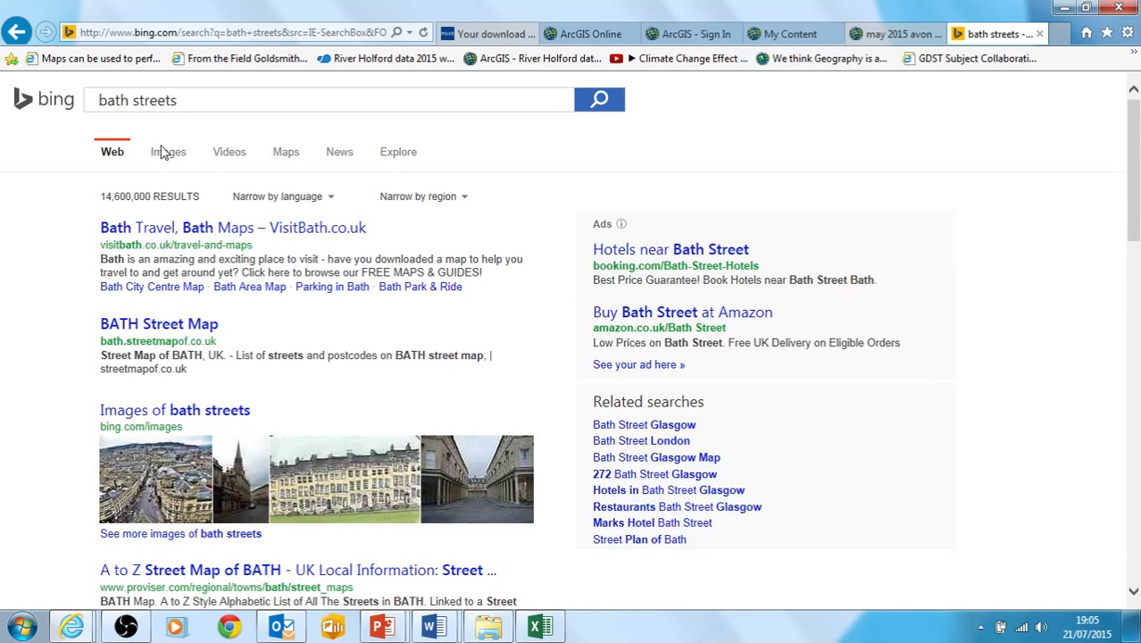
click(168, 155)
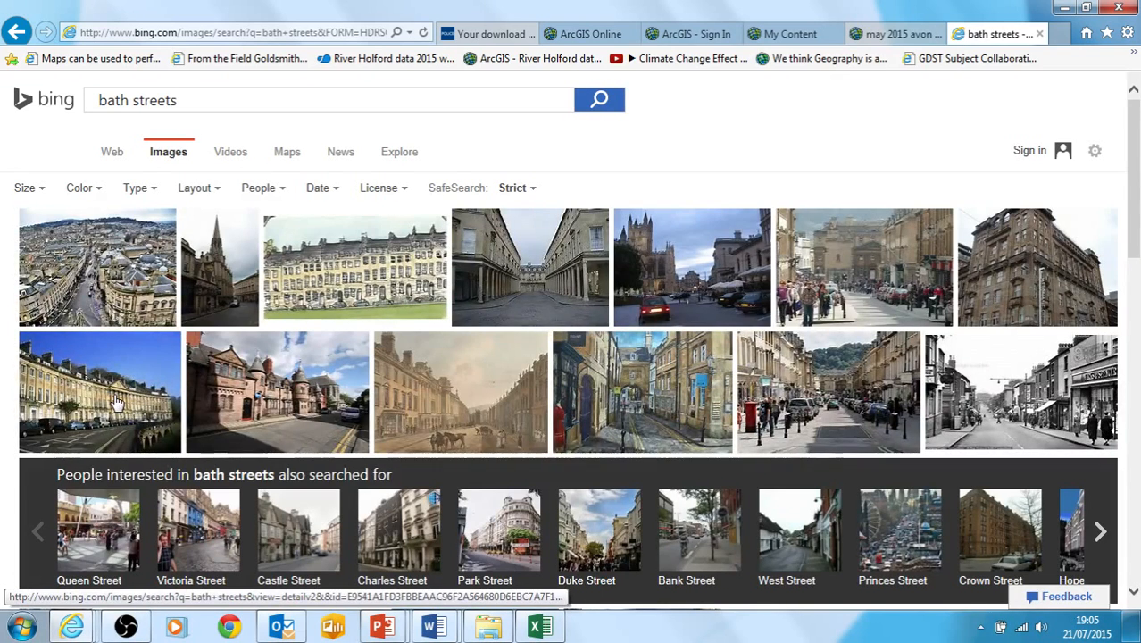
click(159, 403)
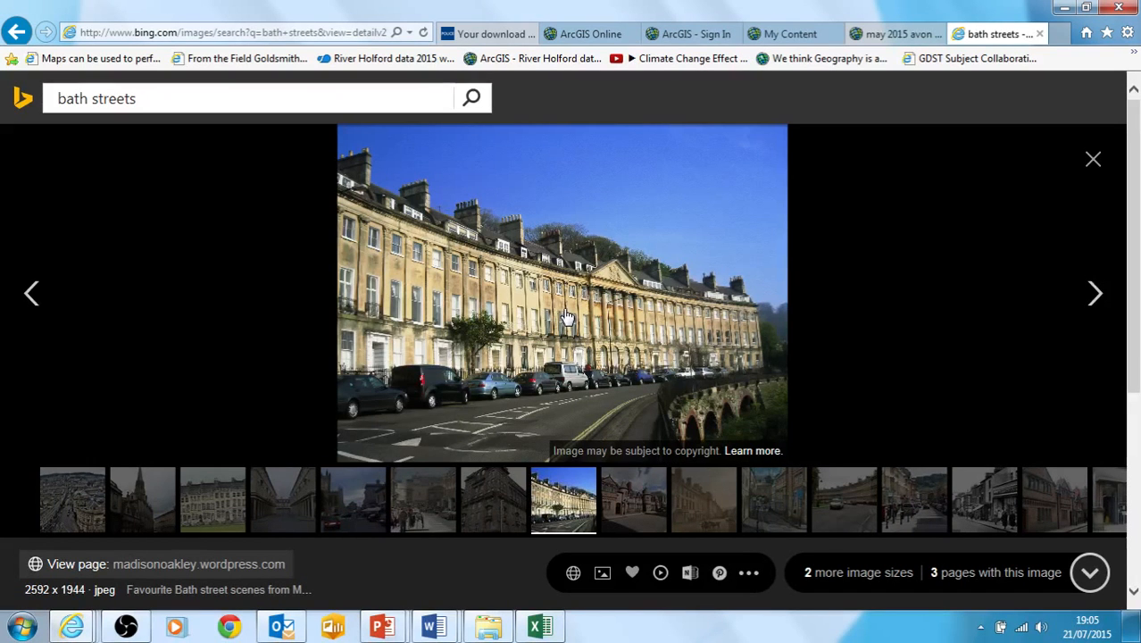
right_click(566, 313)
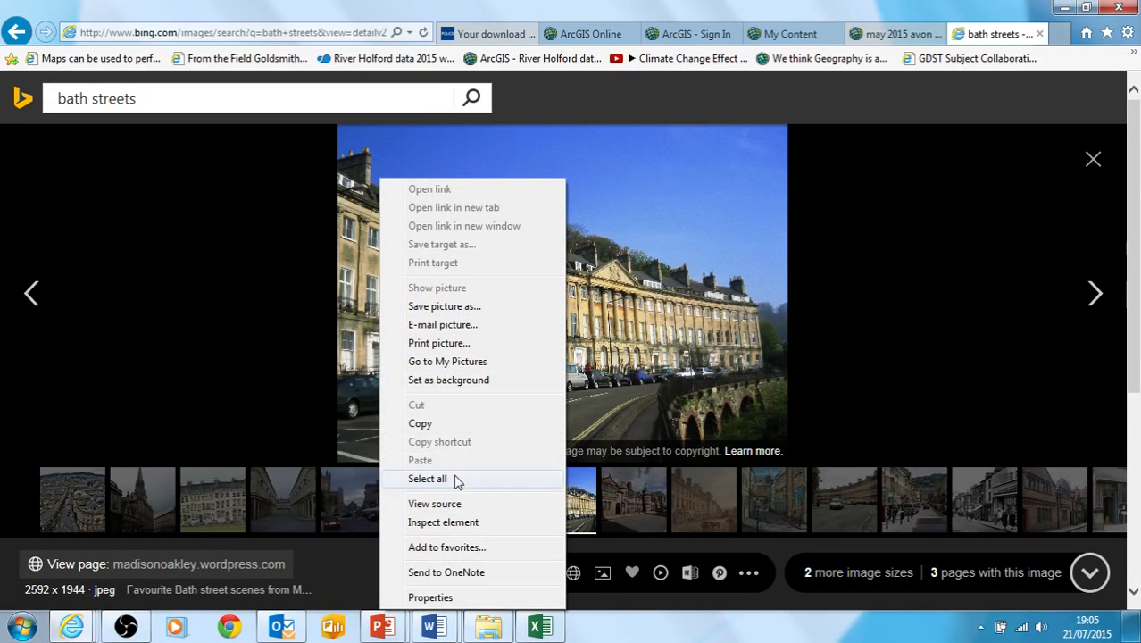
click(1091, 163)
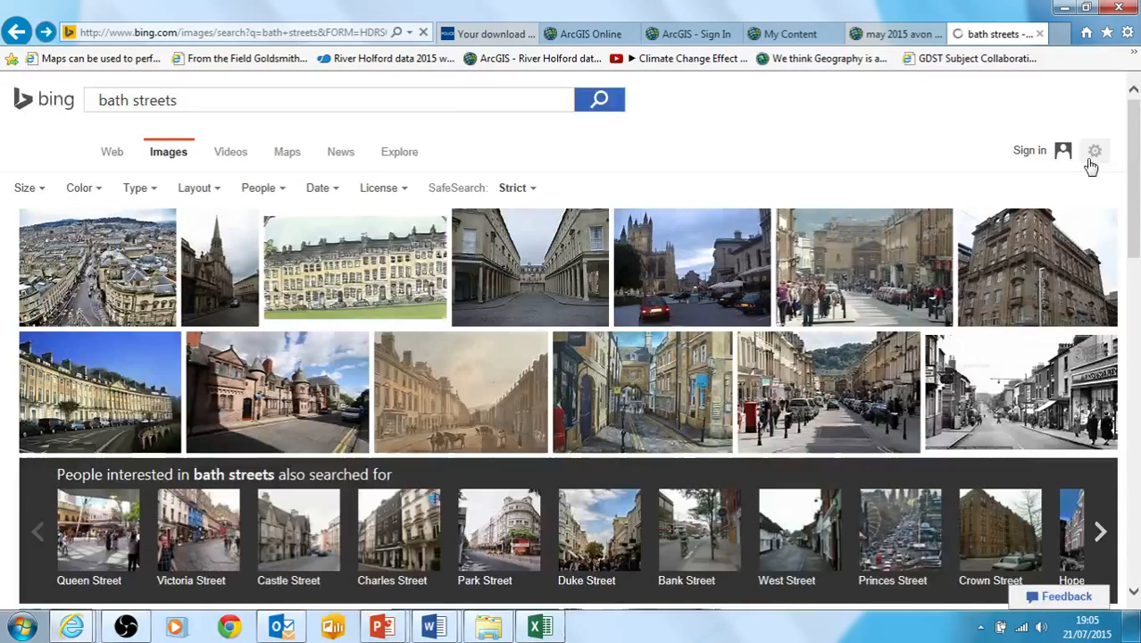
click(660, 283)
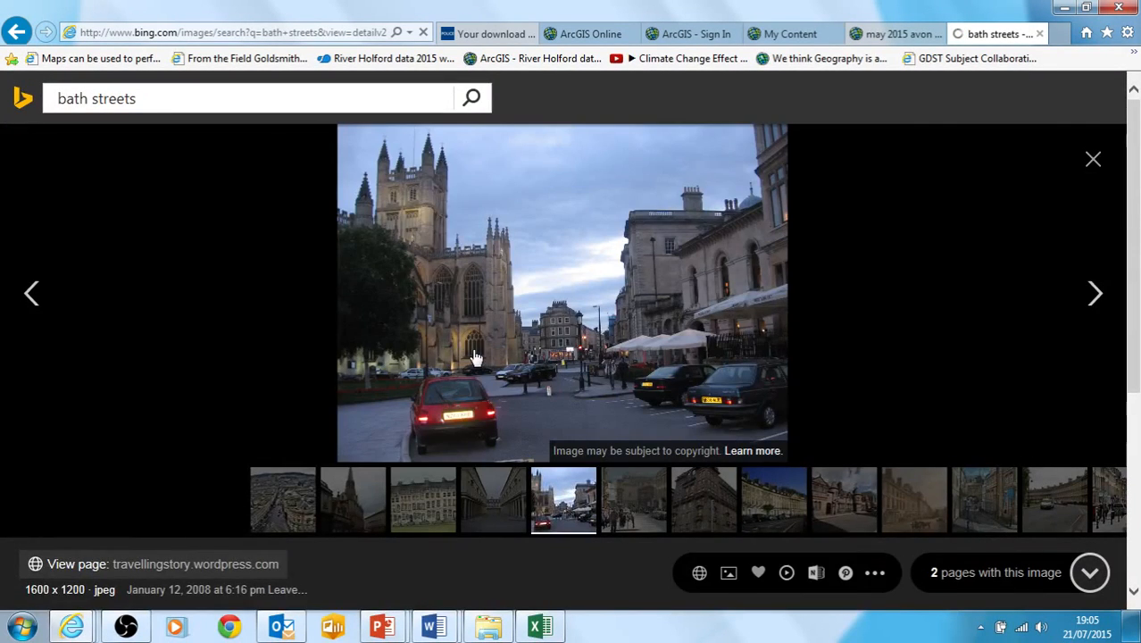
right_click(457, 395)
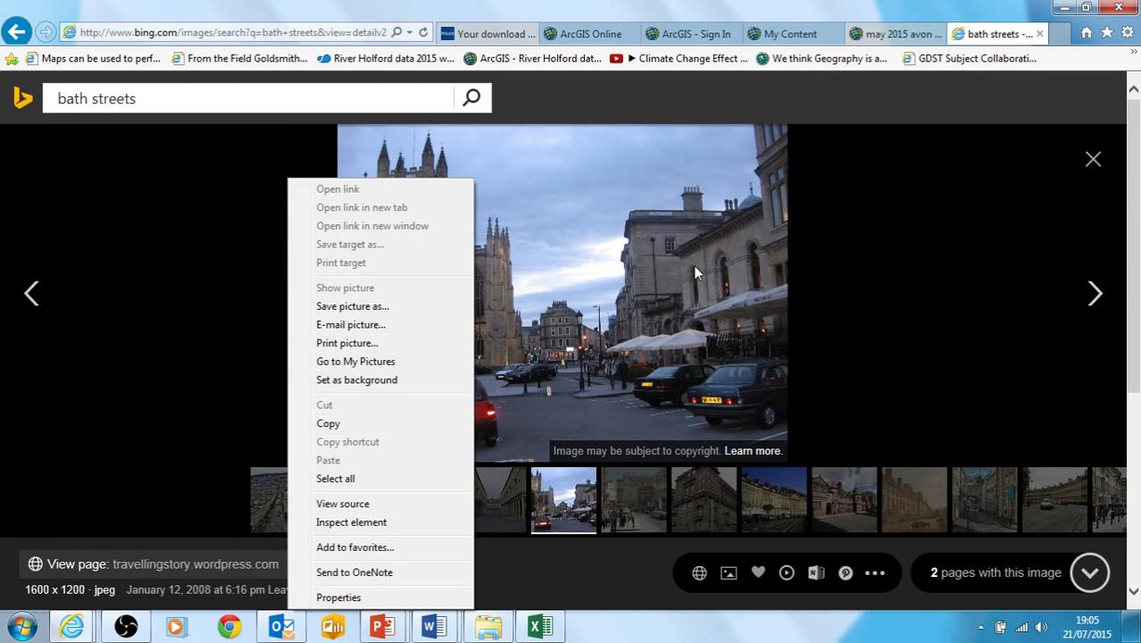
click(1095, 161)
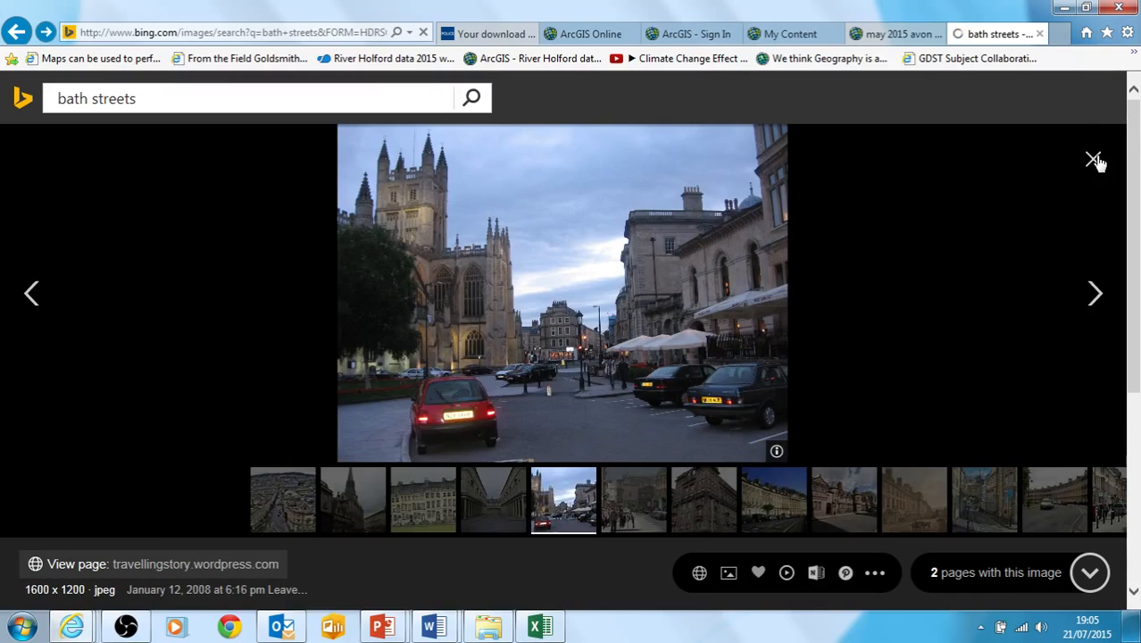
click(1095, 160)
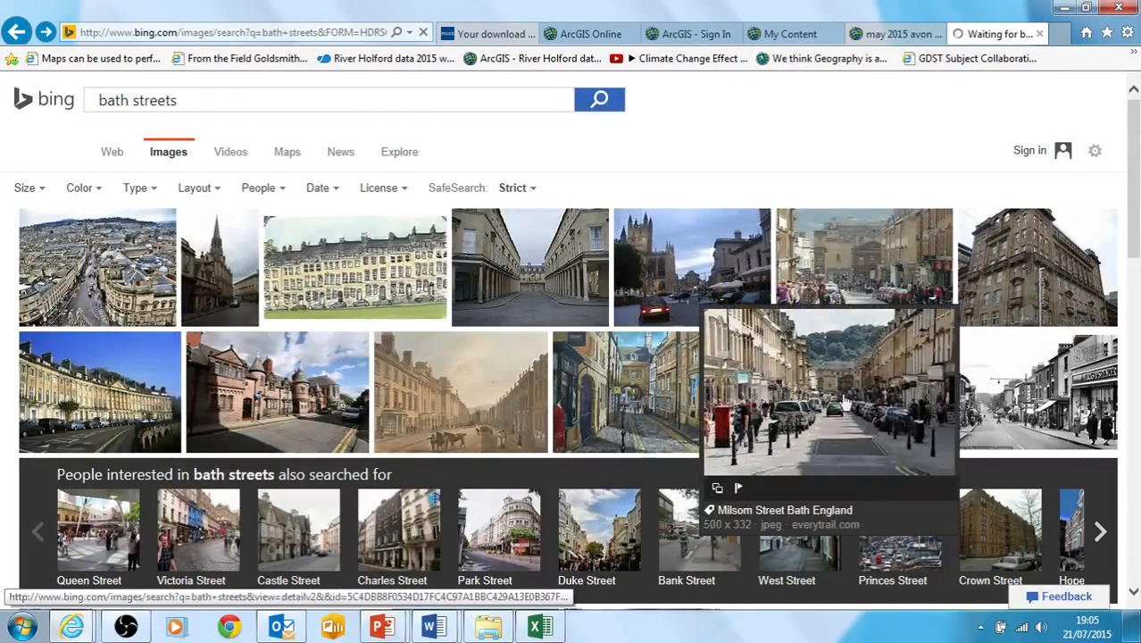
Step: Copy the web address of the full-size Milsom Street Bath England picture and return to the crime map tab
click(839, 403)
right_click(572, 353)
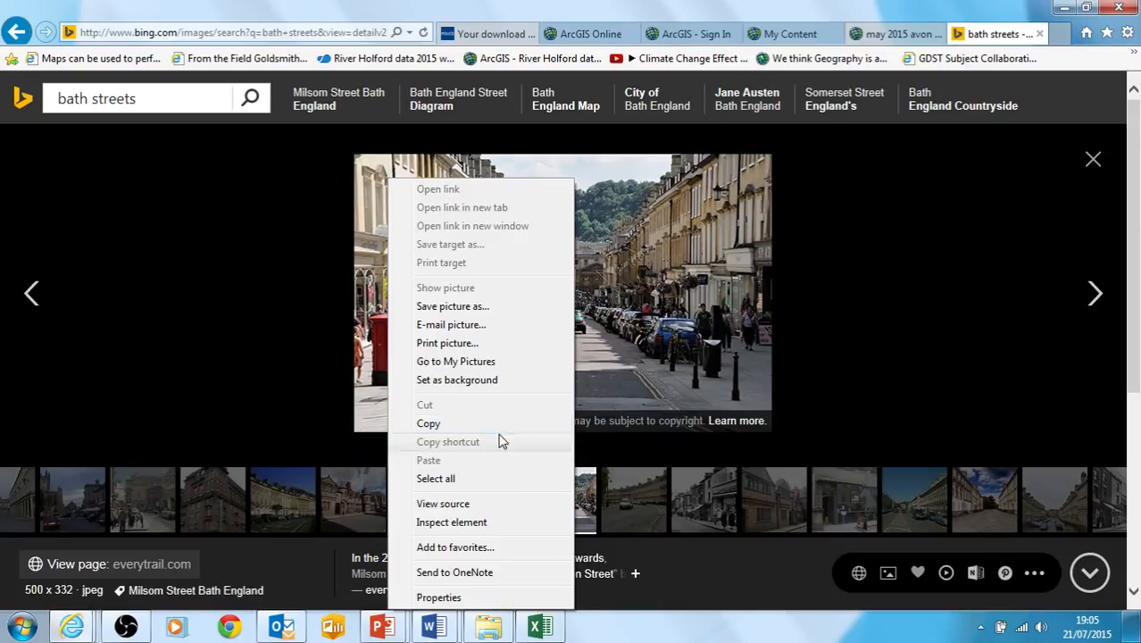
click(500, 425)
click(571, 348)
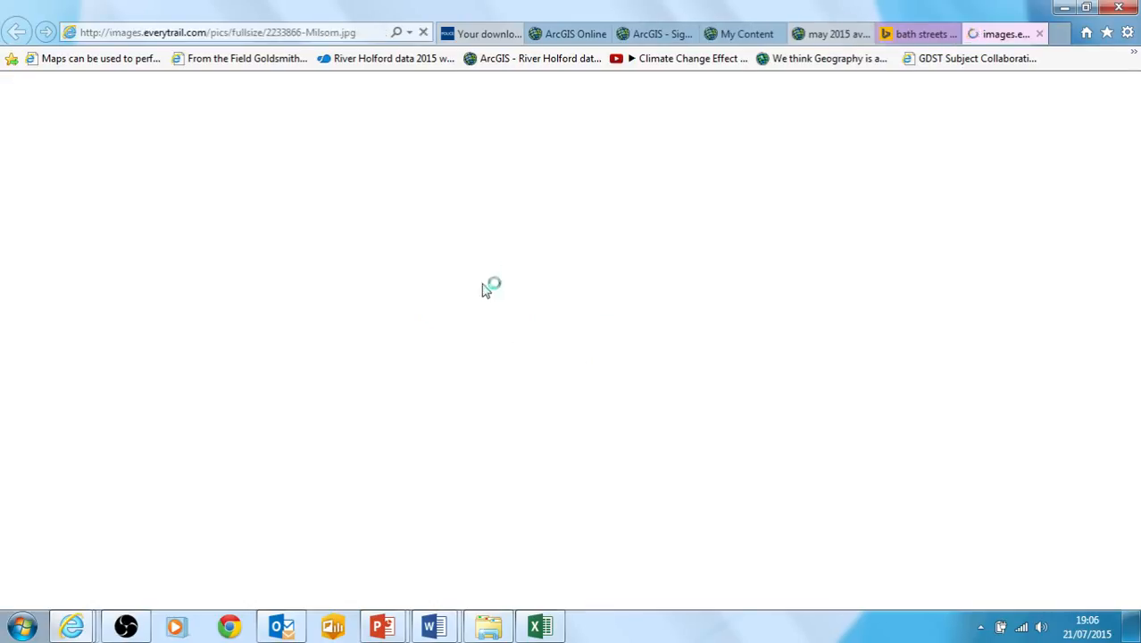
right_click(207, 234)
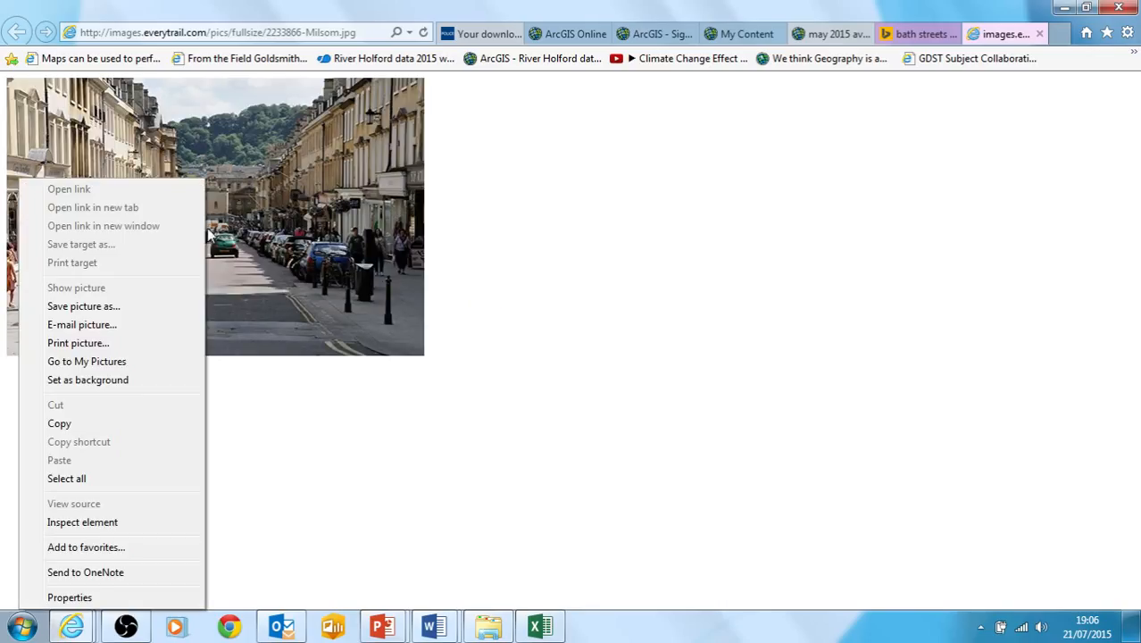
click(202, 32)
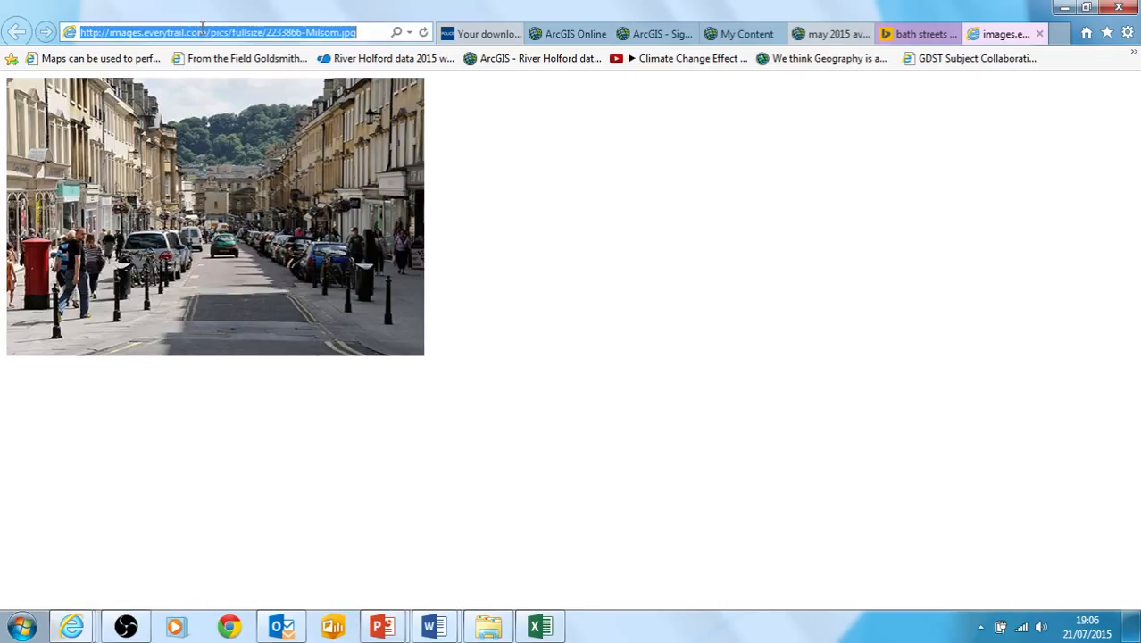
right_click(199, 34)
click(176, 82)
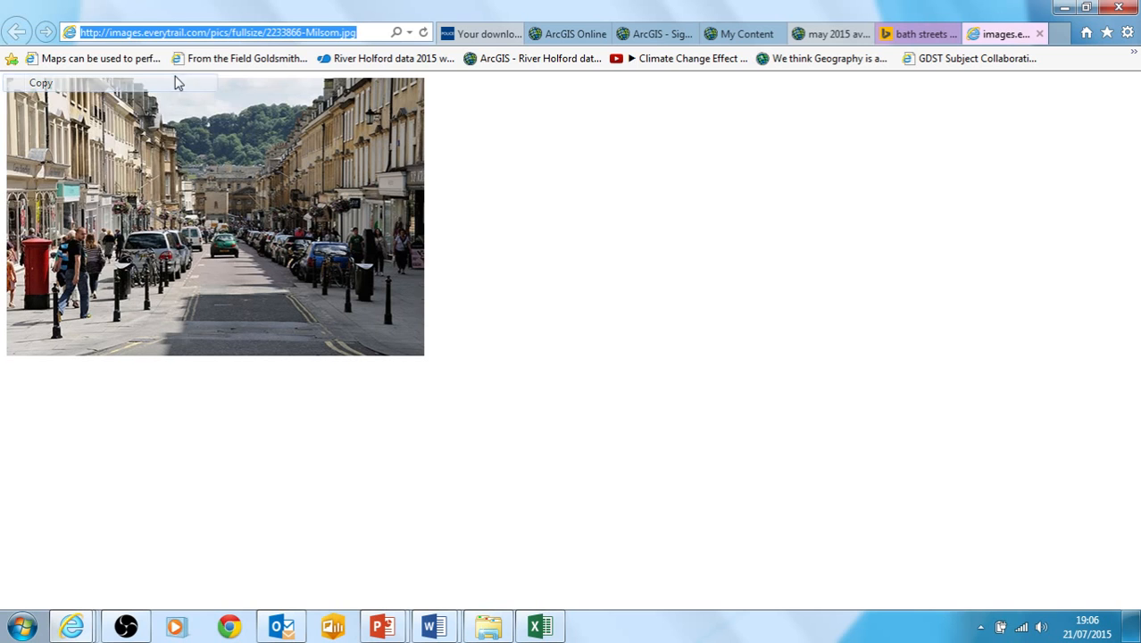
click(844, 34)
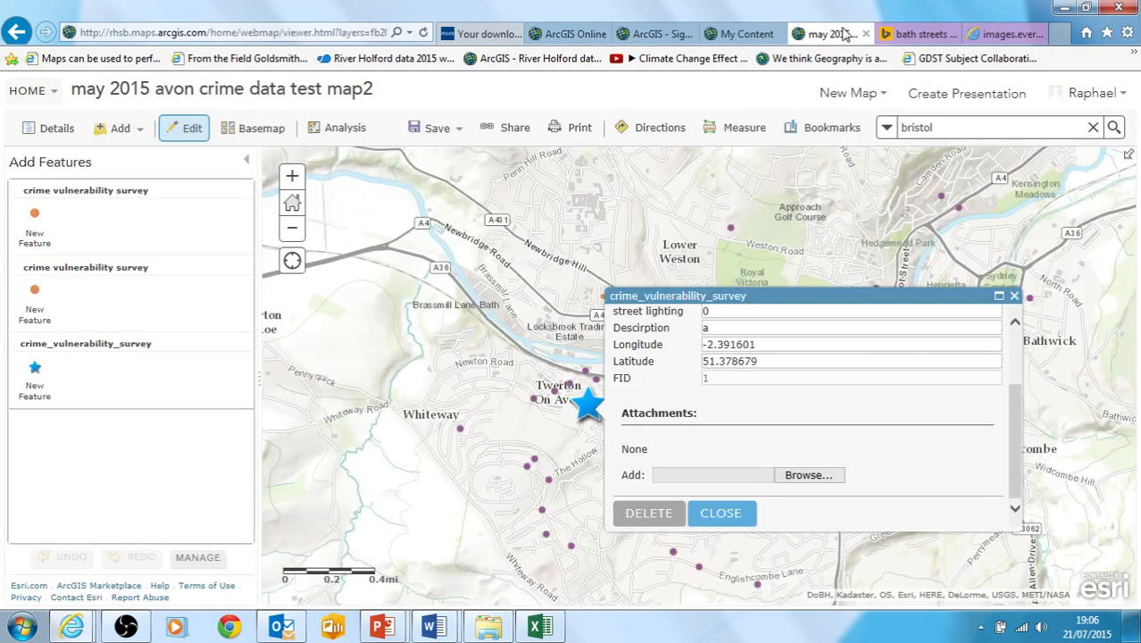
Step: Try to paste the copied picture address into the survey point's attachment field
click(674, 478)
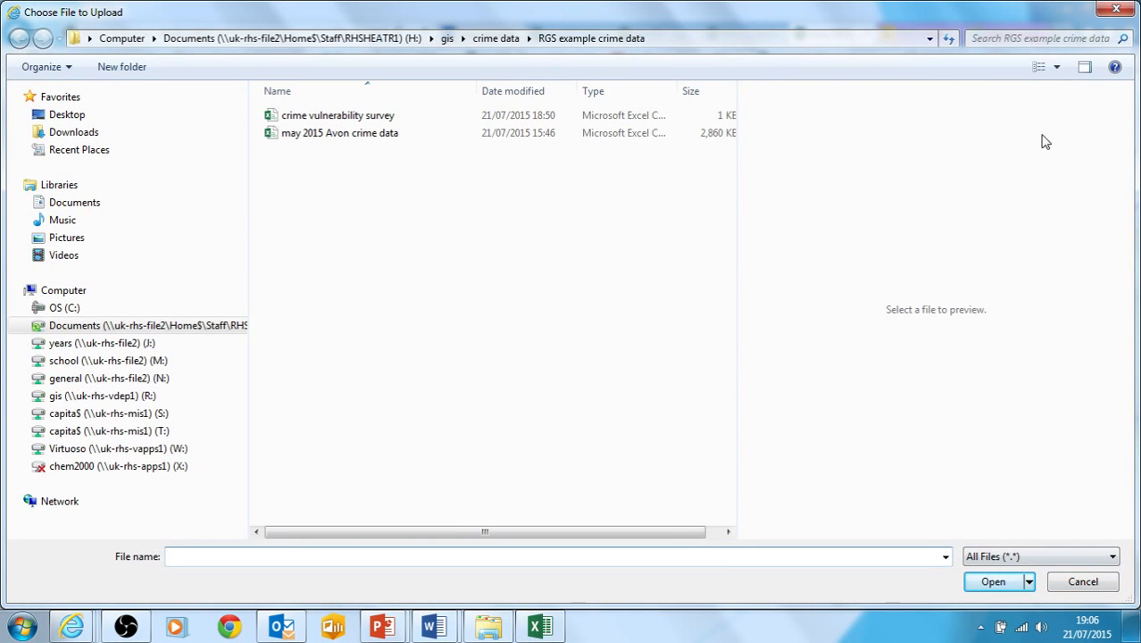
click(1084, 585)
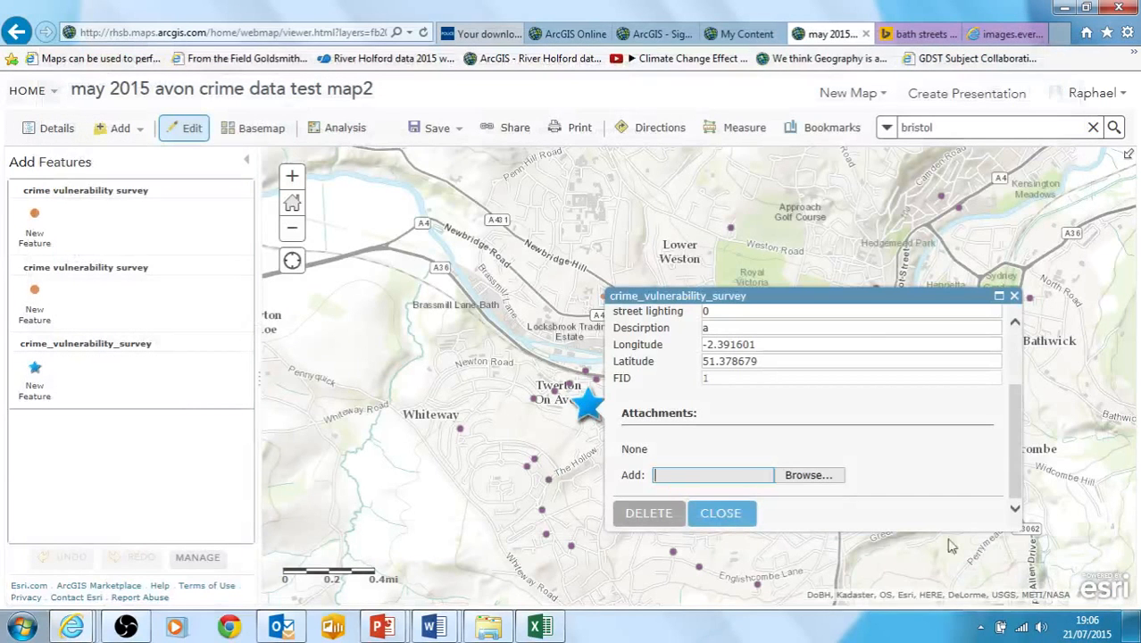
right_click(678, 479)
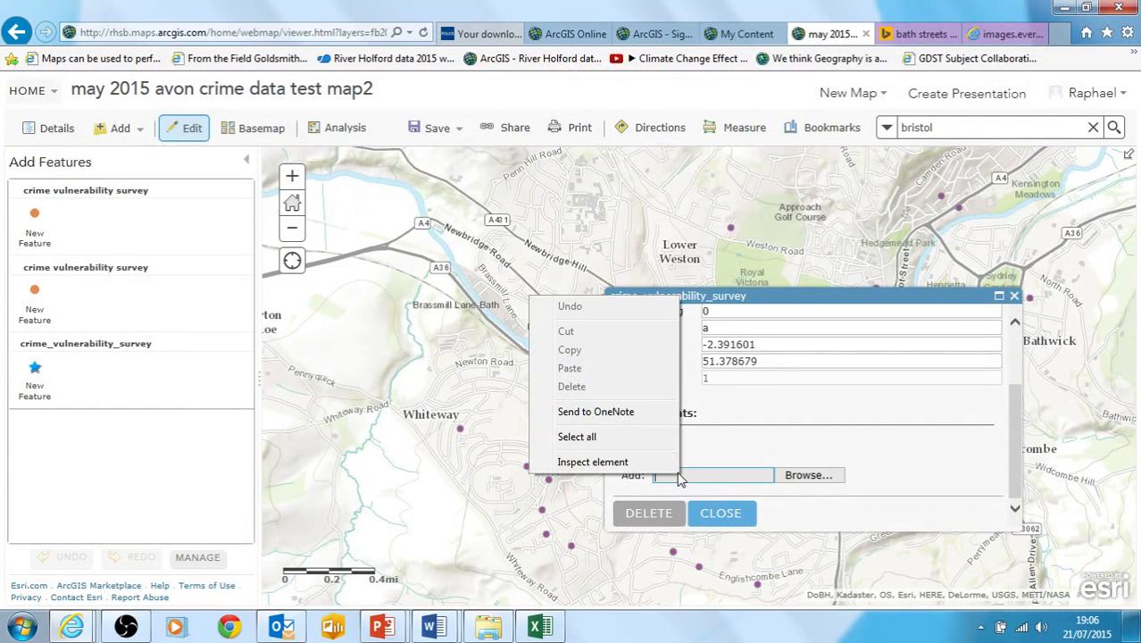
Step: Attach the picture "hollywood sign 2" from the "the art of mapping" pictures folder to the survey point and finish editing it
click(813, 480)
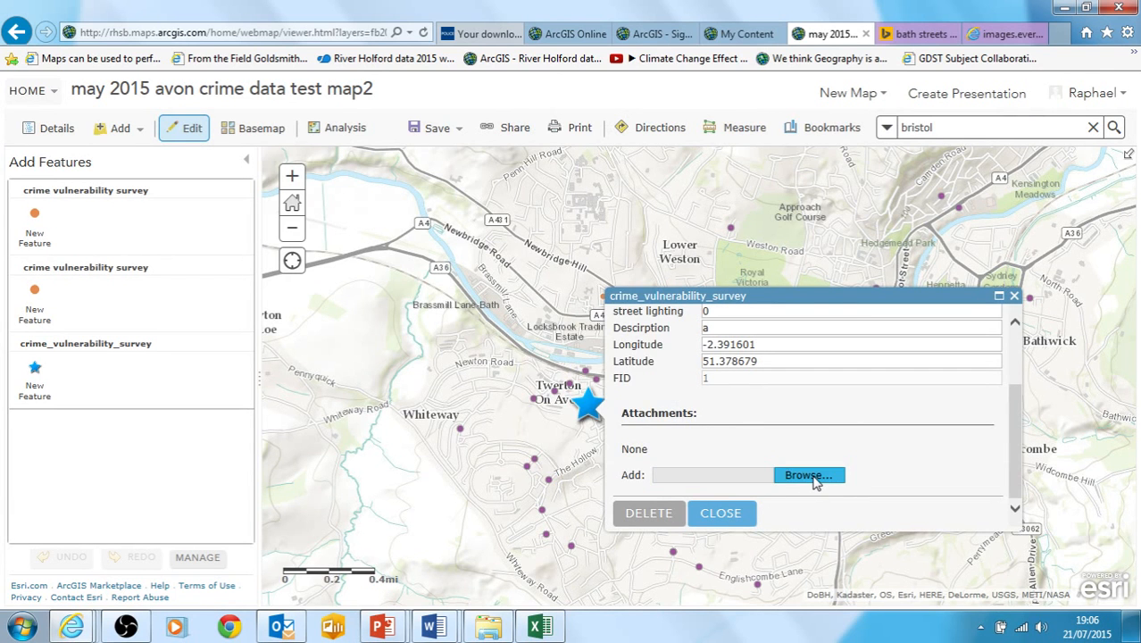
click(812, 478)
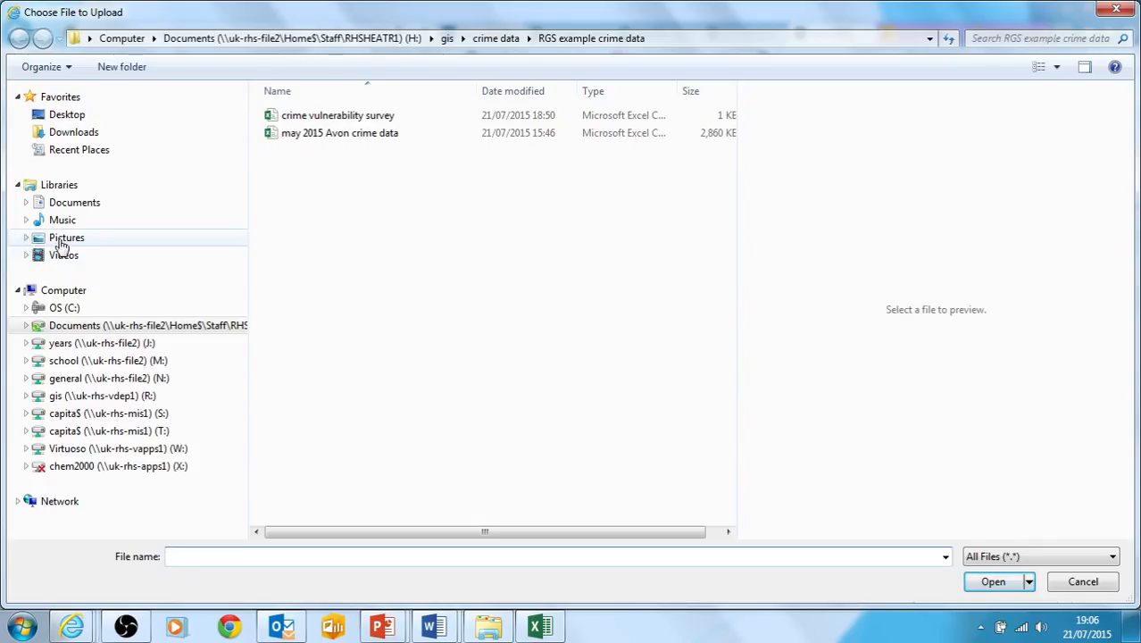
click(26, 237)
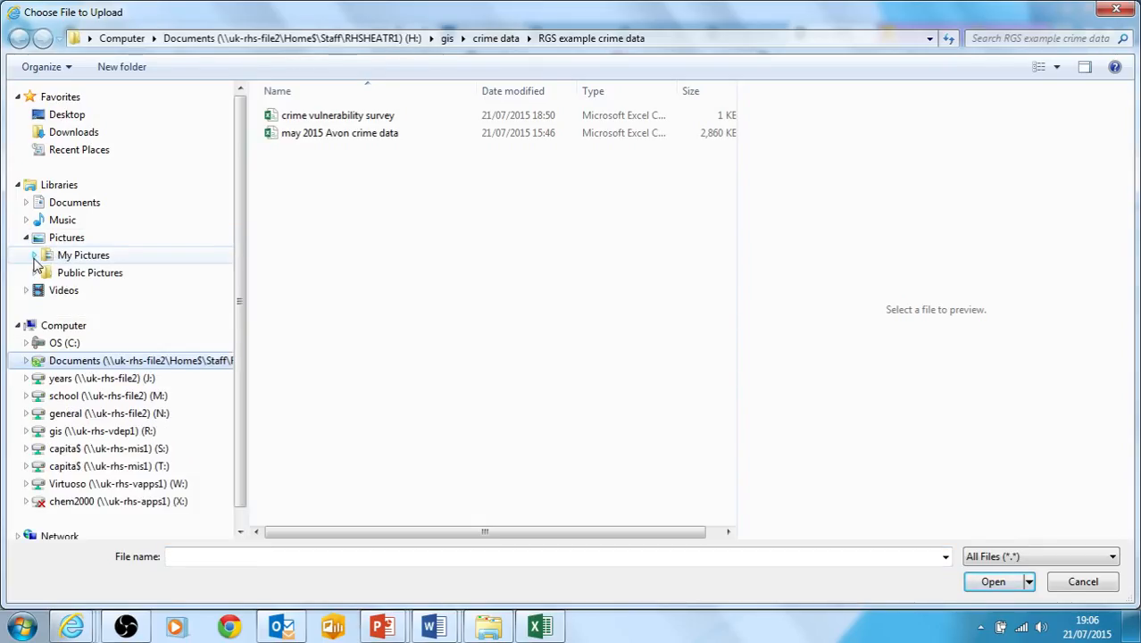
click(34, 257)
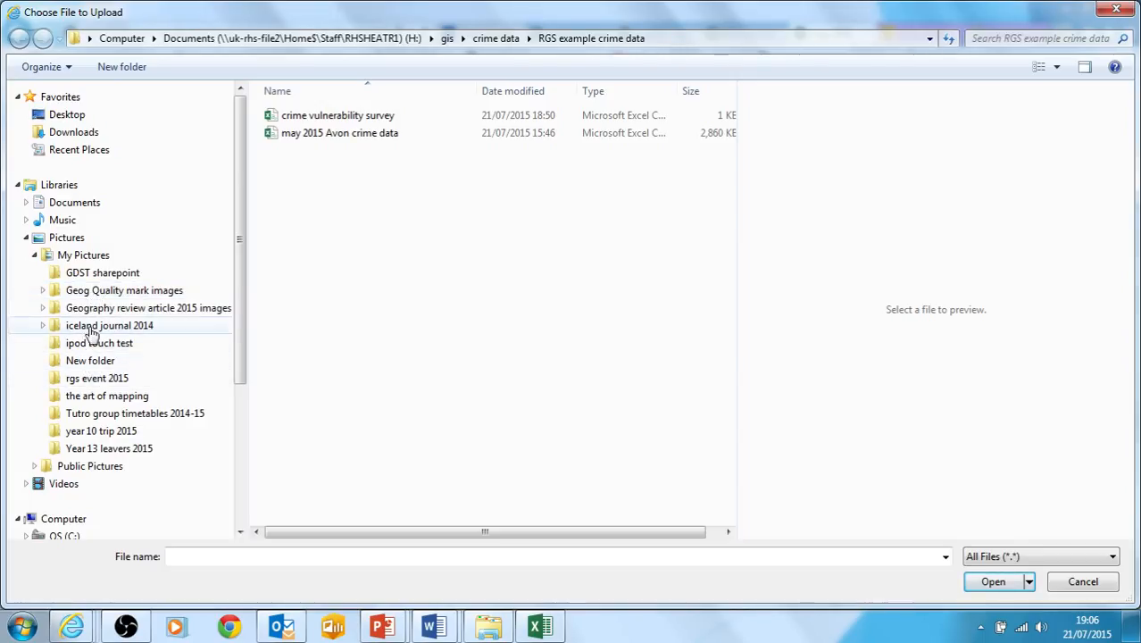
click(94, 398)
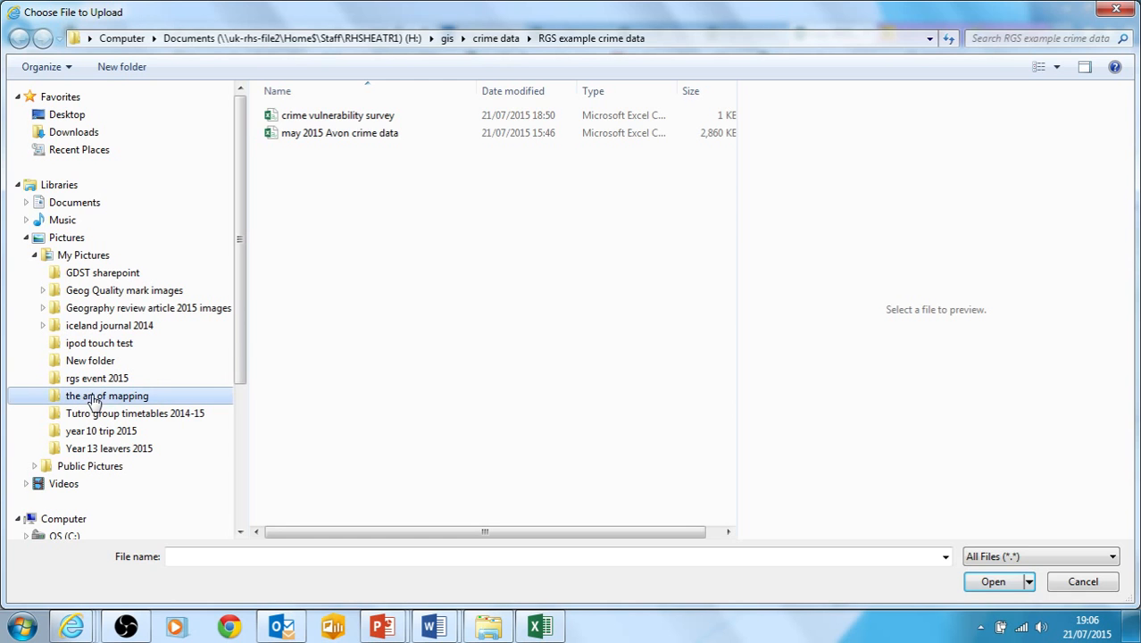
click(316, 186)
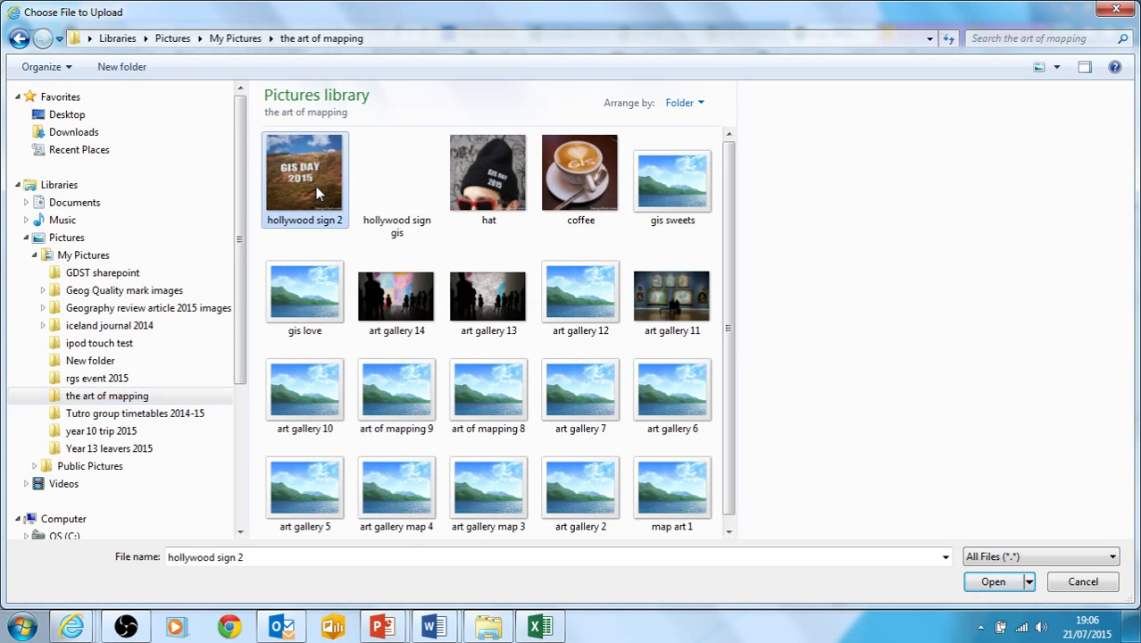
click(991, 582)
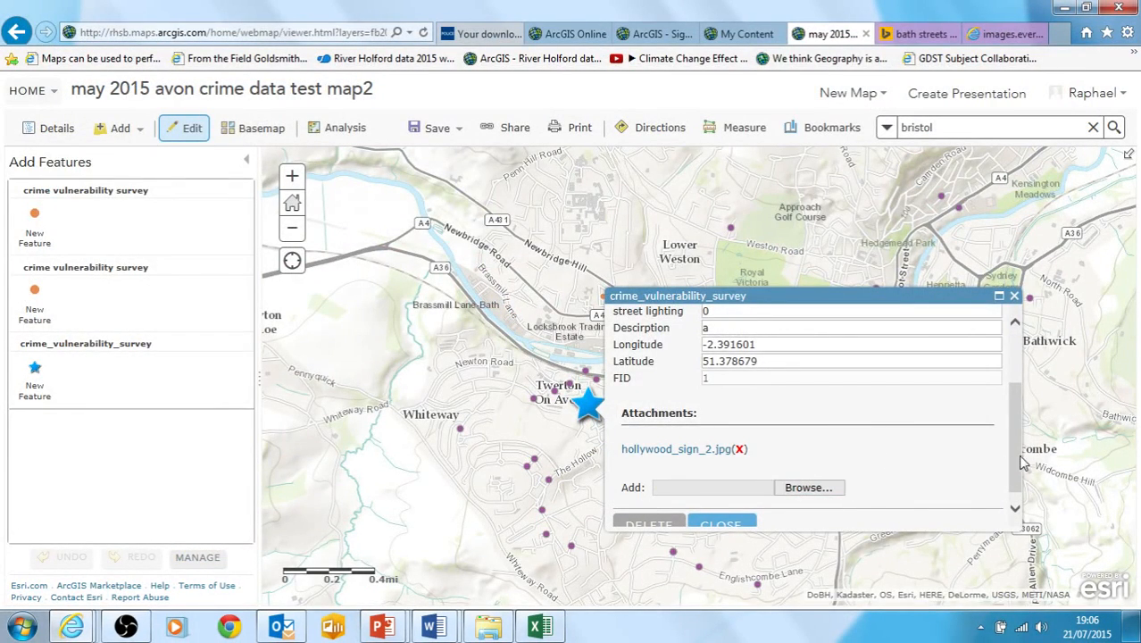
scroll(1023, 459, down, 1)
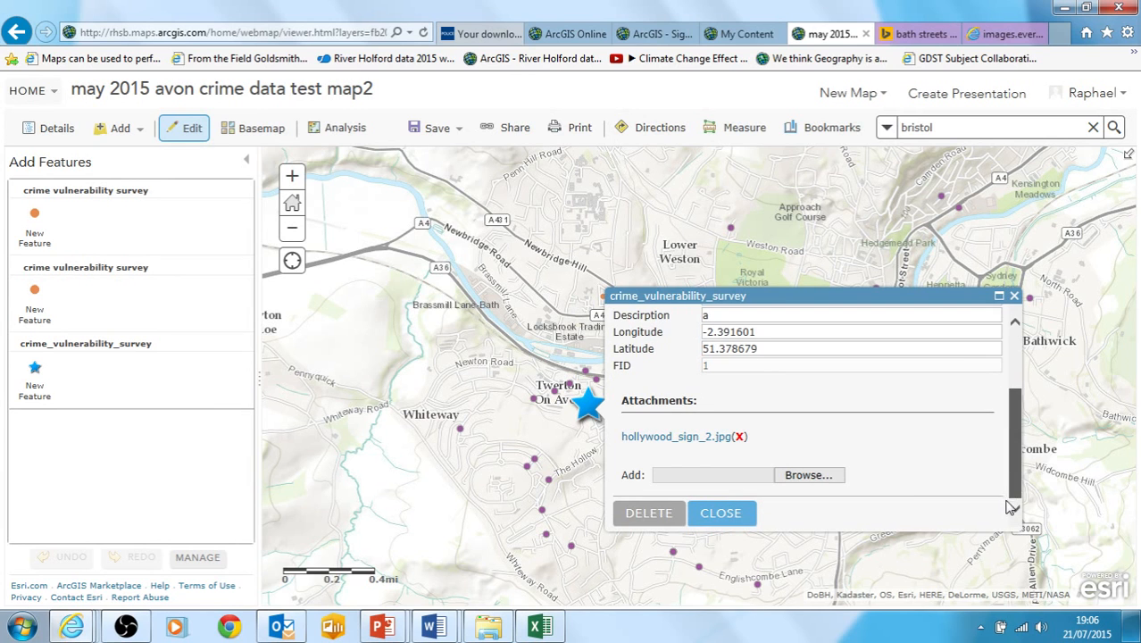
click(729, 512)
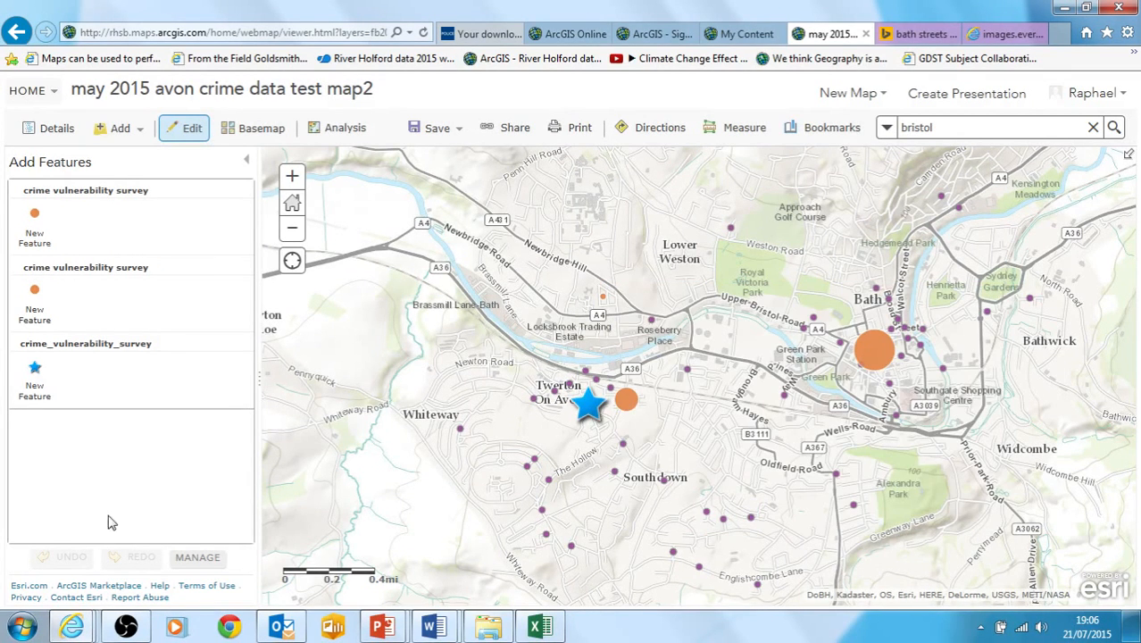
Step: Hide the may 2015 Avon crime data layer and check the starred survey point's pop-up for its attachment
click(73, 141)
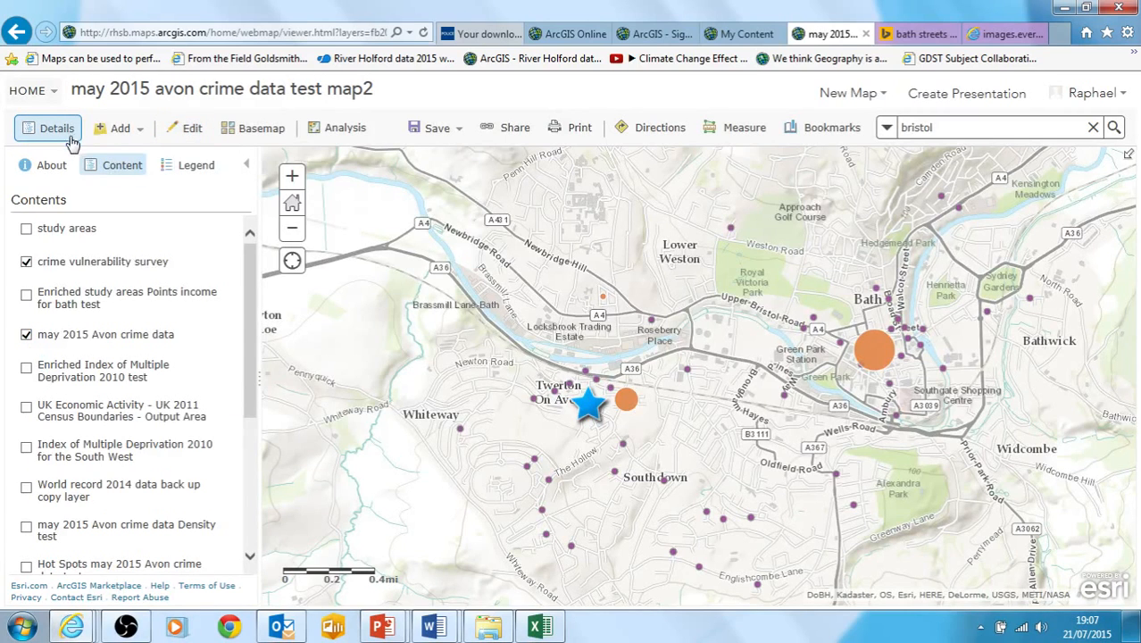
click(26, 335)
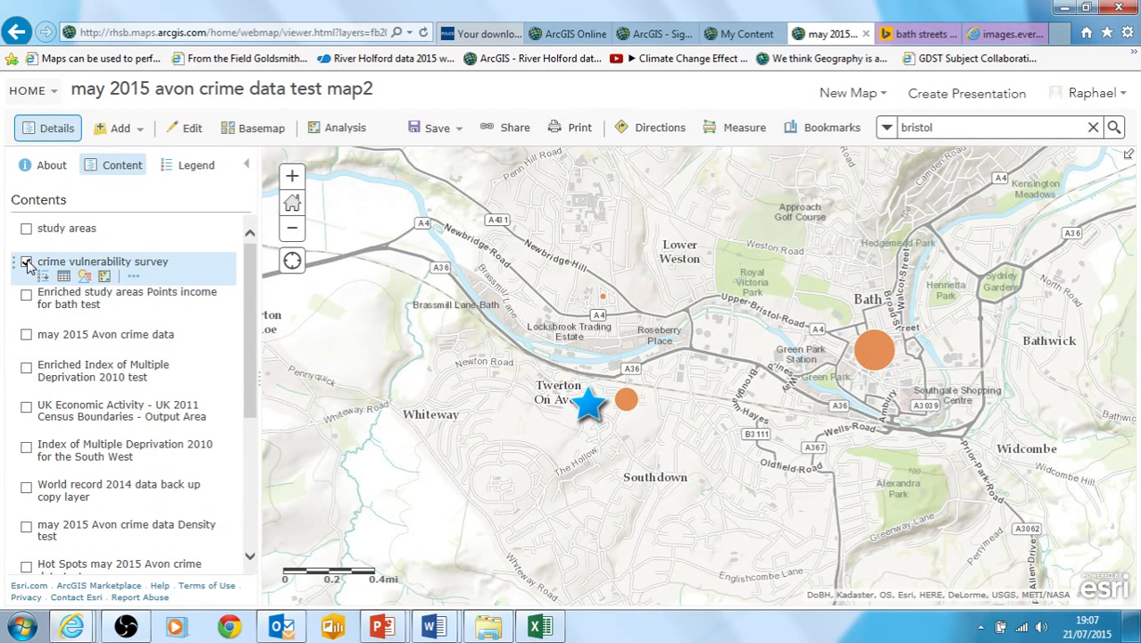
click(588, 406)
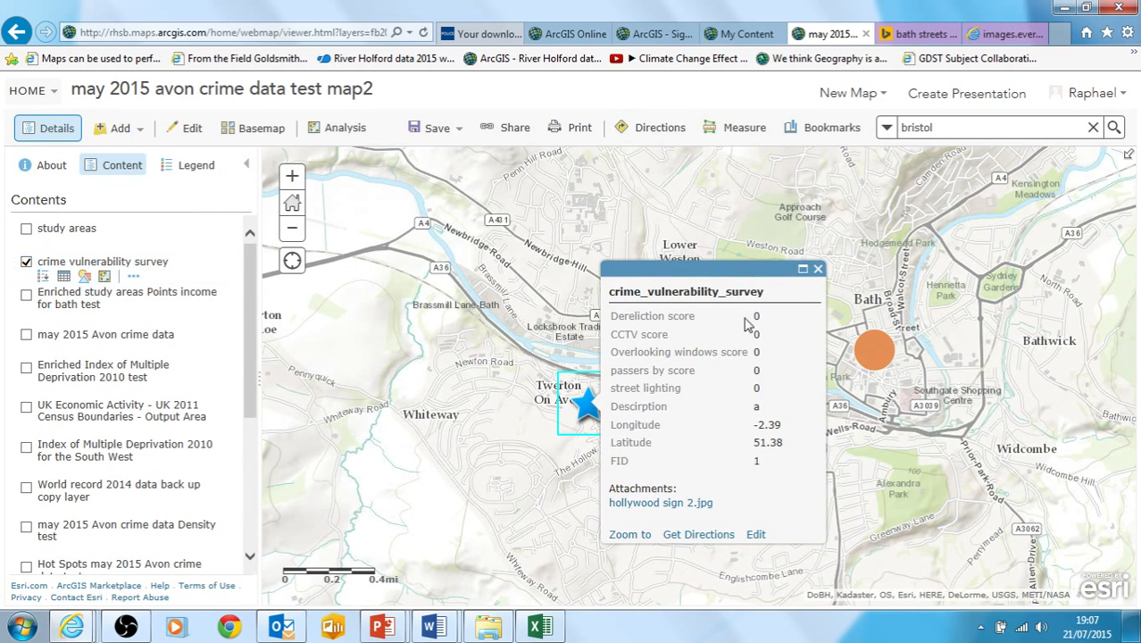
click(816, 270)
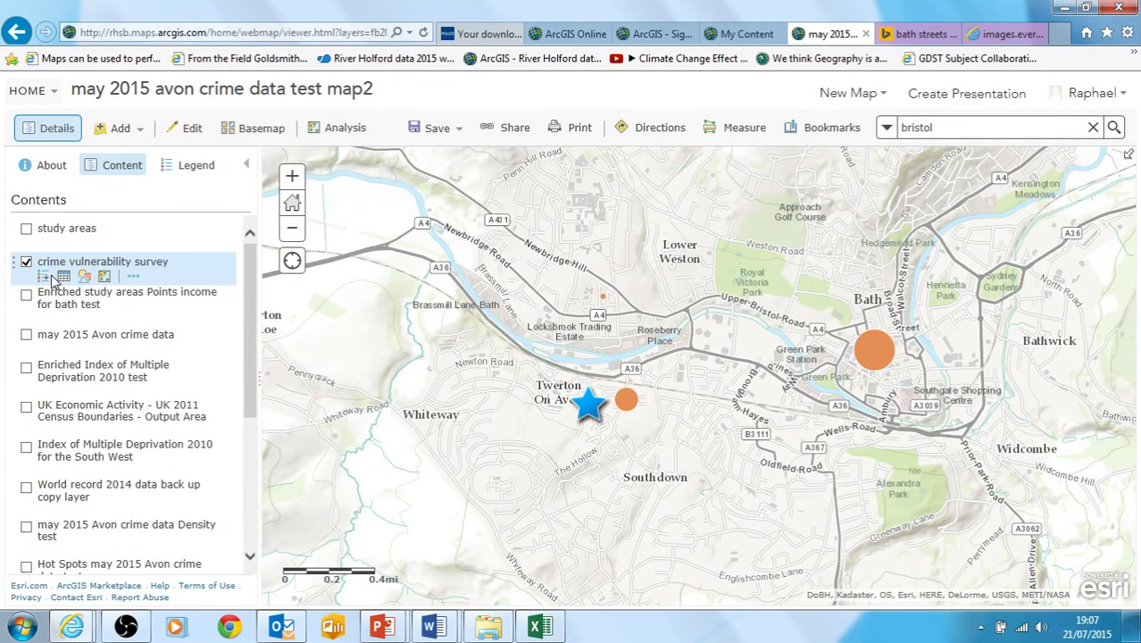
Step: Configure the crime vulnerability survey layer's pop-up and start adding an image to its pop-up media
click(133, 276)
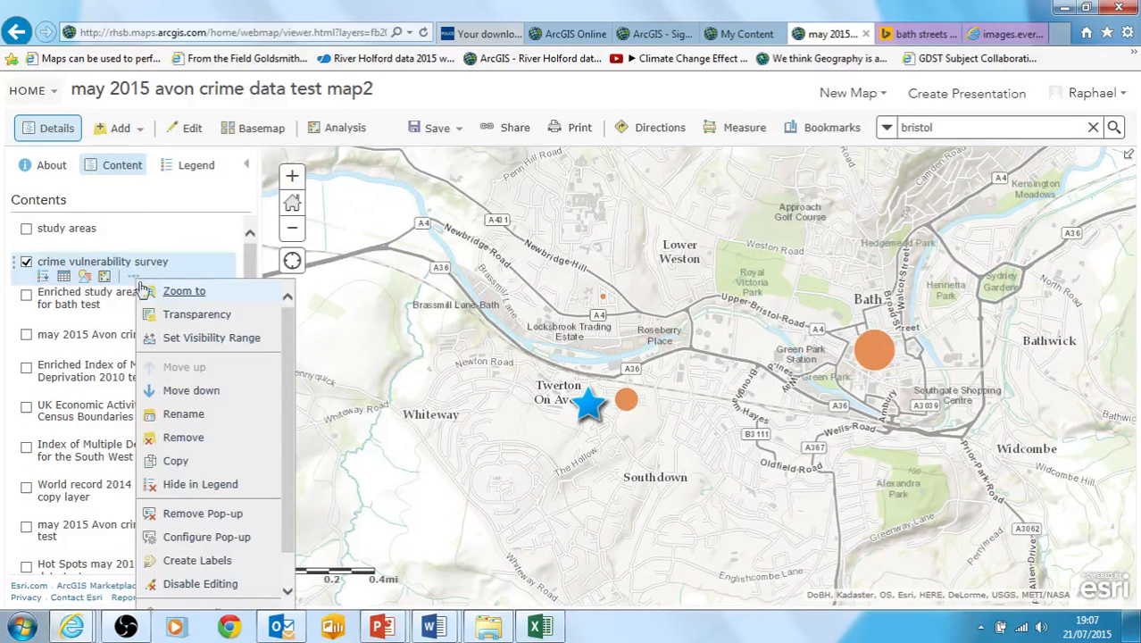
click(220, 539)
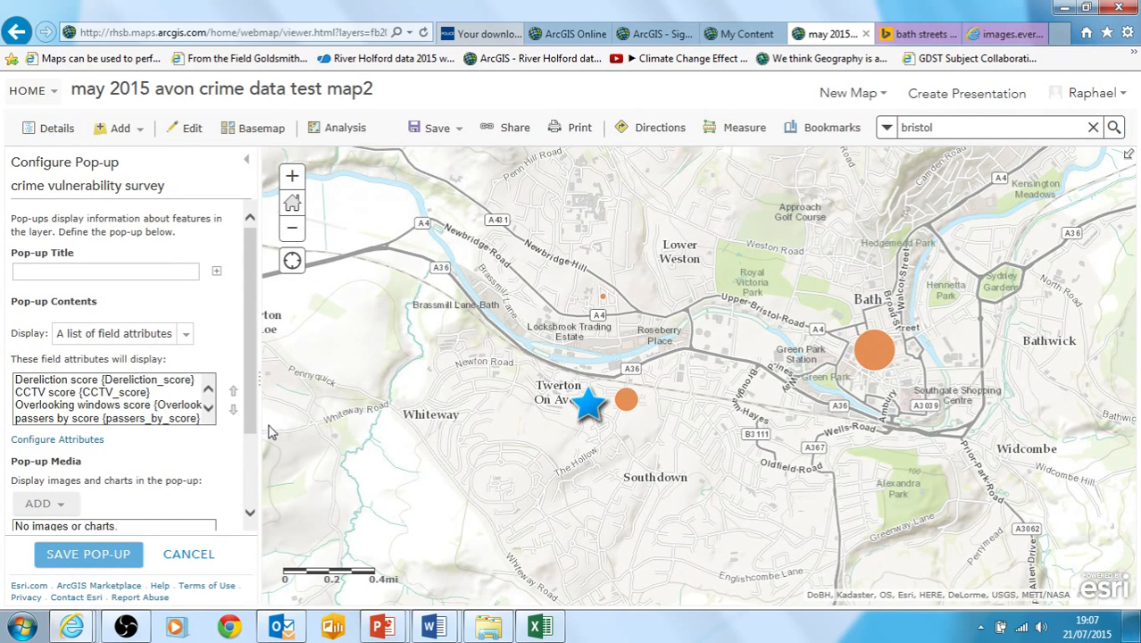
scroll(246, 487, down, 2)
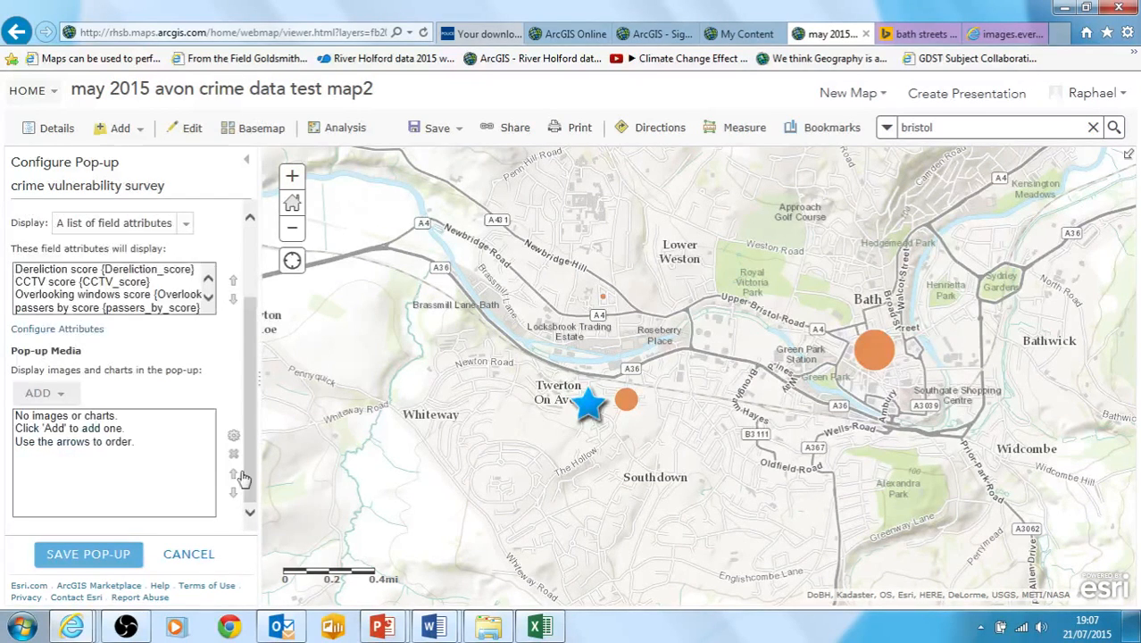
click(55, 394)
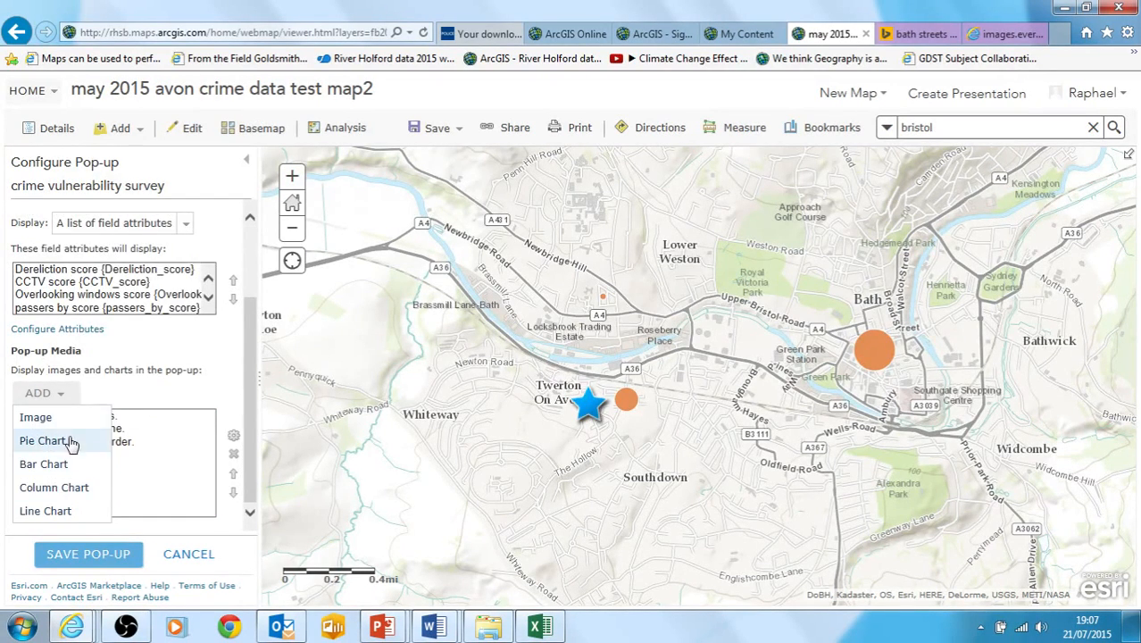
click(46, 416)
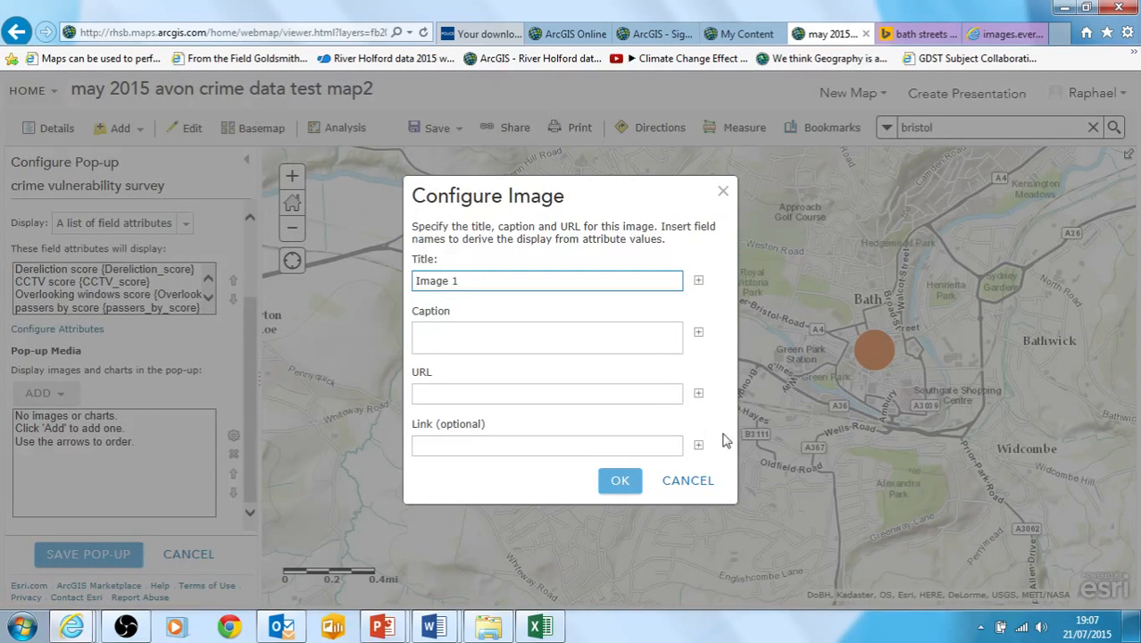
Step: Look through the attribute fields that can be inserted as the image's optional link
click(699, 446)
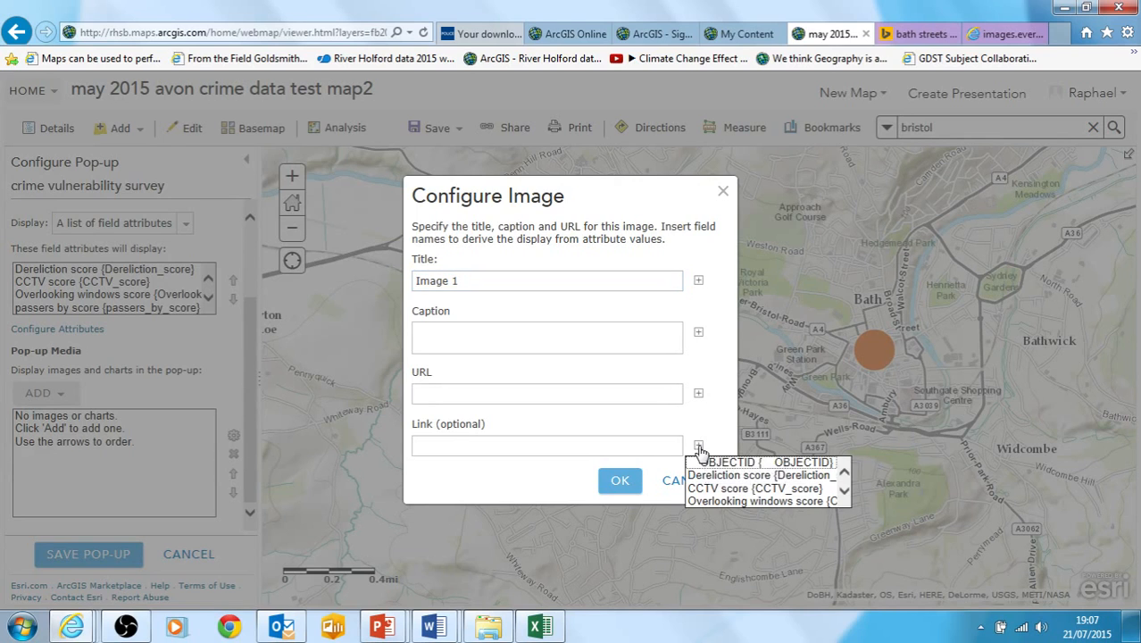
click(845, 492)
click(844, 492)
click(844, 492)
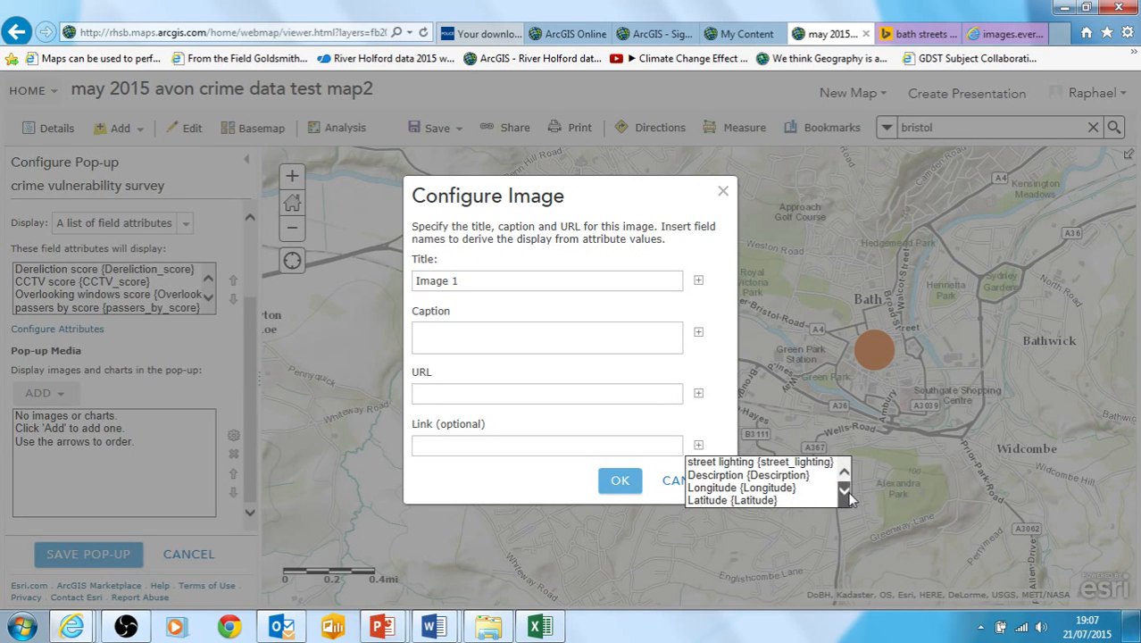
click(844, 474)
click(845, 474)
click(844, 474)
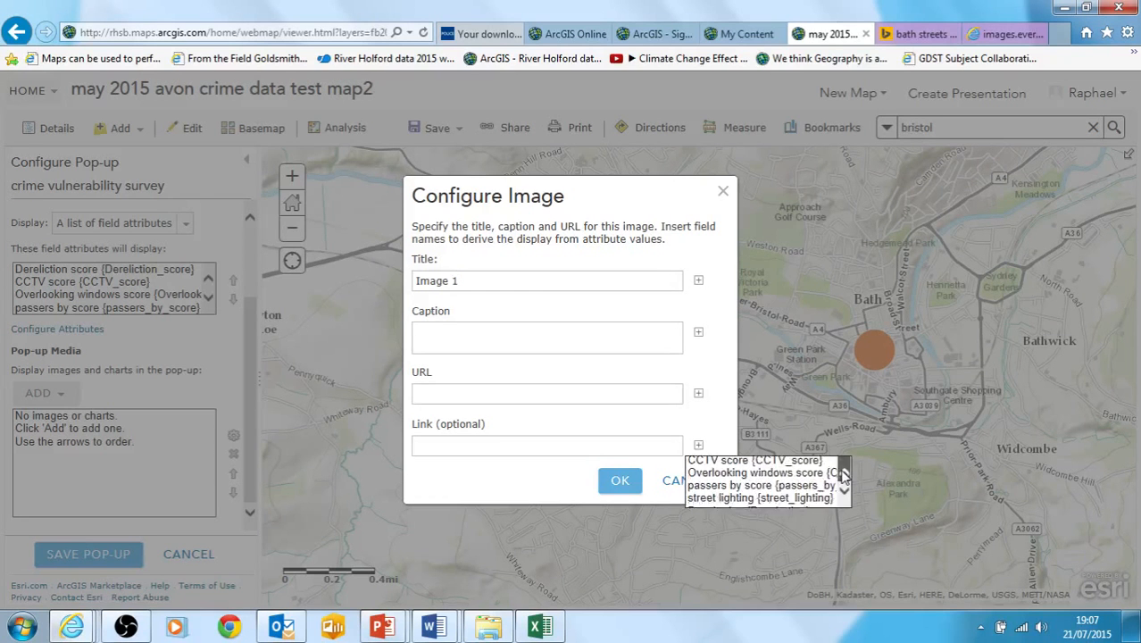
click(845, 474)
click(844, 474)
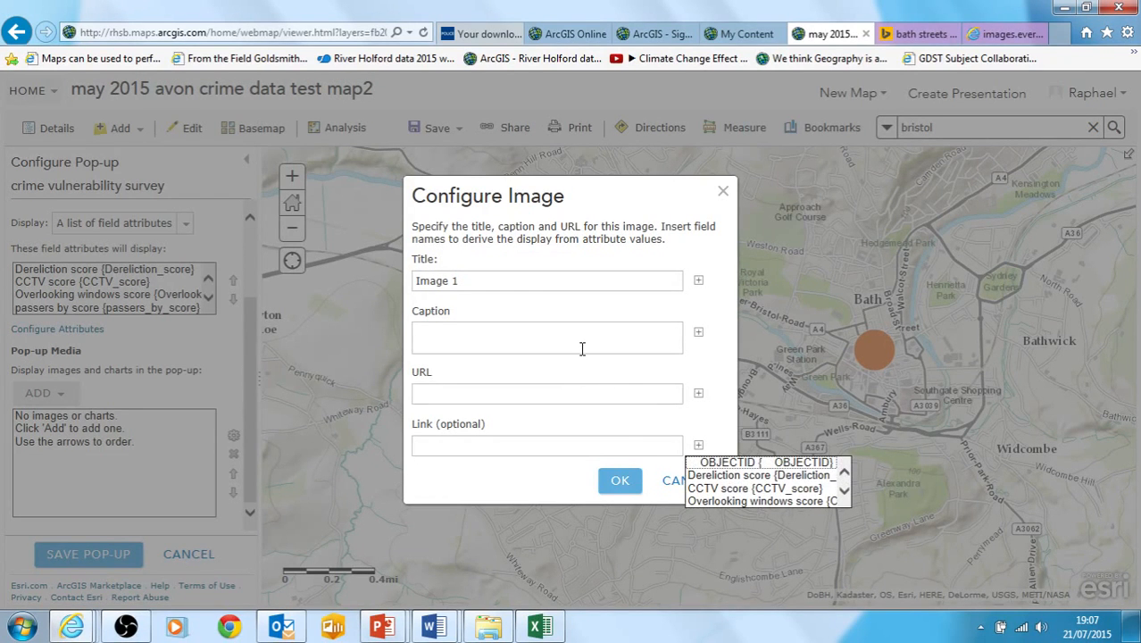
Step: Look through the attribute fields that can be inserted as the image's URL
click(699, 396)
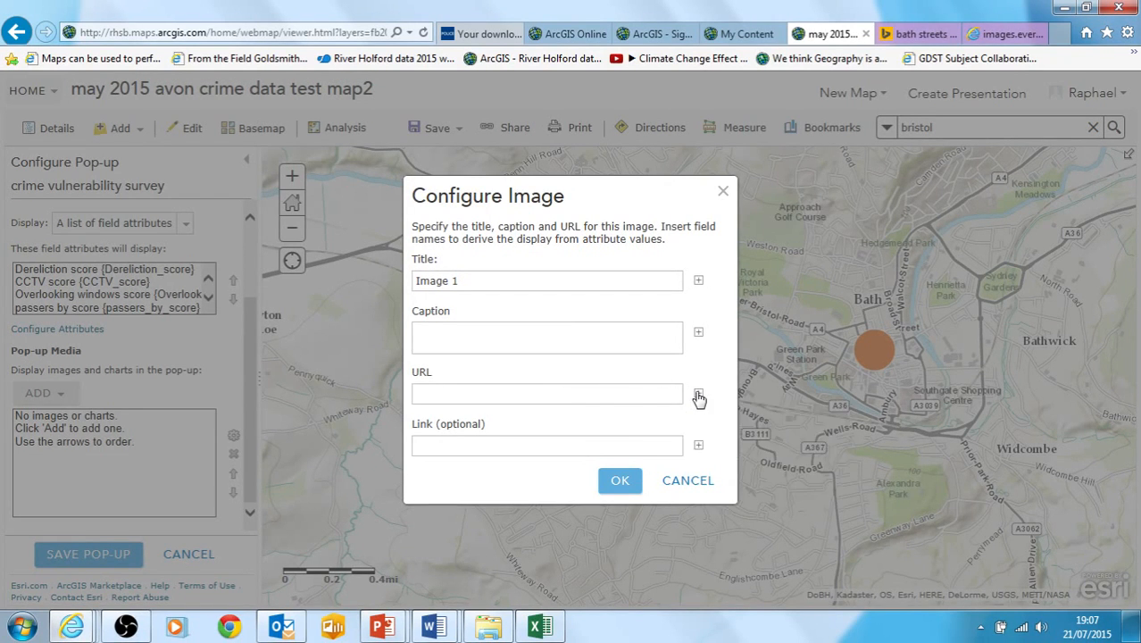
click(698, 396)
click(845, 440)
click(845, 440)
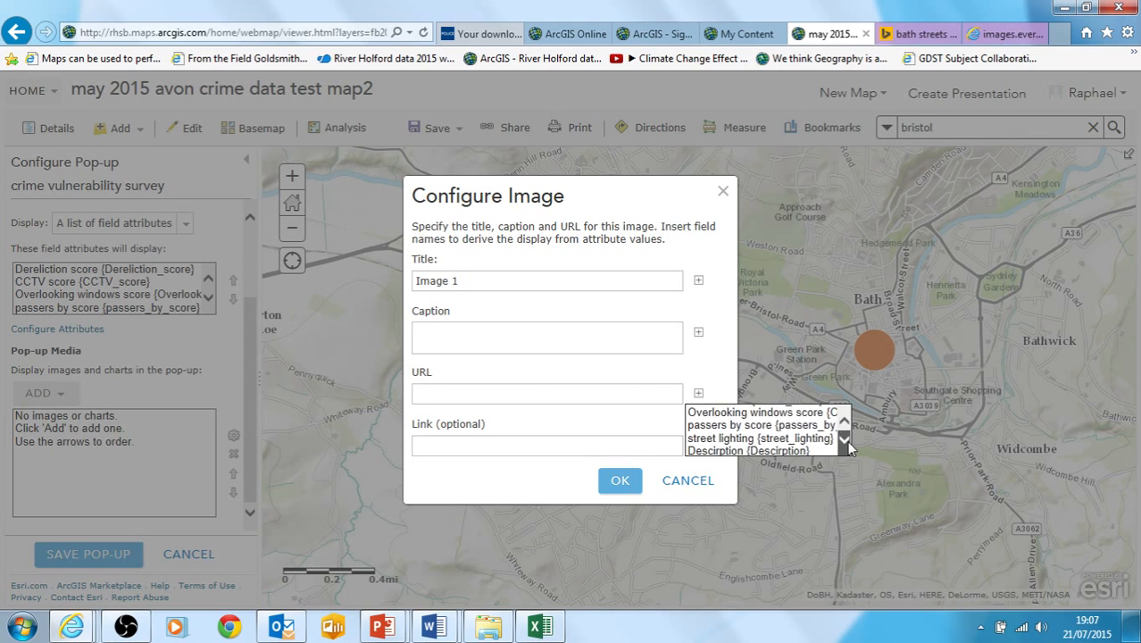
click(844, 440)
click(844, 426)
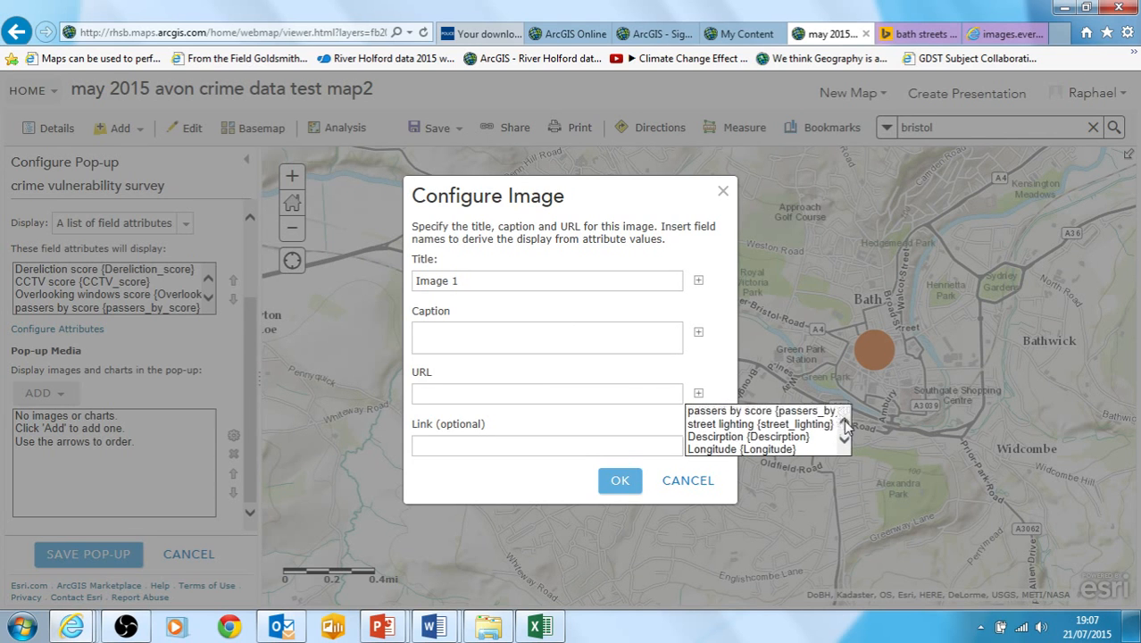
click(845, 426)
click(844, 426)
click(845, 427)
click(844, 426)
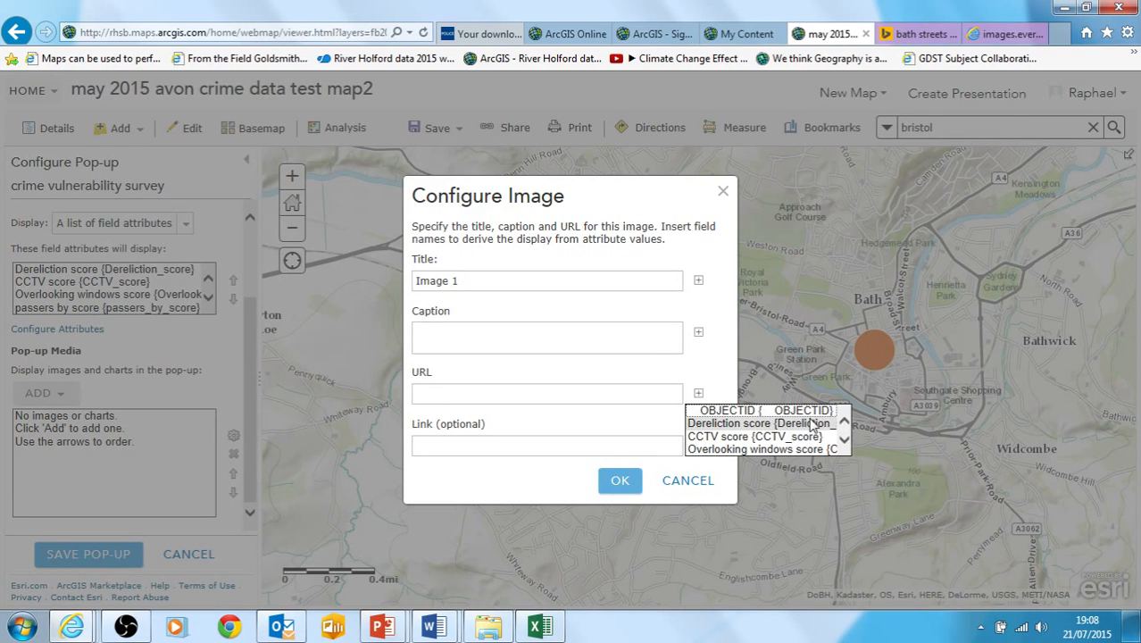
Step: Try the OBJECTID field as the image's URL, and discard both the image and the pop-up configuration
click(843, 440)
click(844, 440)
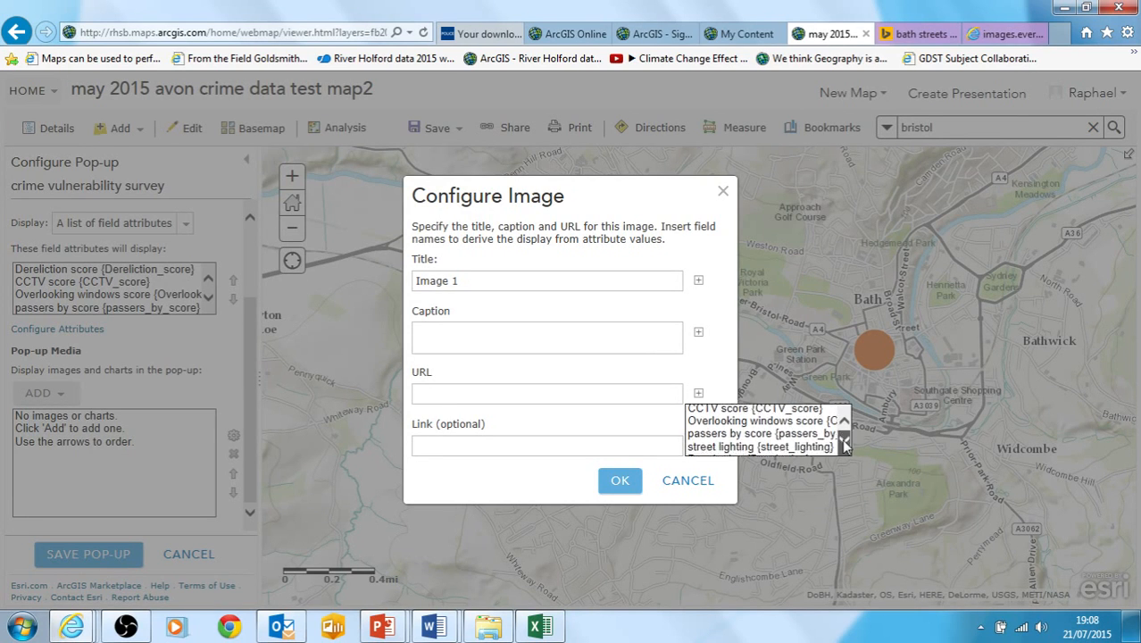
click(843, 442)
click(843, 442)
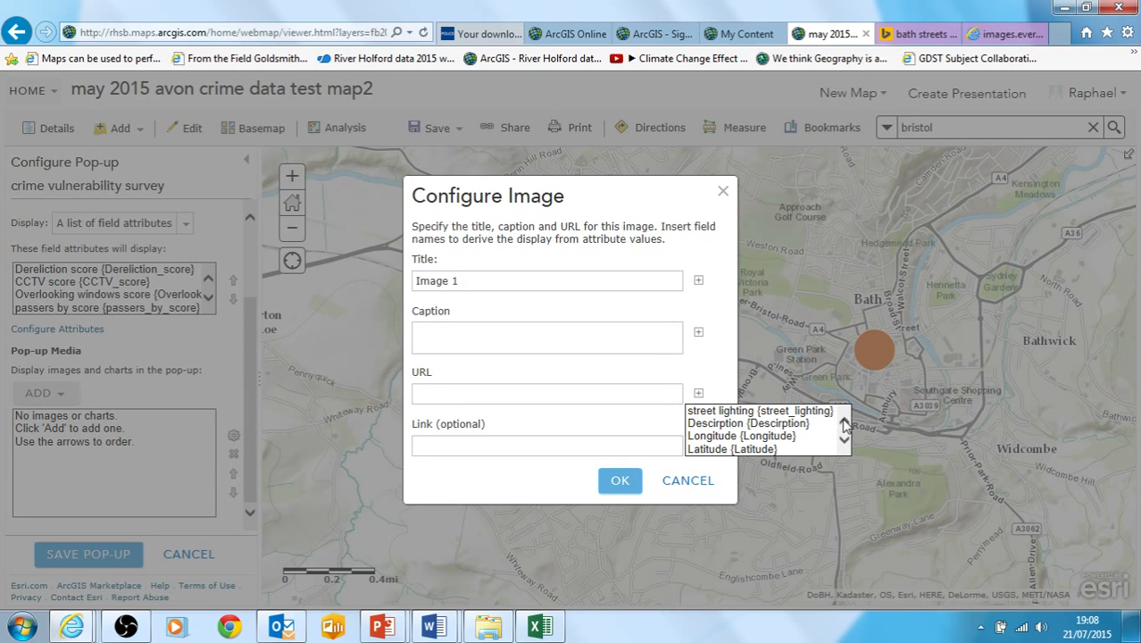
click(844, 423)
click(844, 423)
click(759, 411)
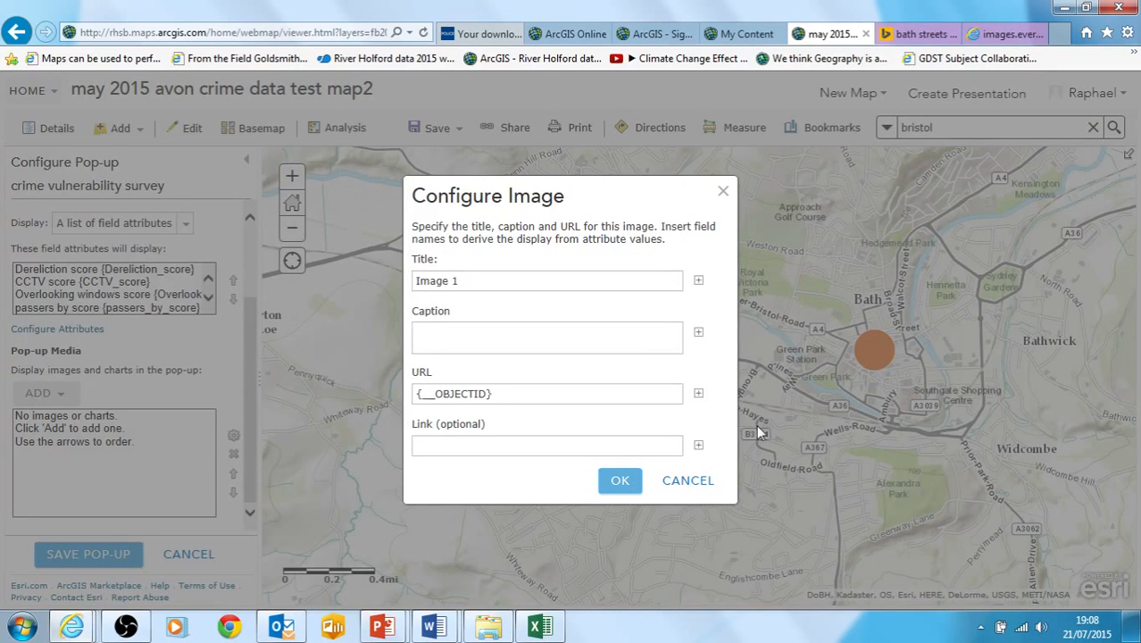
click(684, 482)
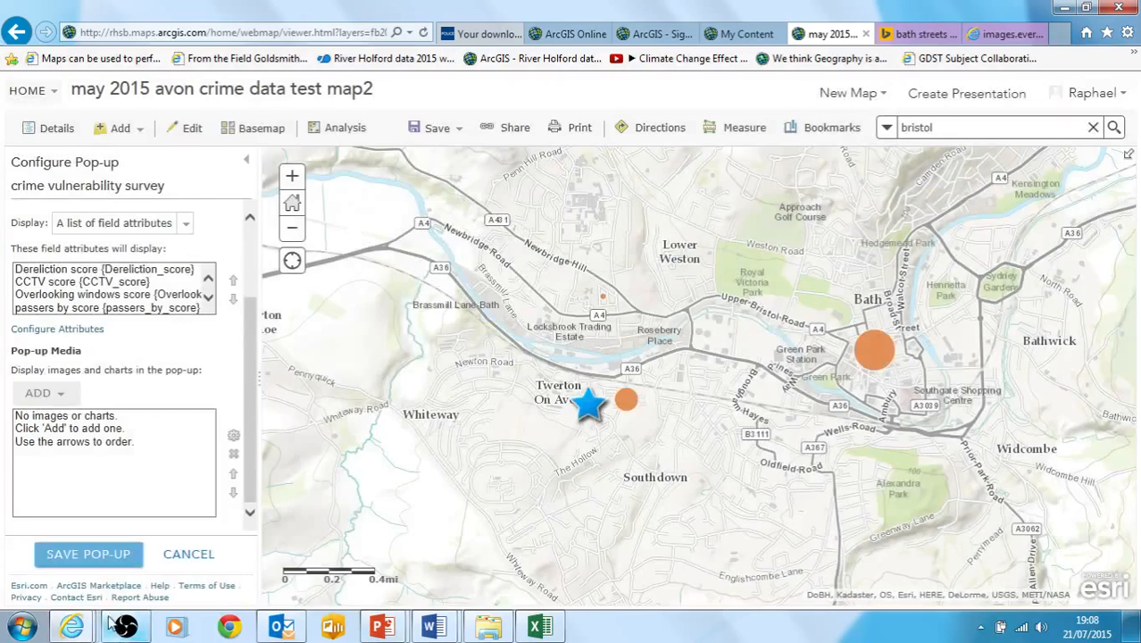
click(187, 554)
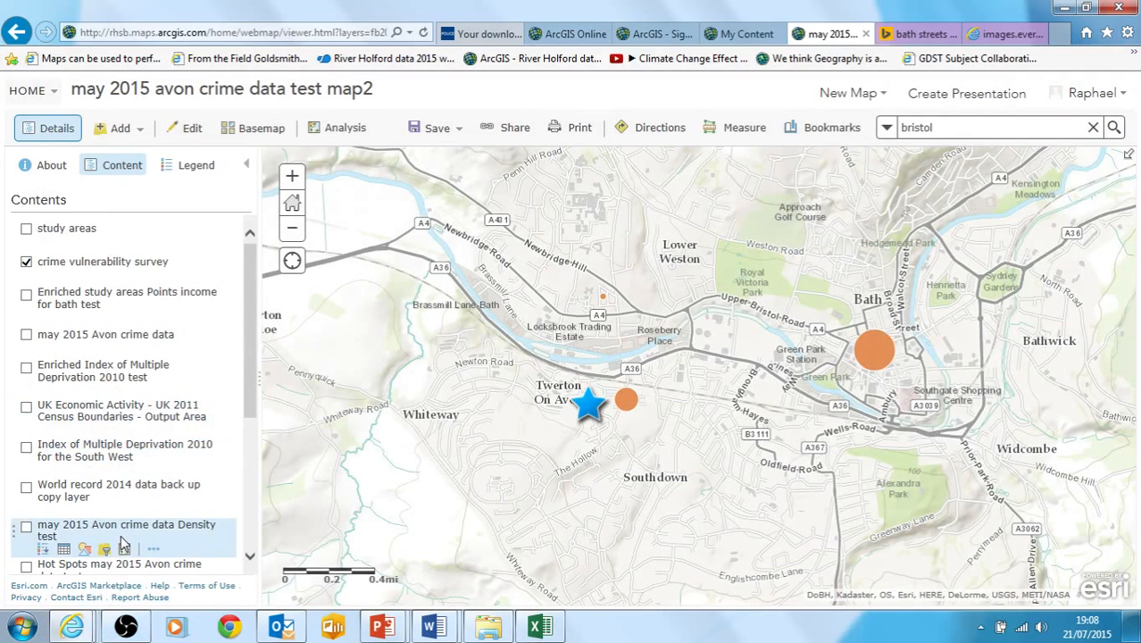
Step: View the hollywood sign 2.jpg attachment from the starred survey point's pop-up, and close both the image and the pop-up
click(587, 403)
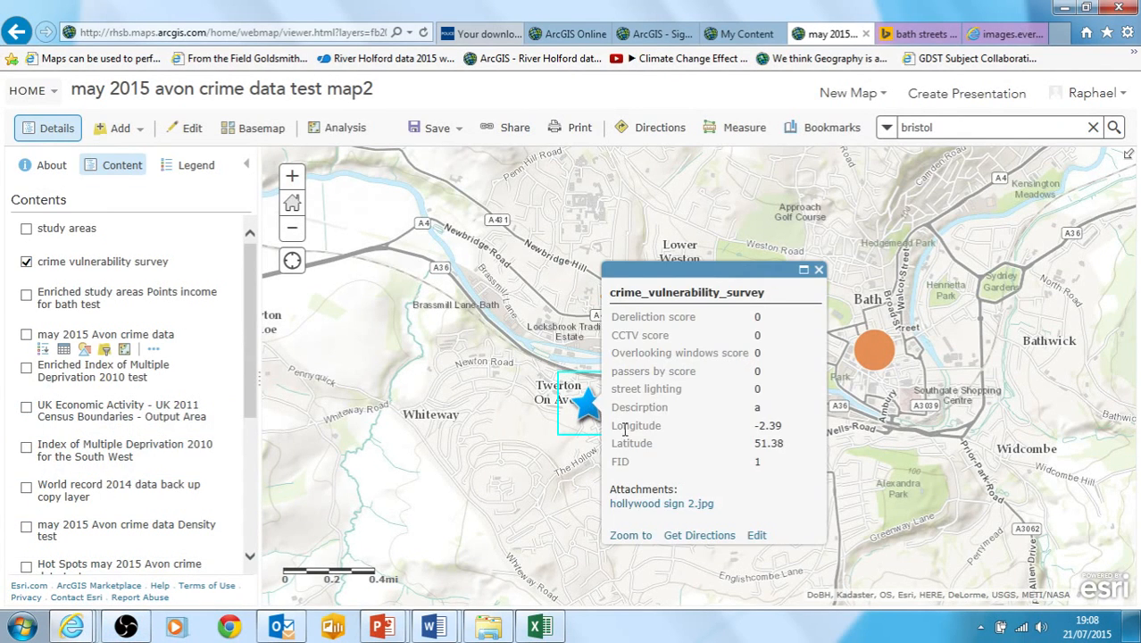
click(663, 505)
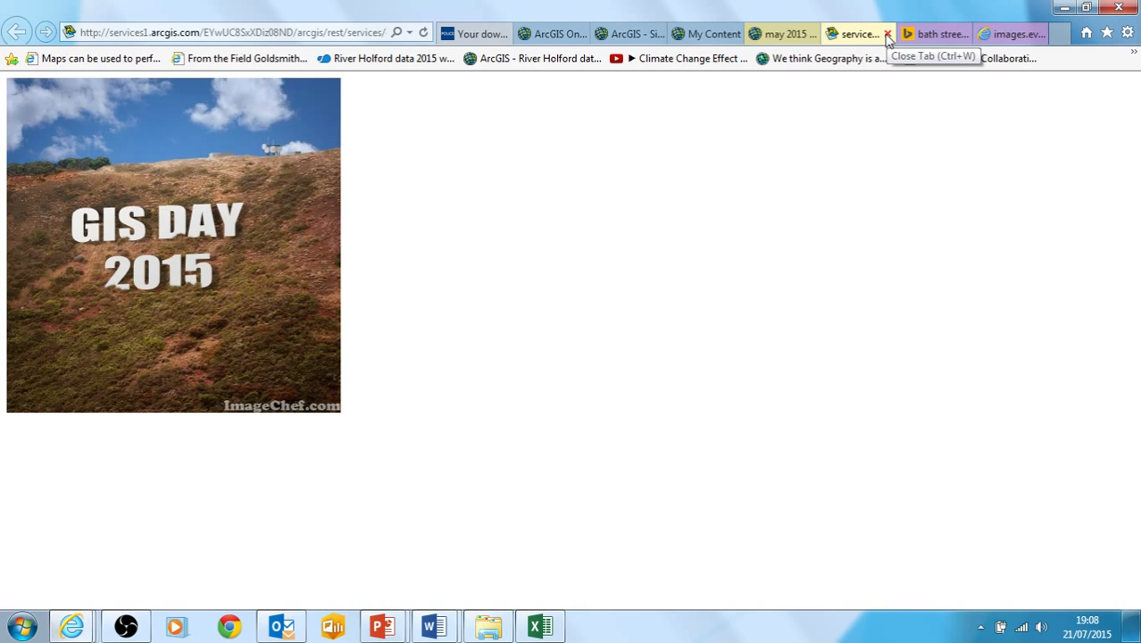
click(887, 34)
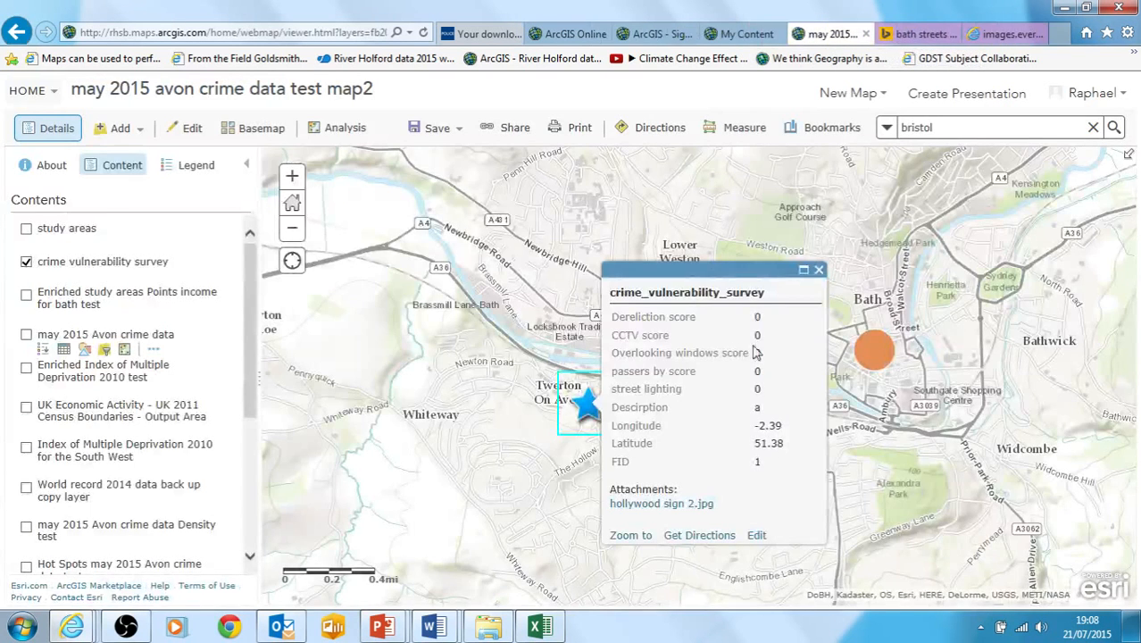
click(817, 271)
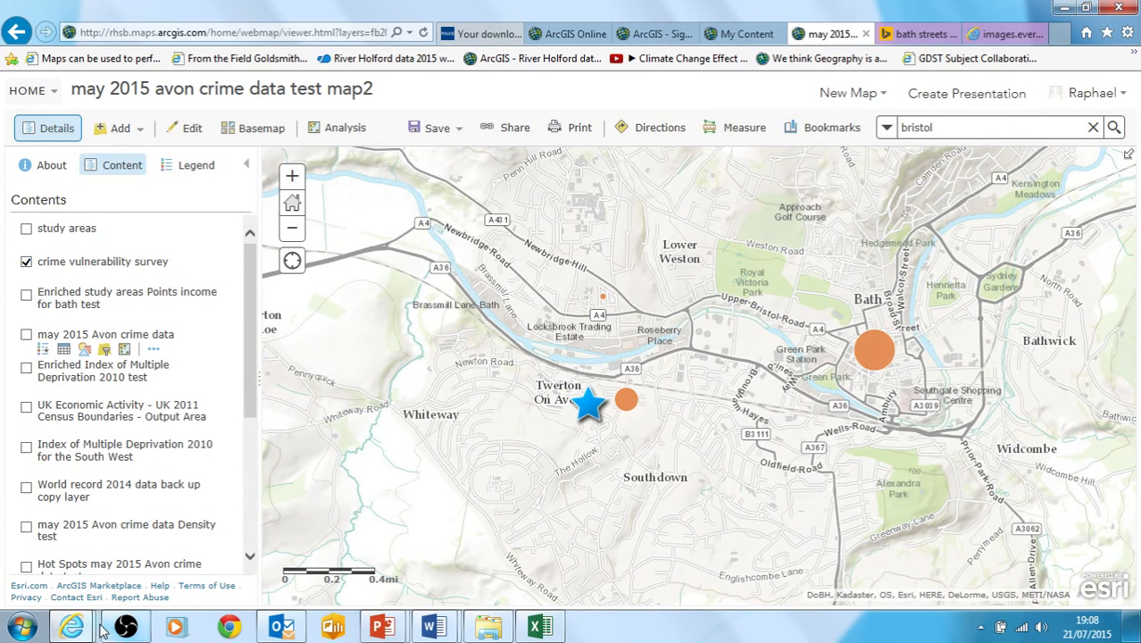
Step: Switch to the PowerPoint slide show "Investigating Crime Part 7 – Adding primary data to your study"
mouse_move(388, 630)
click(475, 535)
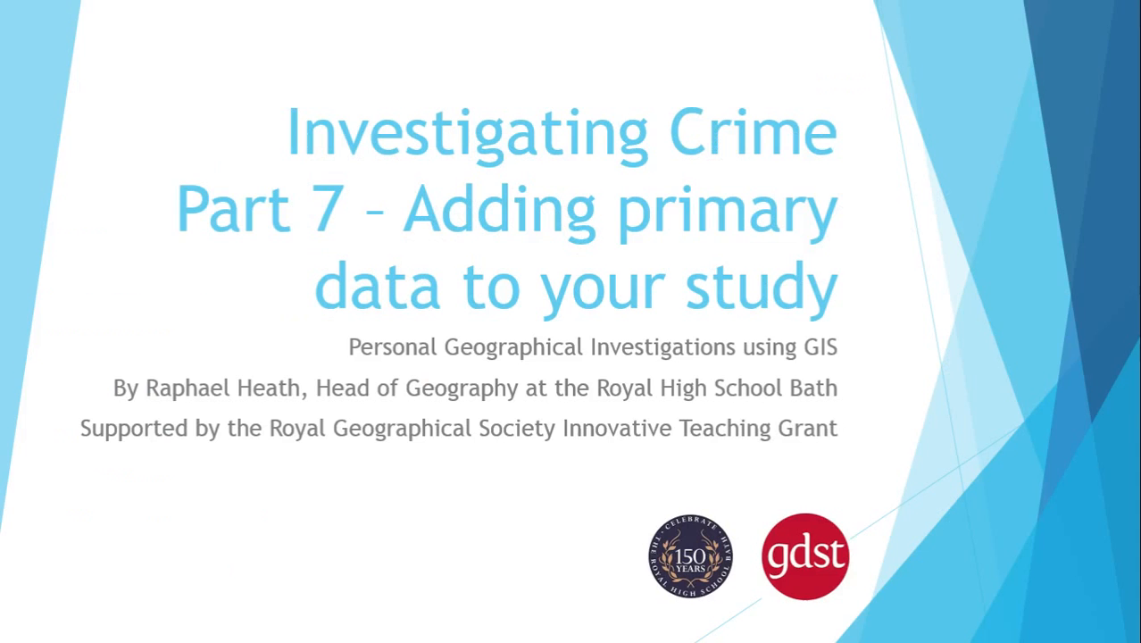